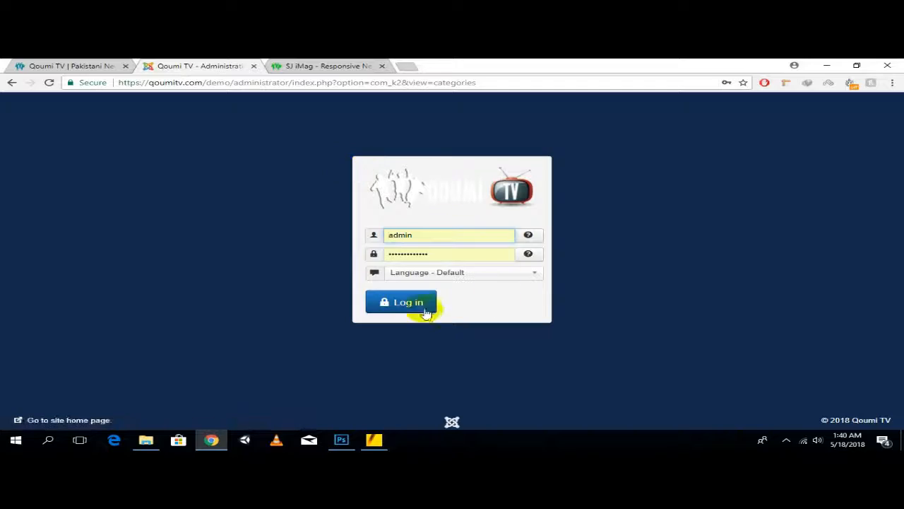
View the demo site's home and Blog pages, and open the article "Trump twice asked me the difference between HIV and HPV"
{"action": "left_click", "coordinate": [289, 65]}
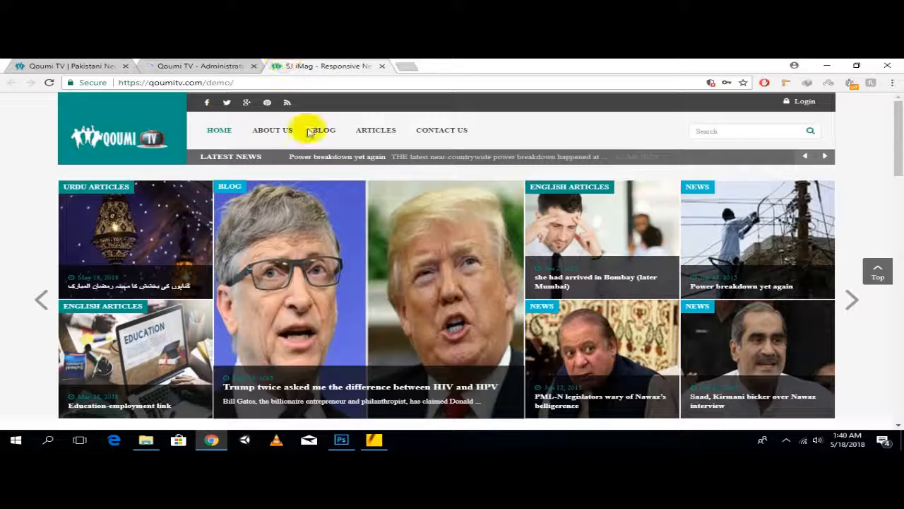
{"action": "scroll", "coordinate": [328, 200], "scroll_direction": "down", "scroll_amount": 3}
{"action": "scroll", "coordinate": [328, 201], "scroll_direction": "up", "scroll_amount": 2}
{"action": "scroll", "coordinate": [328, 201], "scroll_direction": "up", "scroll_amount": 1}
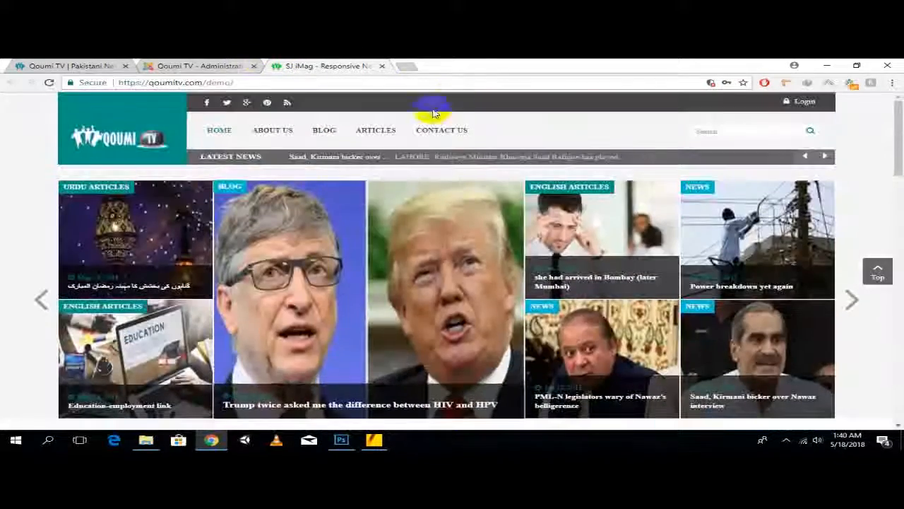
{"action": "left_click", "coordinate": [321, 132]}
{"action": "left_click", "coordinate": [222, 66]}
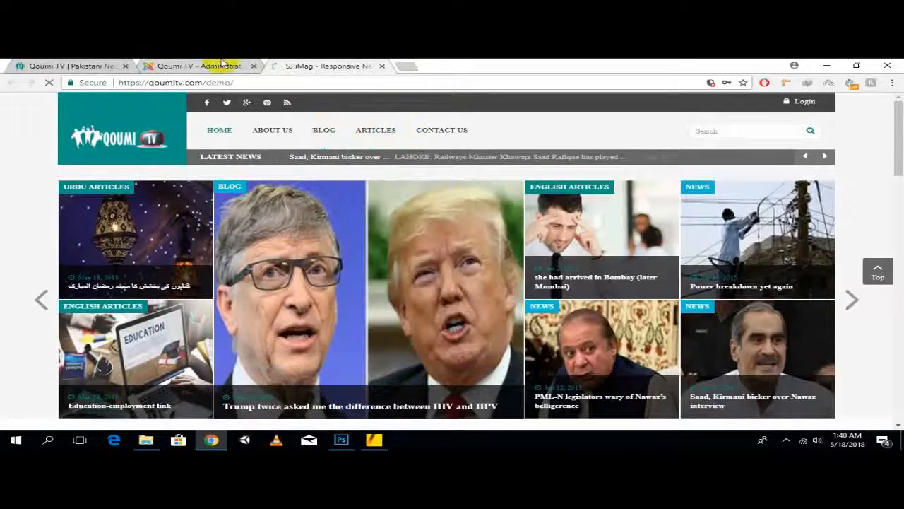
{"action": "left_click", "coordinate": [319, 66]}
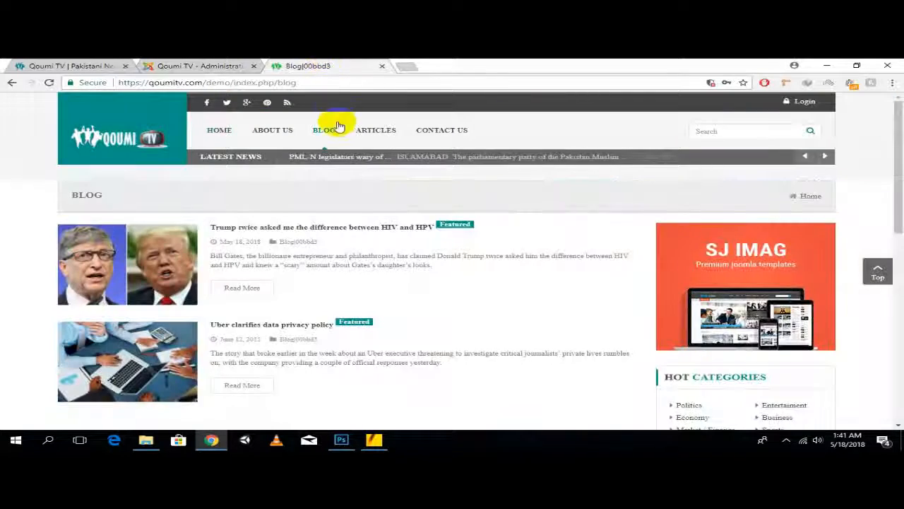
{"action": "left_click", "coordinate": [344, 230]}
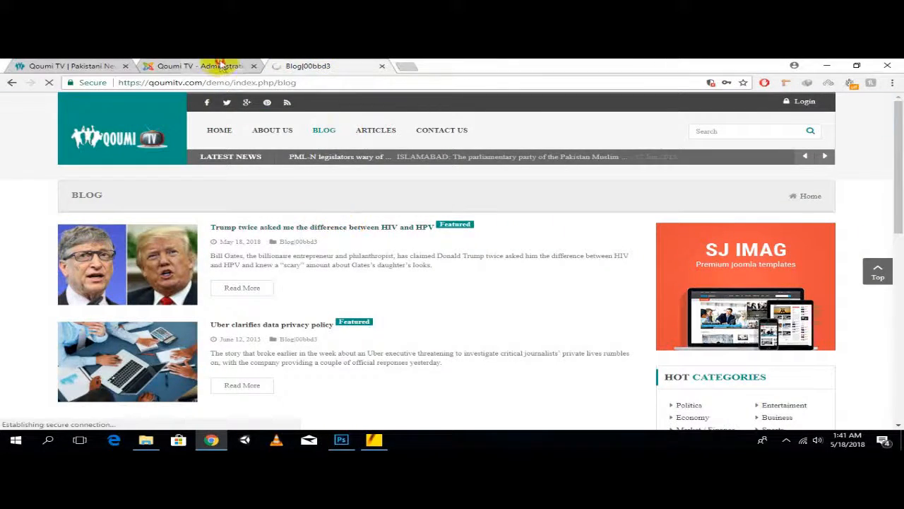
From the K2 category list, open the English Articles, Urdu Articles and News|00bbd3 categories for editing in separate tabs
{"action": "left_click", "coordinate": [212, 66]}
{"action": "scroll", "coordinate": [265, 214], "scroll_direction": "down", "scroll_amount": 1}
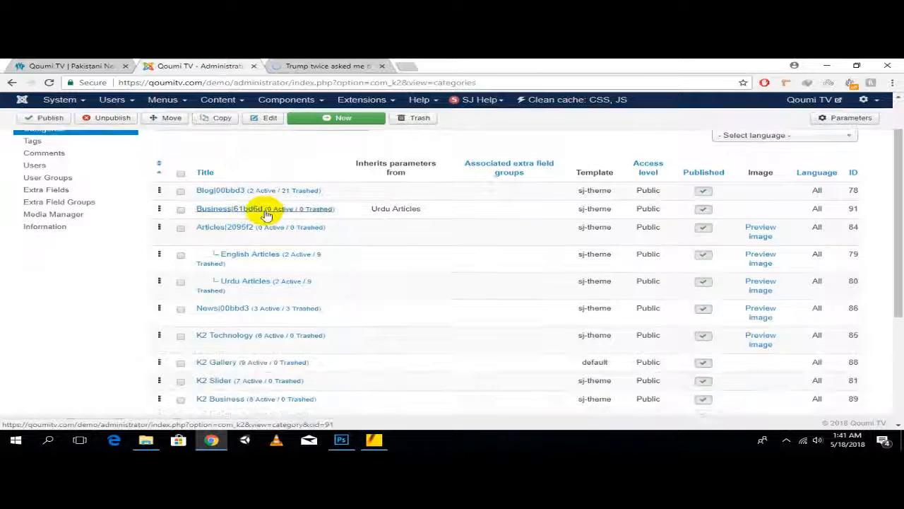
{"action": "right_click", "coordinate": [297, 256]}
{"action": "left_click", "coordinate": [318, 264]}
{"action": "right_click", "coordinate": [300, 284]}
{"action": "left_click", "coordinate": [305, 292]}
{"action": "right_click", "coordinate": [291, 311]}
{"action": "left_click", "coordinate": [321, 318]}
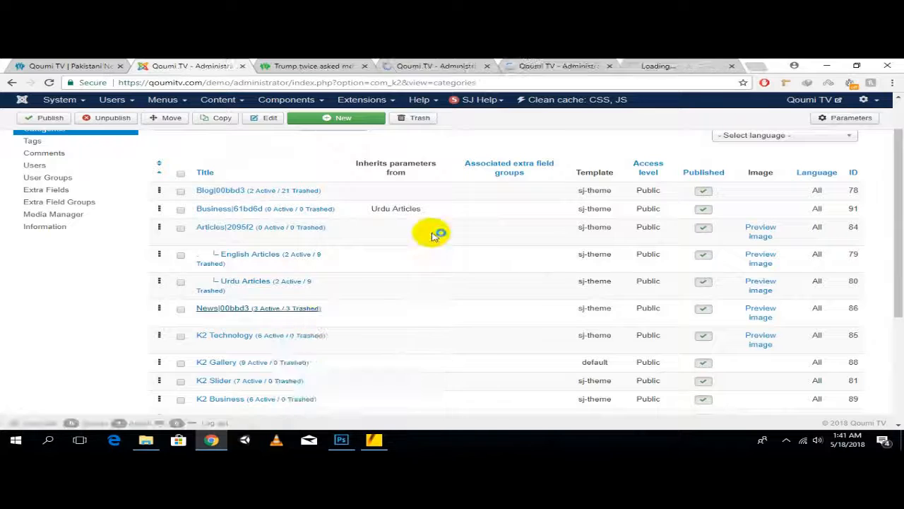
Examine the remaining K2 categories and the page layout of the opened blog article
{"action": "scroll", "coordinate": [429, 234], "scroll_direction": "down", "scroll_amount": 2}
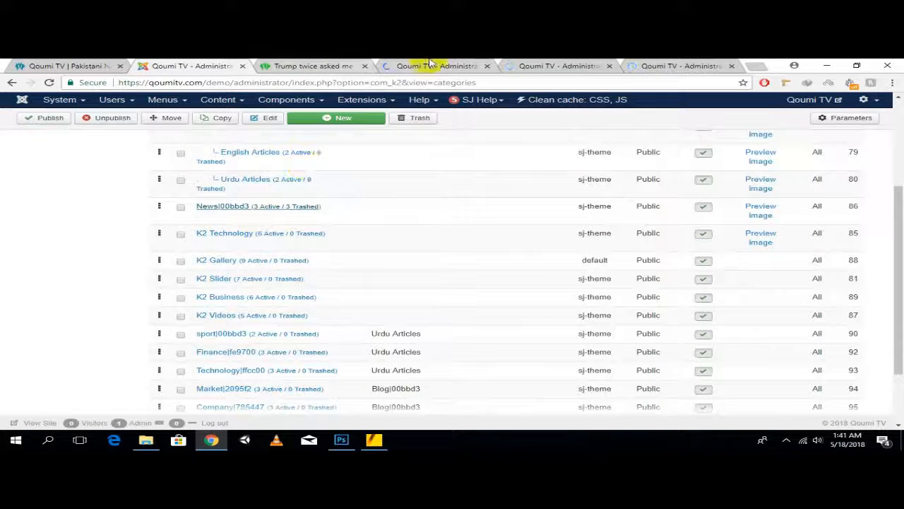
{"action": "left_click", "coordinate": [432, 64]}
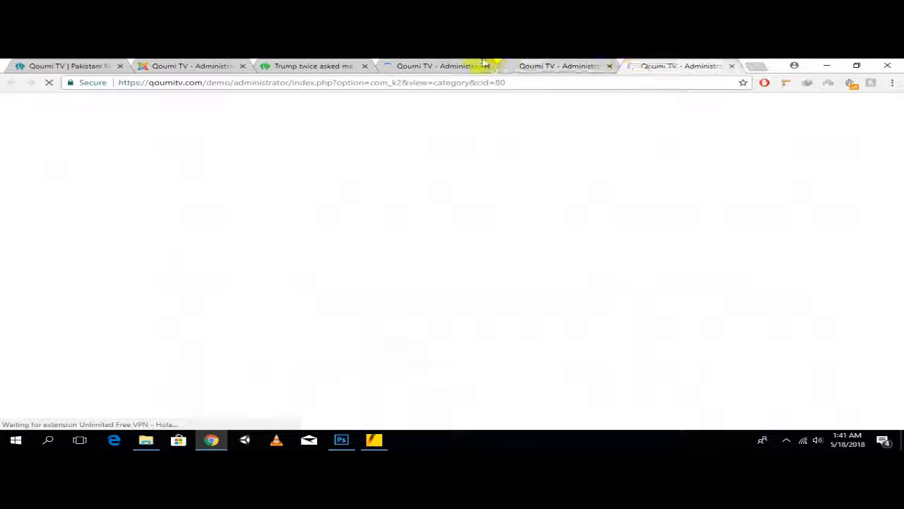
{"action": "left_click", "coordinate": [340, 64]}
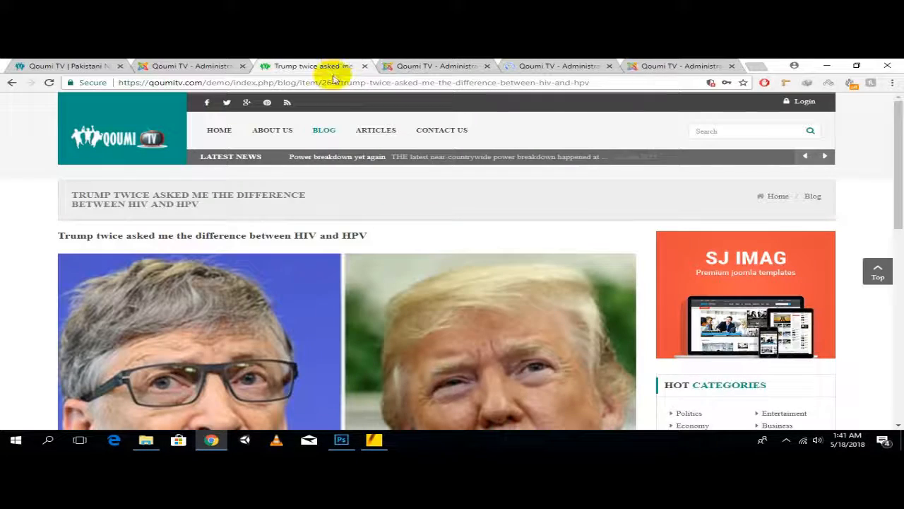
{"action": "left_click", "coordinate": [418, 64]}
{"action": "left_click", "coordinate": [323, 66]}
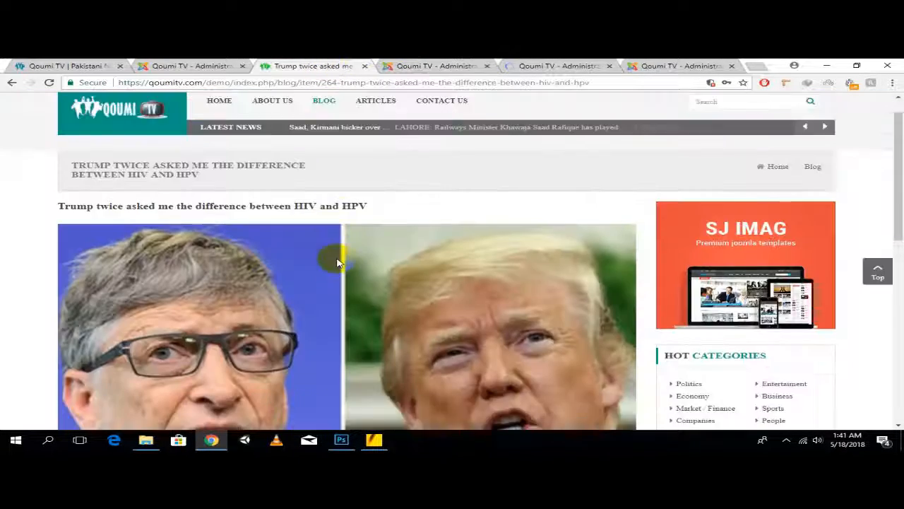
{"action": "scroll", "coordinate": [337, 259], "scroll_direction": "down", "scroll_amount": 15}
Make the English Articles category inherit its parameter options from Blog|00bbd3, and save and close it
{"action": "left_click", "coordinate": [454, 65]}
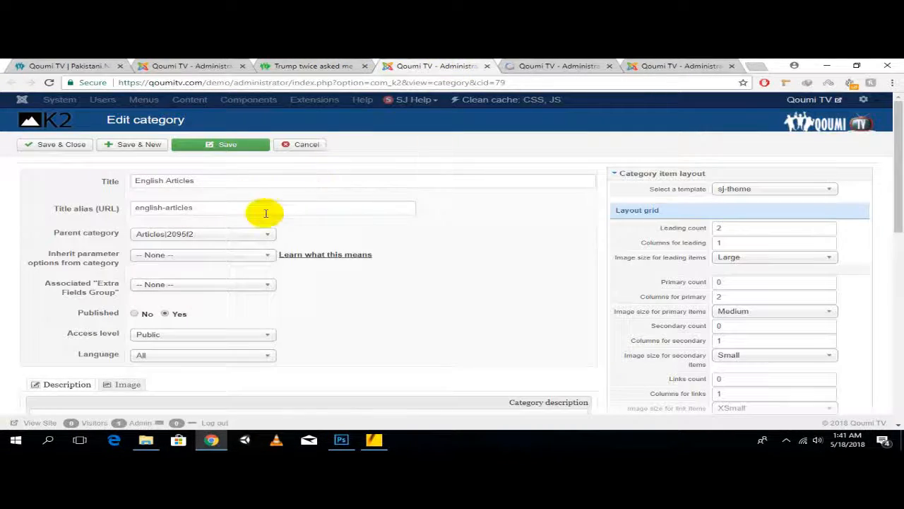
{"action": "scroll", "coordinate": [225, 199], "scroll_direction": "down", "scroll_amount": 1}
{"action": "scroll", "coordinate": [242, 205], "scroll_direction": "up", "scroll_amount": 1}
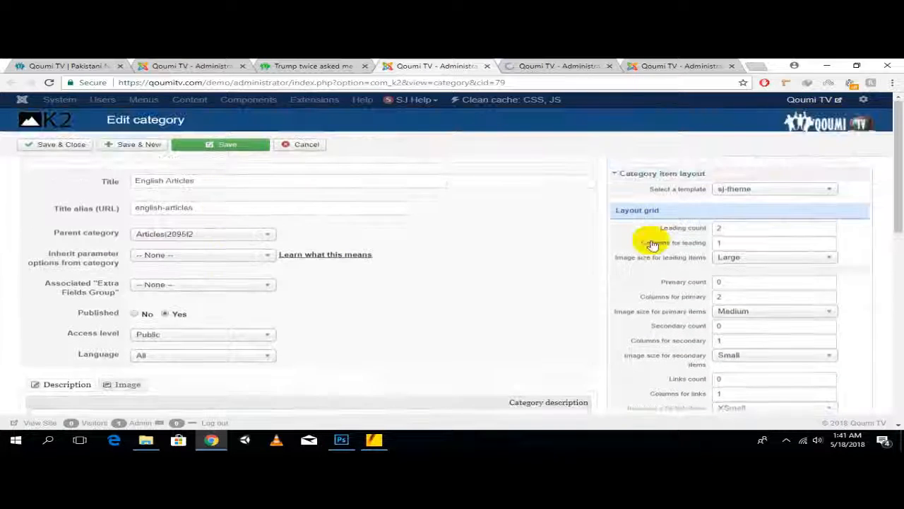
{"action": "left_click", "coordinate": [186, 255]}
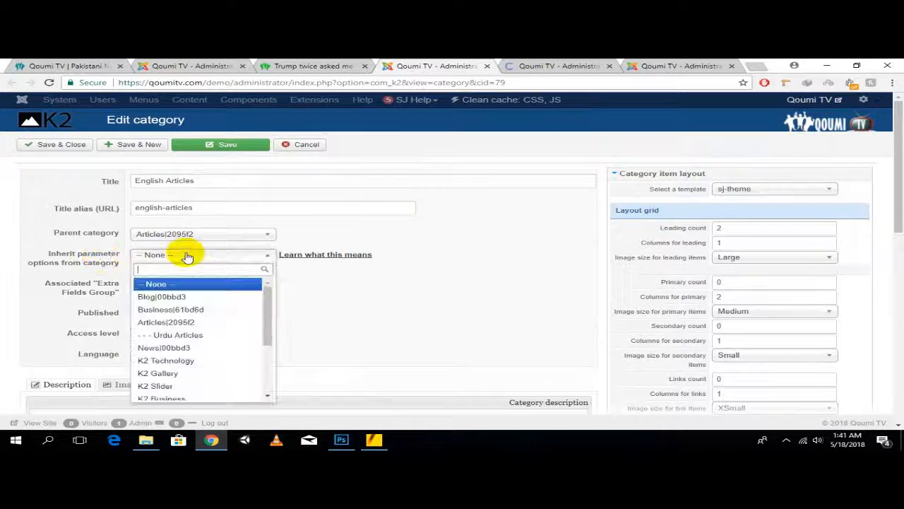
{"action": "left_click", "coordinate": [202, 297]}
{"action": "left_click", "coordinate": [87, 147]}
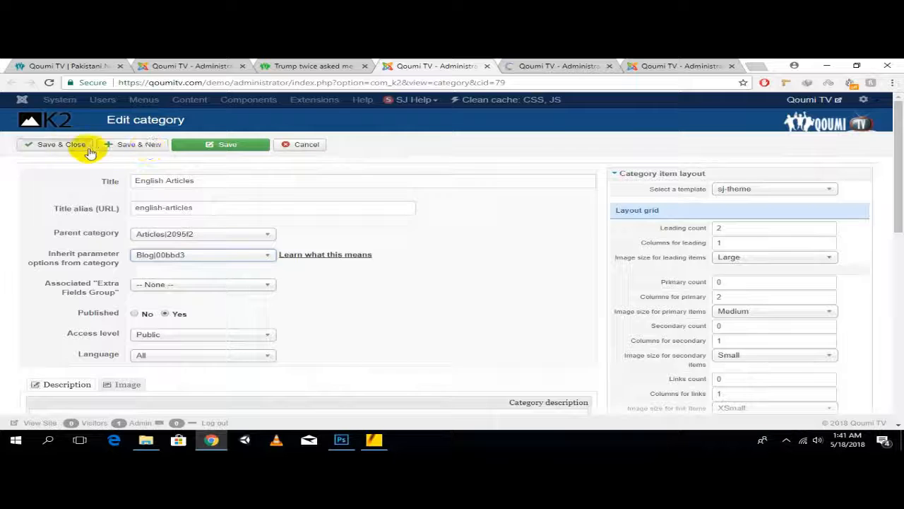
Make the Urdu Articles category inherit its parameter options from Blog|00bbd3, and save and close it
{"action": "key", "text": "ctrl+Tab"}
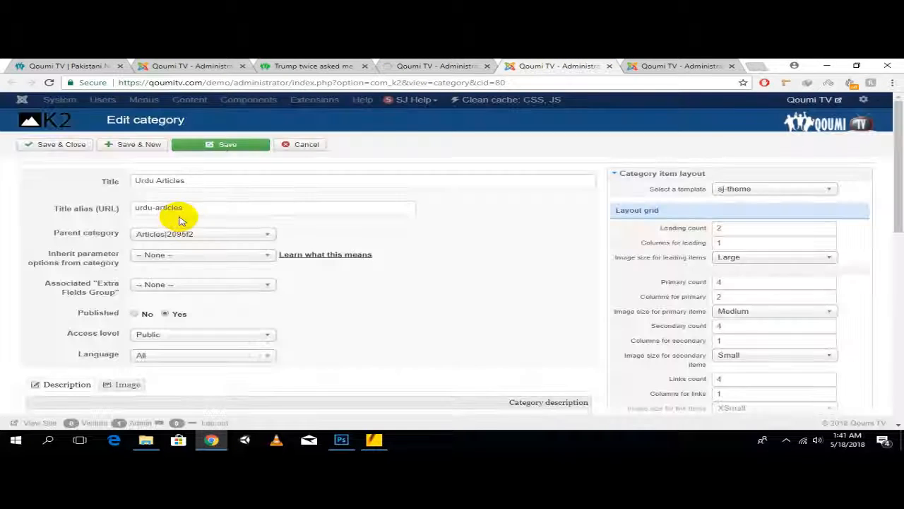
{"action": "left_click", "coordinate": [196, 255]}
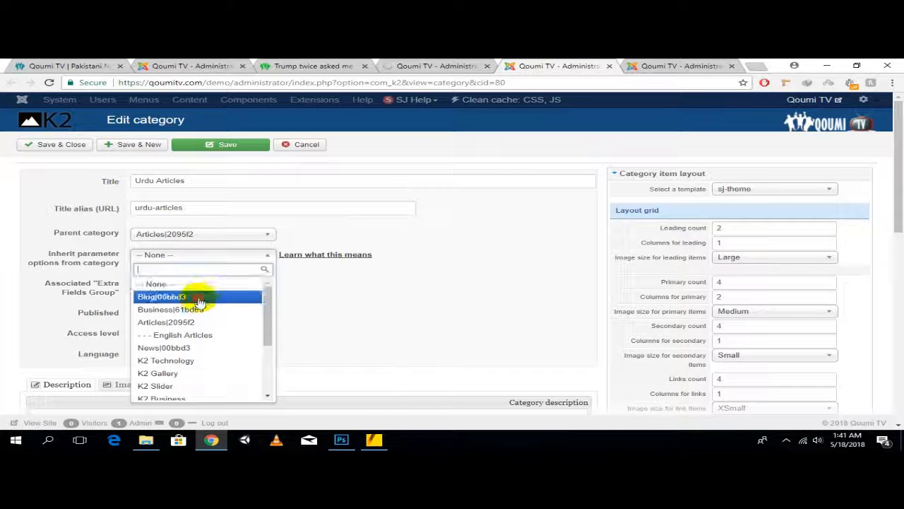
{"action": "left_click", "coordinate": [200, 296]}
{"action": "left_click", "coordinate": [82, 148]}
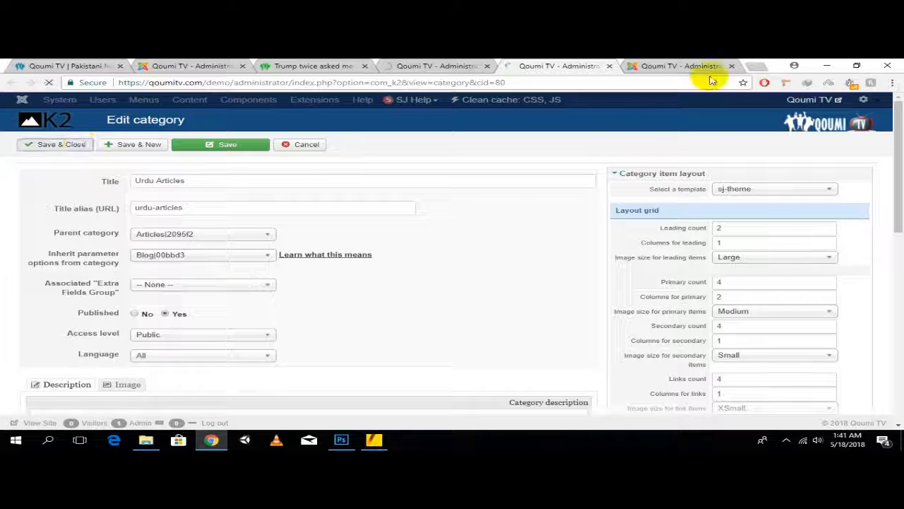
Make the News|00bbd3 category inherit its parameter options from Blog|00bbd3, and save and close it
{"action": "left_click", "coordinate": [676, 65]}
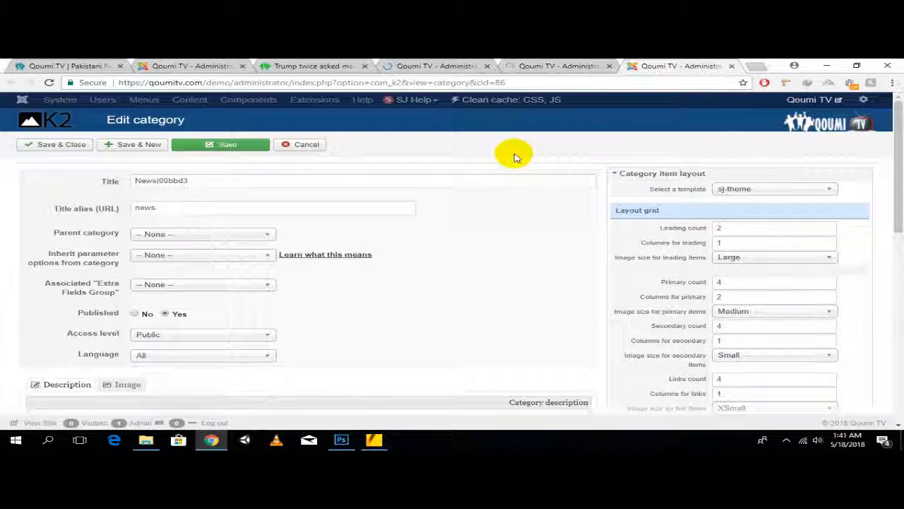
{"action": "left_click", "coordinate": [166, 255]}
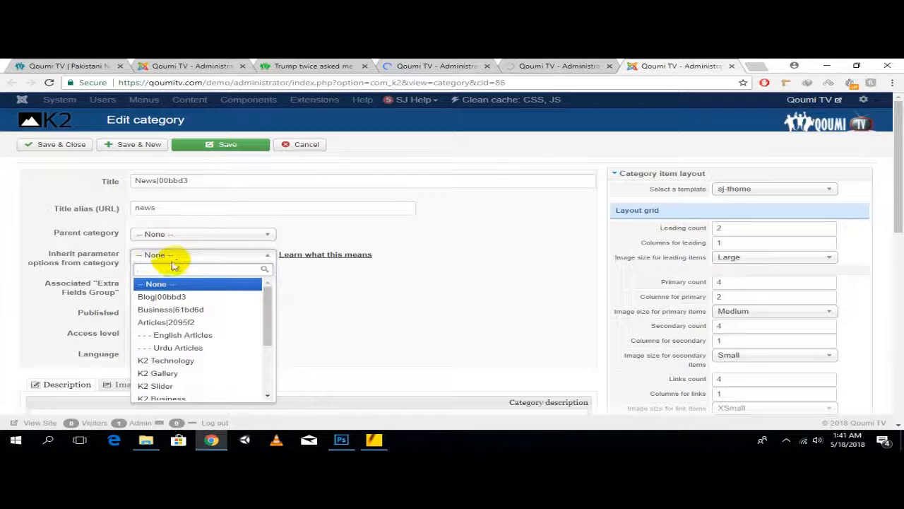
{"action": "left_click", "coordinate": [178, 298]}
{"action": "left_click", "coordinate": [45, 146]}
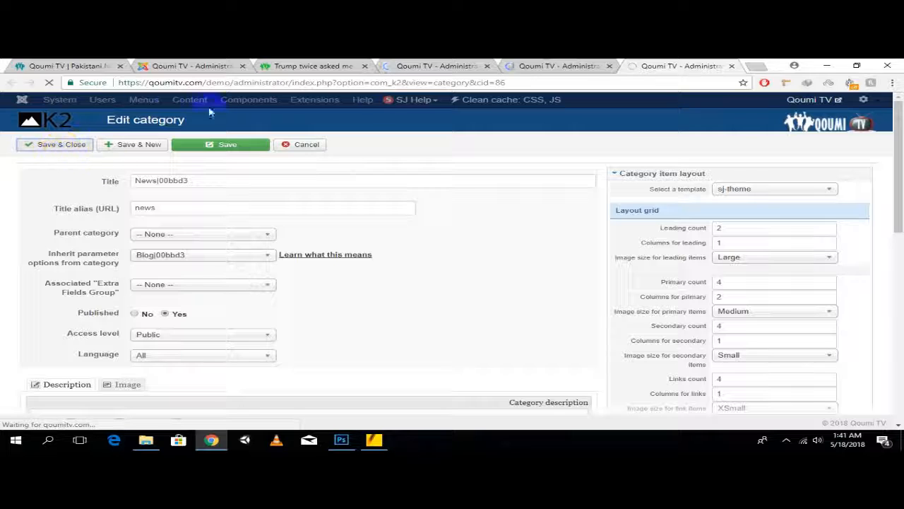
Check the saved category list and open the Qoumi TV site's front end from the administrator
{"action": "left_click", "coordinate": [569, 66]}
{"action": "left_click", "coordinate": [676, 66]}
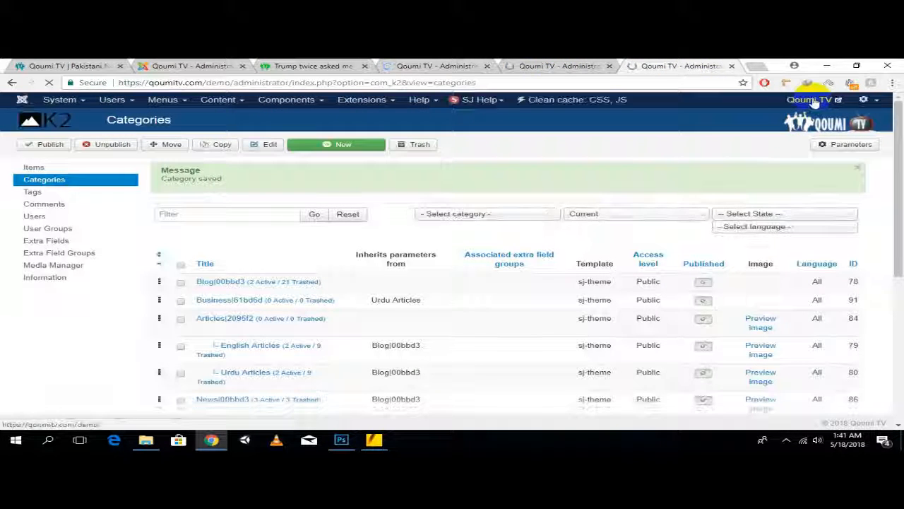
{"action": "left_click", "coordinate": [811, 100]}
{"action": "left_click", "coordinate": [689, 64]}
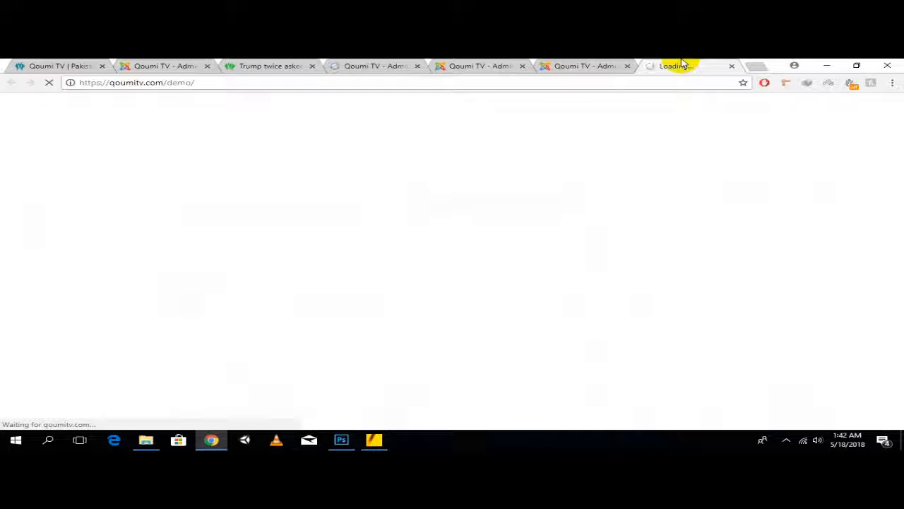
{"action": "left_click", "coordinate": [624, 64]}
{"action": "left_click", "coordinate": [672, 66]}
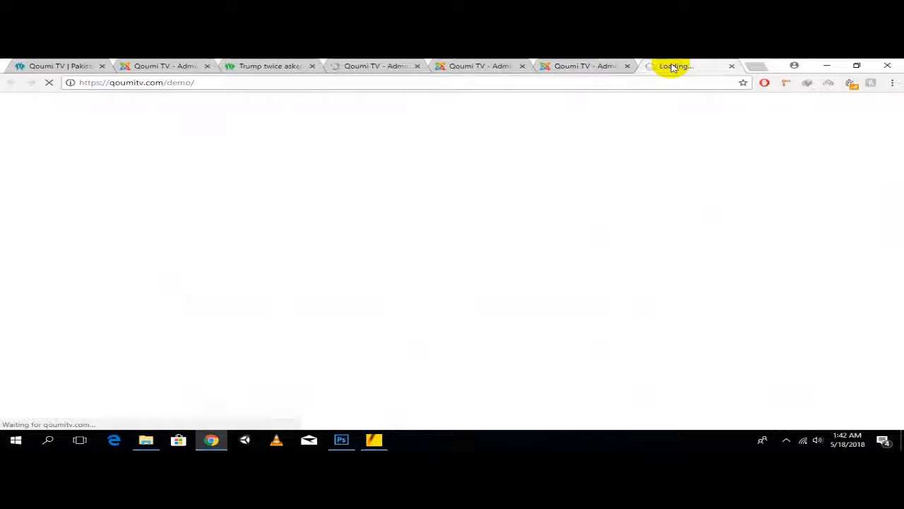
{"action": "left_click", "coordinate": [488, 65]}
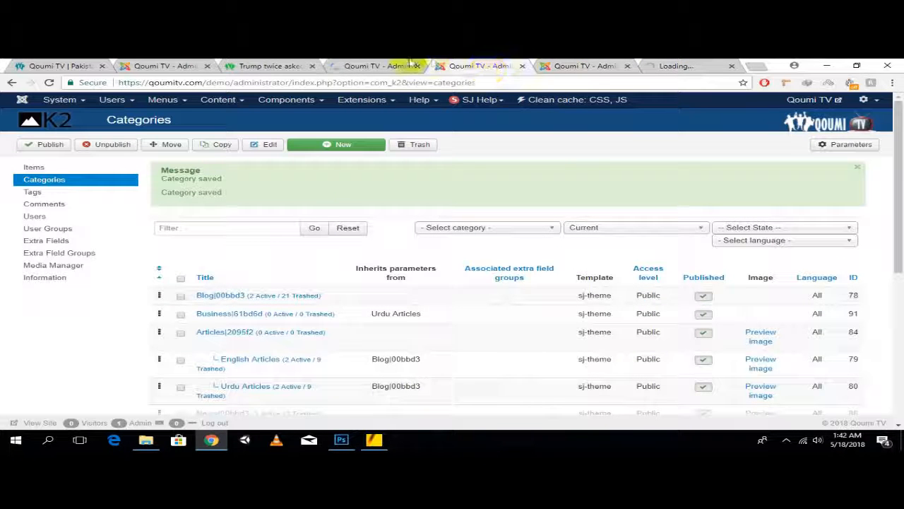
{"action": "left_click", "coordinate": [396, 65]}
{"action": "right_click", "coordinate": [369, 64]}
{"action": "left_click", "coordinate": [367, 64]}
{"action": "left_click", "coordinate": [302, 65]}
{"action": "left_click", "coordinate": [382, 65]}
{"action": "left_click", "coordinate": [650, 65]}
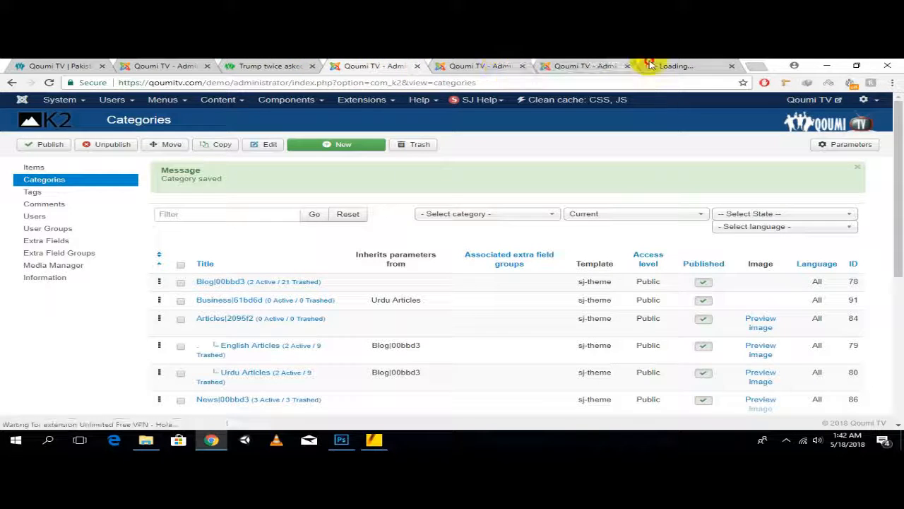
{"action": "left_click", "coordinate": [514, 65]}
{"action": "left_click", "coordinate": [579, 65]}
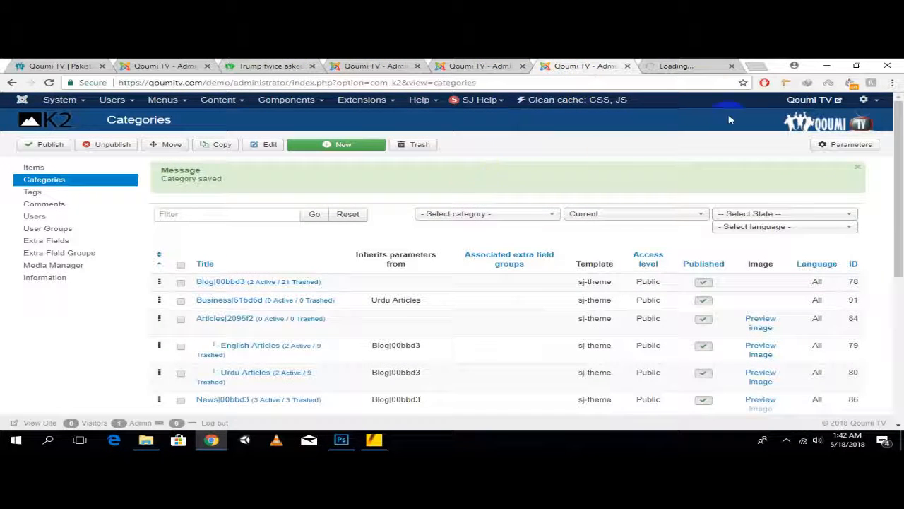
{"action": "left_click", "coordinate": [654, 65]}
{"action": "right_click", "coordinate": [653, 65]}
{"action": "left_click", "coordinate": [628, 140]}
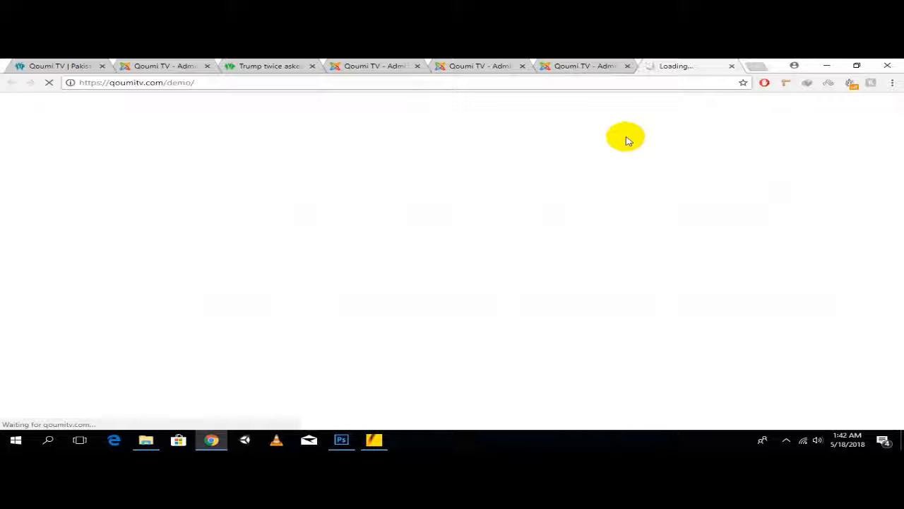
{"action": "right_click", "coordinate": [669, 65]}
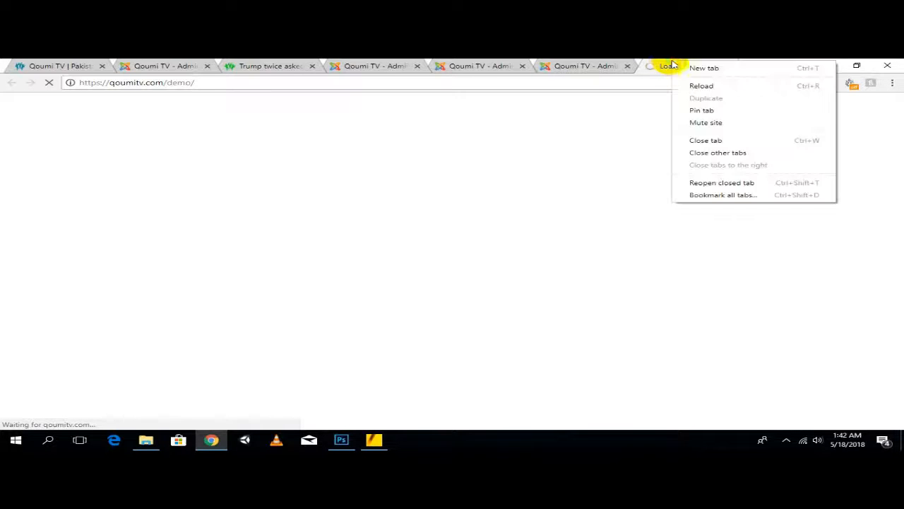
{"action": "key", "text": "Escape"}
{"action": "right_click", "coordinate": [668, 65]}
{"action": "key", "text": "Escape"}
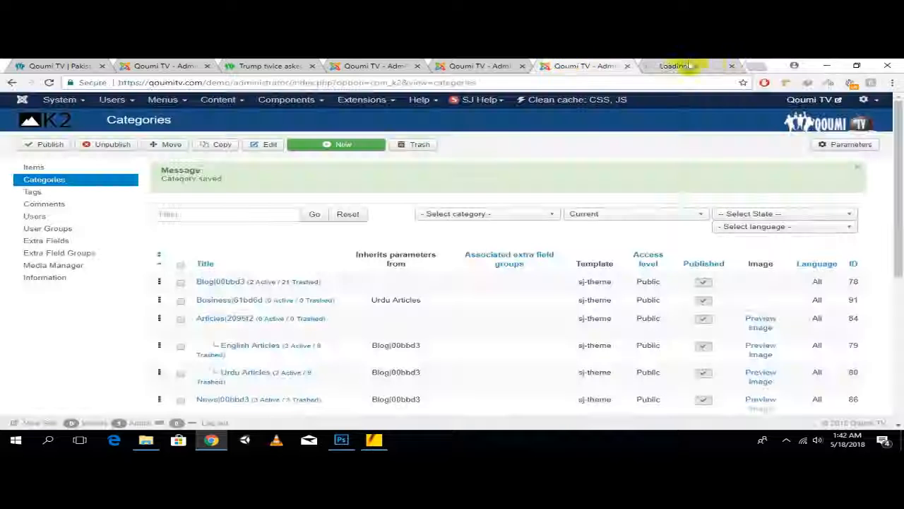
Search Google for "classifieds component for joomla" in a new tab
{"action": "left_click", "coordinate": [758, 68]}
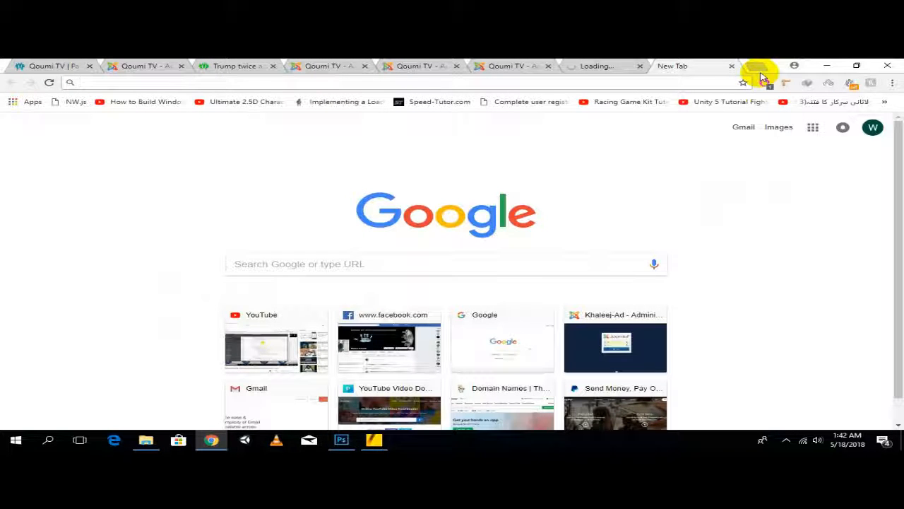
{"action": "type", "text": "c"}
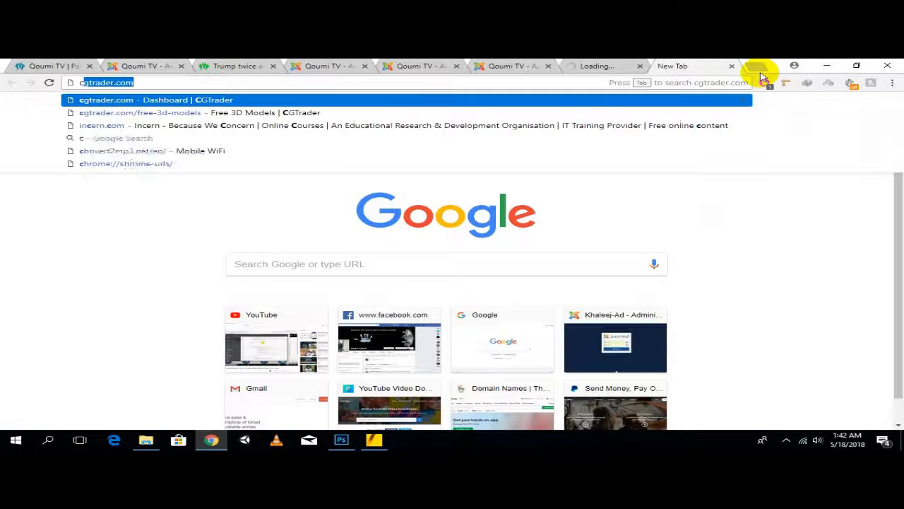
{"action": "type", "text": "lassifieds compn"}
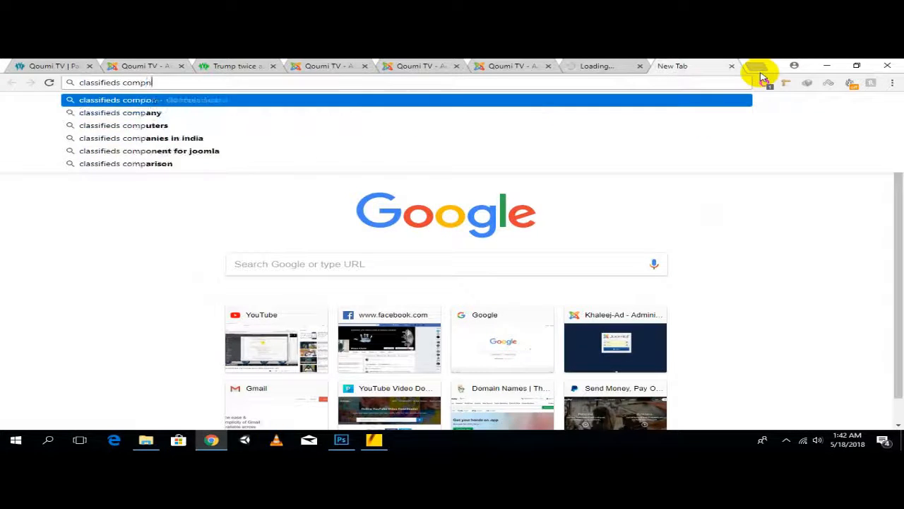
{"action": "key", "text": "BackSpace"}
{"action": "type", "text": "one"}
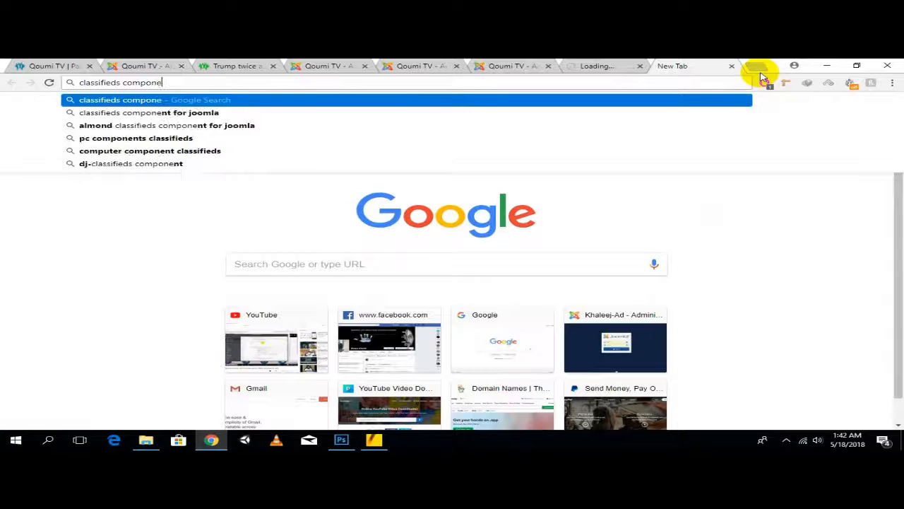
{"action": "key", "text": "Down"}
{"action": "key", "text": "Return"}
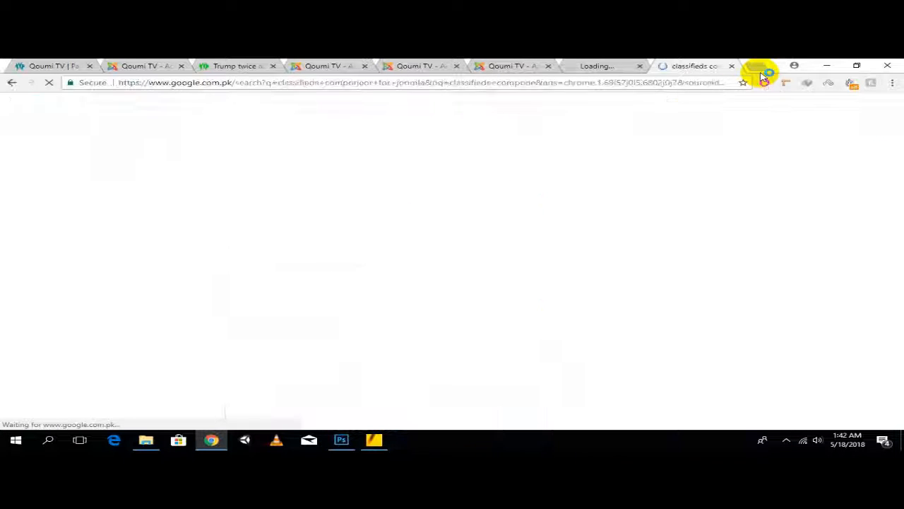
Open the DJ-Classifieds and Jom Classifieds directory results in separate tabs and view the DJ-Classifieds page
{"action": "right_click", "coordinate": [198, 241]}
{"action": "left_click", "coordinate": [215, 251]}
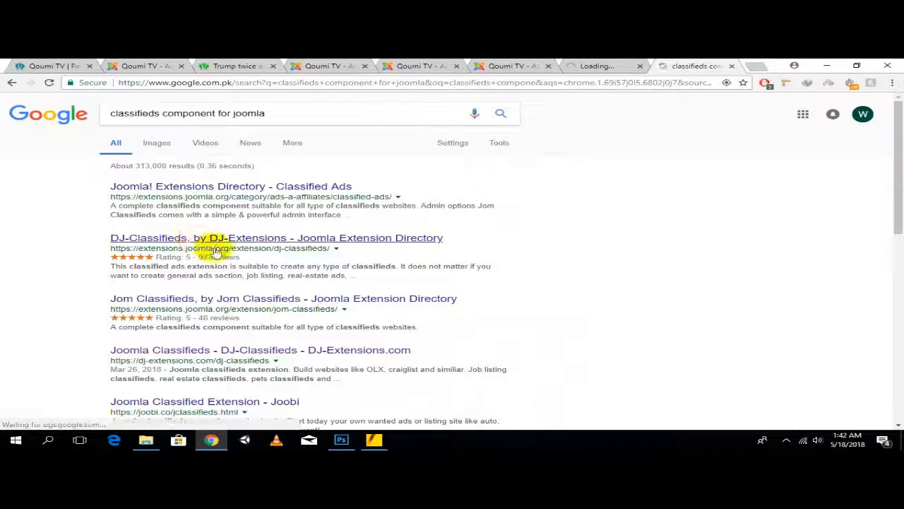
{"action": "right_click", "coordinate": [205, 305]}
{"action": "left_click", "coordinate": [226, 309]}
{"action": "left_click", "coordinate": [606, 67]}
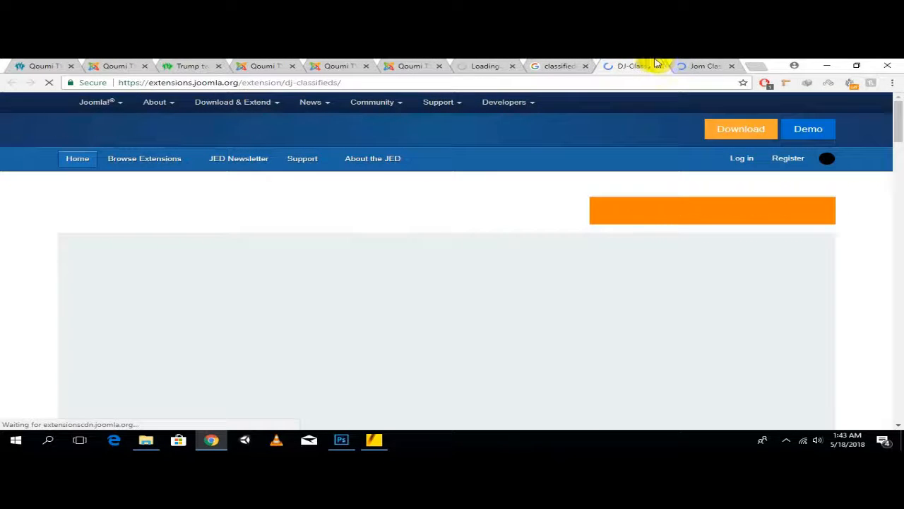
{"action": "right_click", "coordinate": [617, 64]}
{"action": "left_click", "coordinate": [606, 67]}
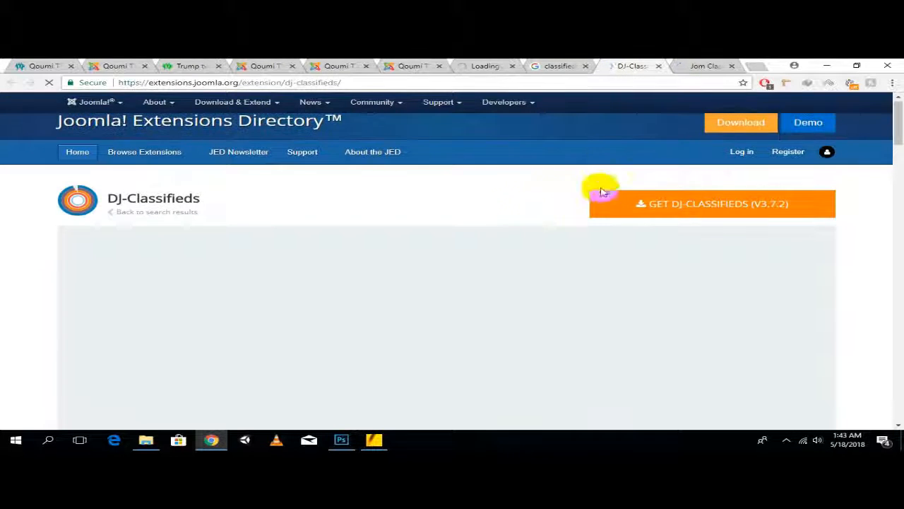
Examine the Jom Classifieds description and feature list, and close both classifieds extension pages
{"action": "left_click", "coordinate": [687, 66]}
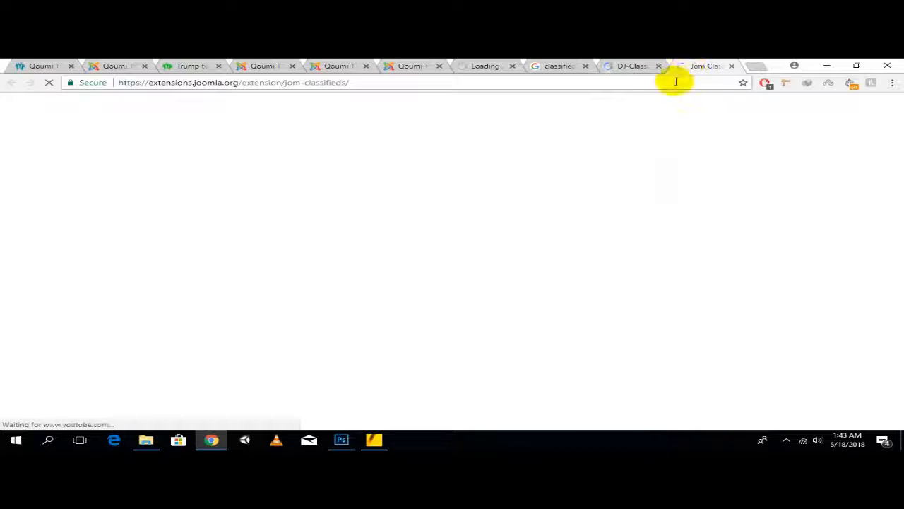
{"action": "scroll", "coordinate": [456, 215], "scroll_direction": "down", "scroll_amount": 2}
{"action": "scroll", "coordinate": [458, 215], "scroll_direction": "down", "scroll_amount": 10}
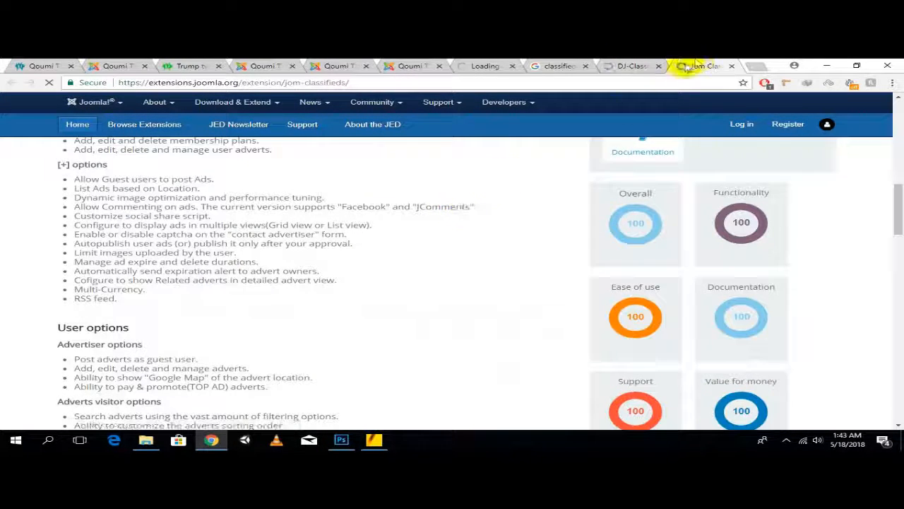
{"action": "left_click", "coordinate": [648, 65]}
{"action": "left_click", "coordinate": [658, 67]}
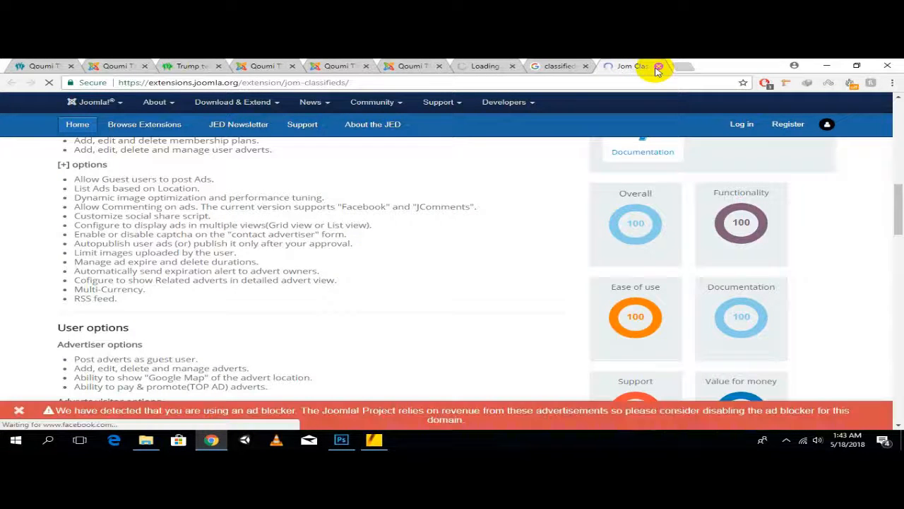
{"action": "scroll", "coordinate": [315, 175], "scroll_direction": "down", "scroll_amount": 3}
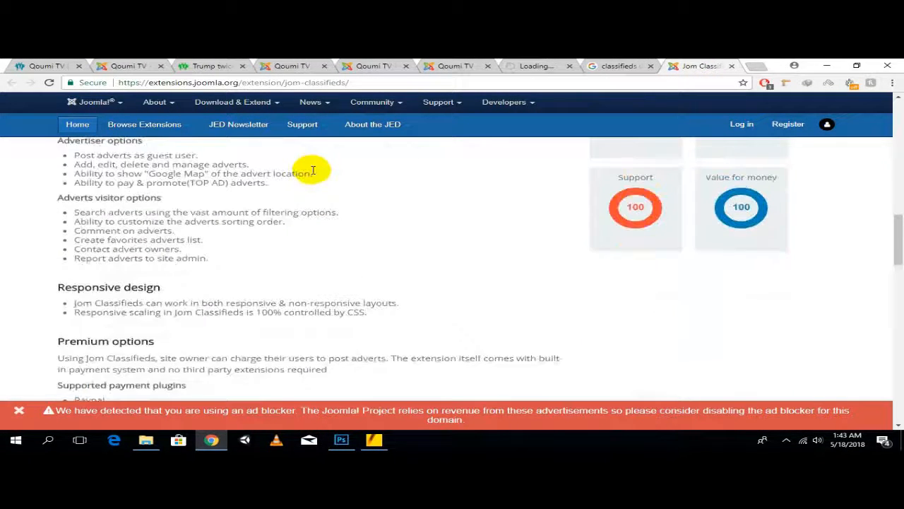
{"action": "scroll", "coordinate": [313, 172], "scroll_direction": "up", "scroll_amount": 6}
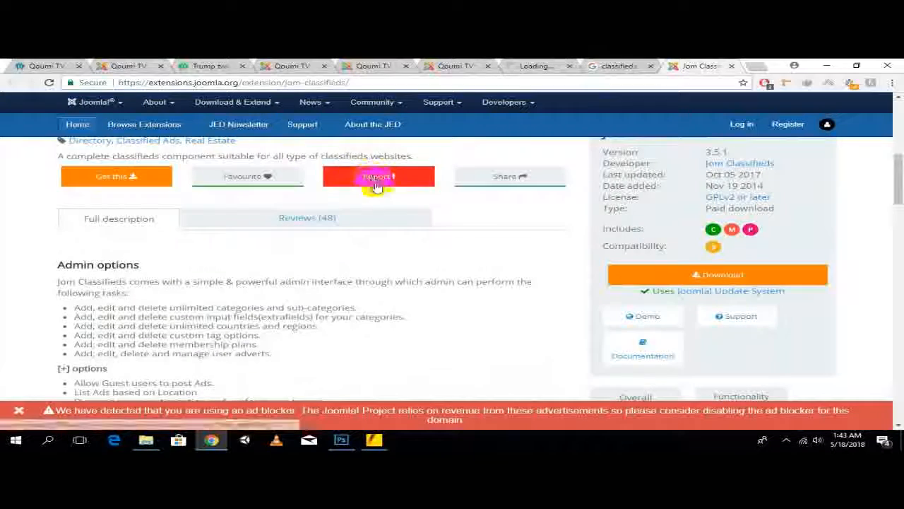
{"action": "left_click", "coordinate": [731, 65]}
{"action": "left_click", "coordinate": [625, 65]}
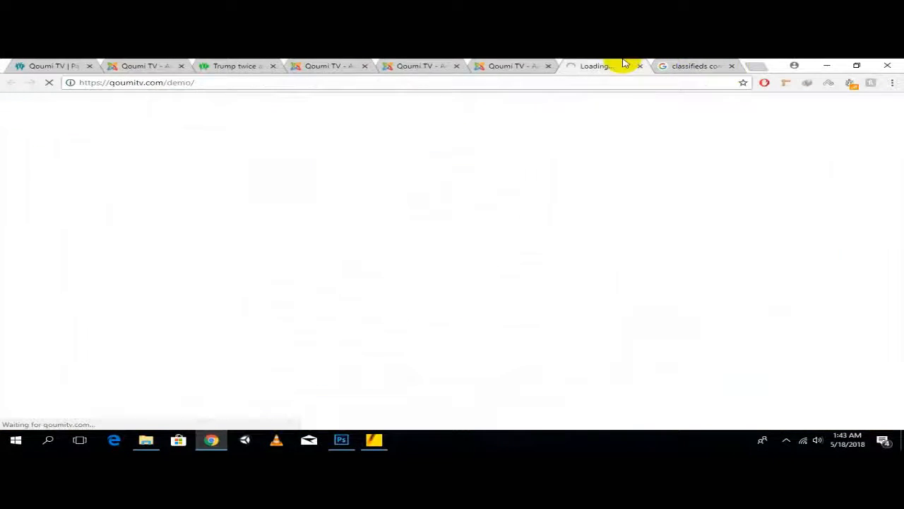
{"action": "left_click", "coordinate": [520, 71]}
{"action": "left_click", "coordinate": [796, 101]}
{"action": "left_click", "coordinate": [655, 68]}
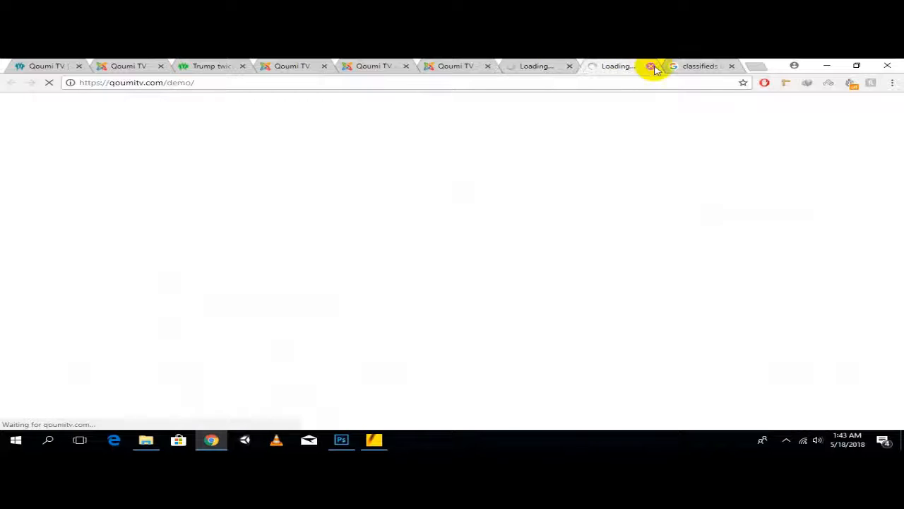
{"action": "left_click", "coordinate": [651, 66]}
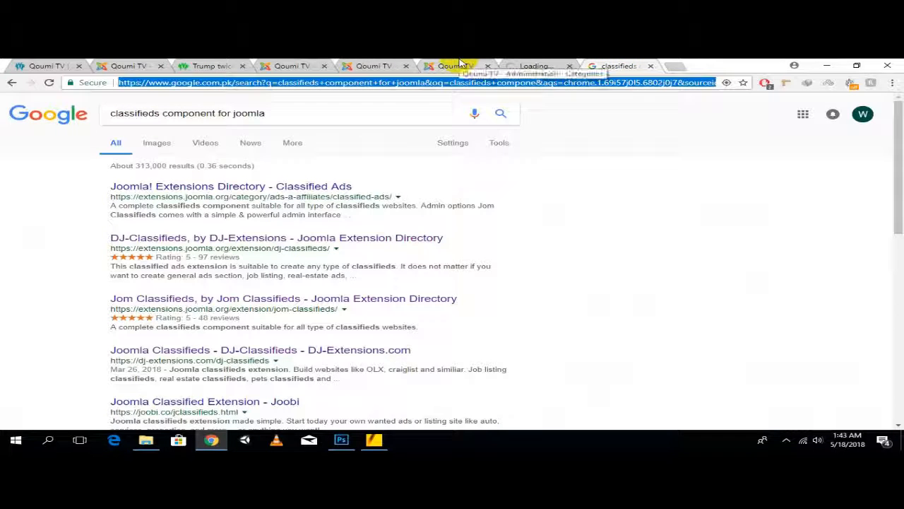
Check the Qoumi TV site's front end and return to the K2 category list
{"action": "left_click", "coordinate": [458, 65]}
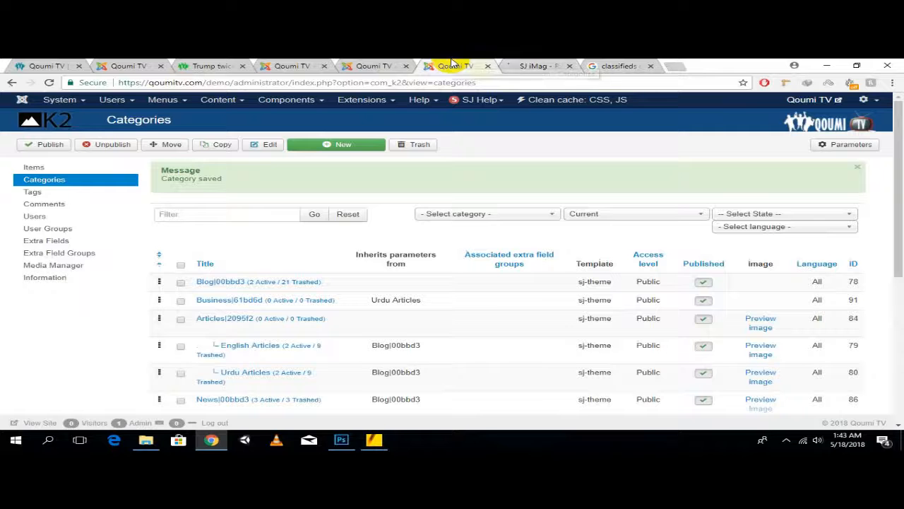
{"action": "left_click", "coordinate": [521, 65]}
{"action": "left_click", "coordinate": [439, 65]}
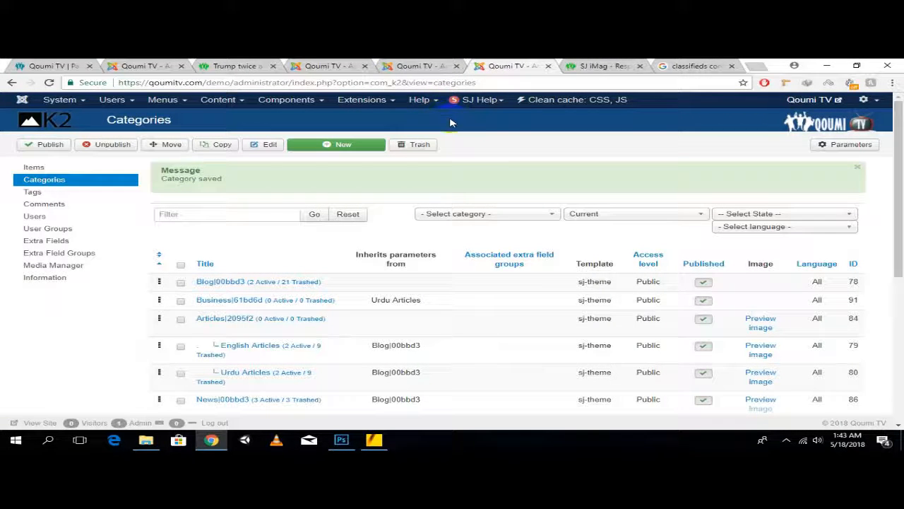
Open the package file upload form of the Extension Manager and dismiss the browser's downloads bar
{"action": "left_click", "coordinate": [368, 101]}
{"action": "left_click", "coordinate": [399, 118]}
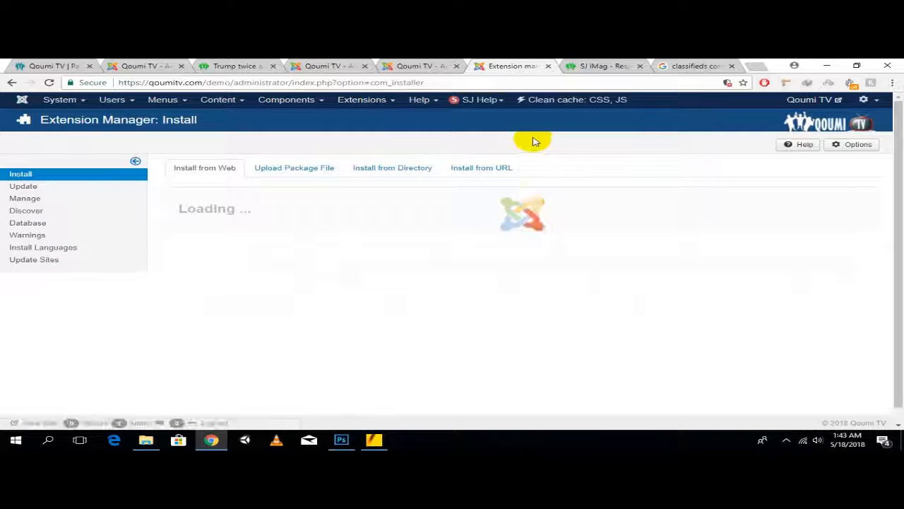
{"action": "left_click", "coordinate": [296, 170]}
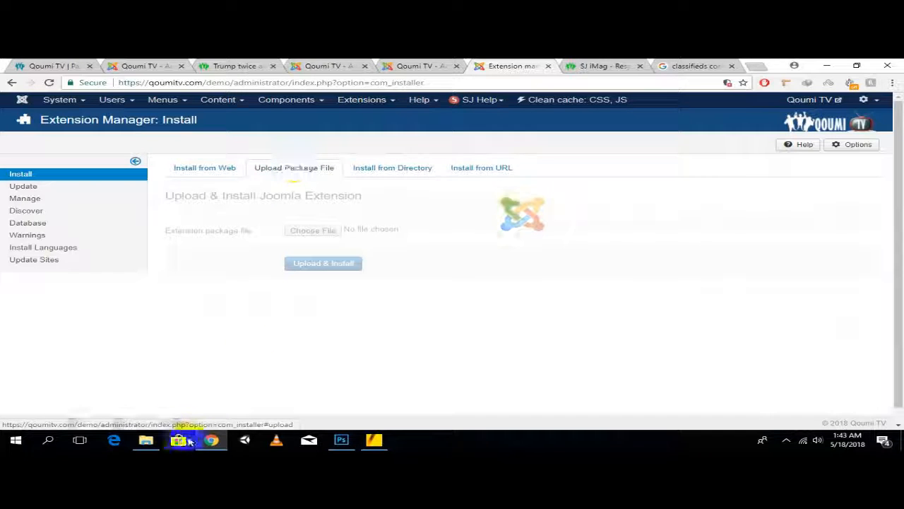
{"action": "right_click", "coordinate": [518, 69]}
{"action": "left_click", "coordinate": [518, 69]}
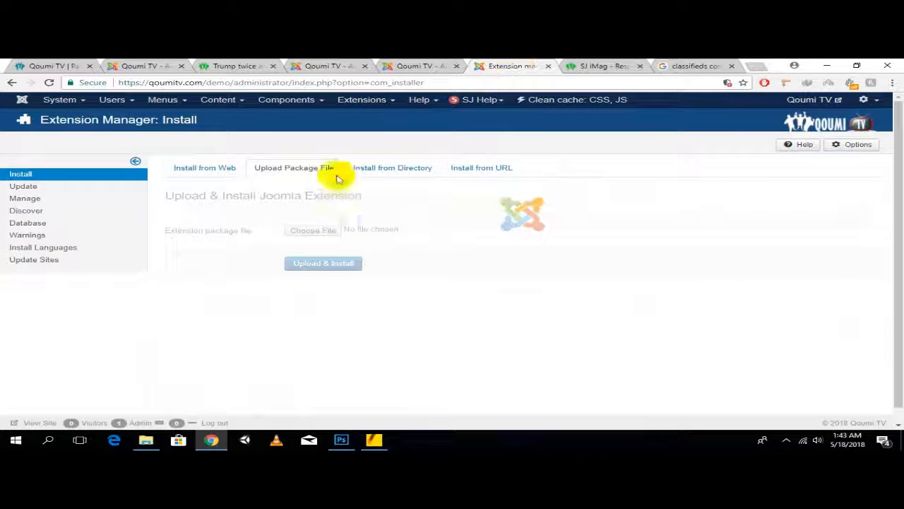
{"action": "left_click", "coordinate": [146, 438]}
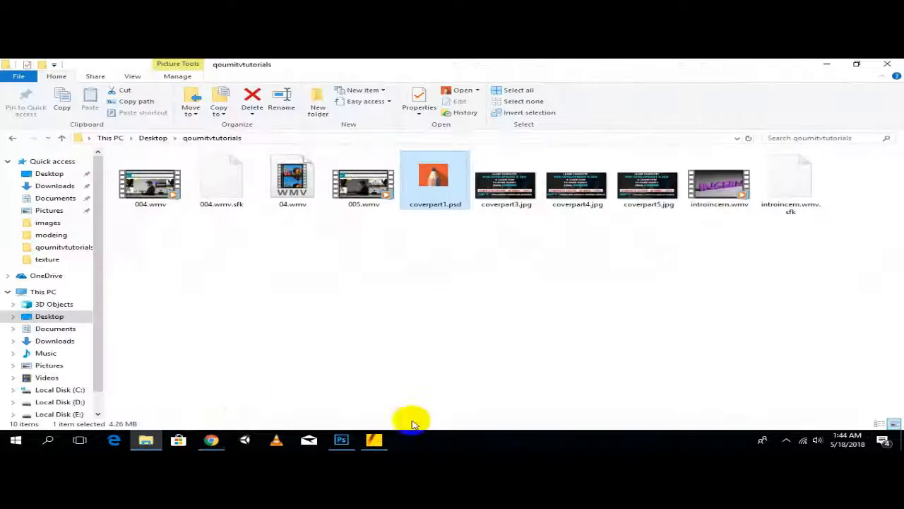
{"action": "left_click", "coordinate": [786, 438]}
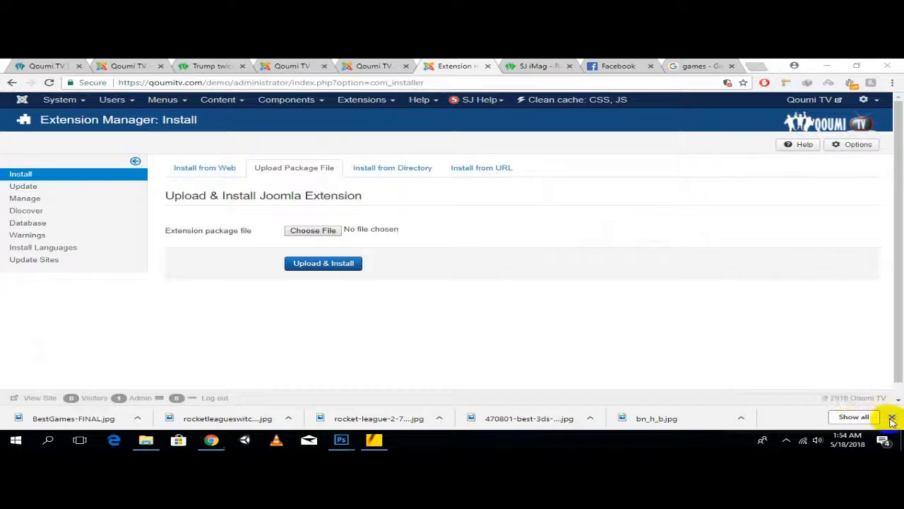
{"action": "left_click", "coordinate": [892, 419]}
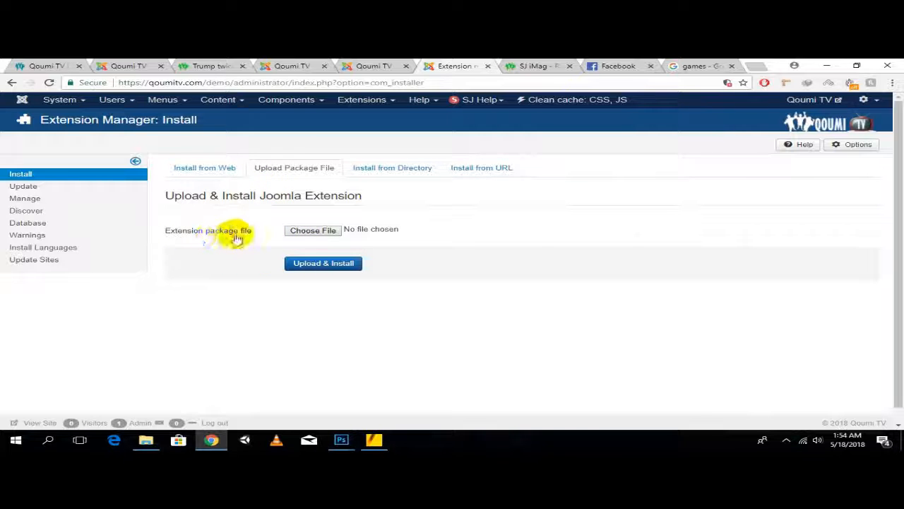
Upload and install hwdmediashare_installer_3.zip from the modules > videohwdmediashare > hwdmediashare folder on Local Disk (D:)
{"action": "left_click", "coordinate": [313, 232]}
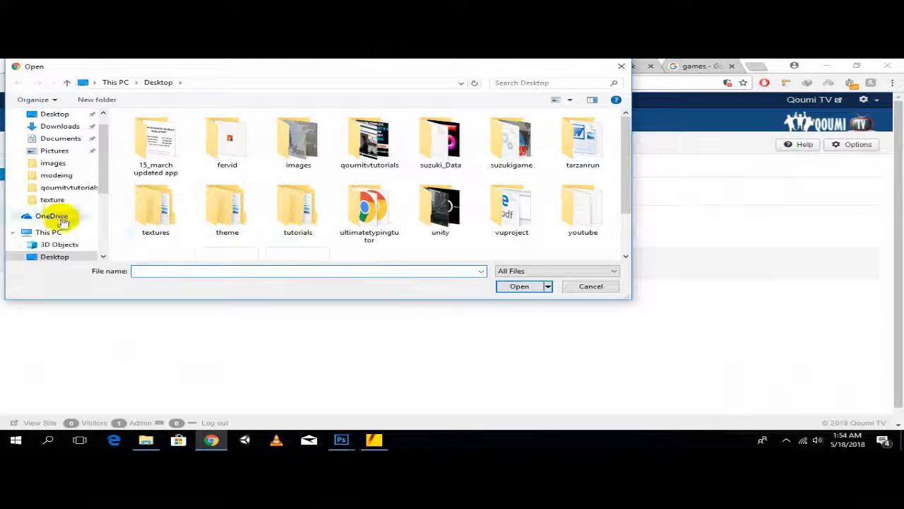
{"action": "scroll", "coordinate": [64, 222], "scroll_direction": "down", "scroll_amount": 4}
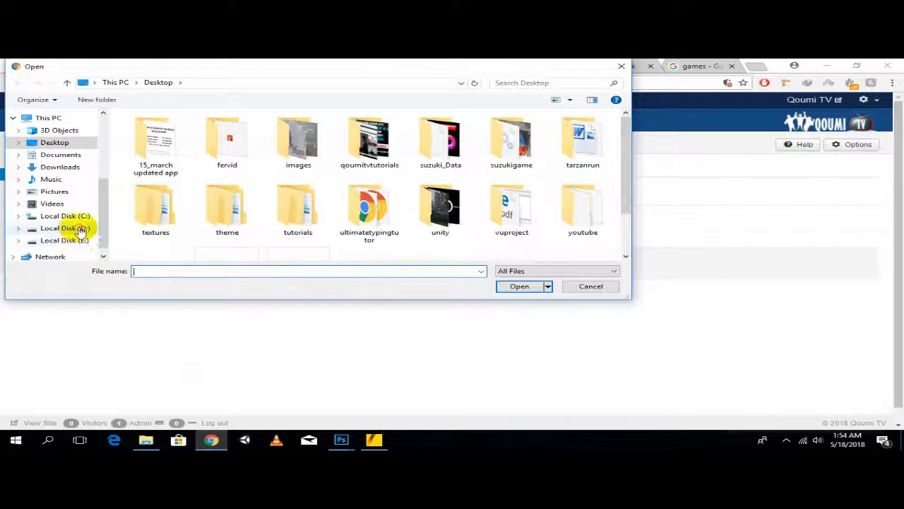
{"action": "left_click", "coordinate": [80, 230]}
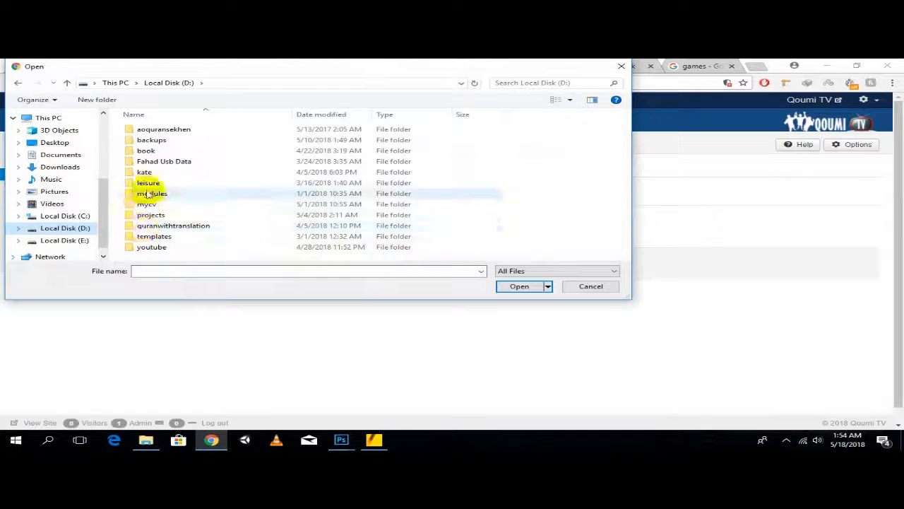
{"action": "double_click", "coordinate": [148, 194]}
{"action": "double_click", "coordinate": [154, 214]}
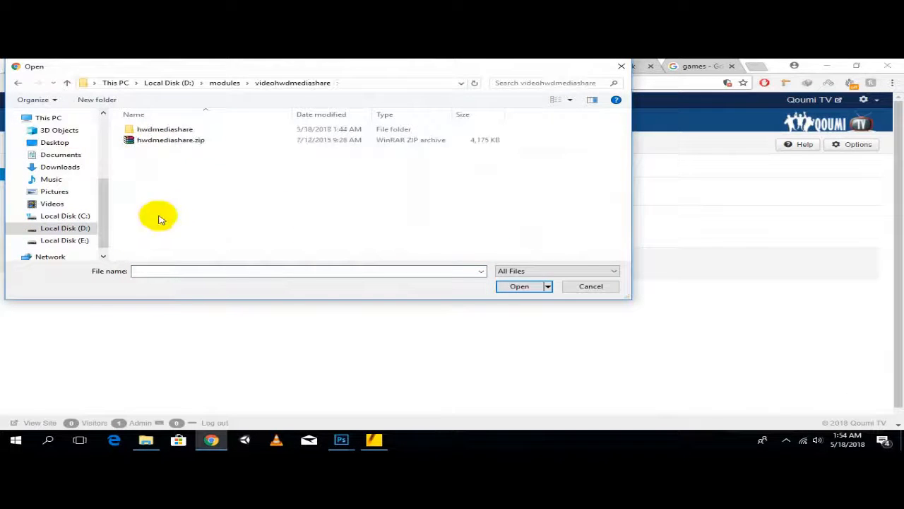
{"action": "double_click", "coordinate": [170, 130]}
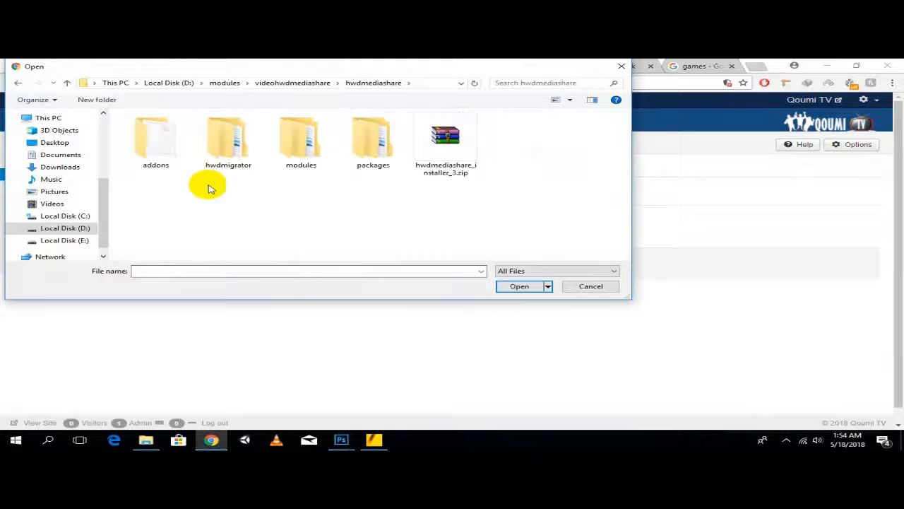
{"action": "left_click", "coordinate": [469, 152]}
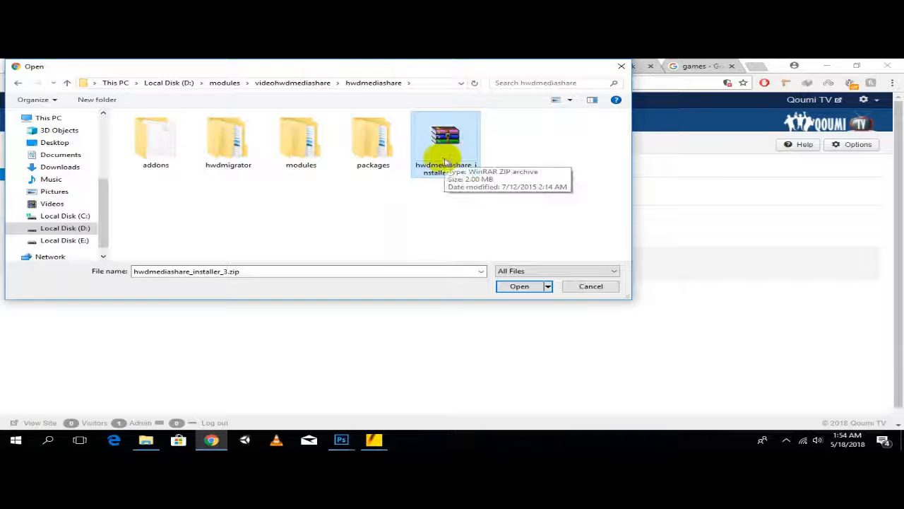
{"action": "left_click", "coordinate": [447, 153]}
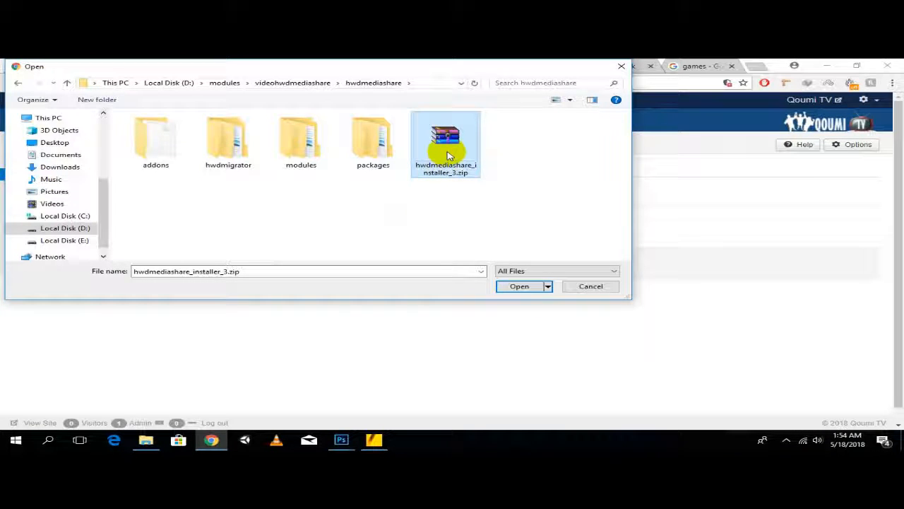
{"action": "double_click", "coordinate": [447, 154]}
{"action": "left_click", "coordinate": [332, 264]}
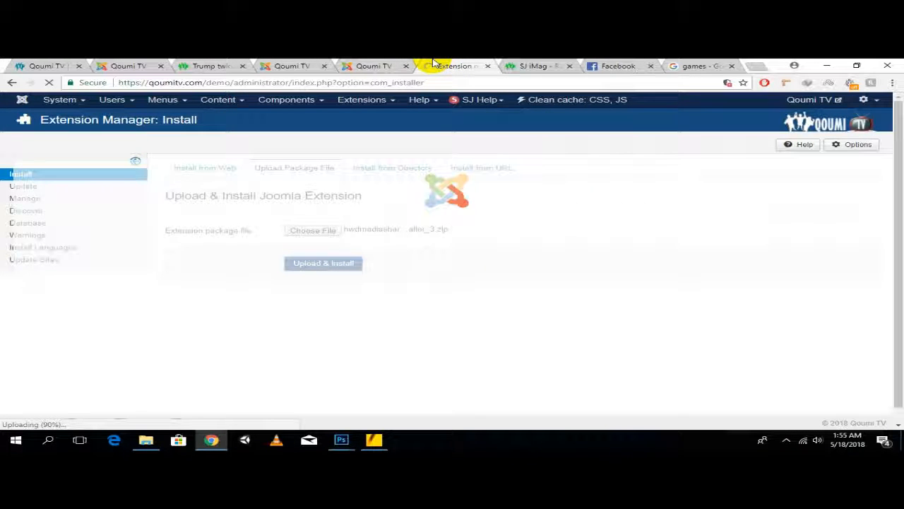
Close the Facebook and games image search tabs and check the HWD MediaShare Installer's installation page
{"action": "left_click", "coordinate": [650, 68]}
{"action": "left_click", "coordinate": [613, 65]}
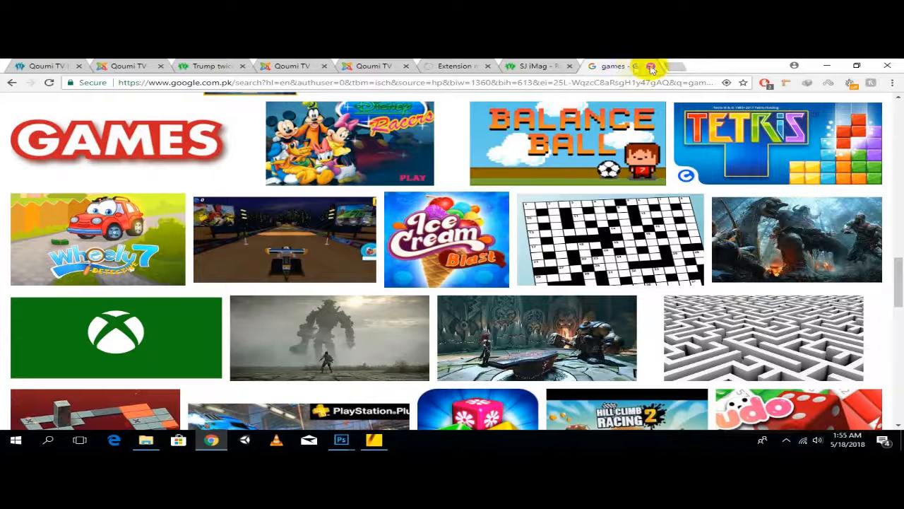
{"action": "left_click", "coordinate": [651, 68]}
{"action": "left_click", "coordinate": [503, 65]}
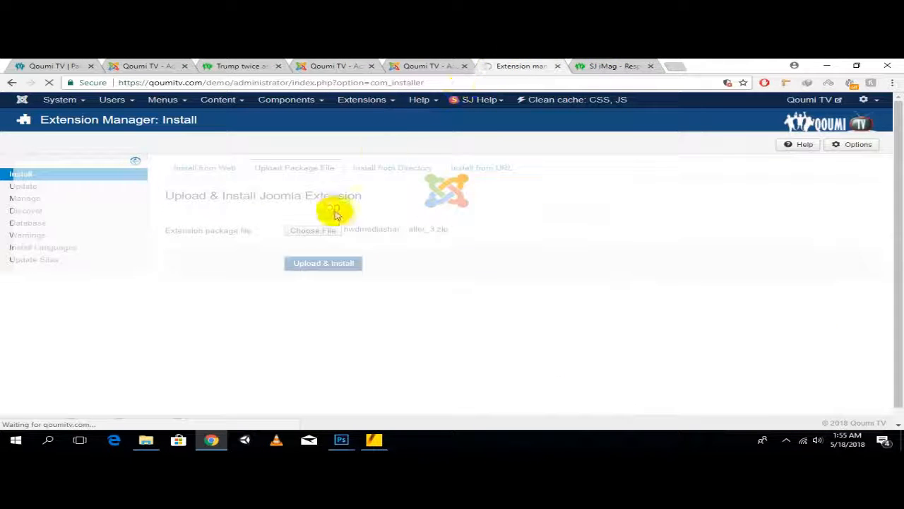
{"action": "left_click", "coordinate": [459, 64]}
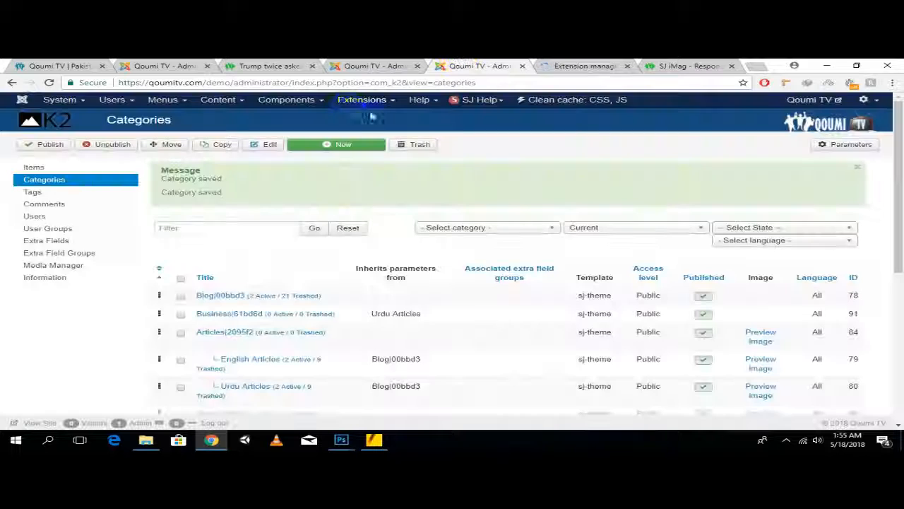
{"action": "left_click", "coordinate": [546, 66]}
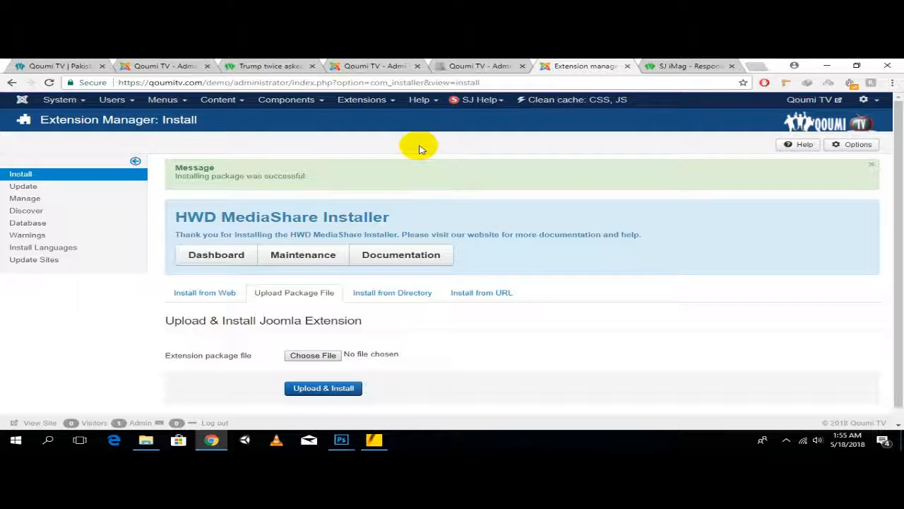
{"action": "scroll", "coordinate": [385, 204], "scroll_direction": "down", "scroll_amount": 1}
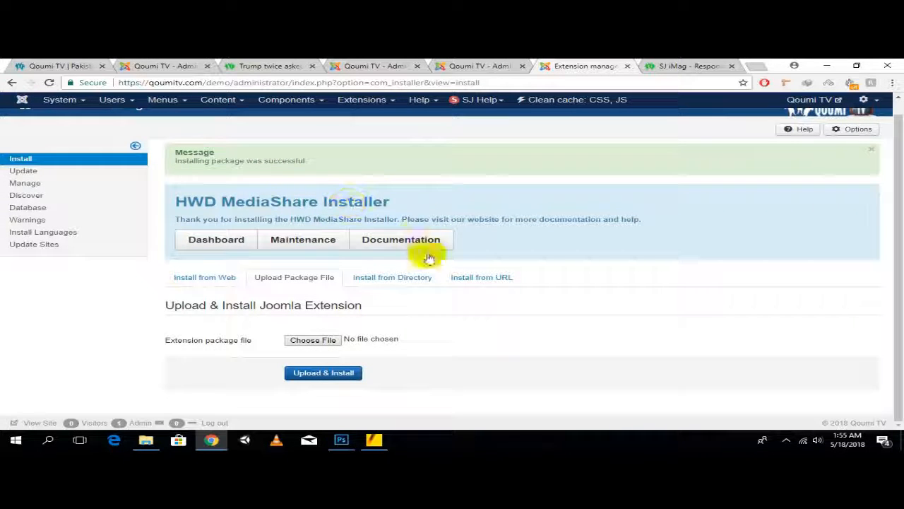
Upload and install the HWD MediaShare add-ons package from the addons folder inside hwdmediashare
{"action": "left_click", "coordinate": [316, 342]}
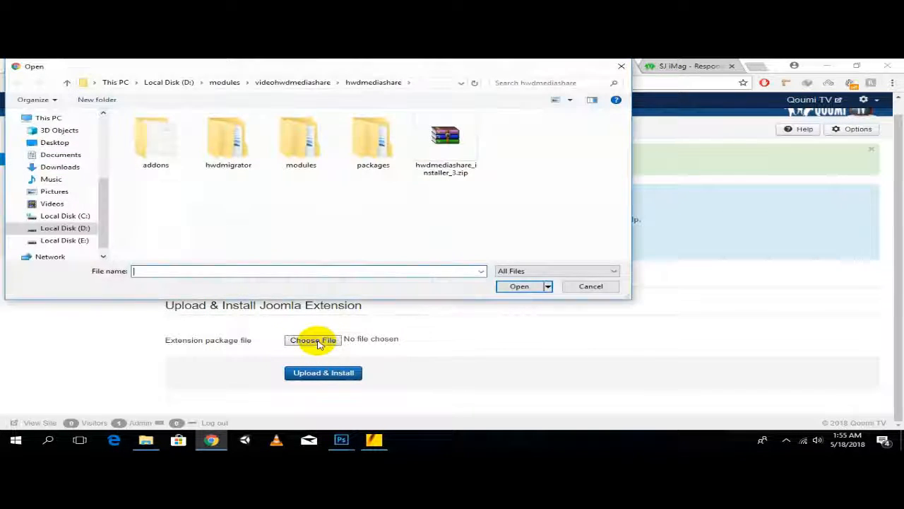
{"action": "double_click", "coordinate": [164, 148]}
{"action": "double_click", "coordinate": [238, 140]}
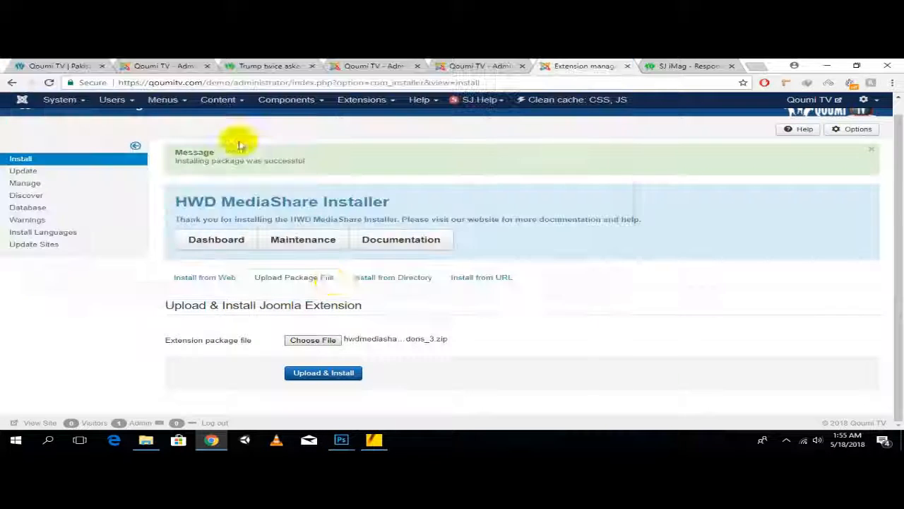
{"action": "left_click", "coordinate": [331, 370]}
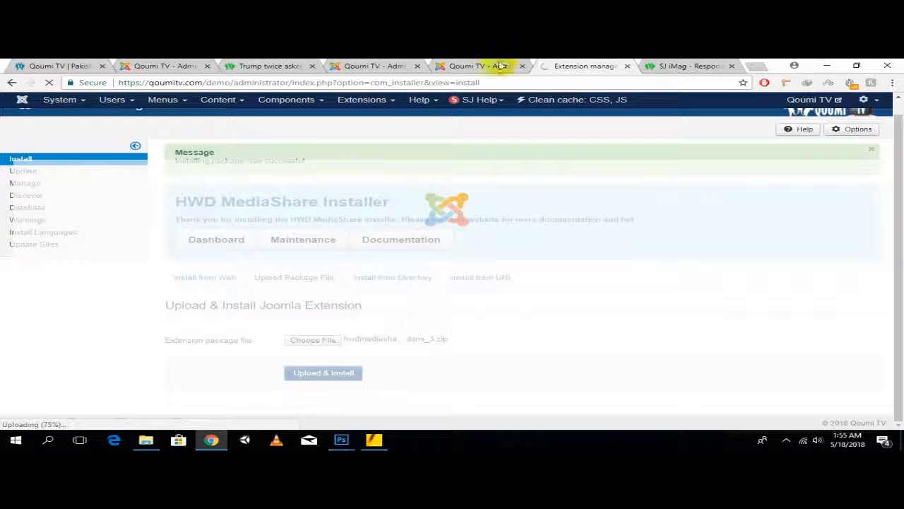
Load the demo homepage with ?tp=1 to show module positions and look up the position holding the Business Success banner
{"action": "left_click", "coordinate": [677, 66]}
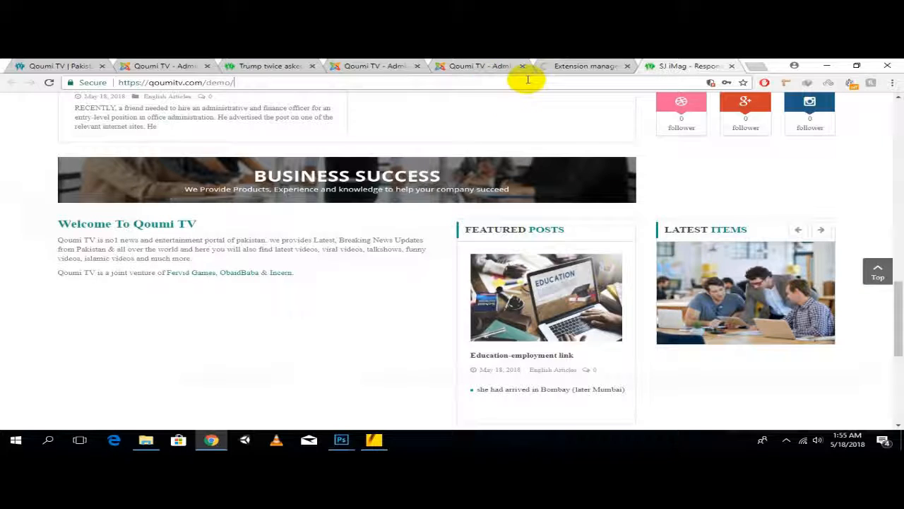
{"action": "type", "text": "?tp="}
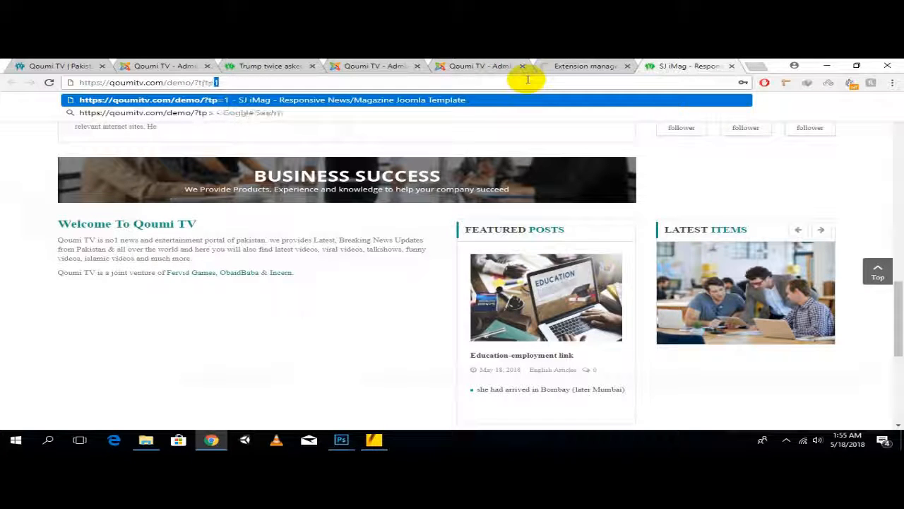
{"action": "type", "text": "1"}
{"action": "key", "text": "Return"}
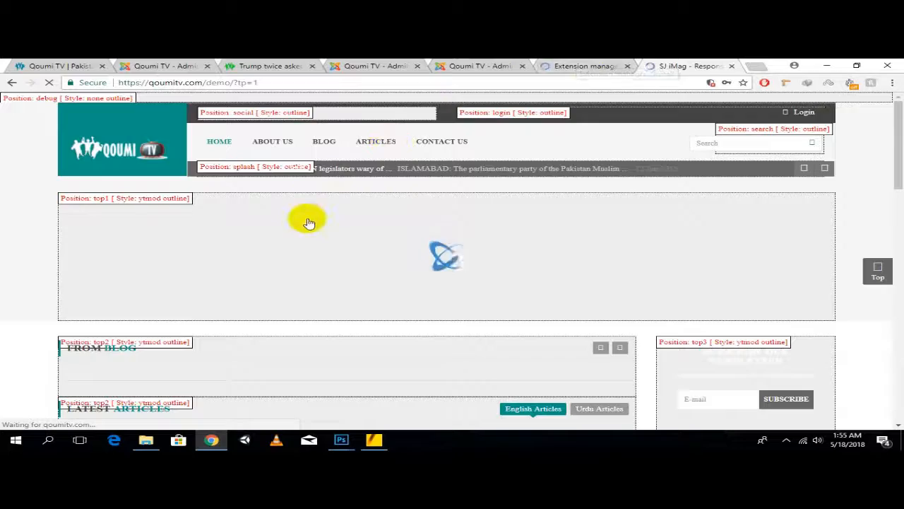
{"action": "scroll", "coordinate": [307, 217], "scroll_direction": "down", "scroll_amount": 10}
{"action": "scroll", "coordinate": [55, 301], "scroll_direction": "up", "scroll_amount": 1}
{"action": "scroll", "coordinate": [66, 301], "scroll_direction": "down", "scroll_amount": 2}
{"action": "scroll", "coordinate": [657, 293], "scroll_direction": "up", "scroll_amount": 3}
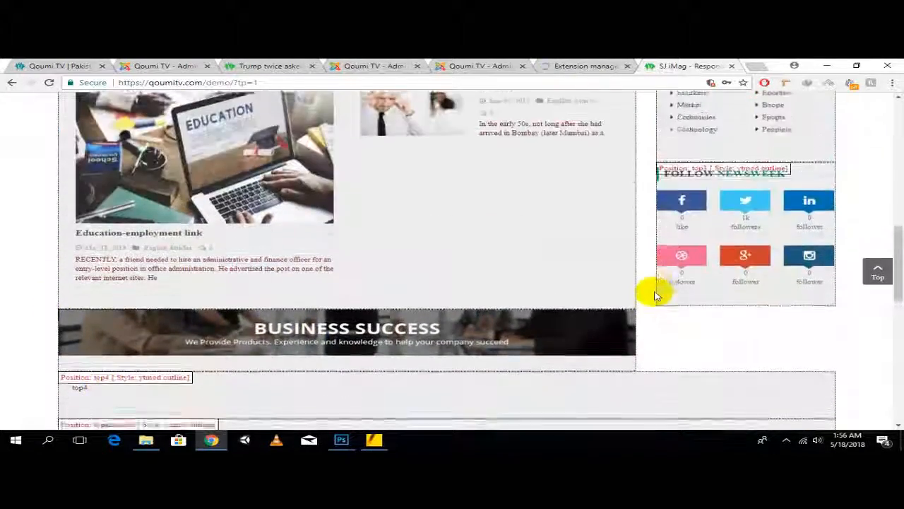
{"action": "scroll", "coordinate": [640, 279], "scroll_direction": "down", "scroll_amount": 2}
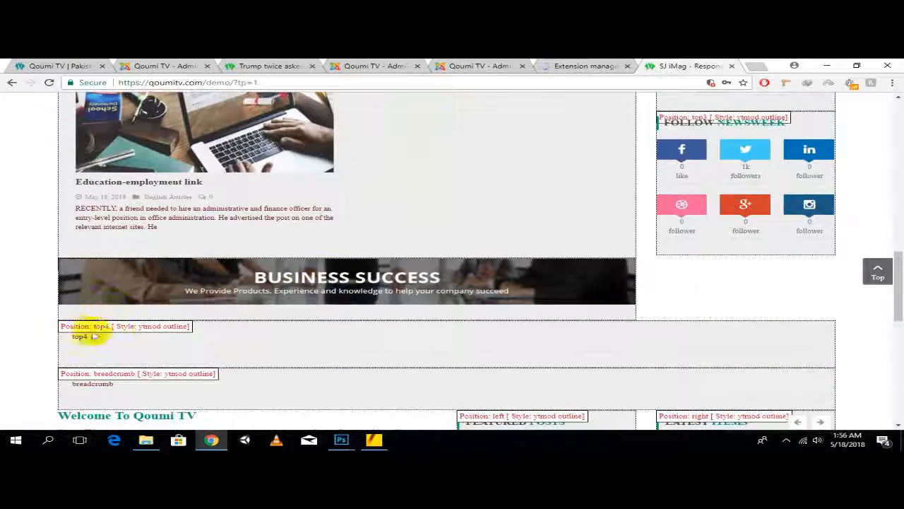
{"action": "scroll", "coordinate": [558, 233], "scroll_direction": "up", "scroll_amount": 1}
{"action": "scroll", "coordinate": [558, 233], "scroll_direction": "up", "scroll_amount": 2}
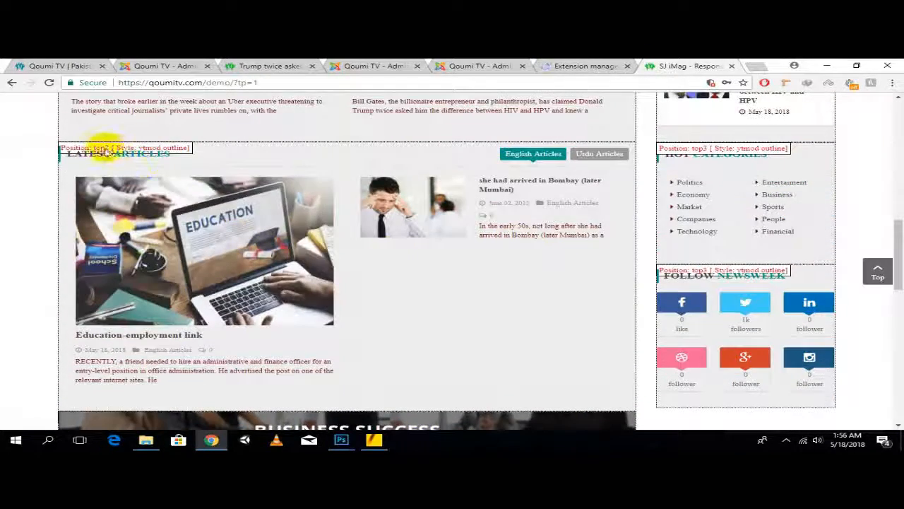
Filter the Module Manager's site modules by position top2
{"action": "left_click", "coordinate": [575, 66]}
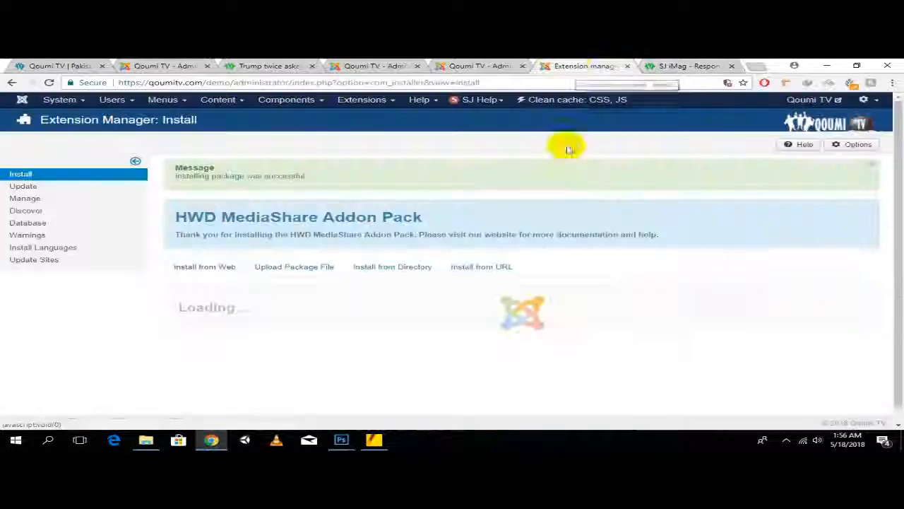
{"action": "left_click", "coordinate": [481, 66]}
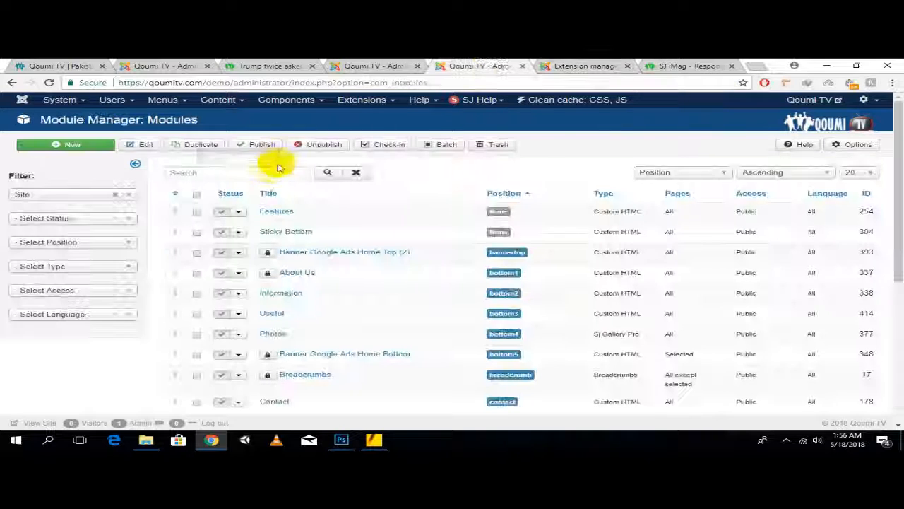
{"action": "left_click", "coordinate": [124, 242]}
{"action": "type", "text": "top"}
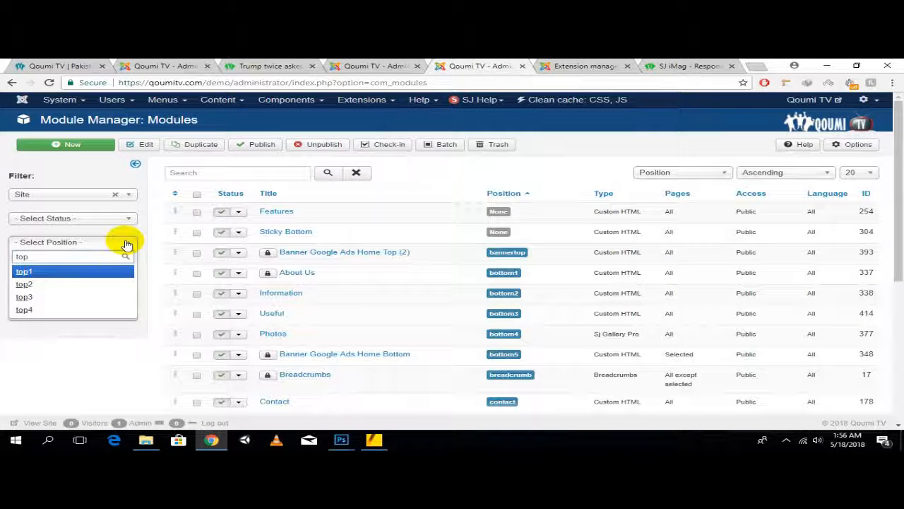
{"action": "left_click", "coordinate": [92, 283]}
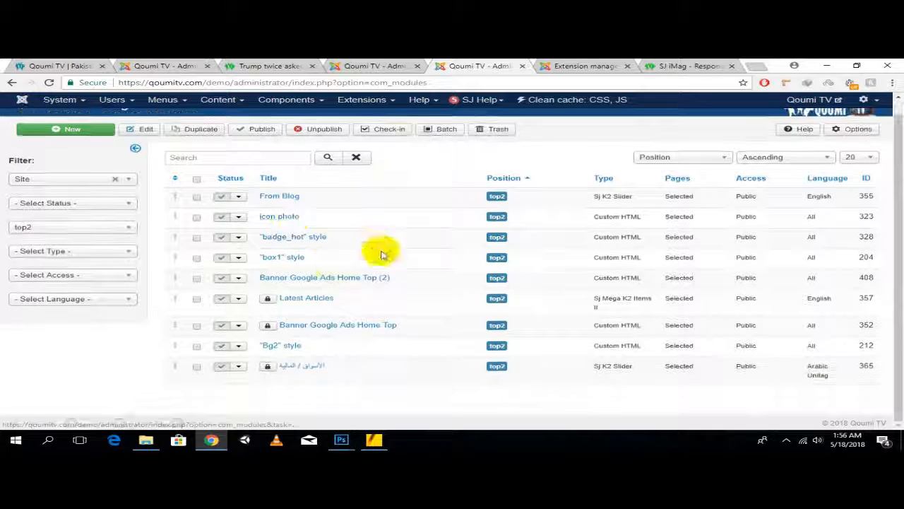
Open Banner Google Ads Home Top (2) in a new tab, and check in and open Banner Google Ads Home Top
{"action": "right_click", "coordinate": [362, 279]}
{"action": "left_click", "coordinate": [374, 285]}
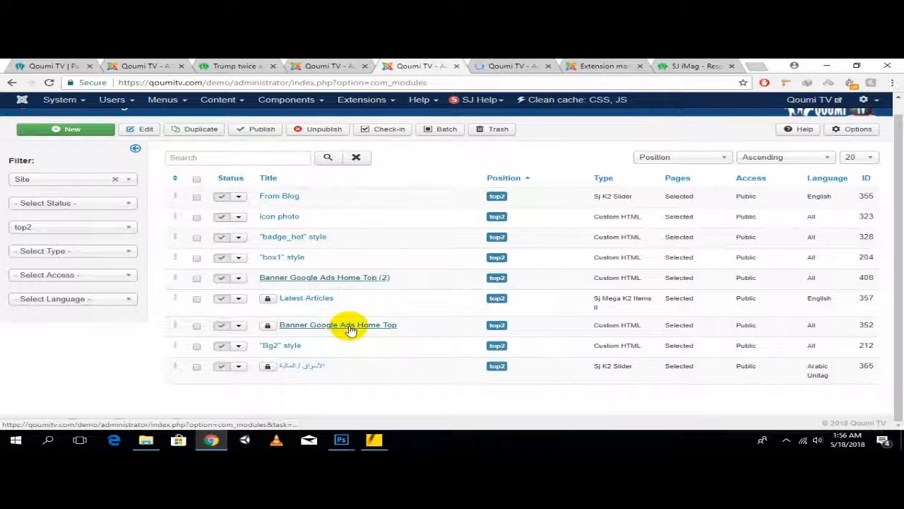
{"action": "left_click", "coordinate": [268, 327]}
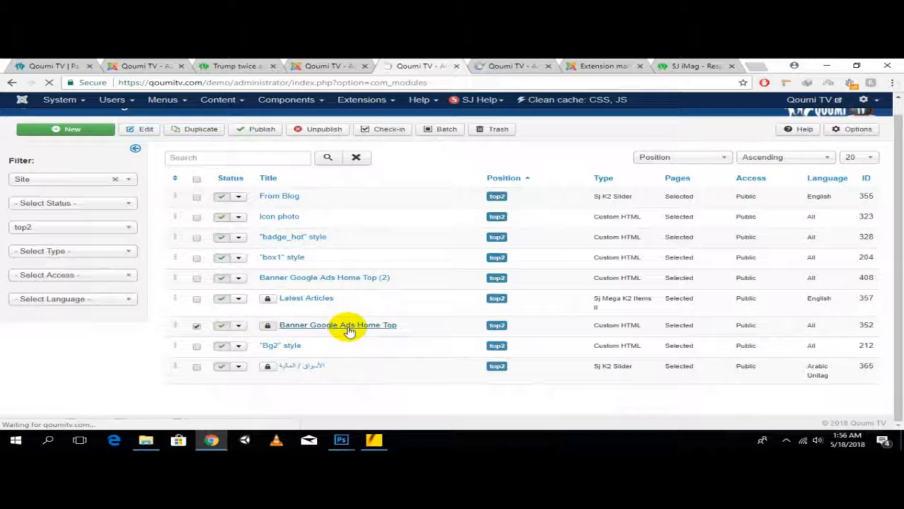
{"action": "scroll", "coordinate": [334, 345], "scroll_direction": "down", "scroll_amount": 2}
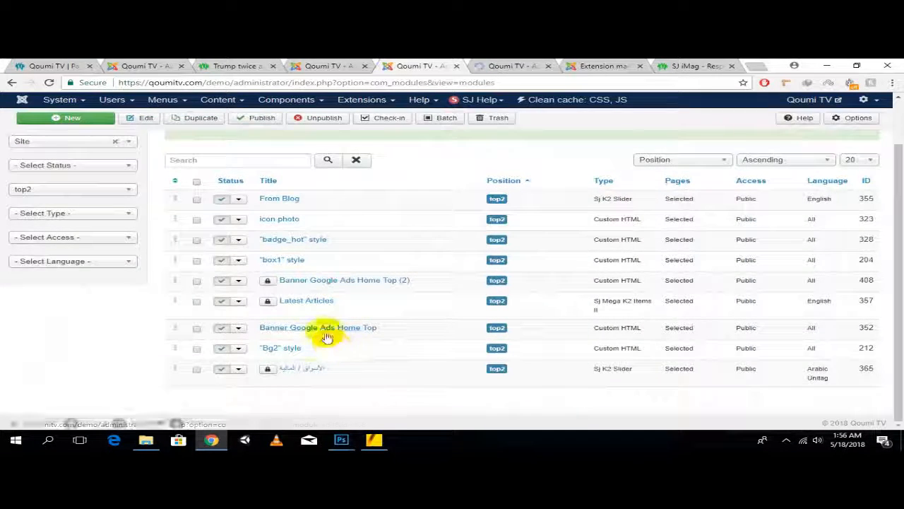
{"action": "left_click", "coordinate": [329, 301]}
{"action": "left_click", "coordinate": [510, 66]}
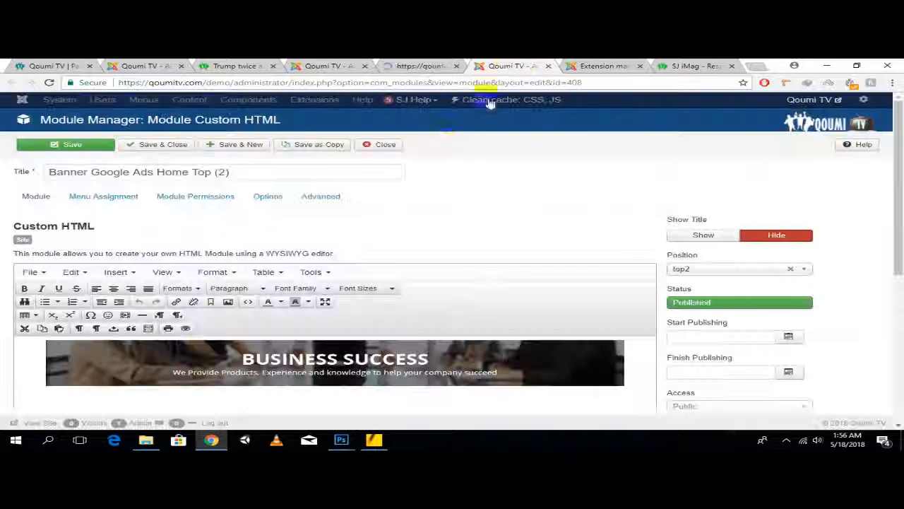
Review the menu assignment of Banner Google Ads Home Top (2), set its status to Trashed, and save and close it
{"action": "left_click", "coordinate": [105, 195]}
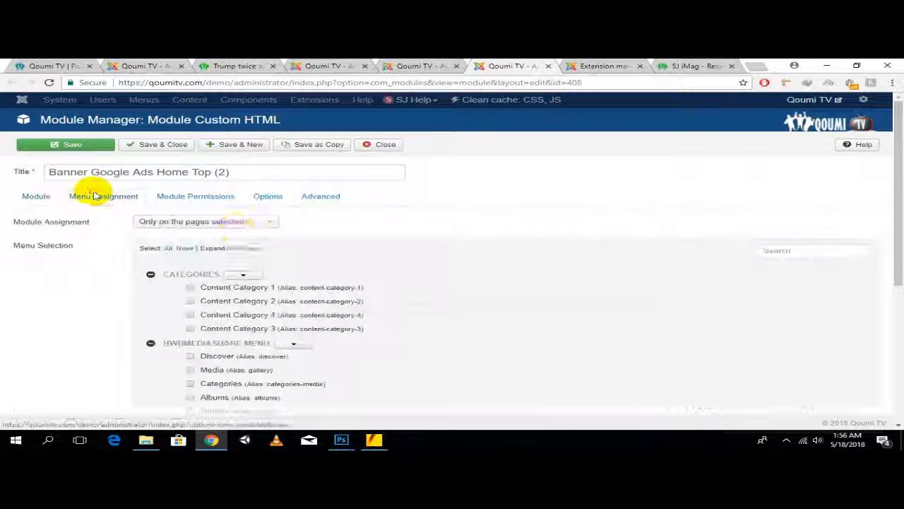
{"action": "scroll", "coordinate": [244, 232], "scroll_direction": "down", "scroll_amount": 3}
{"action": "scroll", "coordinate": [253, 252], "scroll_direction": "up", "scroll_amount": 3}
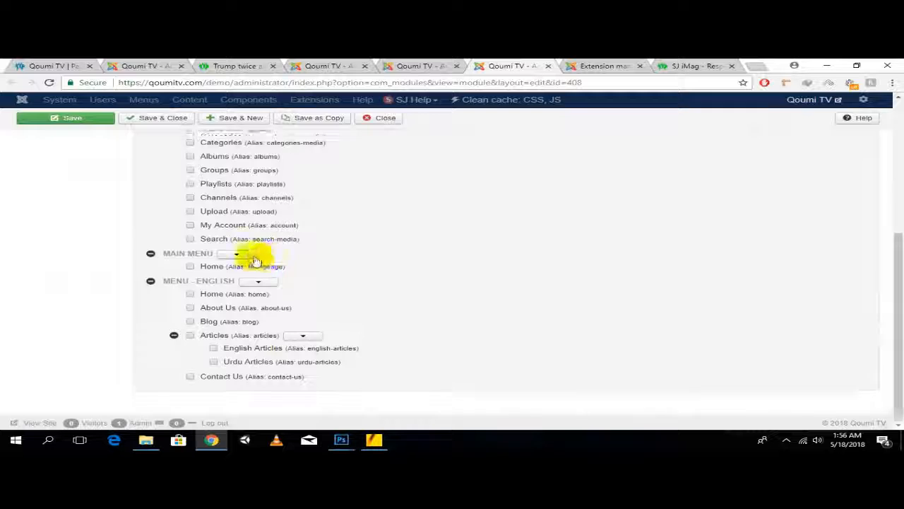
{"action": "left_click", "coordinate": [32, 200]}
{"action": "left_click", "coordinate": [772, 302]}
{"action": "left_click", "coordinate": [697, 339]}
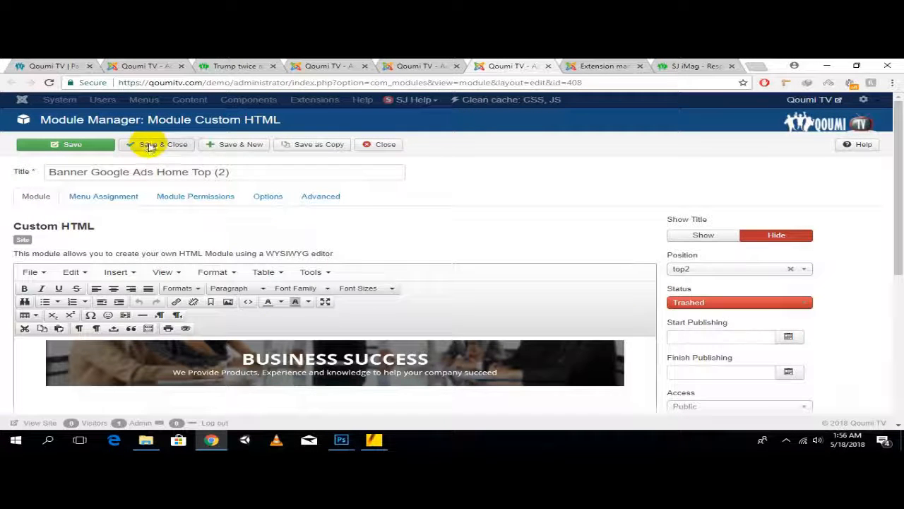
Check which menu pages the Banner Google Ads Home Top module is assigned to and return to its general settings
{"action": "left_click", "coordinate": [438, 65]}
{"action": "scroll", "coordinate": [292, 202], "scroll_direction": "down", "scroll_amount": 2}
{"action": "scroll", "coordinate": [212, 184], "scroll_direction": "up", "scroll_amount": 2}
{"action": "left_click", "coordinate": [120, 196]}
{"action": "scroll", "coordinate": [317, 233], "scroll_direction": "down", "scroll_amount": 4}
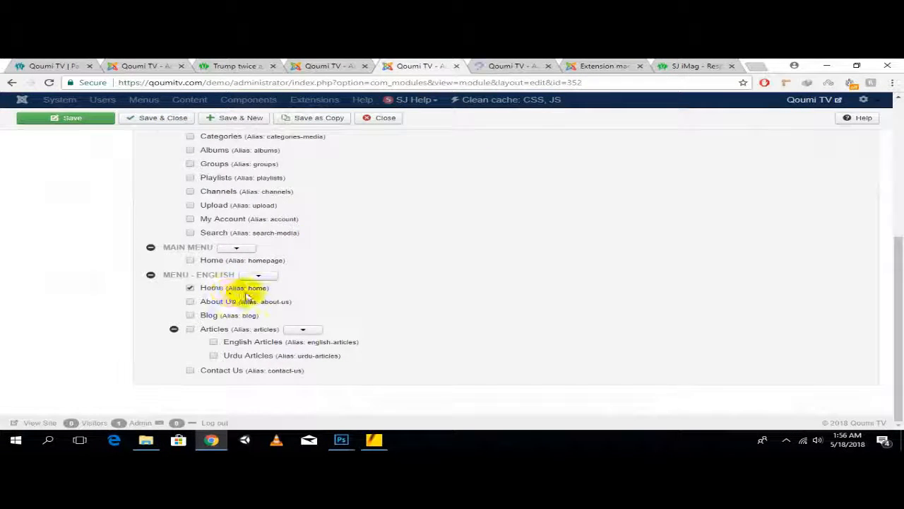
{"action": "scroll", "coordinate": [381, 296], "scroll_direction": "up", "scroll_amount": 5}
{"action": "left_click", "coordinate": [37, 197]}
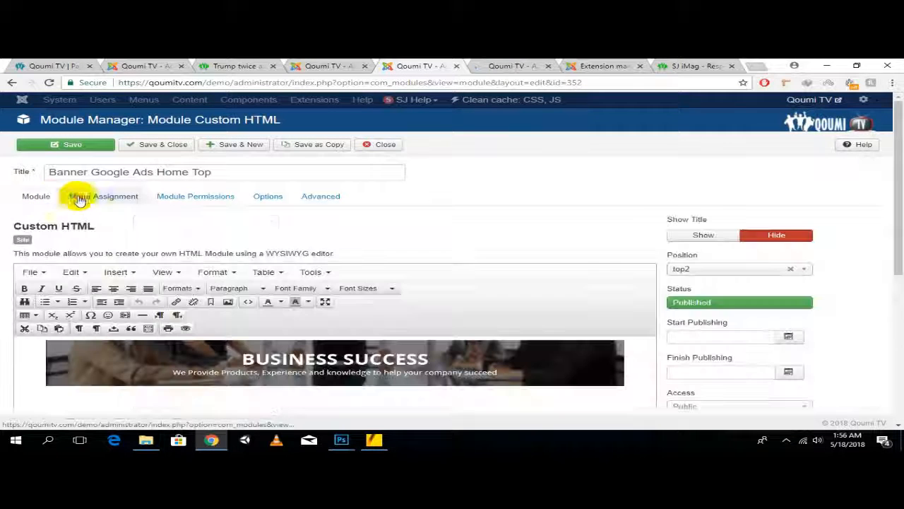
Rename the Banner Google Ads Home Top module as "fervid games ad"
{"action": "left_click_drag", "start_coordinate": [228, 176], "coordinate": [19, 193]}
{"action": "type", "text": "fervid games ad"}
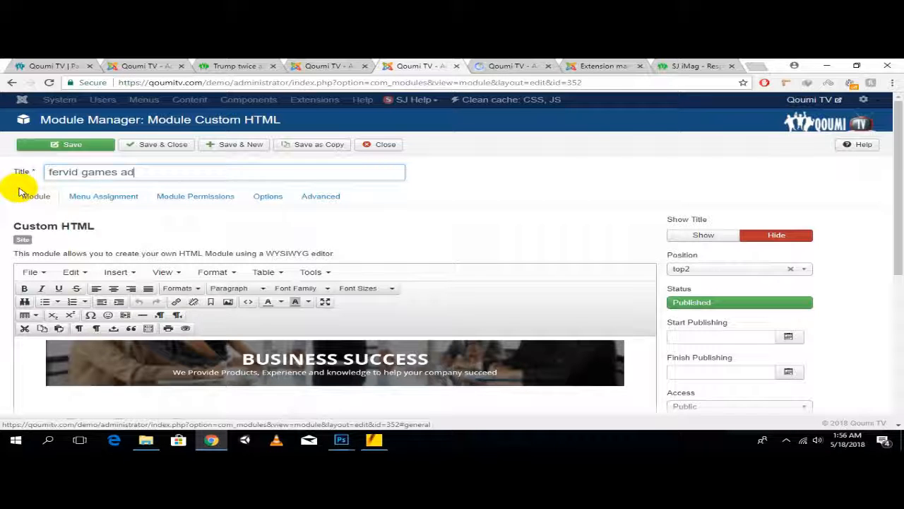
{"action": "left_click", "coordinate": [104, 197]}
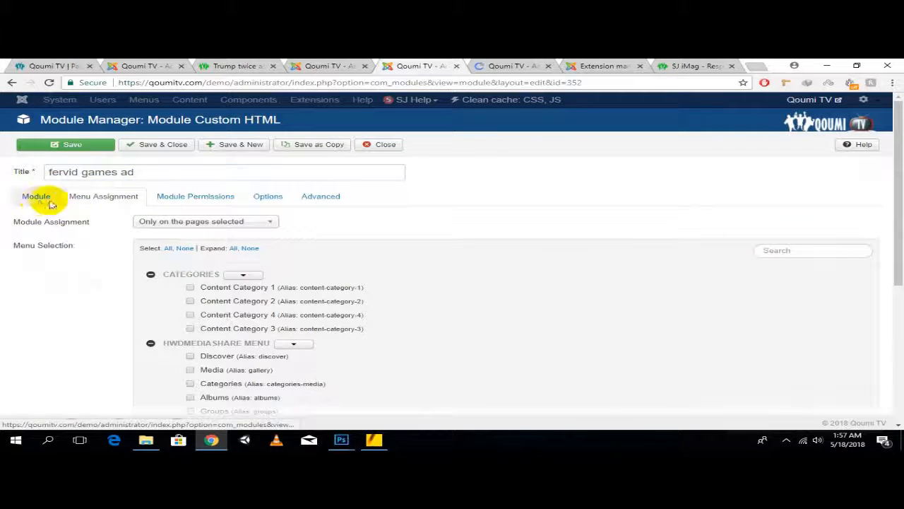
{"action": "left_click", "coordinate": [49, 203]}
Select the Business Success image in the module's editor and compare it with the banner on the demo homepage
{"action": "scroll", "coordinate": [360, 219], "scroll_direction": "down", "scroll_amount": 2}
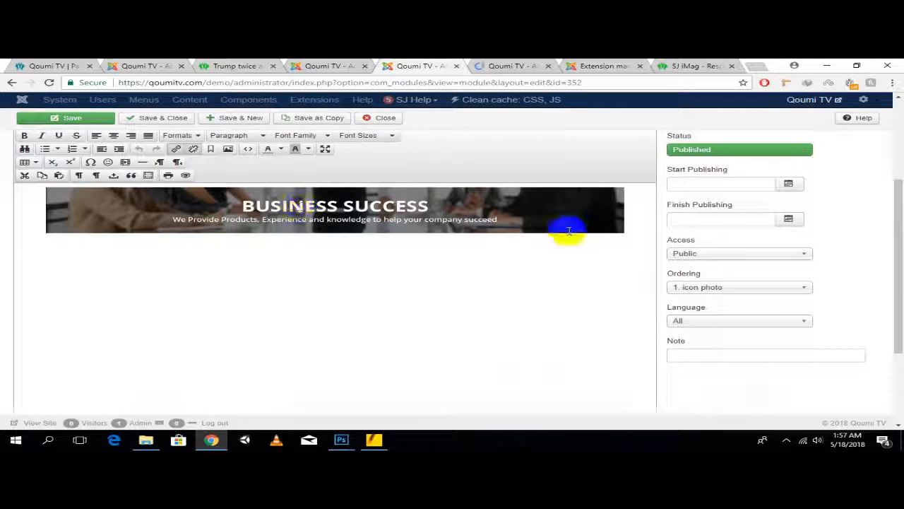
{"action": "left_click_drag", "start_coordinate": [632, 222], "coordinate": [26, 218]}
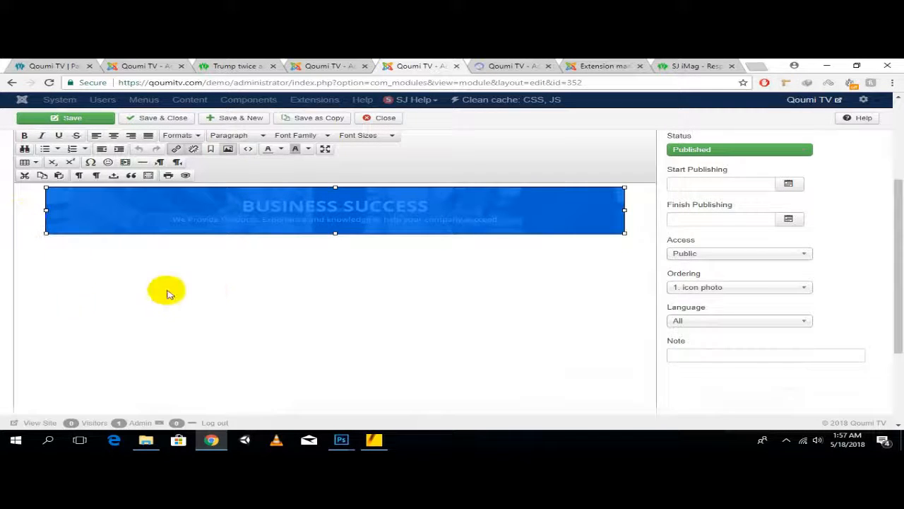
{"action": "scroll", "coordinate": [206, 292], "scroll_direction": "down", "scroll_amount": 2}
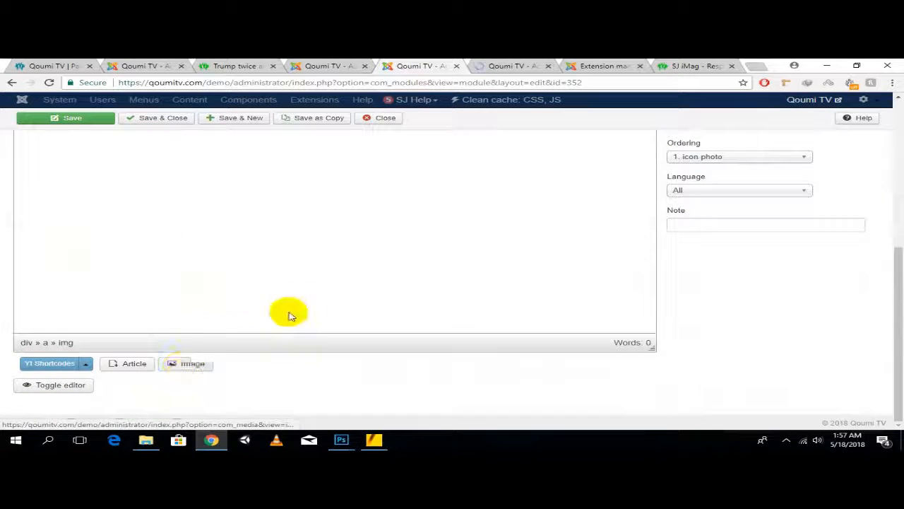
{"action": "scroll", "coordinate": [294, 307], "scroll_direction": "up", "scroll_amount": 3}
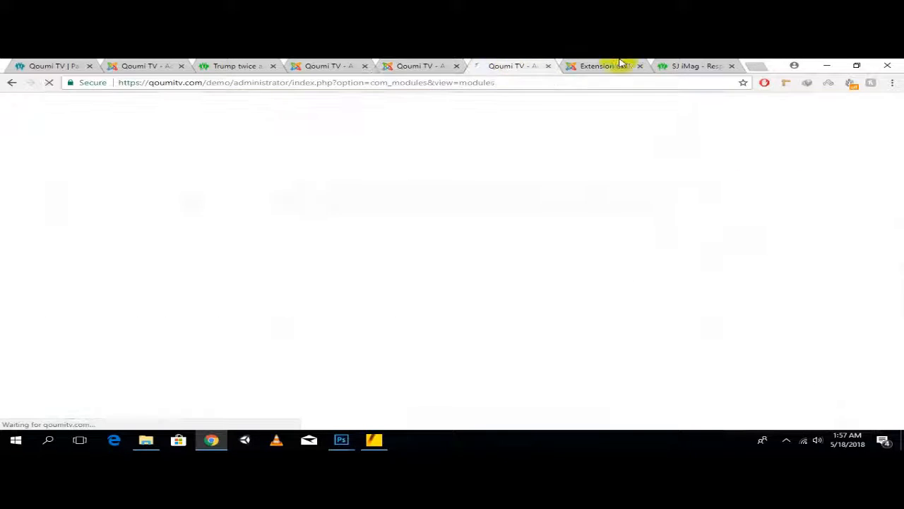
{"action": "left_click", "coordinate": [685, 66]}
{"action": "scroll", "coordinate": [350, 283], "scroll_direction": "down", "scroll_amount": 3}
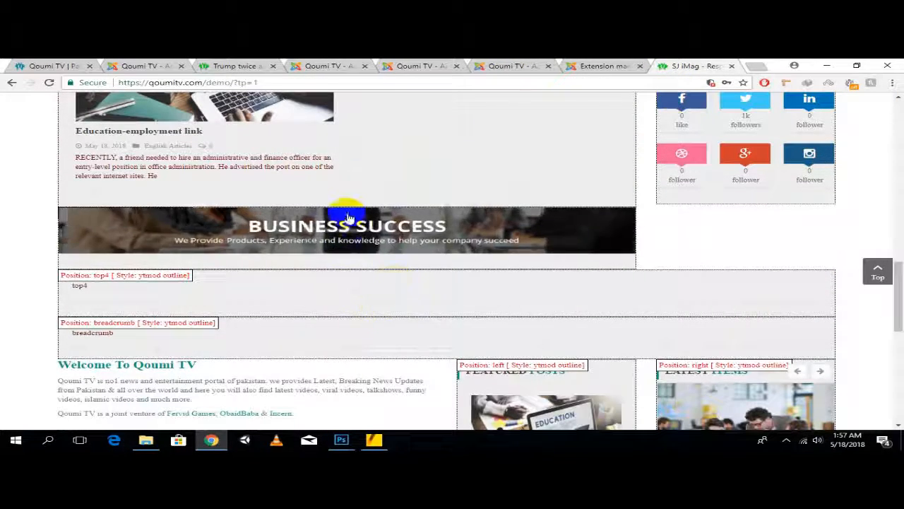
{"action": "left_click", "coordinate": [600, 66]}
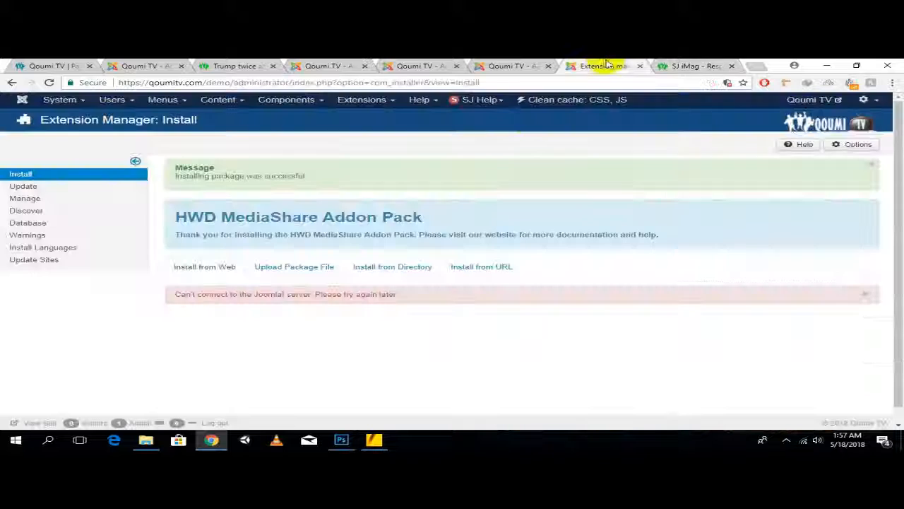
{"action": "left_click", "coordinate": [508, 66]}
{"action": "left_click", "coordinate": [408, 65]}
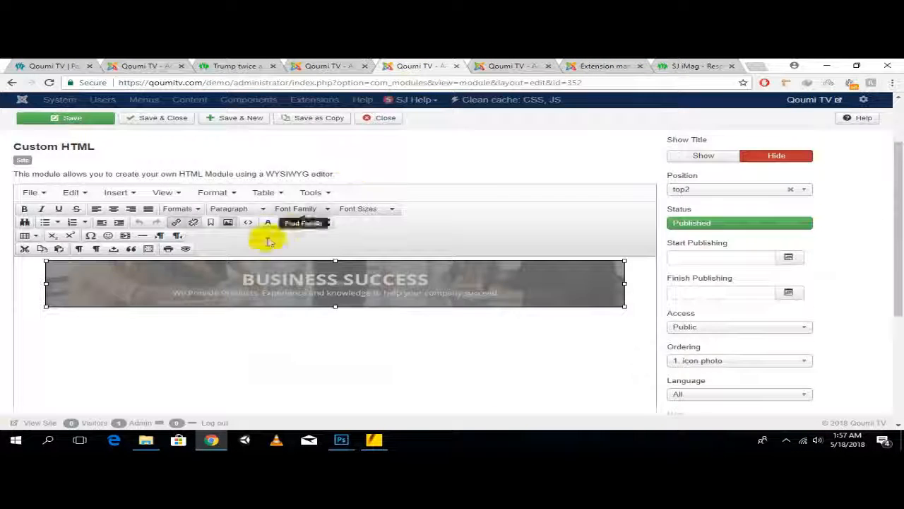
Switch the module's editor to HTML source and select the image path Sj_iMag/banners/bn_h_b.jpg in the img tag
{"action": "scroll", "coordinate": [128, 233], "scroll_direction": "down", "scroll_amount": 5}
{"action": "scroll", "coordinate": [217, 256], "scroll_direction": "down", "scroll_amount": 1}
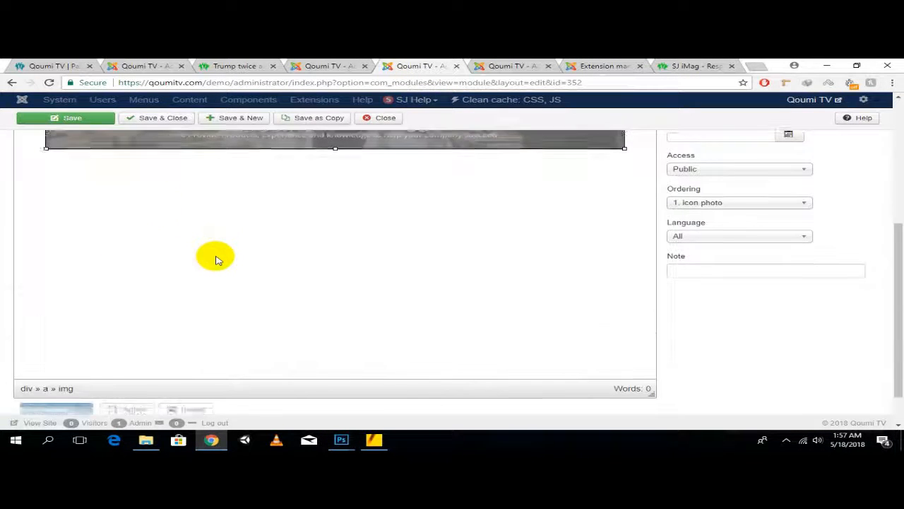
{"action": "left_click", "coordinate": [51, 386]}
{"action": "scroll", "coordinate": [149, 295], "scroll_direction": "up", "scroll_amount": 2}
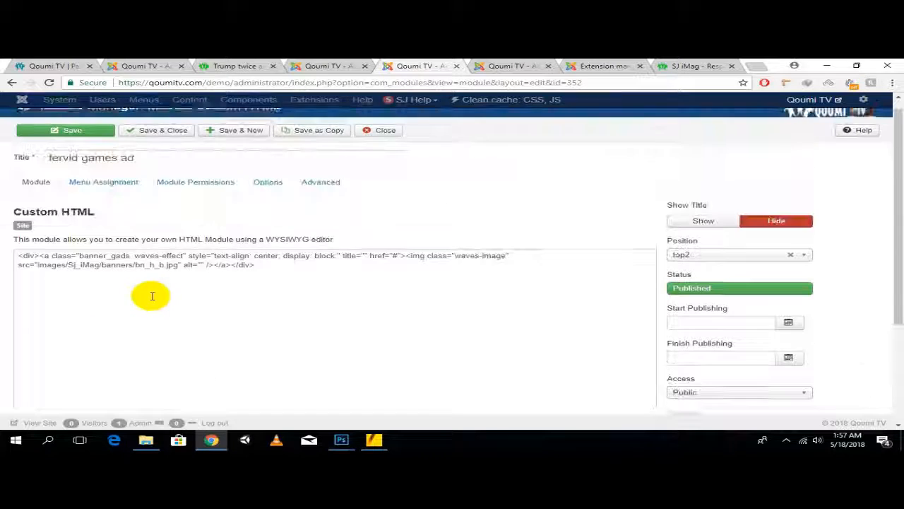
{"action": "left_click", "coordinate": [39, 258]}
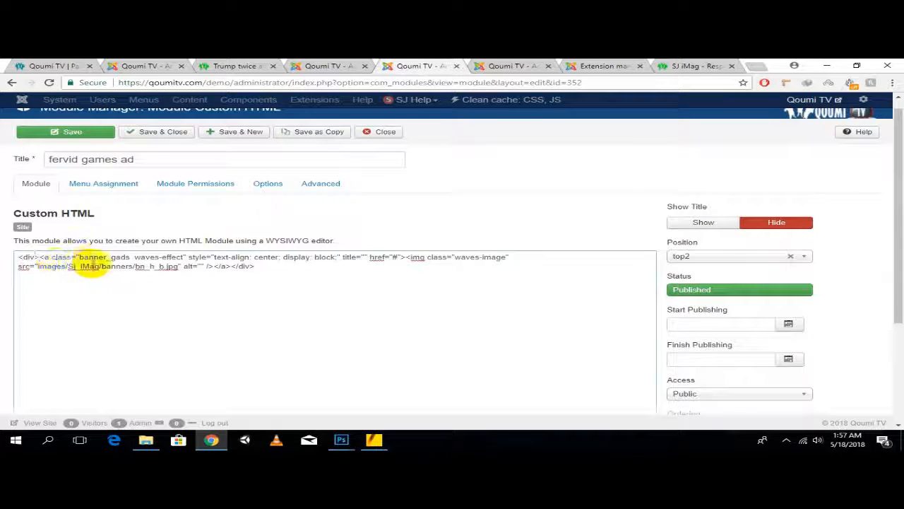
{"action": "mouse_move", "coordinate": [78, 257]}
{"action": "left_mouse_down"}
{"action": "mouse_move", "coordinate": [173, 259]}
{"action": "mouse_move", "coordinate": [90, 258]}
{"action": "left_mouse_up"}
{"action": "left_click", "coordinate": [91, 265]}
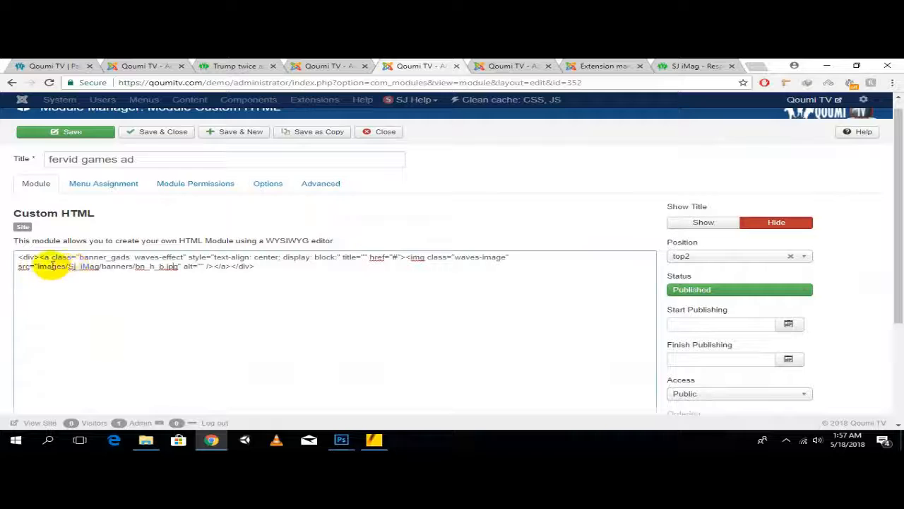
{"action": "left_click_drag", "start_coordinate": [68, 265], "coordinate": [159, 266]}
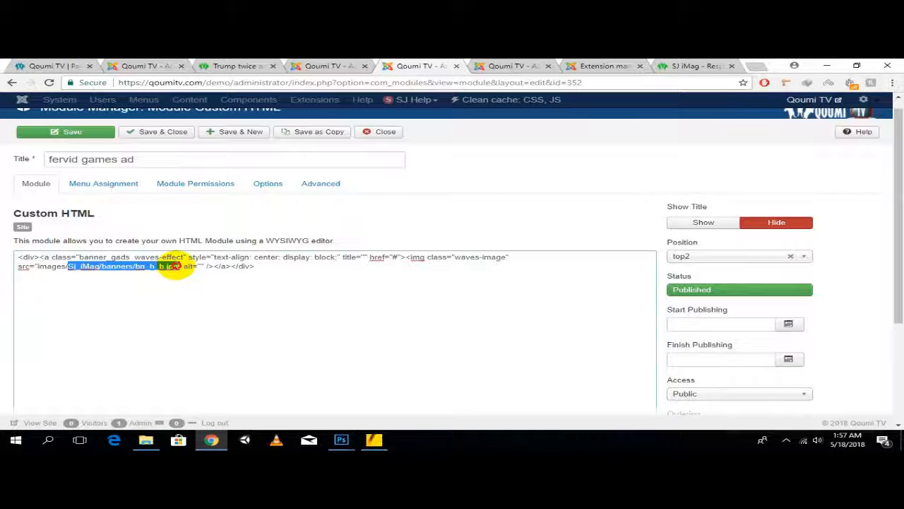
Open Joomla's Media Manager in the browser tab showing the K2 categories
{"action": "left_click", "coordinate": [321, 66]}
{"action": "left_click", "coordinate": [215, 98]}
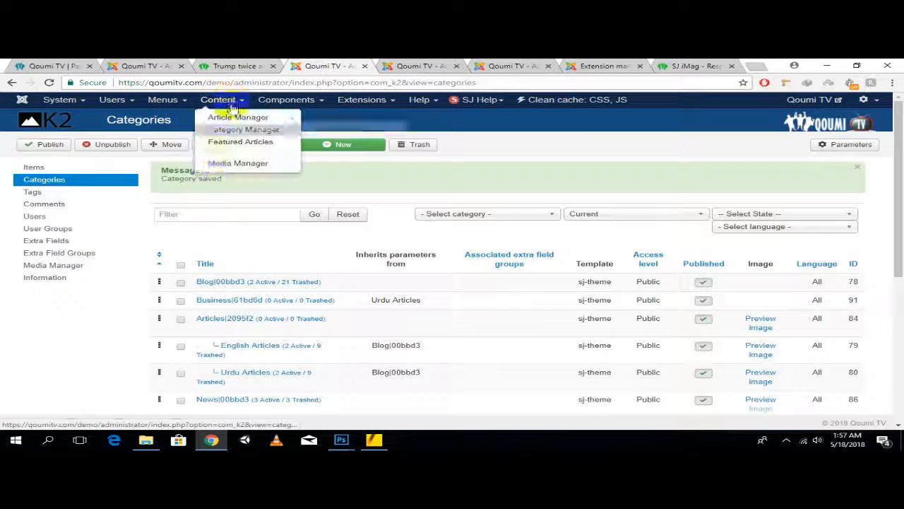
{"action": "mouse_move", "coordinate": [218, 101]}
{"action": "left_click", "coordinate": [237, 163]}
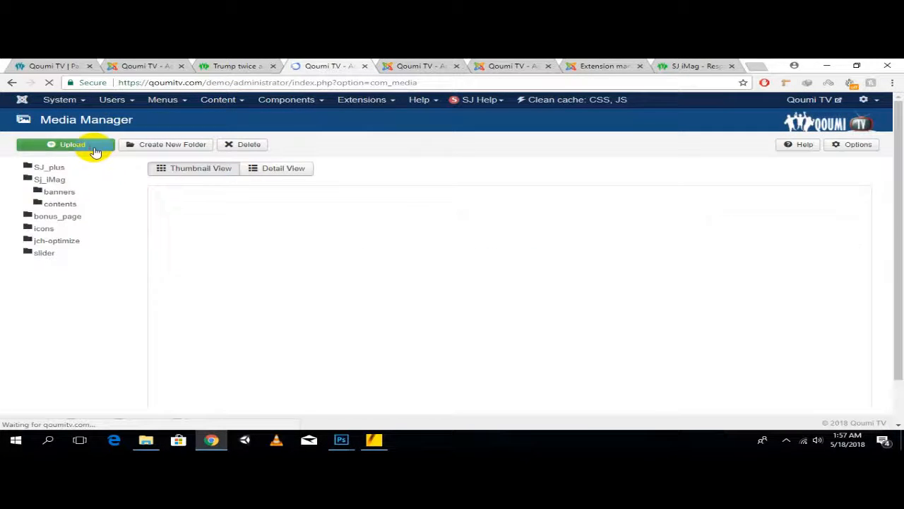
Upload fervidaddonqoumitv.jpg from the Desktop to the root images folder and locate it among the thumbnails
{"action": "left_click", "coordinate": [94, 150]}
{"action": "left_click", "coordinate": [215, 195]}
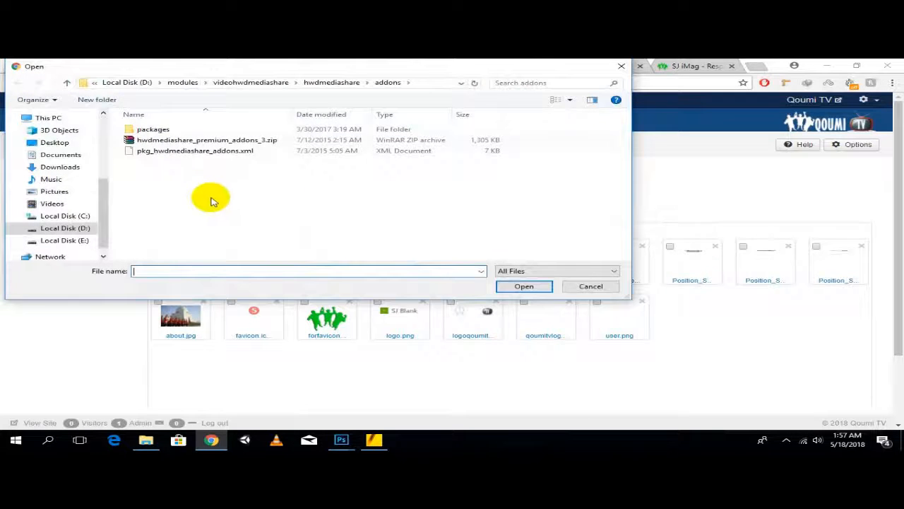
{"action": "left_click", "coordinate": [57, 142]}
{"action": "scroll", "coordinate": [433, 203], "scroll_direction": "down", "scroll_amount": 3}
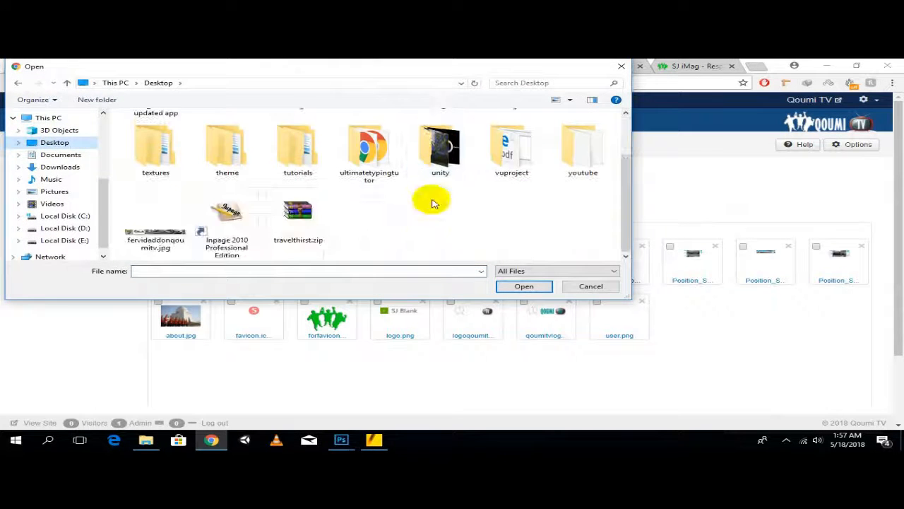
{"action": "double_click", "coordinate": [155, 230]}
{"action": "left_click", "coordinate": [398, 195]}
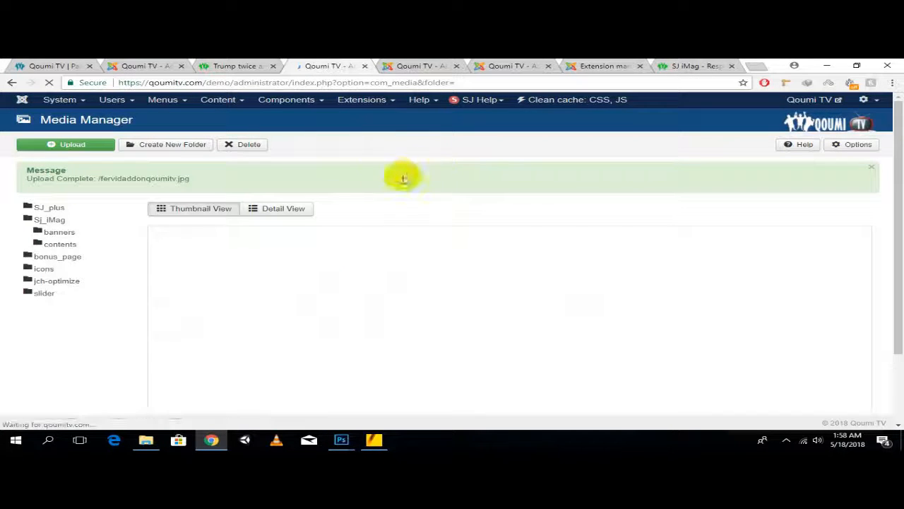
{"action": "scroll", "coordinate": [333, 198], "scroll_direction": "down", "scroll_amount": 1}
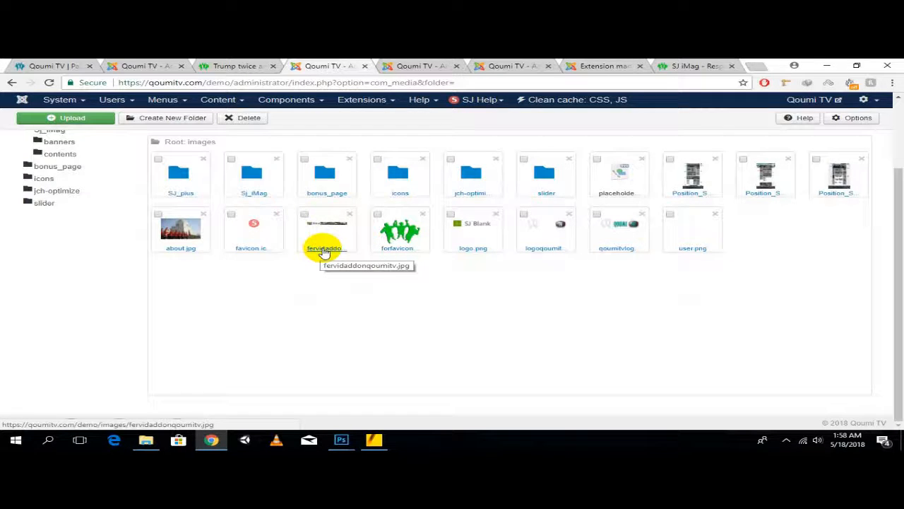
Replace the image path in the fervid games ad module's HTML with images/fervidaddonqoumitv.jpg
{"action": "left_click", "coordinate": [417, 65]}
{"action": "left_click", "coordinate": [134, 266]}
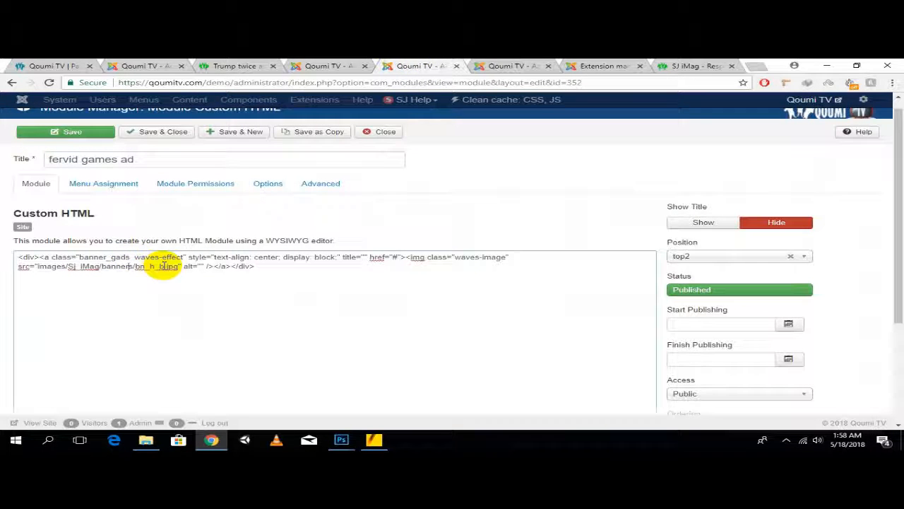
{"action": "left_click_drag", "start_coordinate": [162, 266], "coordinate": [71, 267]}
{"action": "key", "text": "BackSpace"}
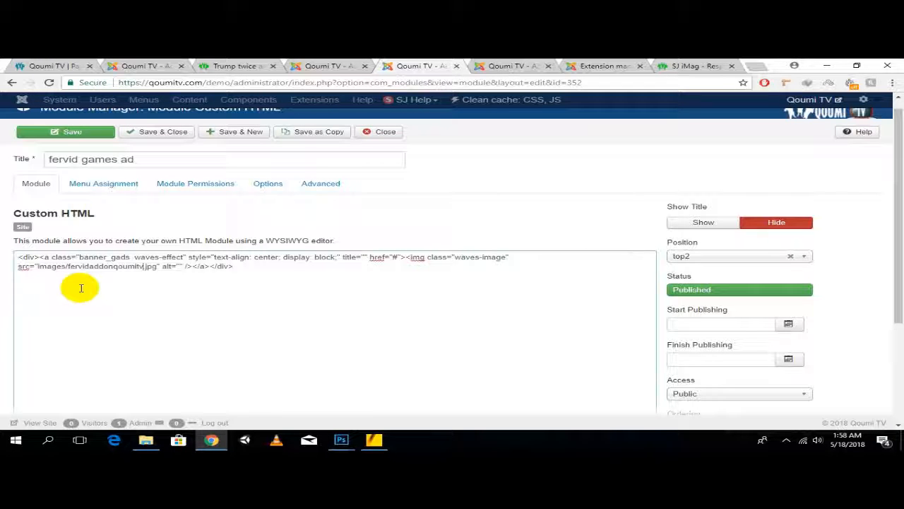
{"action": "double_click", "coordinate": [395, 257]}
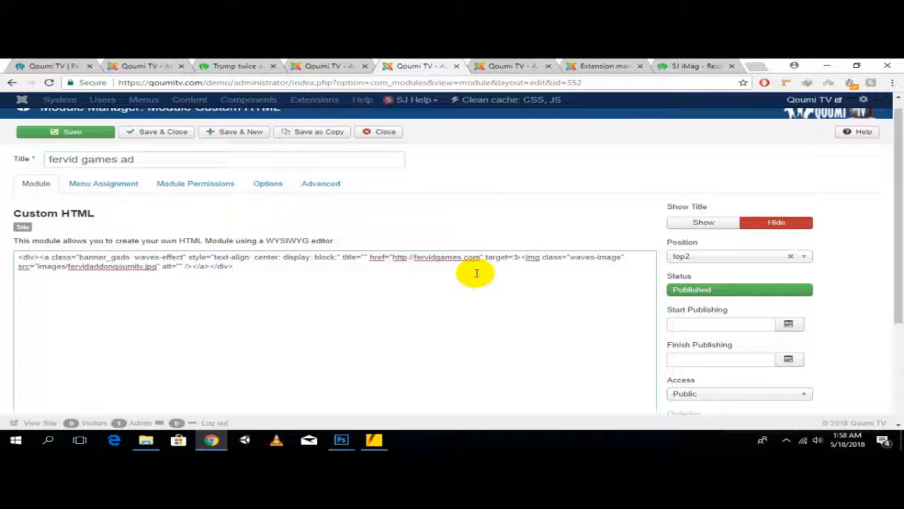
{"action": "type", "text": "ank"}
{"action": "left_click", "coordinate": [70, 135]}
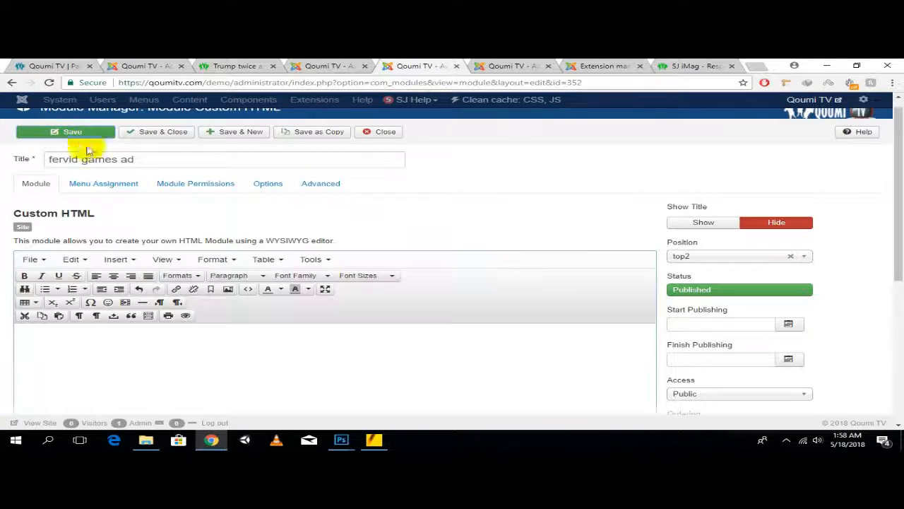
Compare the saved fervid games ad module with the banner on the demo homepage
{"action": "left_click", "coordinate": [689, 64]}
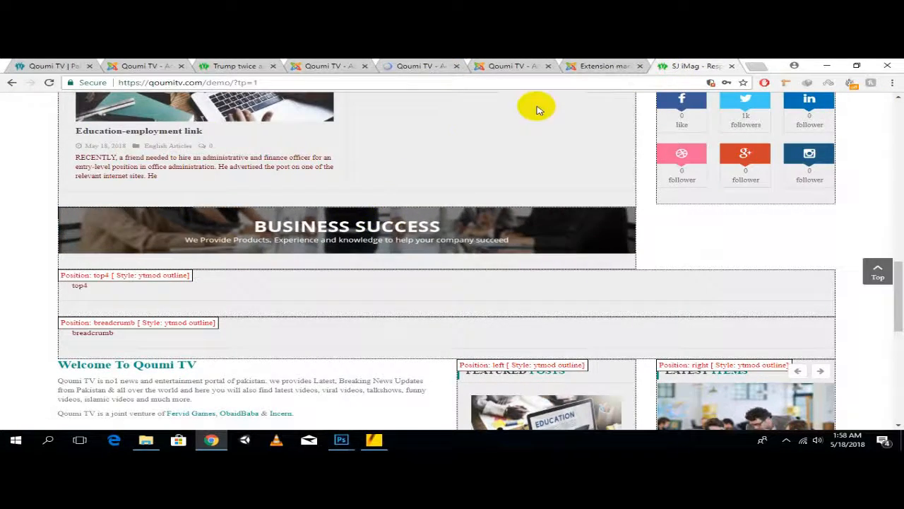
{"action": "left_click", "coordinate": [420, 66]}
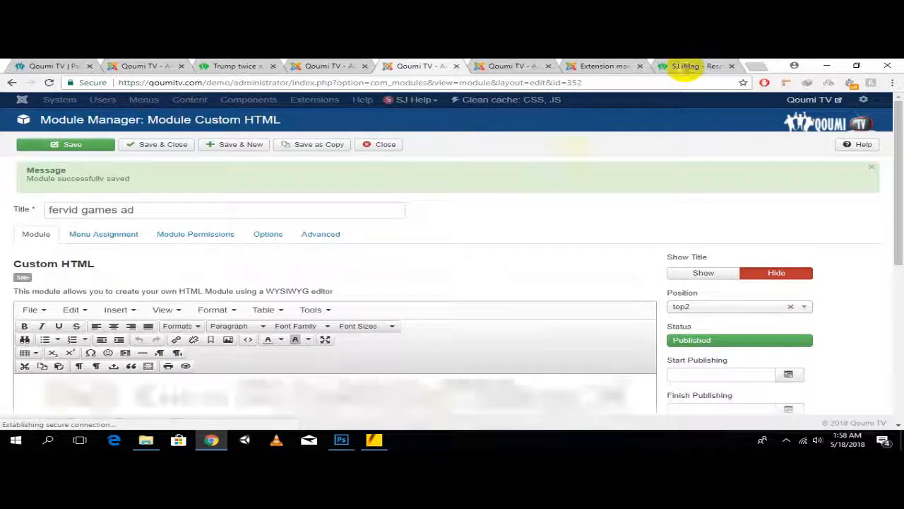
{"action": "scroll", "coordinate": [475, 195], "scroll_direction": "down", "scroll_amount": 3}
{"action": "left_click", "coordinate": [693, 65]}
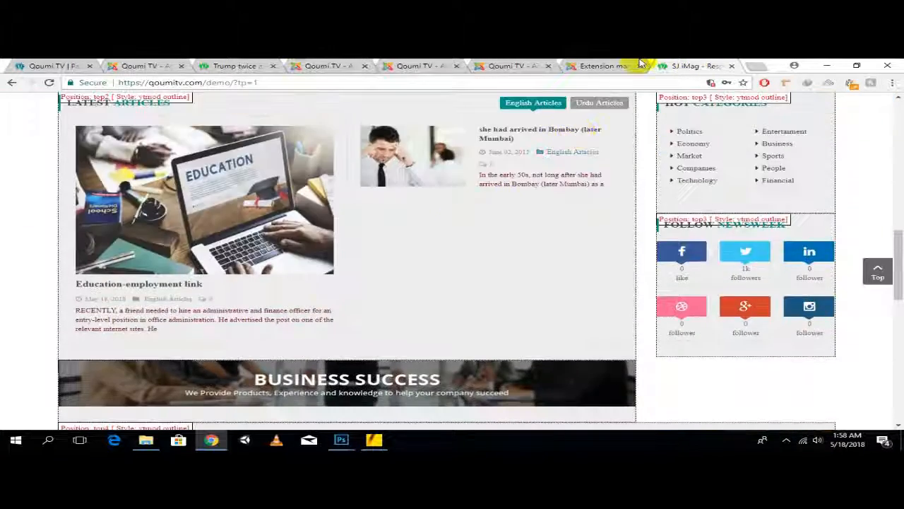
Start a package file upload in the Extension Manager and browse to the modules/videohwdmediashare/hwdmediashare/modules folder on Local Disk (D:)
{"action": "left_click", "coordinate": [606, 66]}
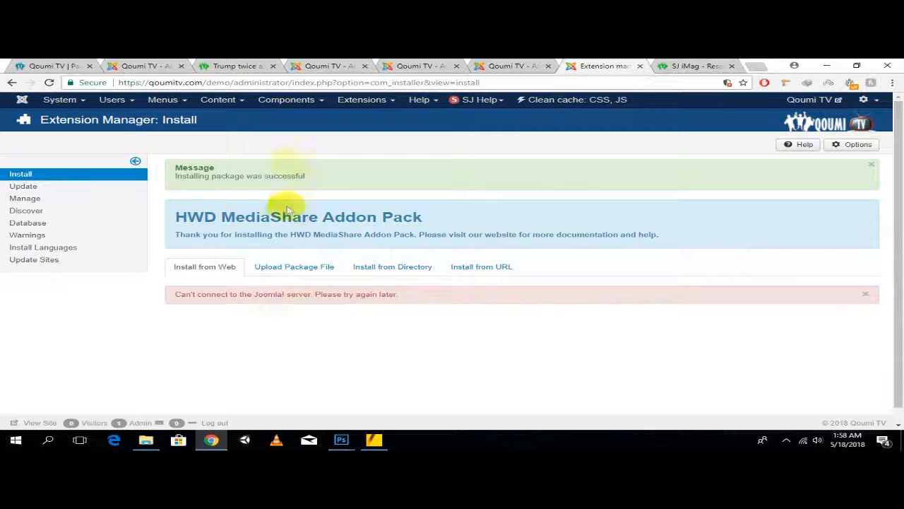
{"action": "left_click_drag", "start_coordinate": [243, 178], "coordinate": [209, 182]}
{"action": "left_click", "coordinate": [253, 182]}
{"action": "left_click", "coordinate": [286, 274]}
{"action": "left_click", "coordinate": [313, 330]}
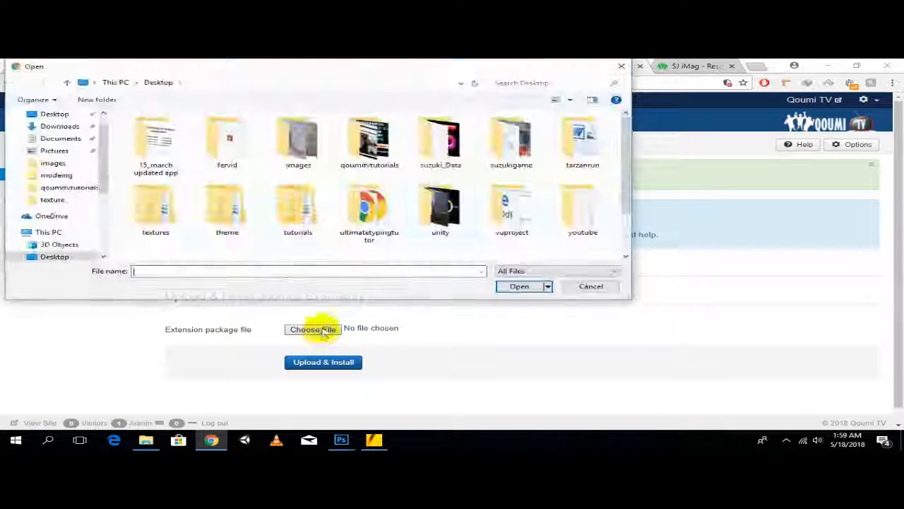
{"action": "scroll", "coordinate": [84, 212], "scroll_direction": "down", "scroll_amount": 3}
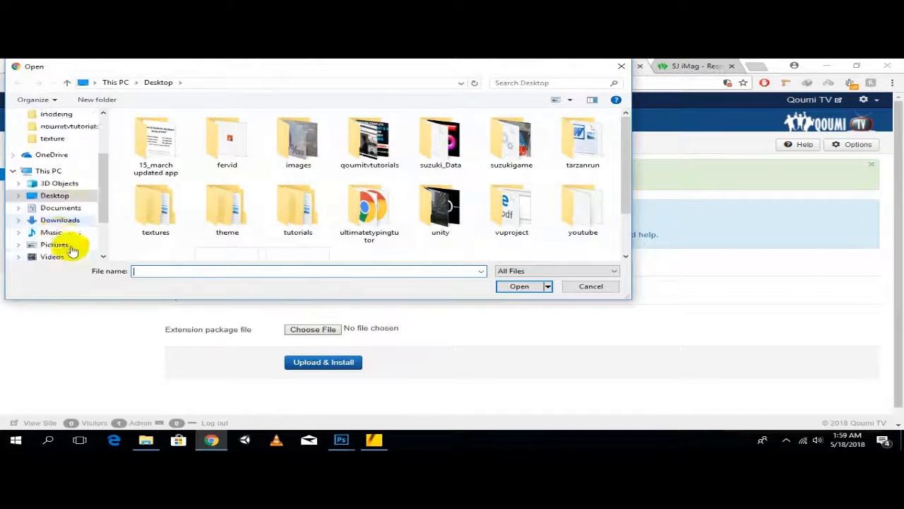
{"action": "left_click", "coordinate": [65, 256]}
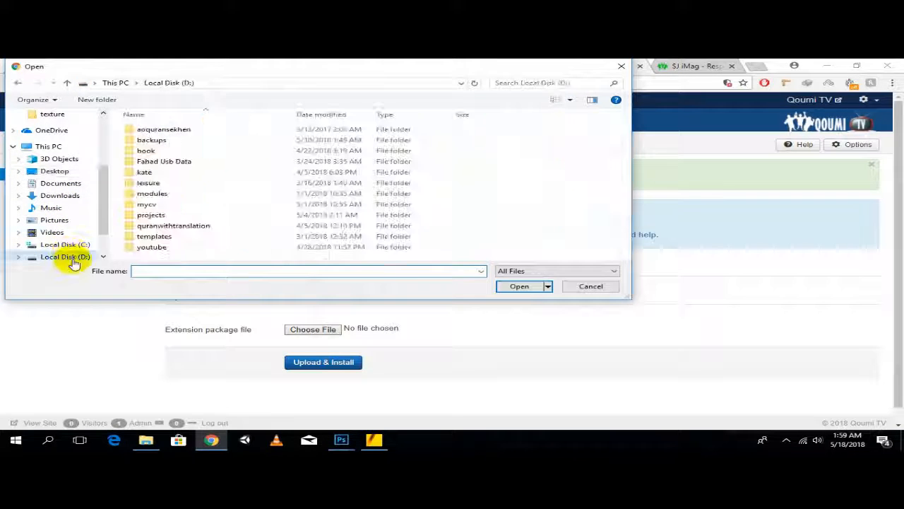
{"action": "double_click", "coordinate": [151, 192]}
{"action": "double_click", "coordinate": [183, 215]}
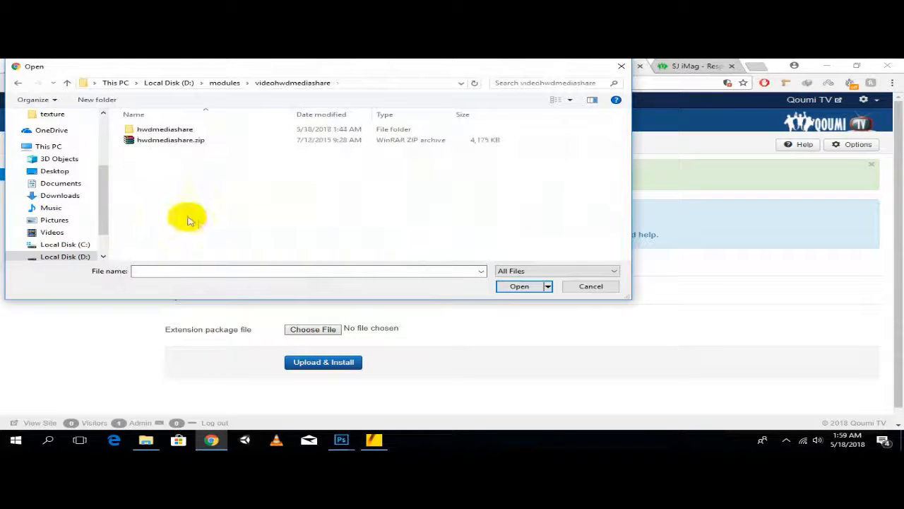
{"action": "left_click", "coordinate": [180, 131]}
{"action": "double_click", "coordinate": [180, 131]}
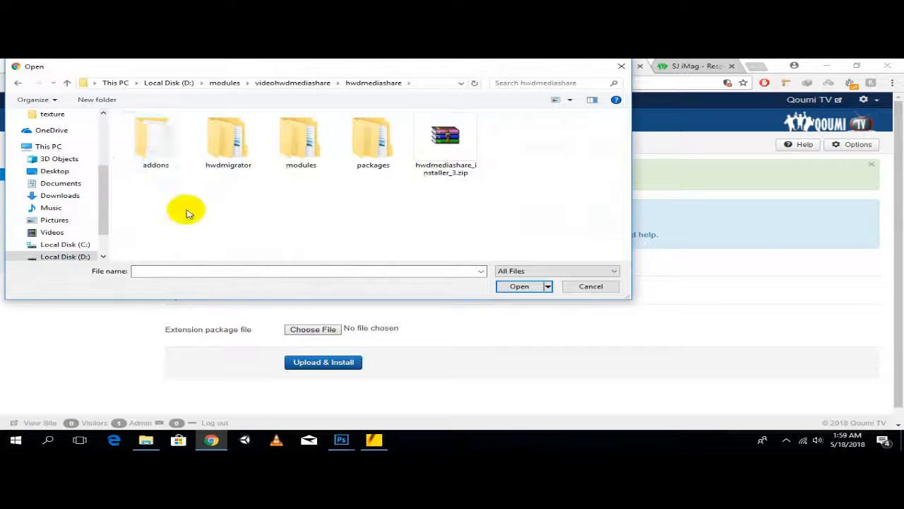
{"action": "double_click", "coordinate": [305, 164]}
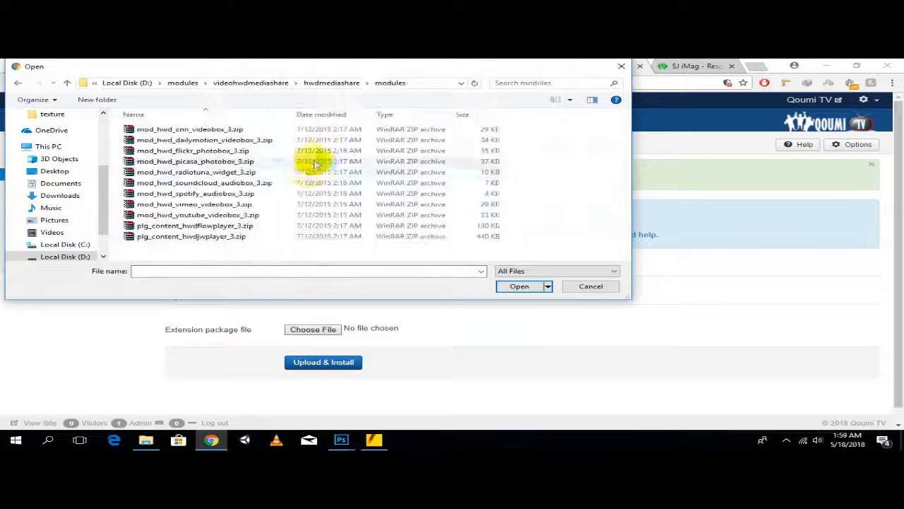
Choose plg_content_hwdjwplayer_3.zip as the extension package, then upload and install it
{"action": "left_click", "coordinate": [232, 238]}
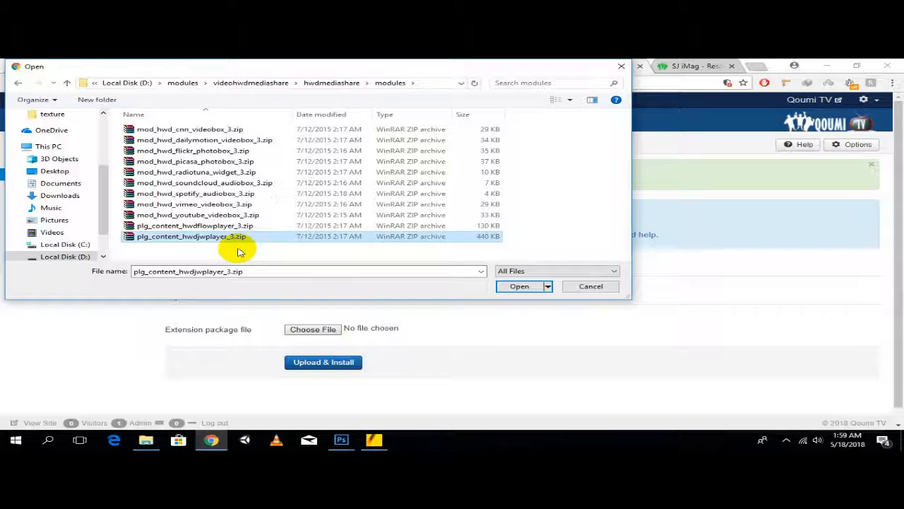
{"action": "left_click", "coordinate": [218, 247]}
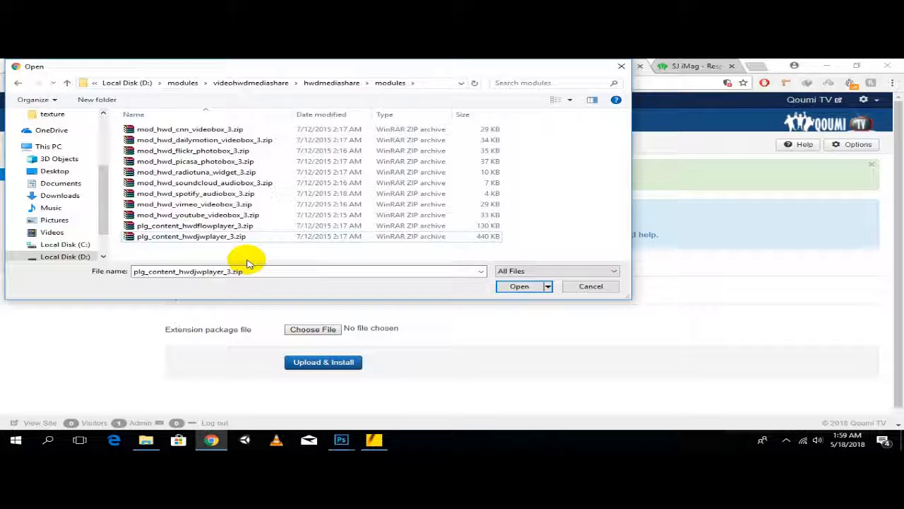
{"action": "left_click", "coordinate": [216, 239]}
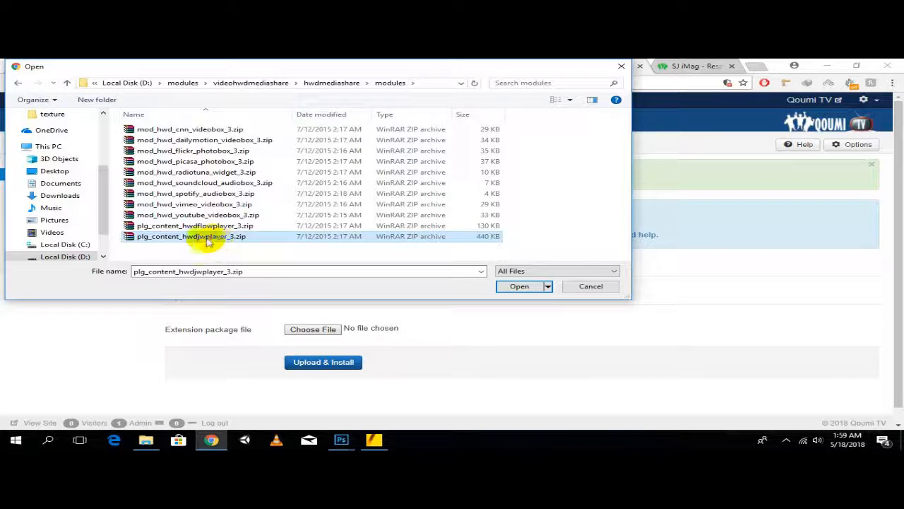
{"action": "double_click", "coordinate": [223, 242]}
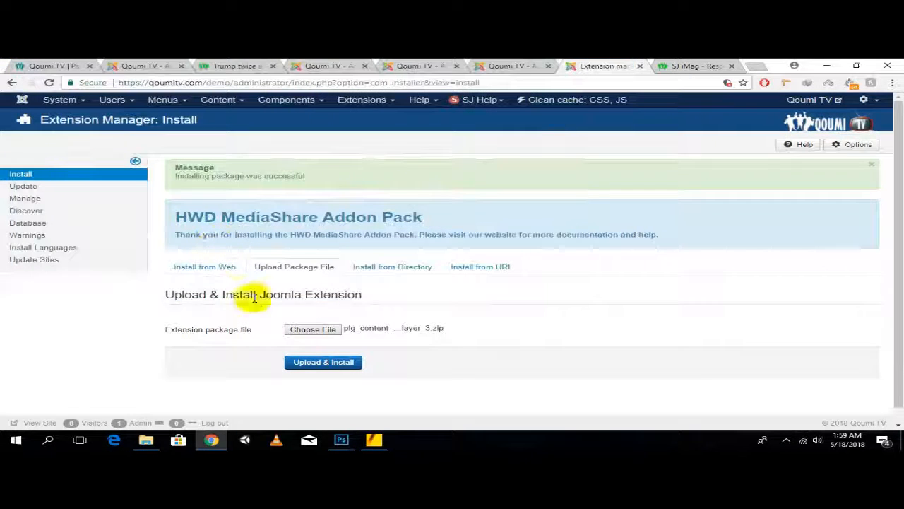
{"action": "left_click", "coordinate": [303, 361]}
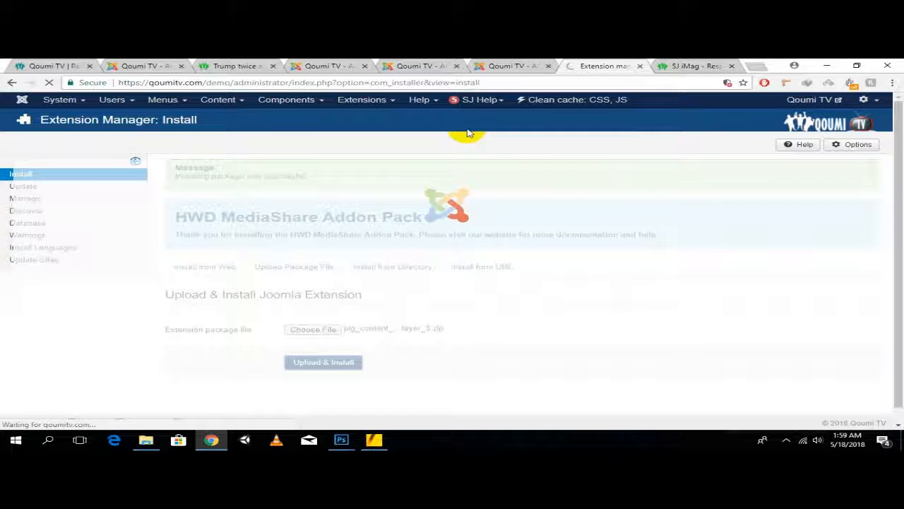
{"action": "left_click", "coordinate": [586, 64]}
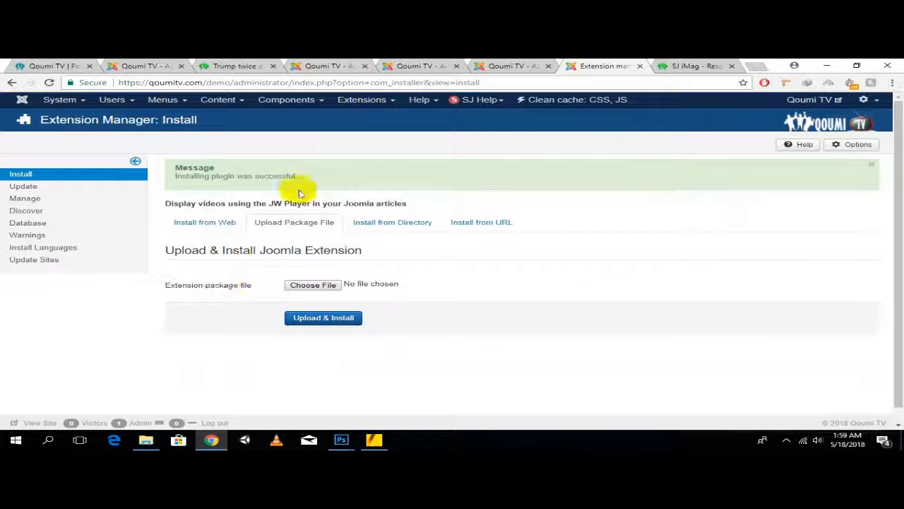
Open the HWD MediaShare component's dashboard
{"action": "left_click", "coordinate": [322, 101]}
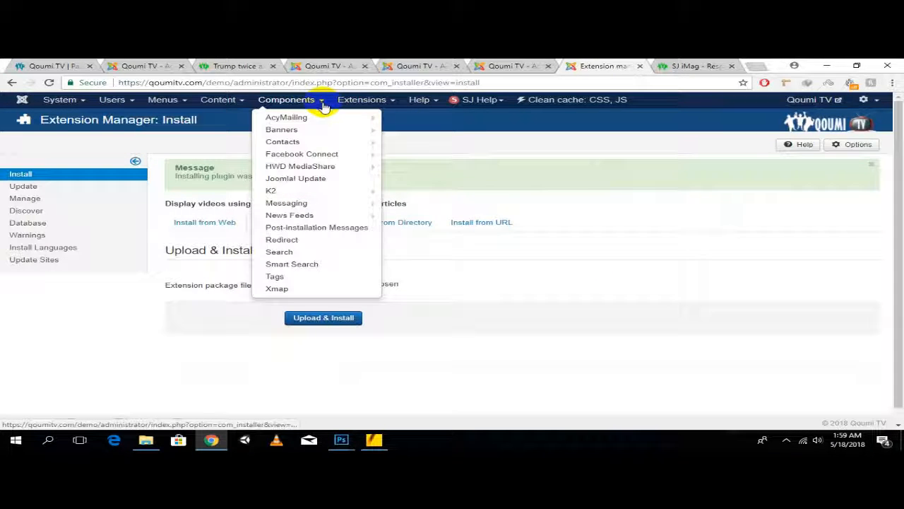
{"action": "mouse_move", "coordinate": [327, 172]}
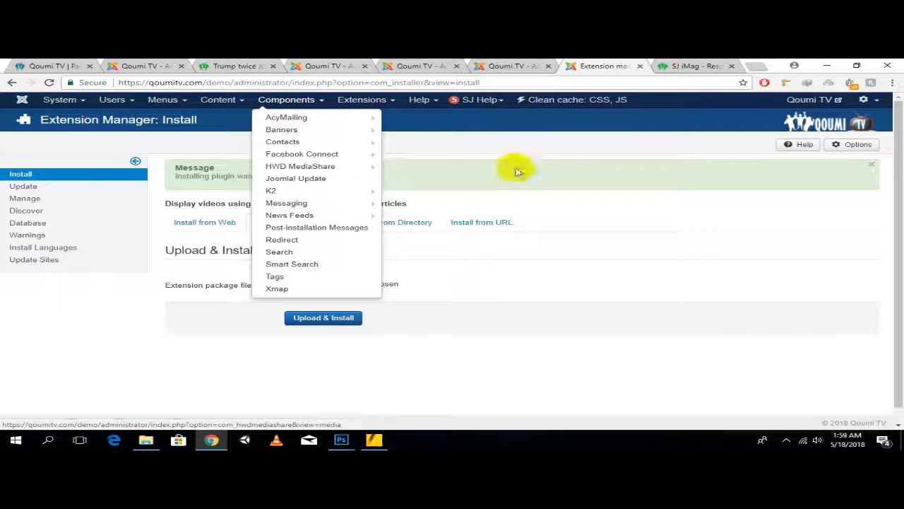
{"action": "mouse_move", "coordinate": [364, 167]}
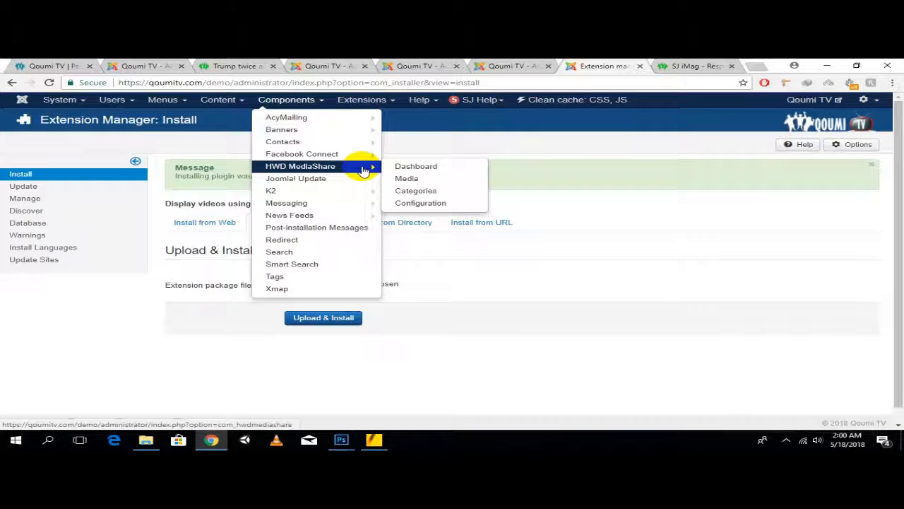
{"action": "left_click", "coordinate": [398, 168]}
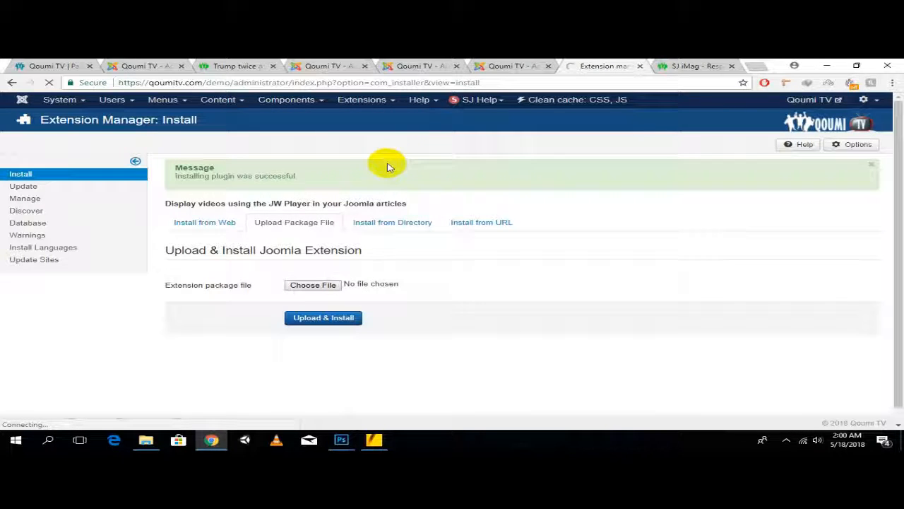
Remove the ?tp=1 parameter from the demo homepage's address and load qoumitv.com/demo without the module position outlines
{"action": "left_click", "coordinate": [699, 64]}
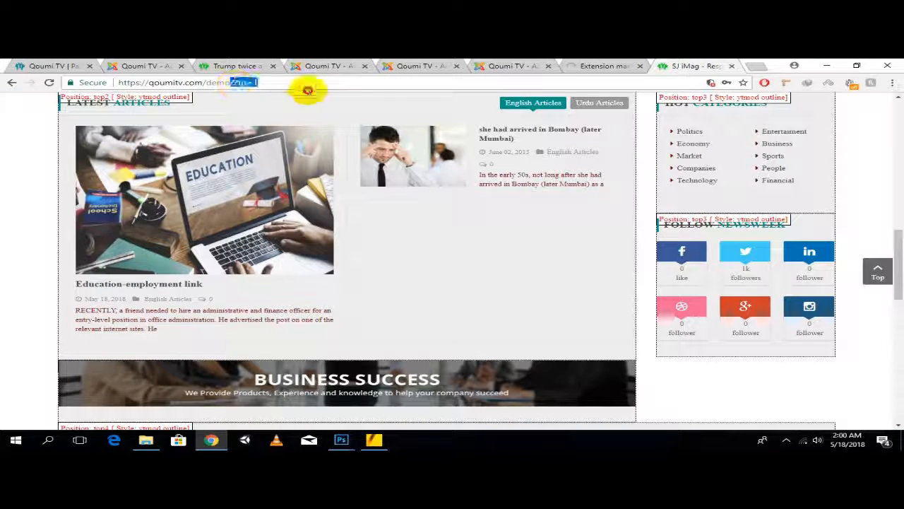
{"action": "left_click_drag", "start_coordinate": [234, 84], "coordinate": [339, 117]}
{"action": "key", "text": "BackSpace"}
{"action": "key", "text": "Return"}
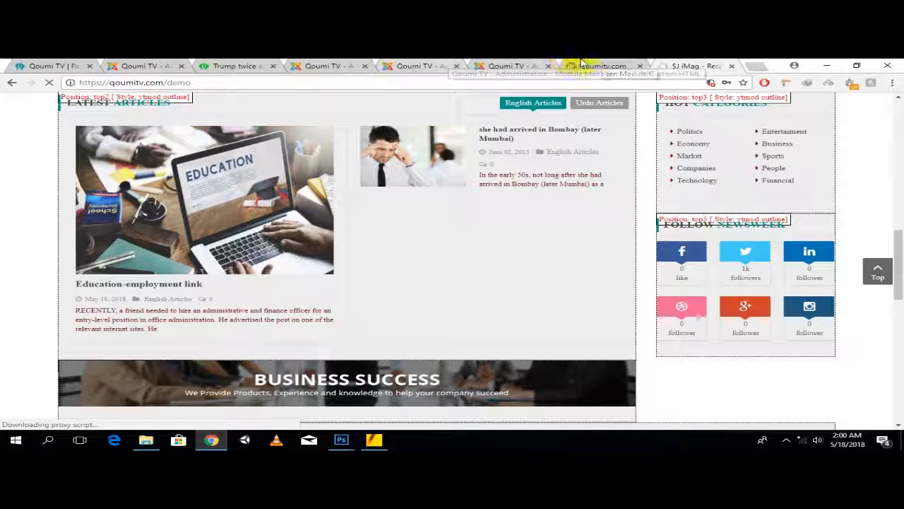
Restore the interrupted internet connection by reconnecting to the ZONG MBB-E5573-DCB6 Wi-Fi network
{"action": "left_click", "coordinate": [602, 64]}
{"action": "left_click", "coordinate": [804, 439]}
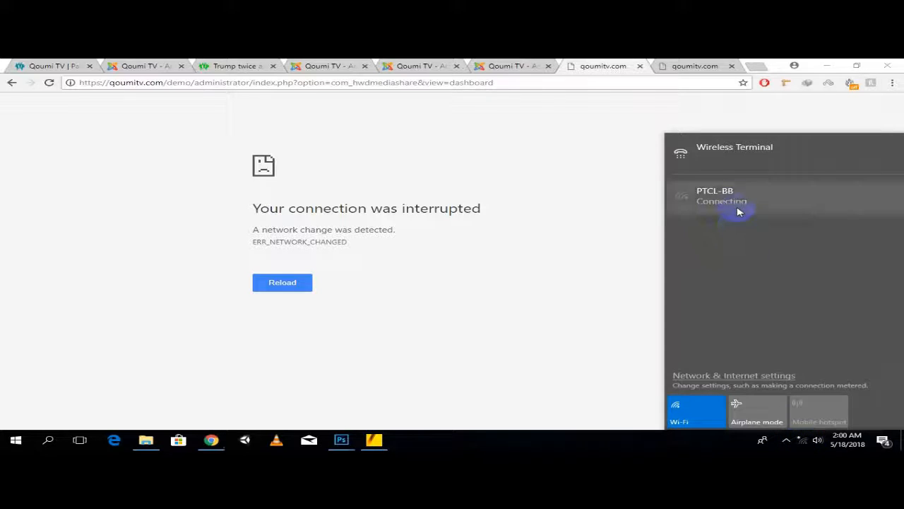
{"action": "left_click", "coordinate": [755, 204]}
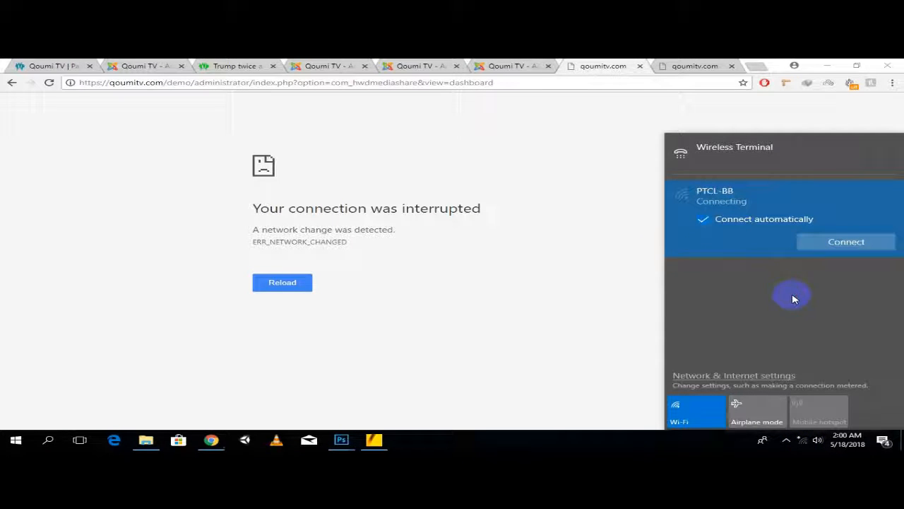
{"action": "left_click", "coordinate": [786, 441]}
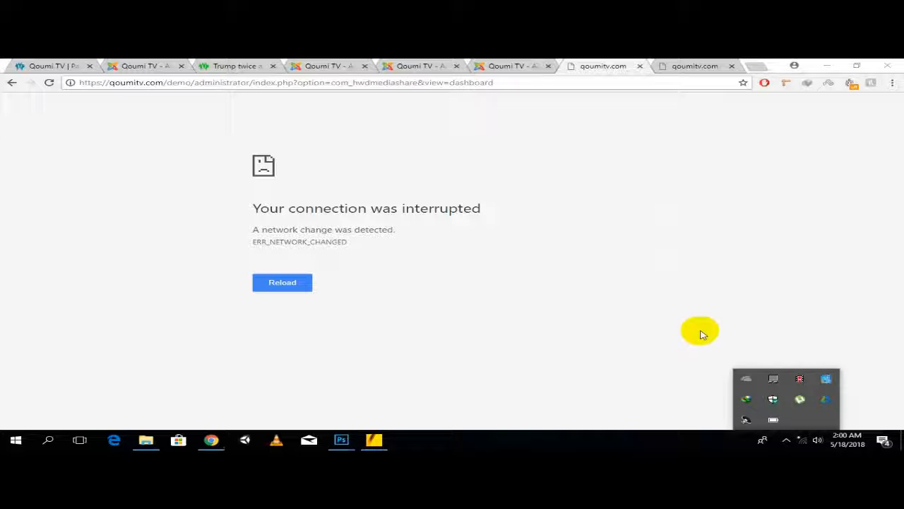
{"action": "left_click", "coordinate": [802, 440]}
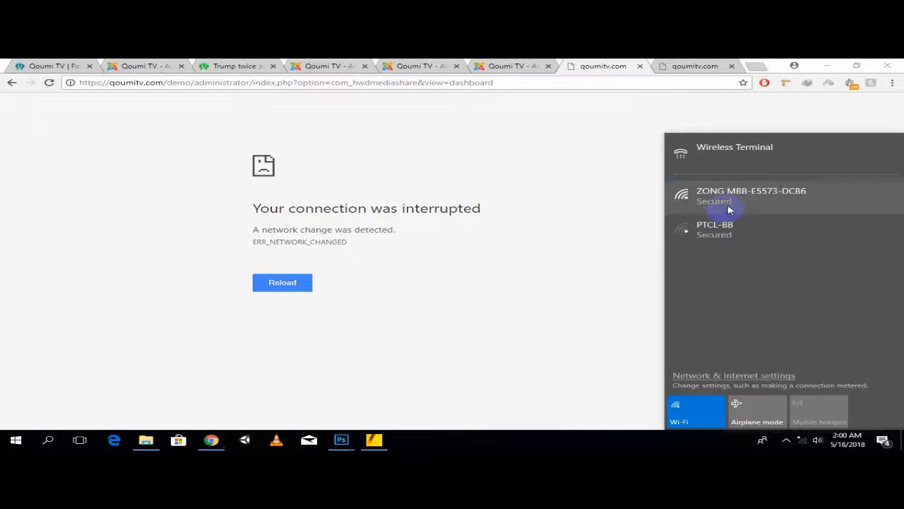
{"action": "left_click", "coordinate": [730, 210]}
{"action": "left_click", "coordinate": [792, 221]}
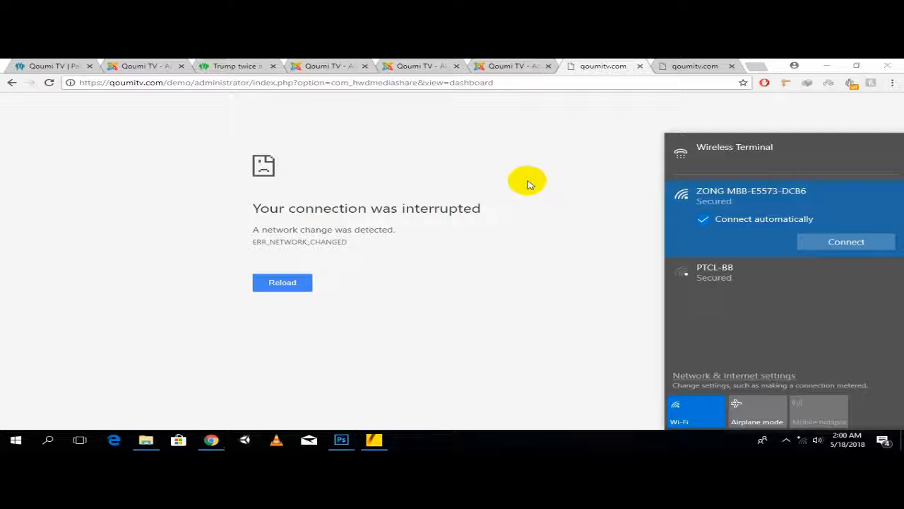
{"action": "left_click", "coordinate": [787, 441]}
{"action": "left_click", "coordinate": [801, 386]}
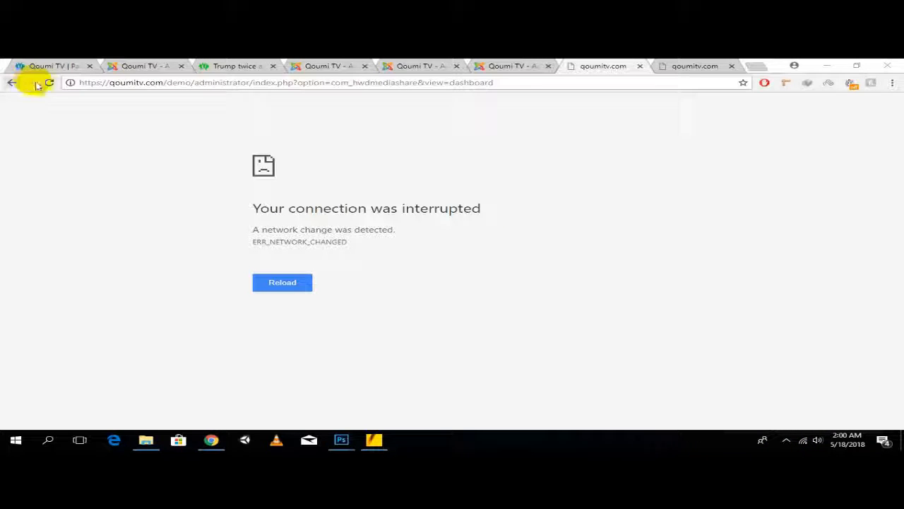
Reload the HWD MediaShare dashboard after the connection error and look over its contents
{"action": "left_click", "coordinate": [50, 83]}
{"action": "left_click", "coordinate": [720, 67]}
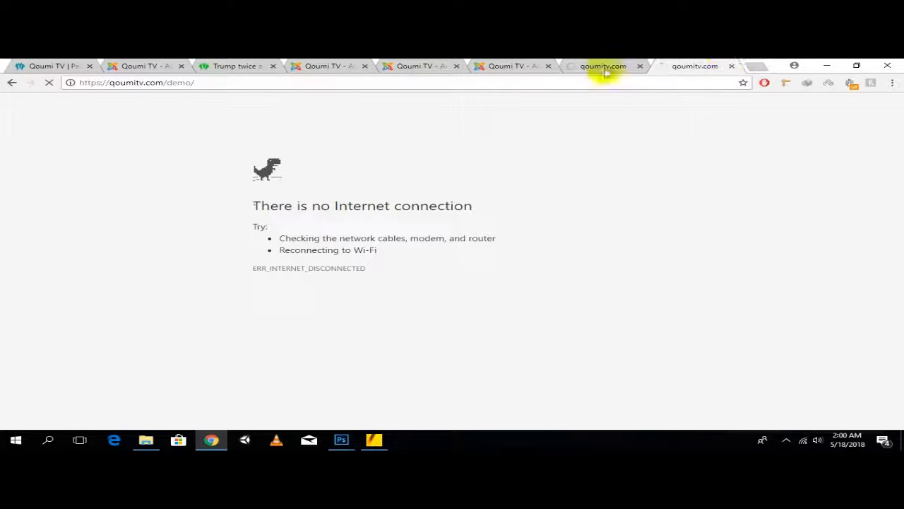
{"action": "left_click", "coordinate": [491, 65]}
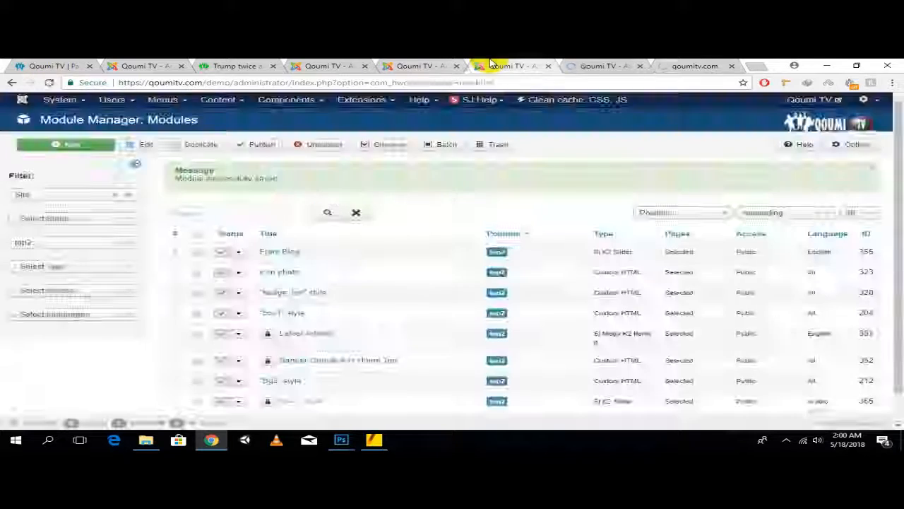
{"action": "left_click", "coordinate": [572, 67]}
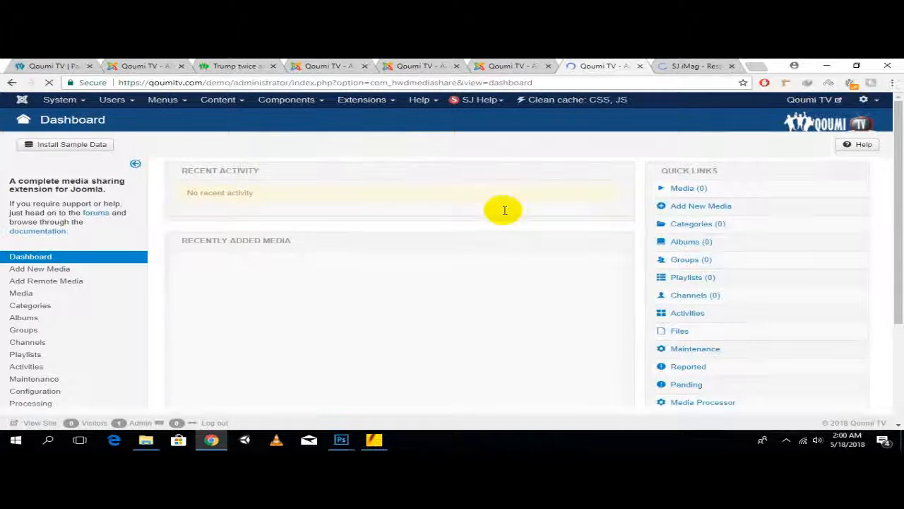
{"action": "scroll", "coordinate": [508, 218], "scroll_direction": "down", "scroll_amount": 3}
{"action": "scroll", "coordinate": [515, 239], "scroll_direction": "up", "scroll_amount": 3}
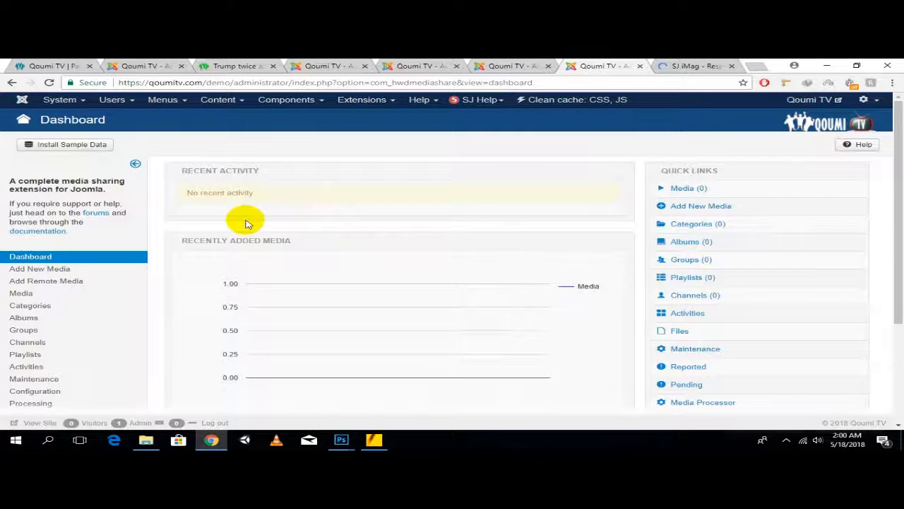
In the HWD MediaShare categories, create and save a category titled islam with the alias islam
{"action": "scroll", "coordinate": [24, 259], "scroll_direction": "down", "scroll_amount": 3}
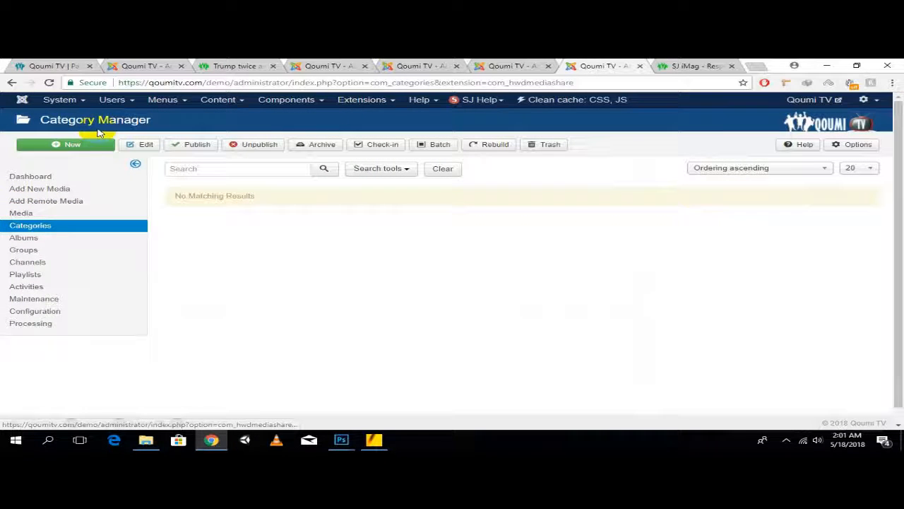
{"action": "left_click", "coordinate": [90, 145]}
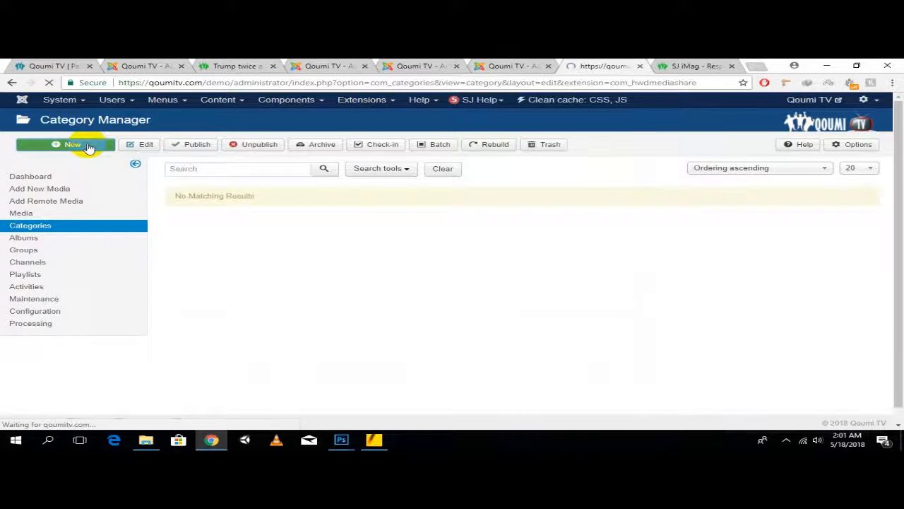
{"action": "left_click", "coordinate": [239, 173]}
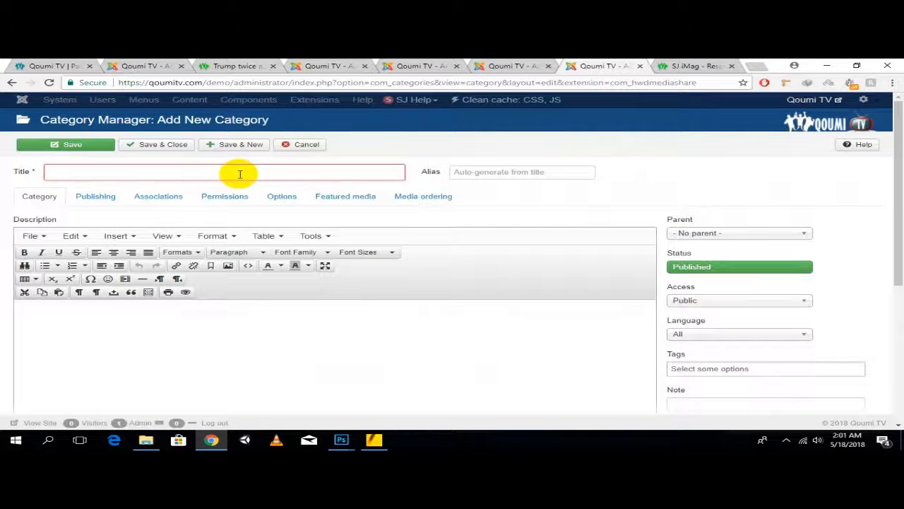
{"action": "type", "text": "islam"}
{"action": "key", "text": "Tab"}
{"action": "type", "text": "is"}
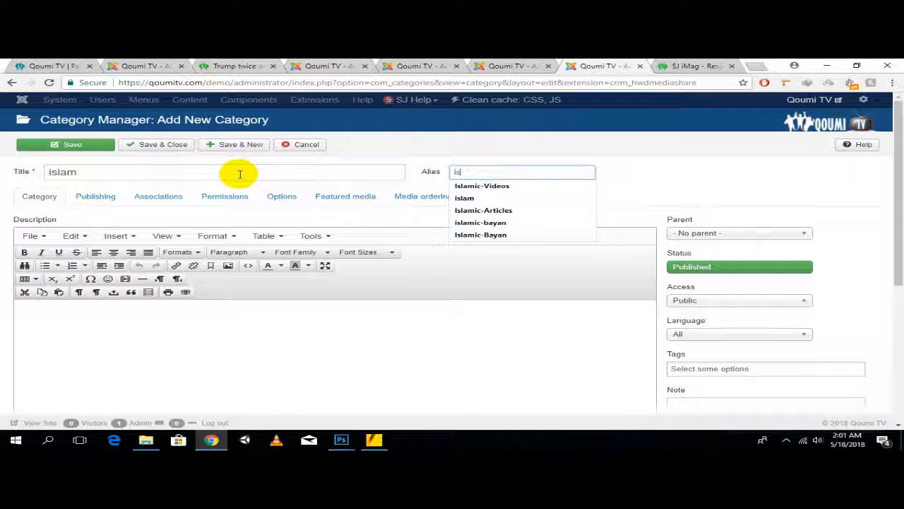
{"action": "type", "text": "lam"}
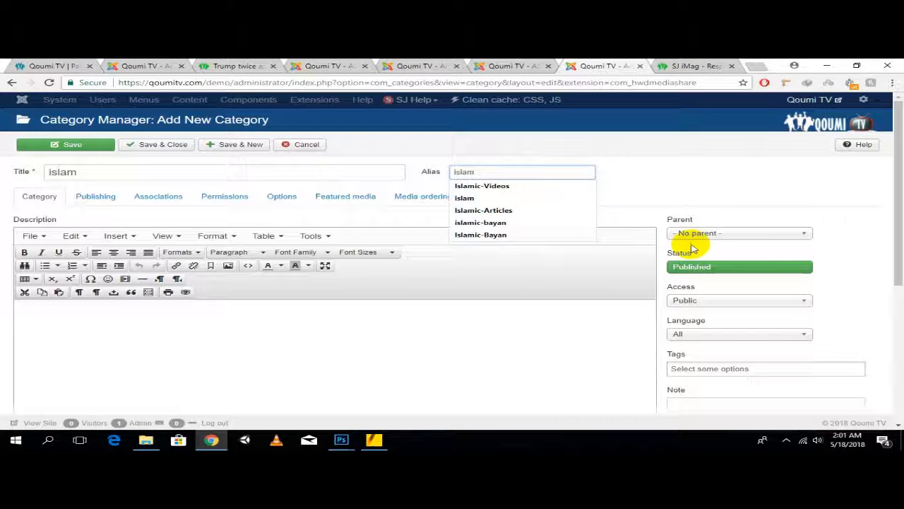
{"action": "left_click", "coordinate": [237, 149]}
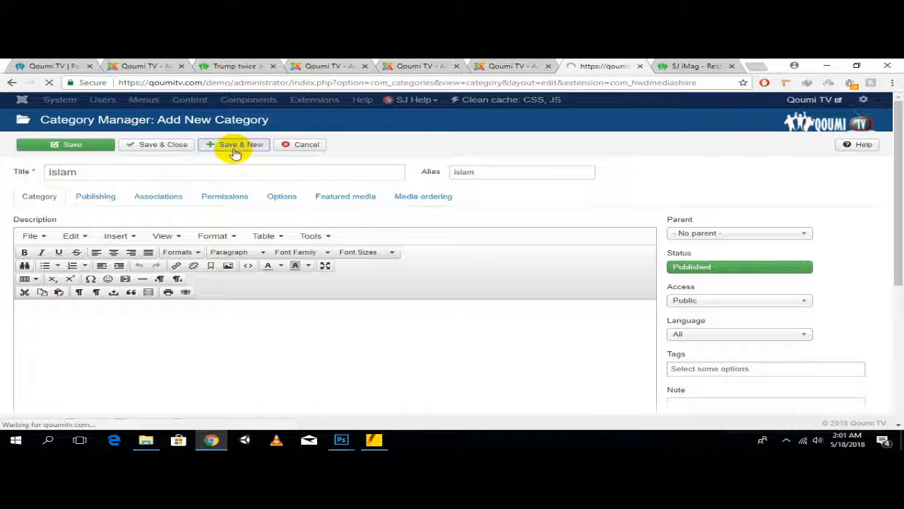
Create and save a media category titled Islamic Videos, and return to the category list
{"action": "left_click", "coordinate": [120, 212]}
{"action": "type", "text": "I"}
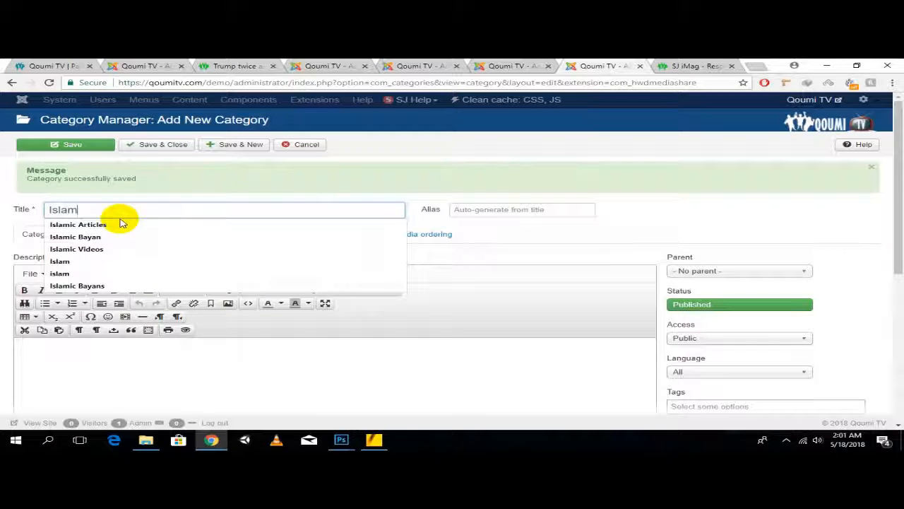
{"action": "type", "text": "slam"}
{"action": "left_click", "coordinate": [106, 247]}
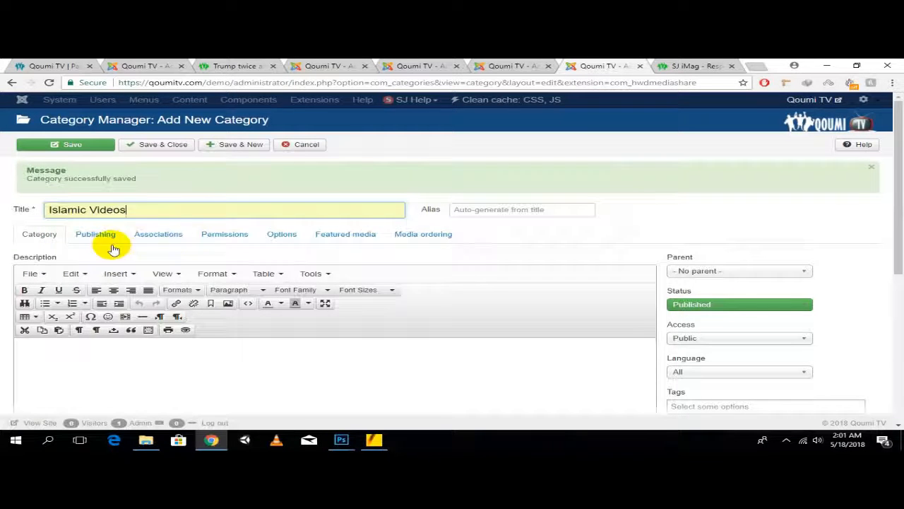
{"action": "left_click", "coordinate": [253, 147]}
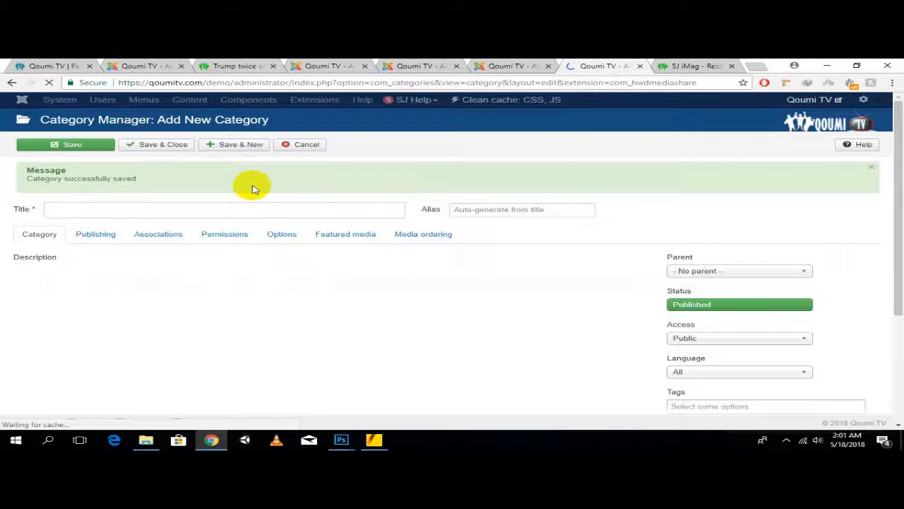
{"action": "left_click", "coordinate": [312, 149]}
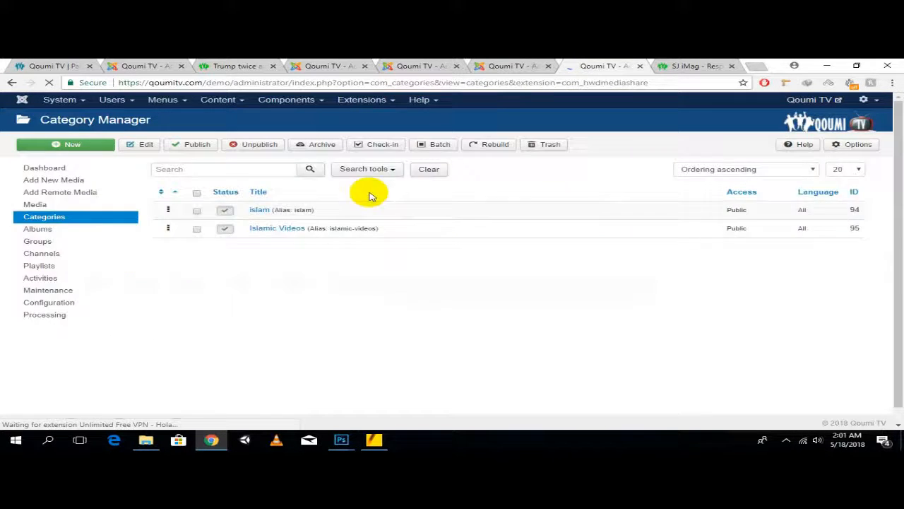
Set the parent of the Islamic Videos category to islam, save it and start a new category
{"action": "left_click", "coordinate": [291, 222]}
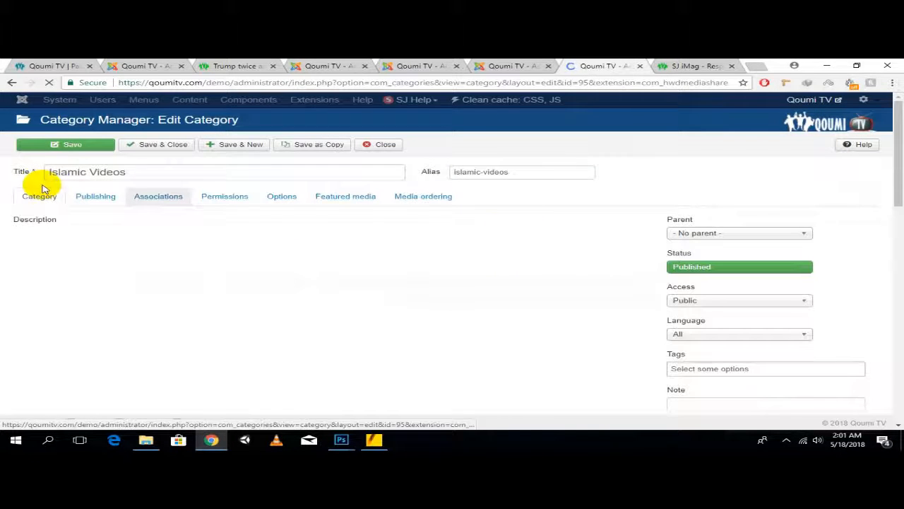
{"action": "left_click", "coordinate": [706, 234]}
{"action": "left_click", "coordinate": [693, 256]}
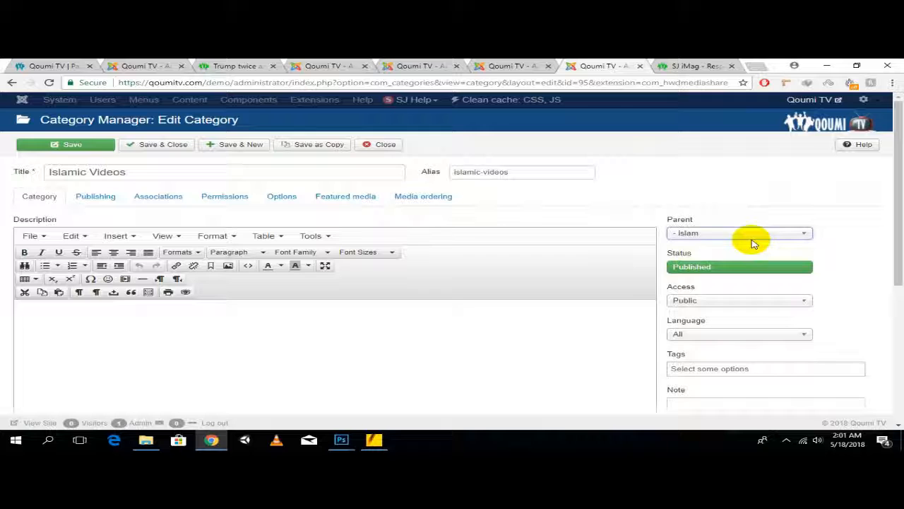
{"action": "left_click", "coordinate": [82, 144]}
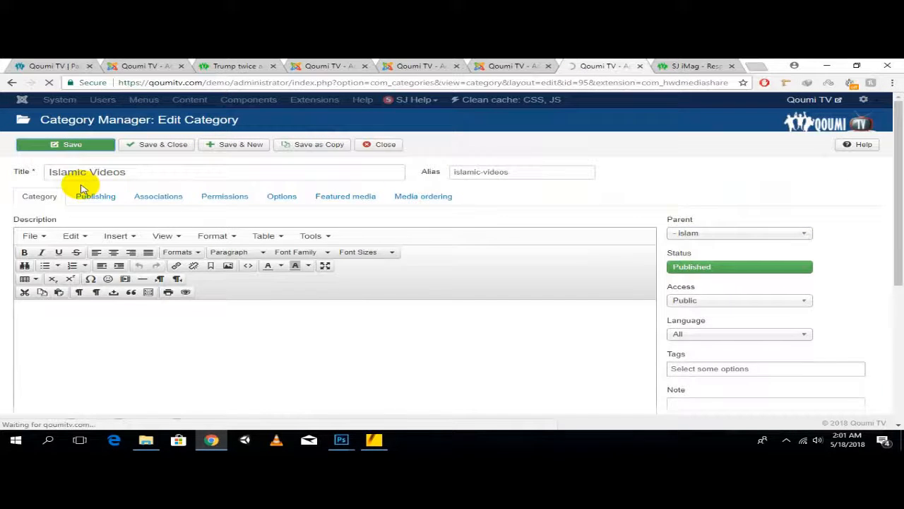
{"action": "left_click", "coordinate": [254, 149]}
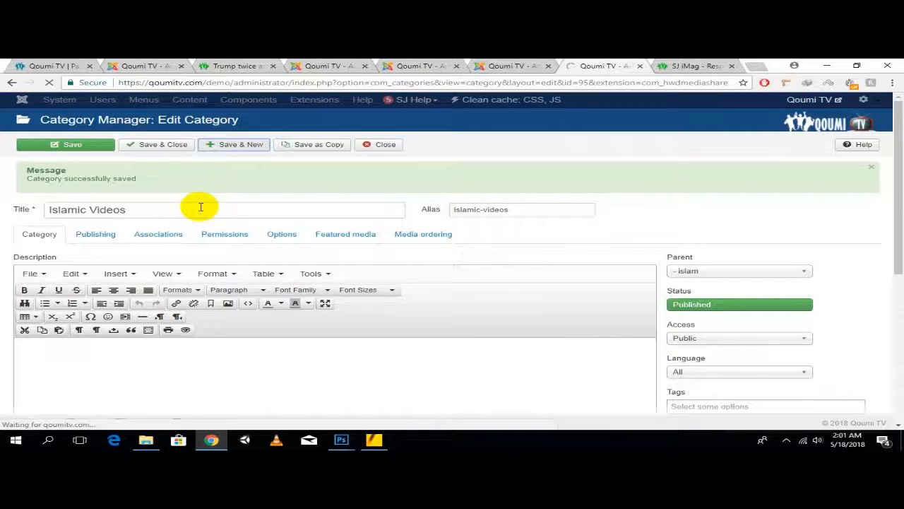
Create a category titled Islamic Bayans with islam as its parent, saving it and starting another
{"action": "left_click", "coordinate": [157, 215]}
{"action": "type", "text": "Islaml"}
{"action": "type", "text": "c By"}
{"action": "key", "text": "BackSpace"}
{"action": "type", "text": "a"}
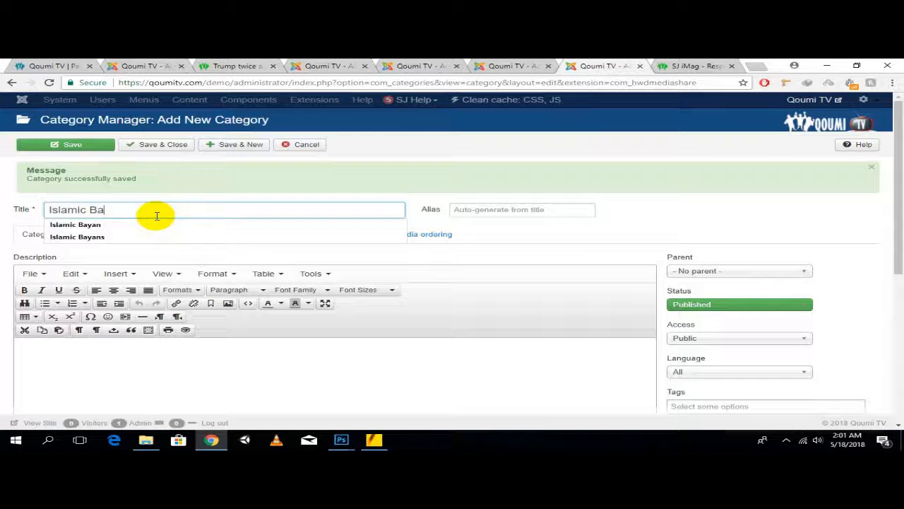
{"action": "left_click", "coordinate": [137, 236]}
{"action": "left_click", "coordinate": [798, 271]}
{"action": "left_click", "coordinate": [724, 296]}
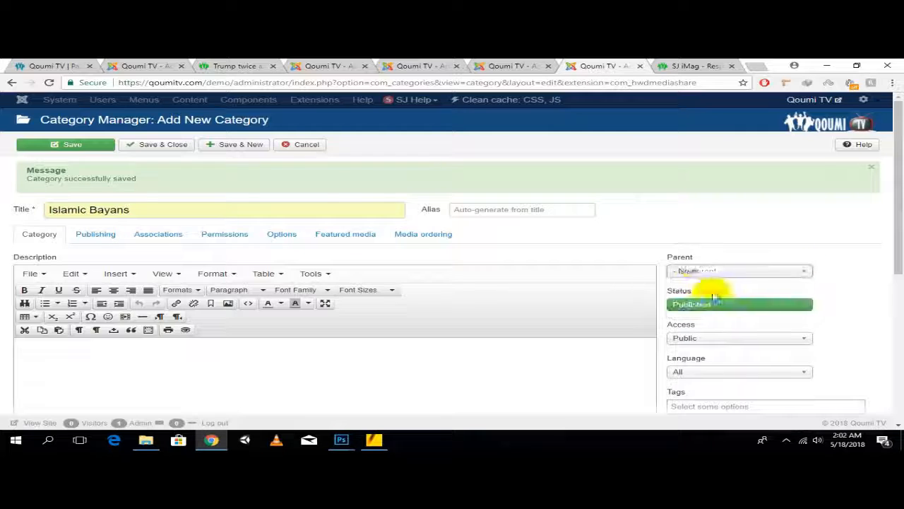
{"action": "left_click", "coordinate": [232, 145]}
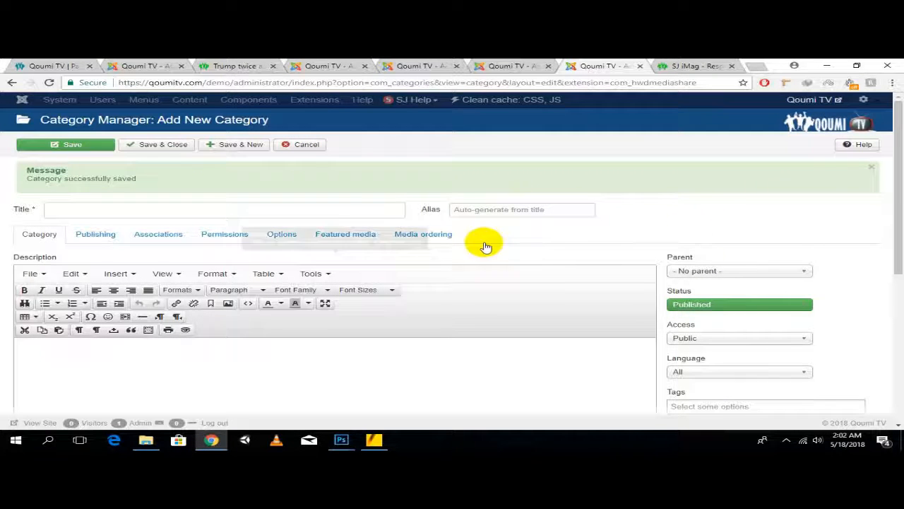
Create a top-level category titled Viral Videos, saving it and starting another
{"action": "left_click", "coordinate": [370, 206]}
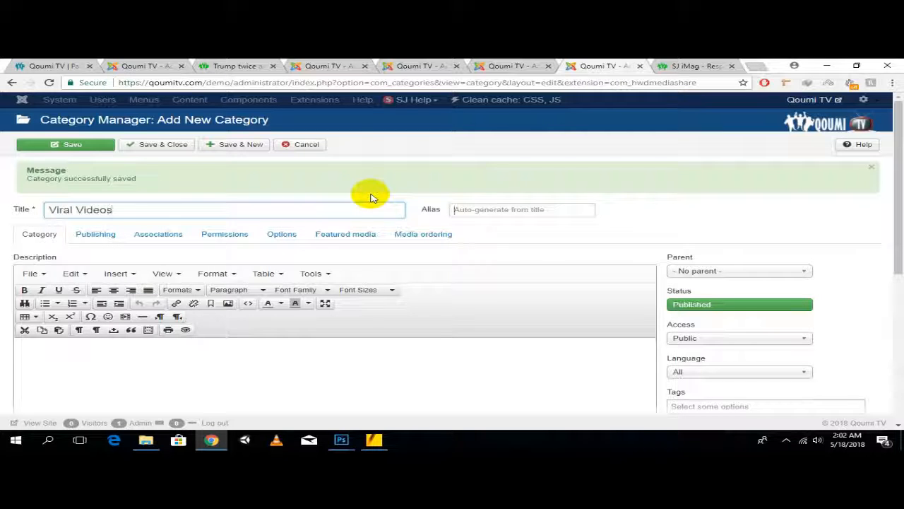
{"action": "key", "text": "Tab"}
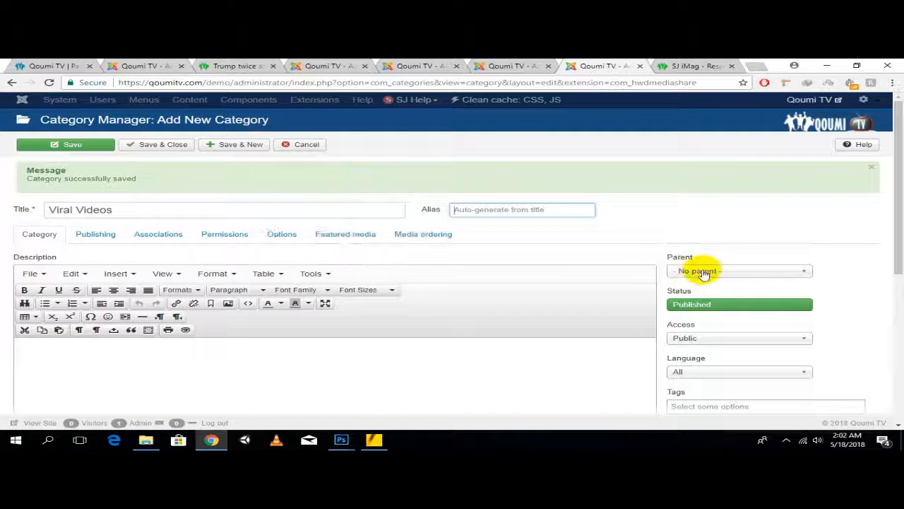
{"action": "left_click", "coordinate": [238, 146]}
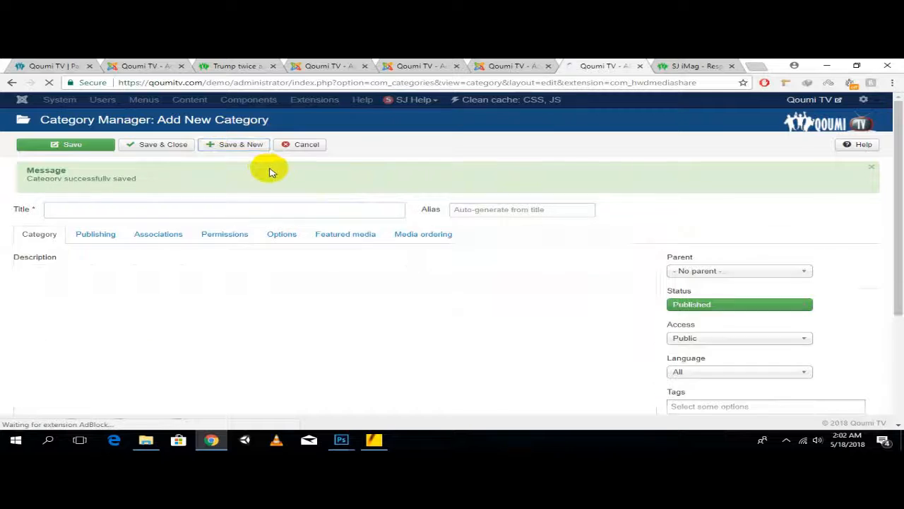
Create a top-level category titled Talk Shows, saving it and opening another blank category
{"action": "left_click", "coordinate": [248, 207]}
{"action": "left_click", "coordinate": [251, 207]}
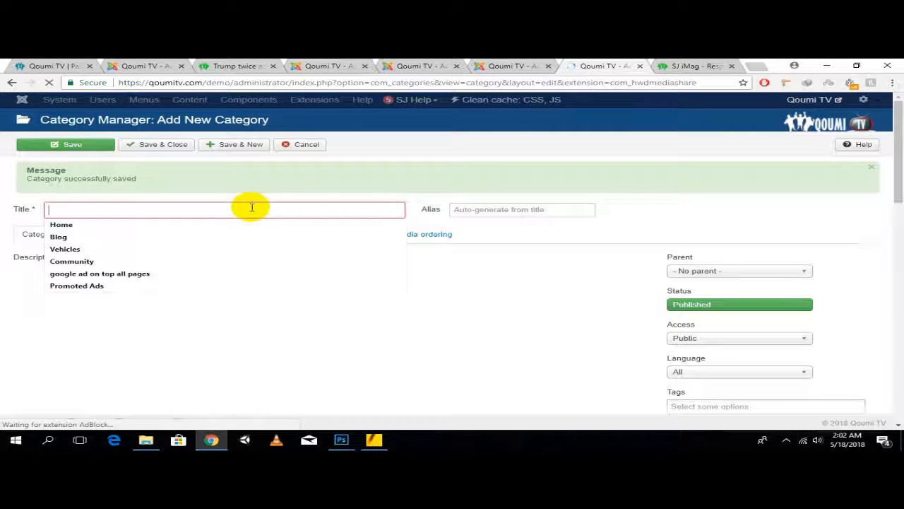
{"action": "type", "text": "Tal"}
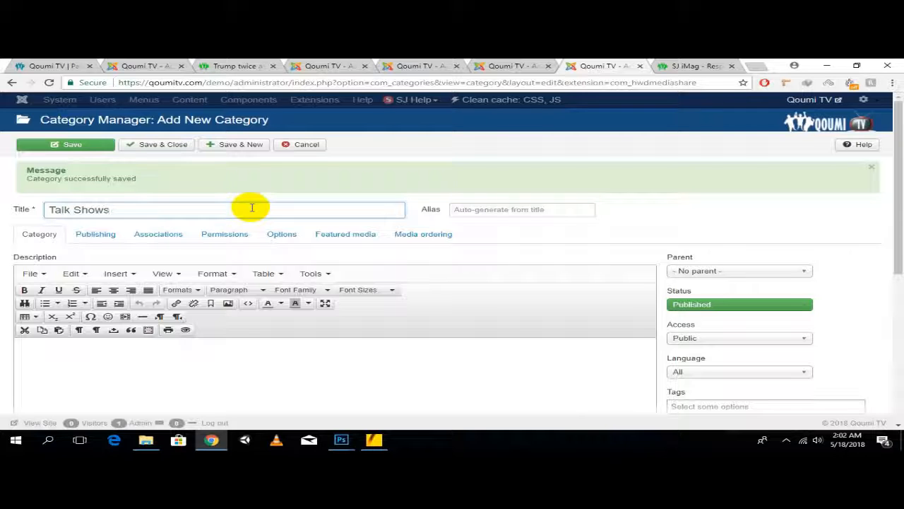
{"action": "type", "text": "k Shows"}
{"action": "left_click", "coordinate": [238, 145]}
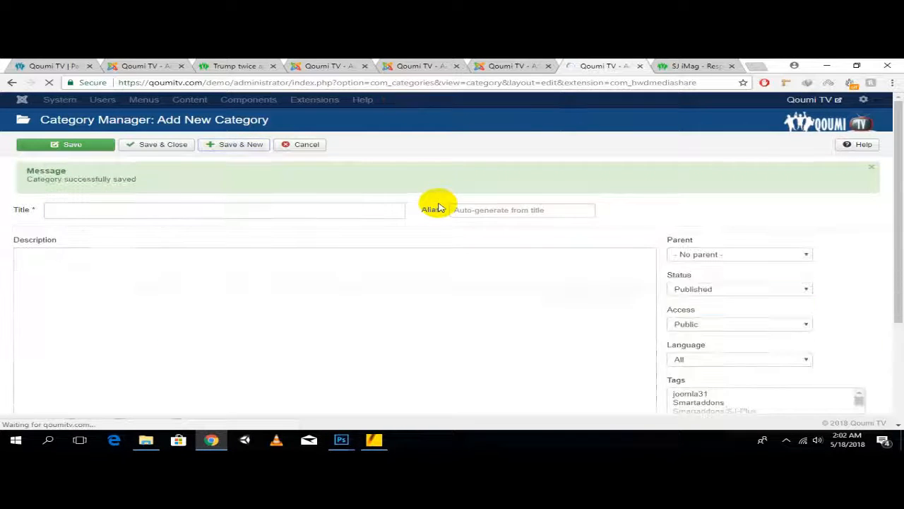
Create a top-level category titled Funny Videos, save and close it, and open a new blank category
{"action": "left_click", "coordinate": [375, 212]}
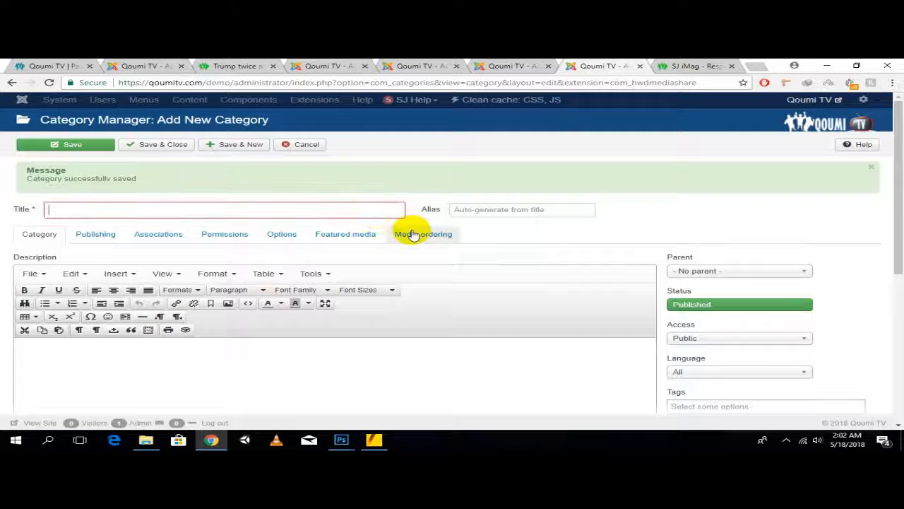
{"action": "type", "text": "Funny"}
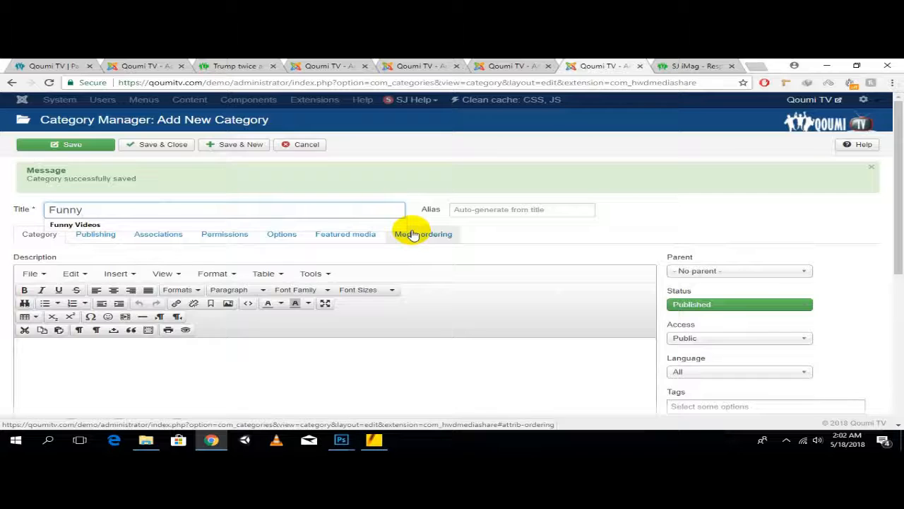
{"action": "left_click", "coordinate": [256, 224]}
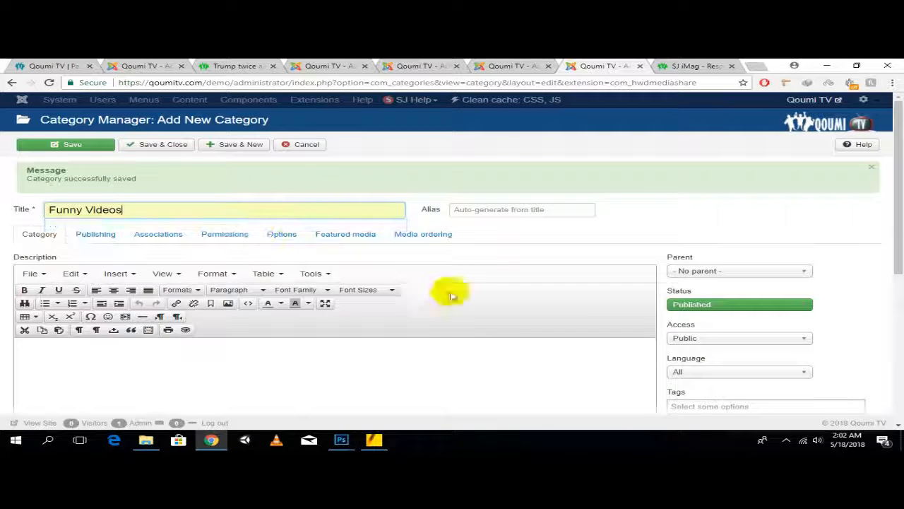
{"action": "left_click", "coordinate": [172, 146]}
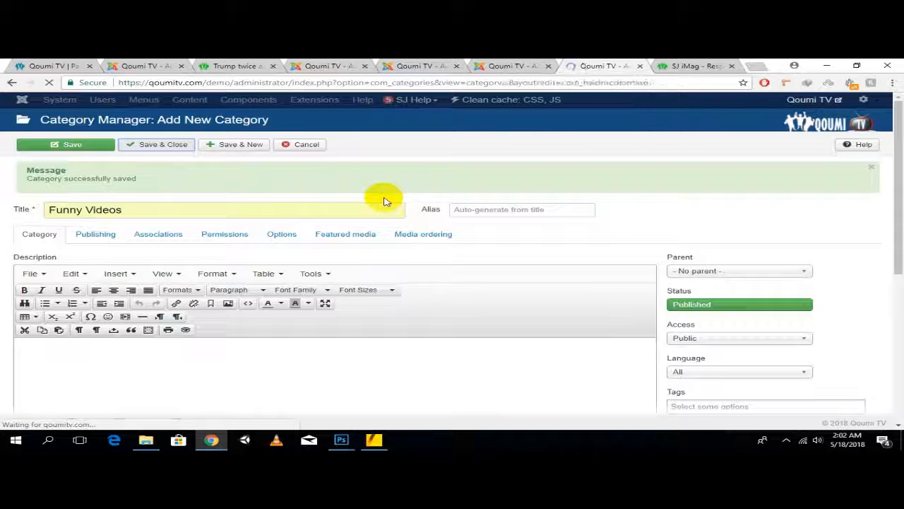
{"action": "left_click", "coordinate": [49, 146]}
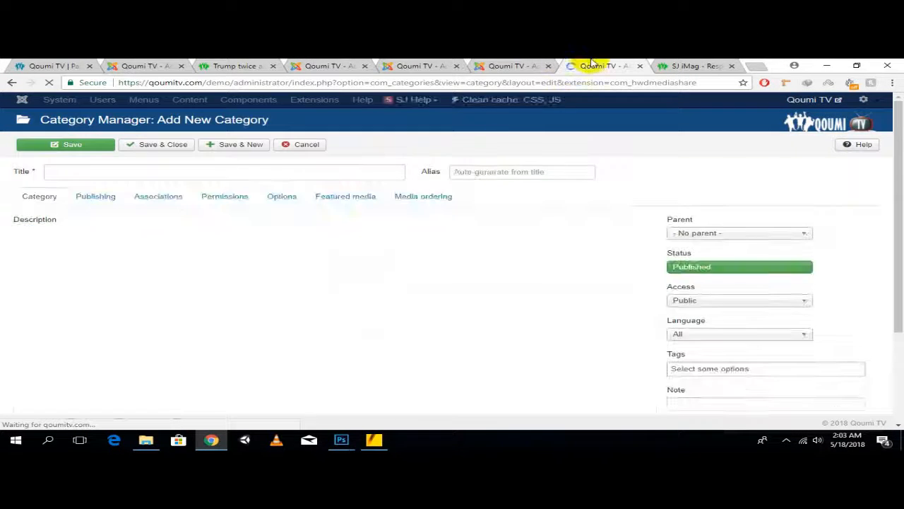
Open YouTube in a new browser tab and title the blank category Harfe Raaz
{"action": "left_click", "coordinate": [767, 64]}
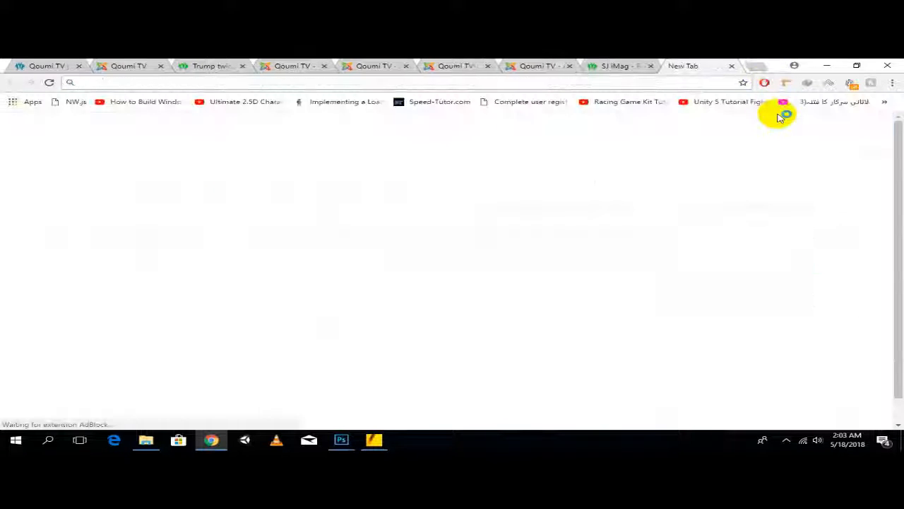
{"action": "type", "text": "you"}
{"action": "key", "text": "Return"}
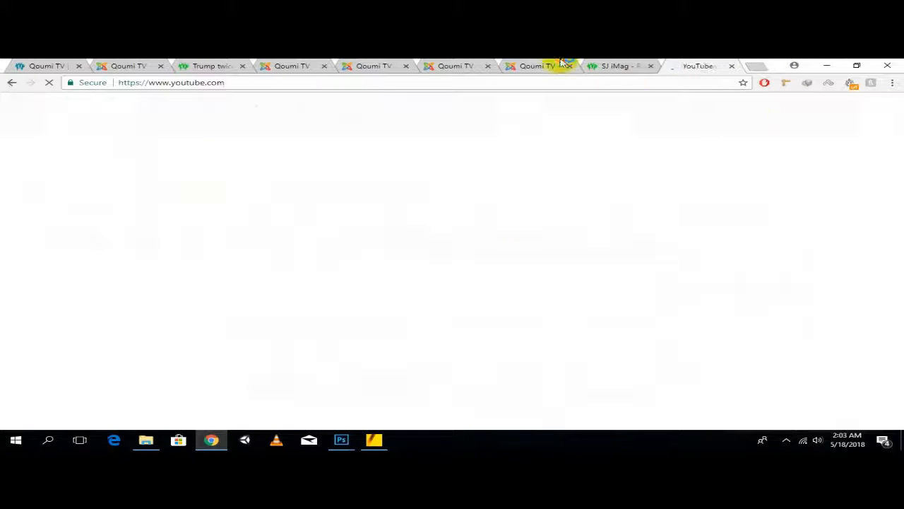
{"action": "left_click", "coordinate": [558, 65]}
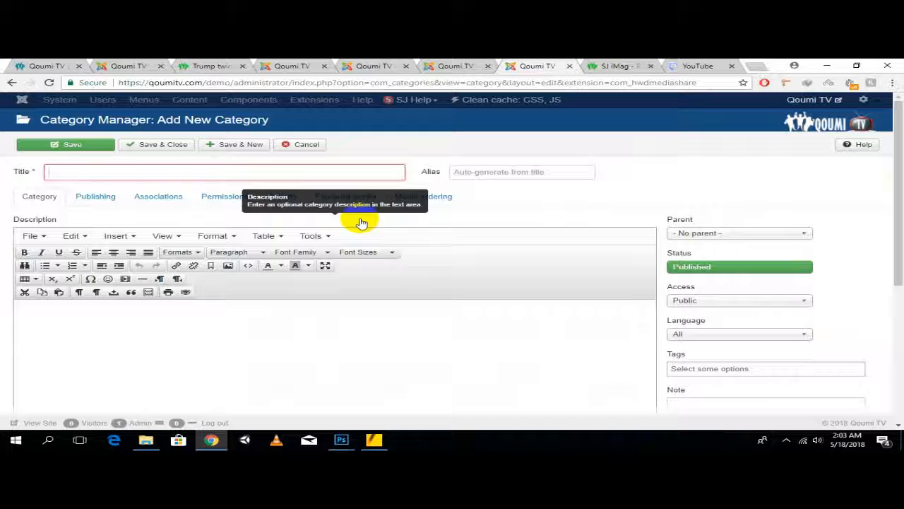
{"action": "type", "text": "Harfe Raaz"}
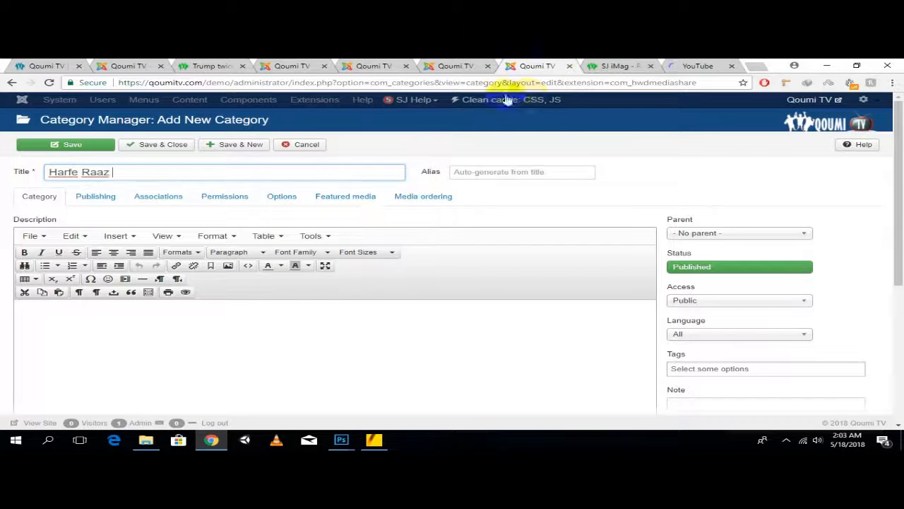
Search YouTube for "harferaz latest", open the 14 May 2018 Harf E Raz video, copy its link and pause playback
{"action": "left_click", "coordinate": [668, 65]}
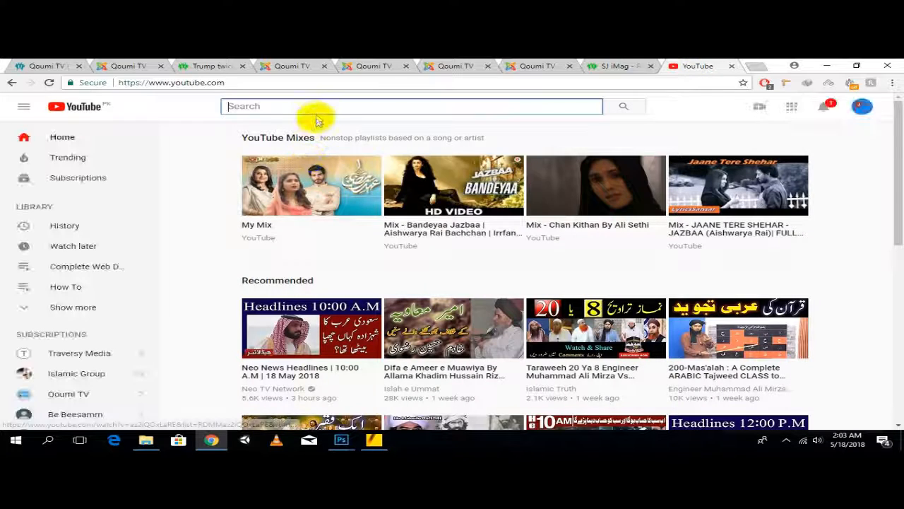
{"action": "type", "text": "har"}
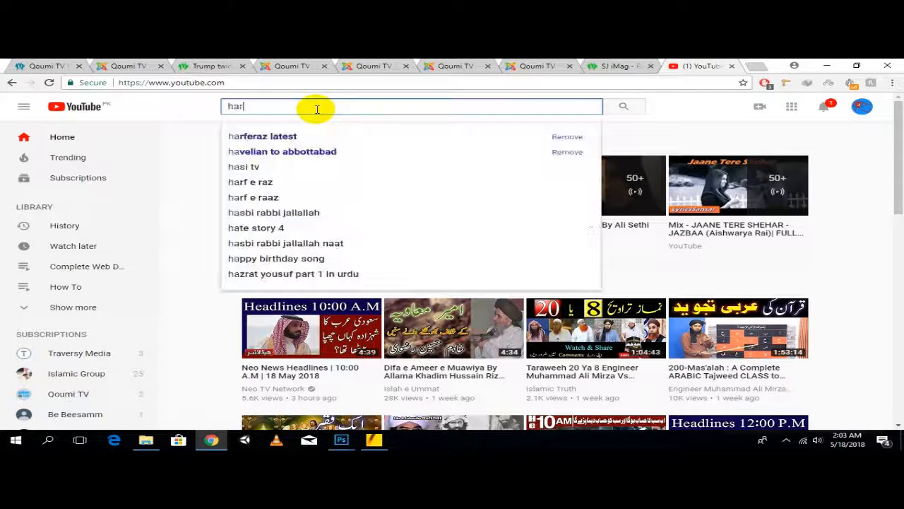
{"action": "left_click", "coordinate": [360, 135]}
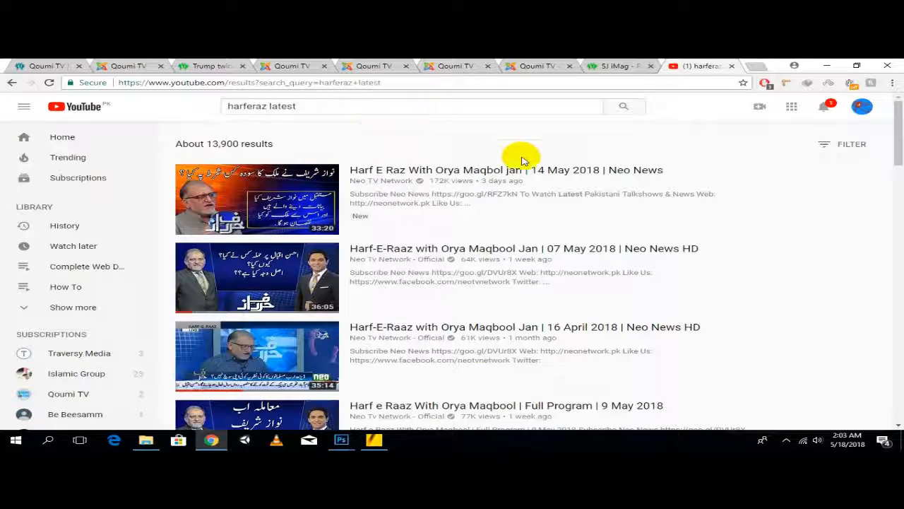
{"action": "left_click", "coordinate": [568, 173]}
{"action": "right_click", "coordinate": [414, 83]}
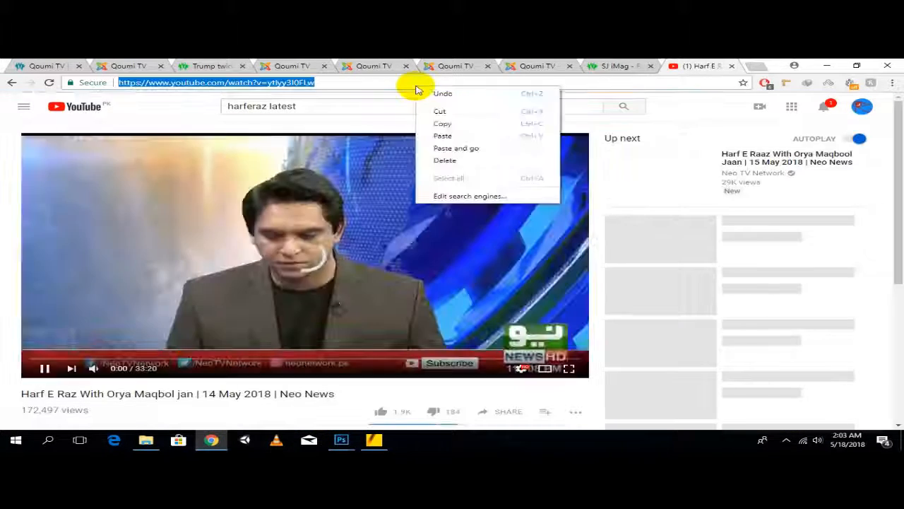
{"action": "left_click", "coordinate": [432, 122]}
{"action": "left_click", "coordinate": [370, 112]}
{"action": "left_click", "coordinate": [334, 162]}
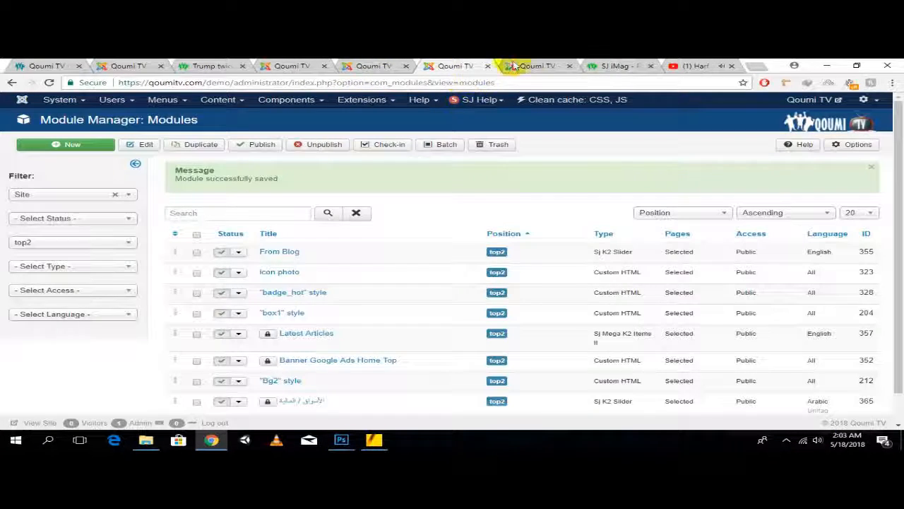
Check the show's spelling on YouTube, retitle the category Harf e Raz, set its parent to Talk Shows and save it
{"action": "left_click", "coordinate": [514, 65]}
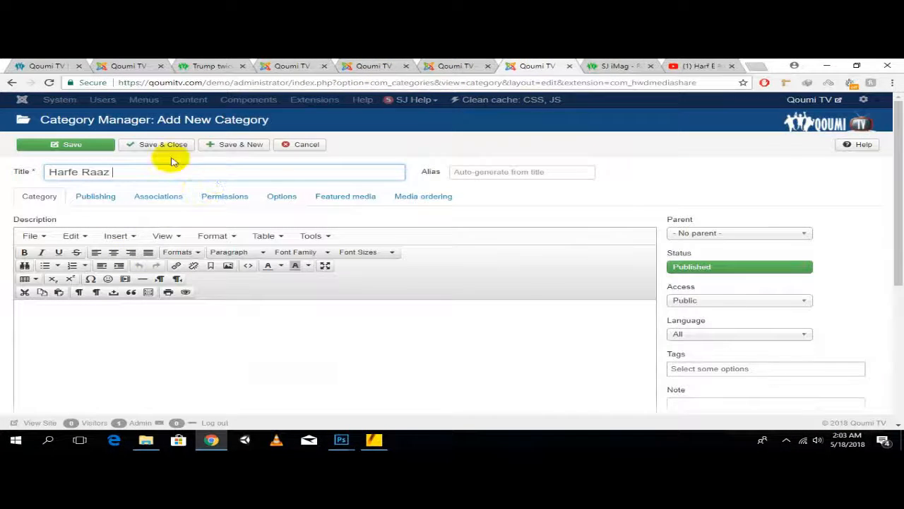
{"action": "left_click", "coordinate": [709, 64]}
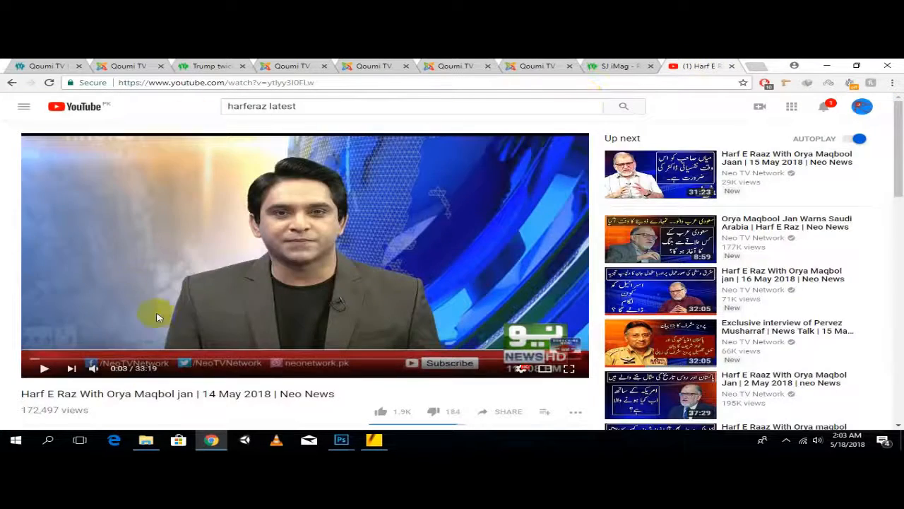
{"action": "scroll", "coordinate": [91, 311], "scroll_direction": "down", "scroll_amount": 2}
{"action": "left_click", "coordinate": [537, 65]}
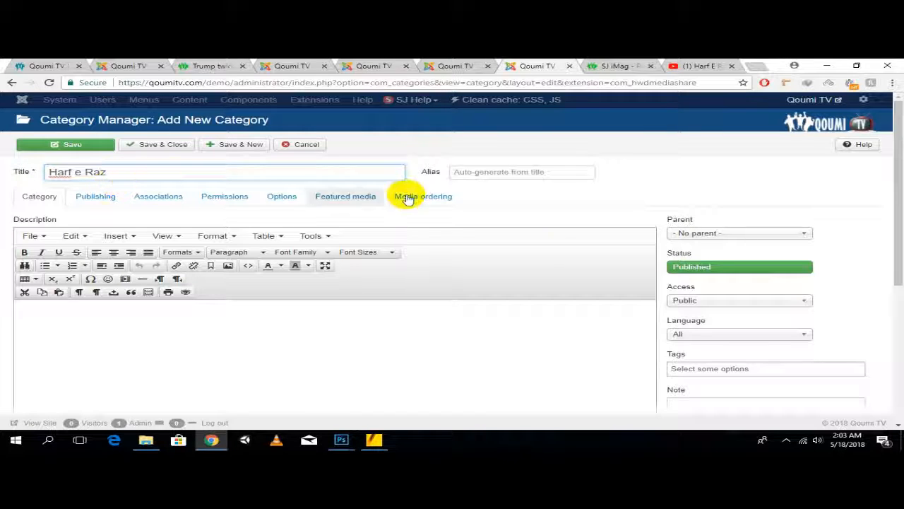
{"action": "left_click", "coordinate": [710, 236]}
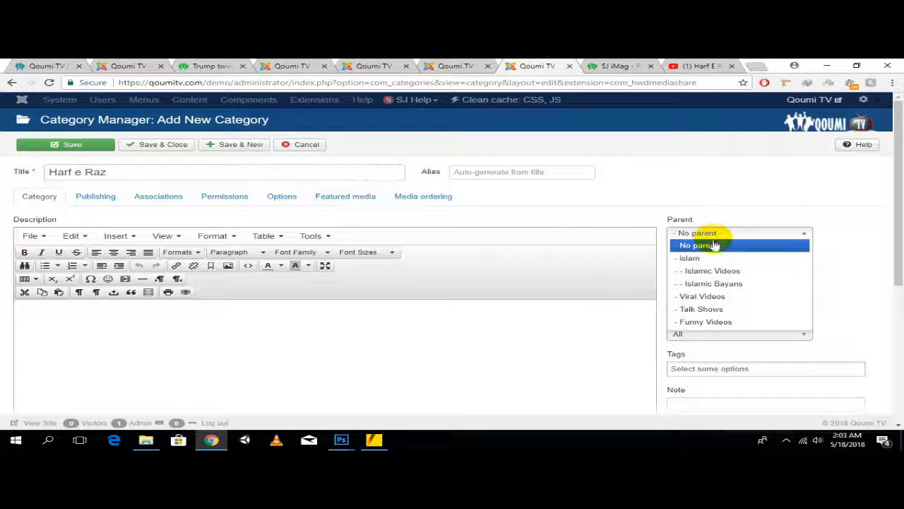
{"action": "left_click", "coordinate": [710, 309]}
{"action": "left_click", "coordinate": [165, 146]}
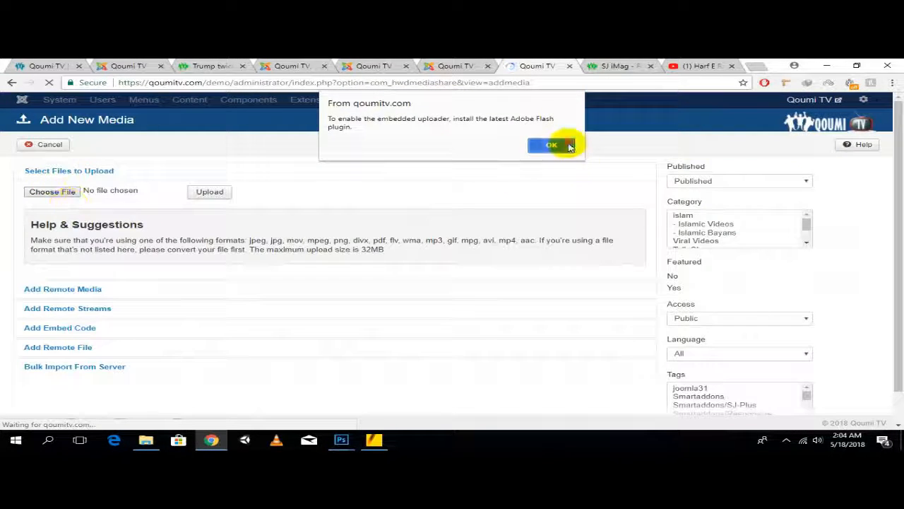
Dismiss the Flash plugin alert and add the copied YouTube link as remote media in the Harf e Raz category
{"action": "left_click", "coordinate": [552, 145]}
{"action": "left_click", "coordinate": [91, 274]}
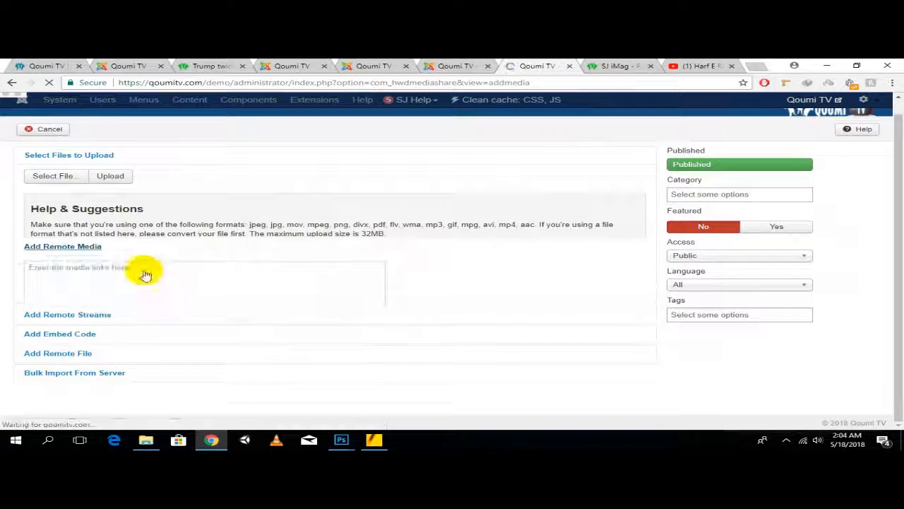
{"action": "right_click", "coordinate": [121, 200]}
{"action": "left_click", "coordinate": [184, 255]}
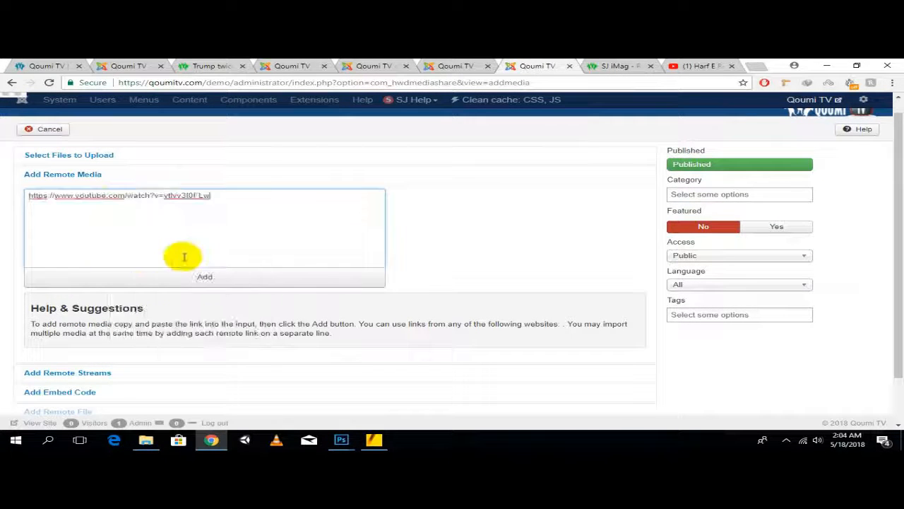
{"action": "left_click", "coordinate": [763, 193]}
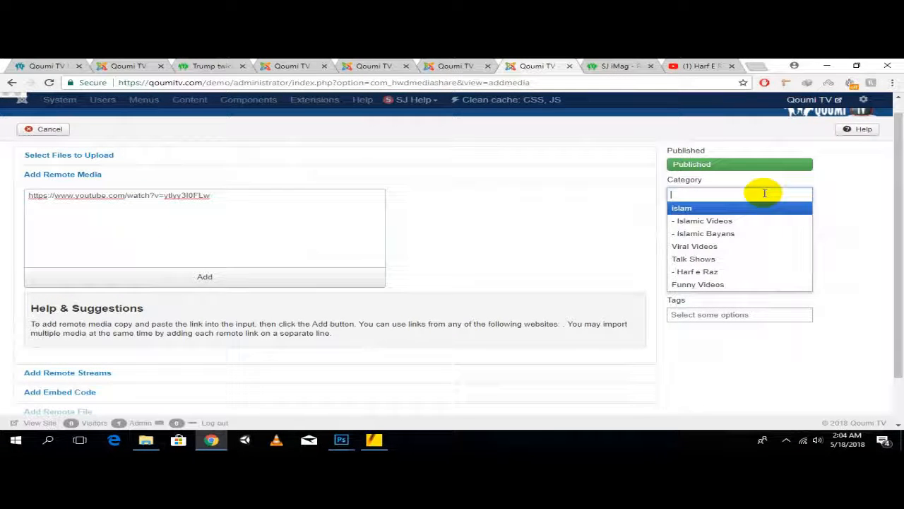
{"action": "left_click", "coordinate": [744, 274]}
{"action": "left_click", "coordinate": [150, 282]}
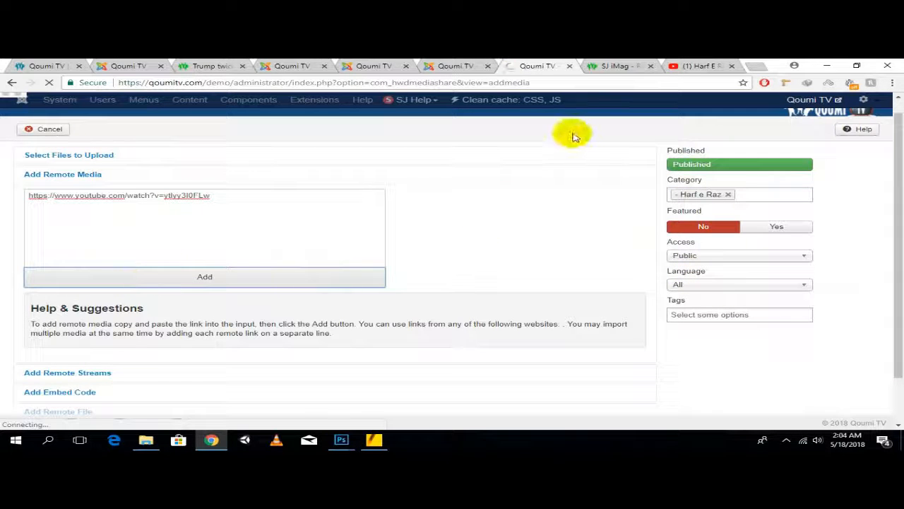
Search YouTube for "dr israr ahmed" and open the video 1/3 Tafseer Surah Al-Mulk
{"action": "left_click", "coordinate": [696, 65]}
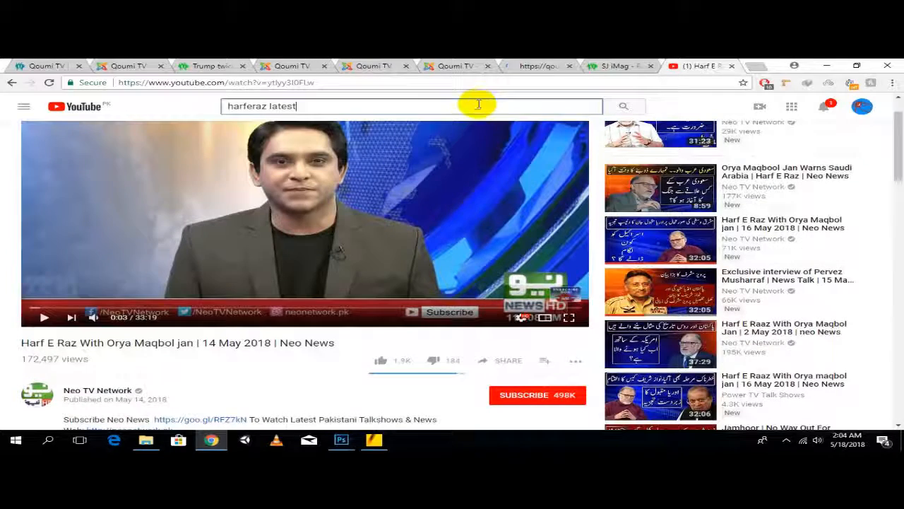
{"action": "left_click_drag", "start_coordinate": [475, 105], "coordinate": [1, 113]}
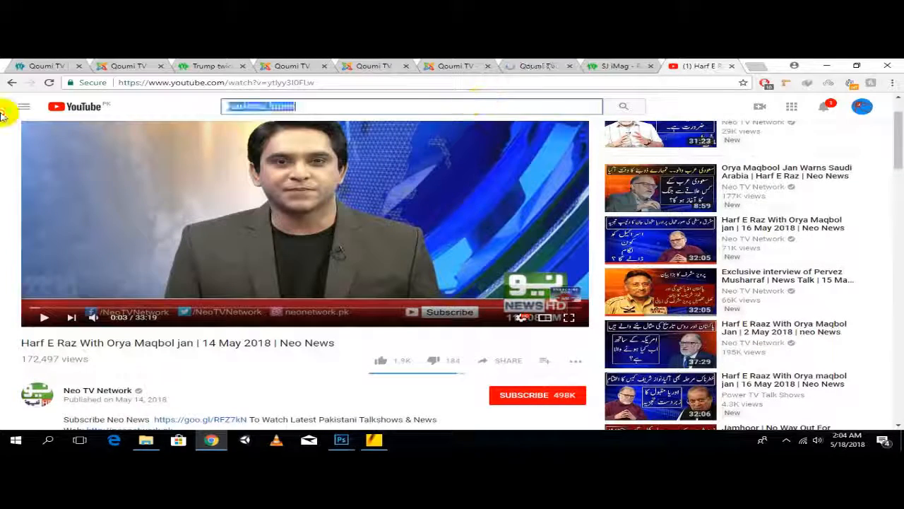
{"action": "type", "text": "dr "}
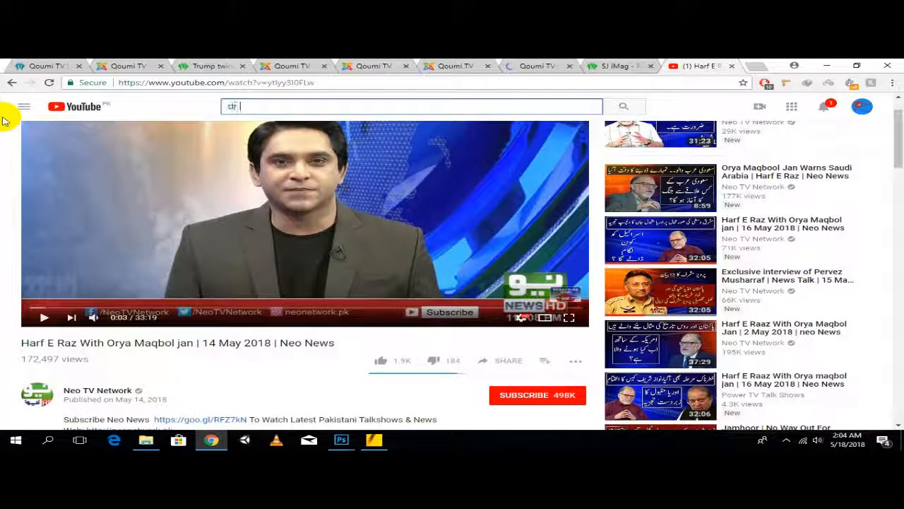
{"action": "type", "text": "isr"}
{"action": "key", "text": "Down"}
{"action": "key", "text": "Return"}
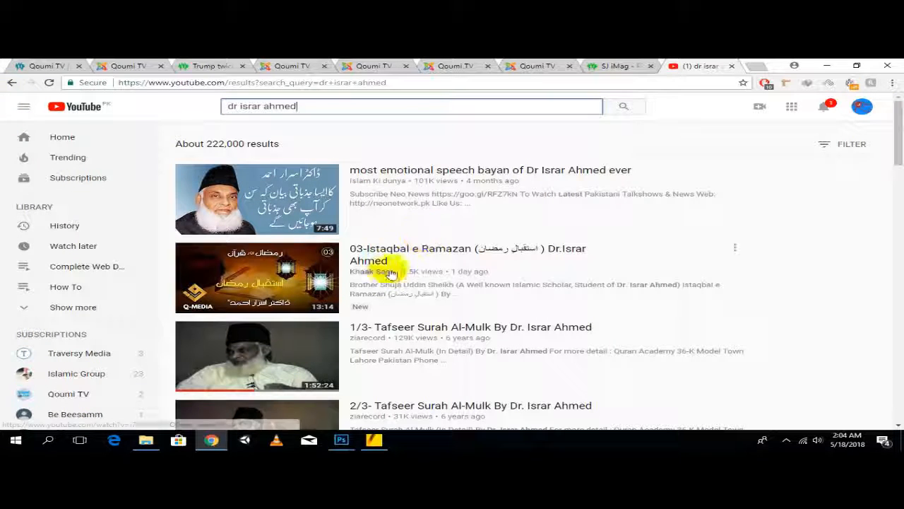
{"action": "scroll", "coordinate": [406, 243], "scroll_direction": "down", "scroll_amount": 2}
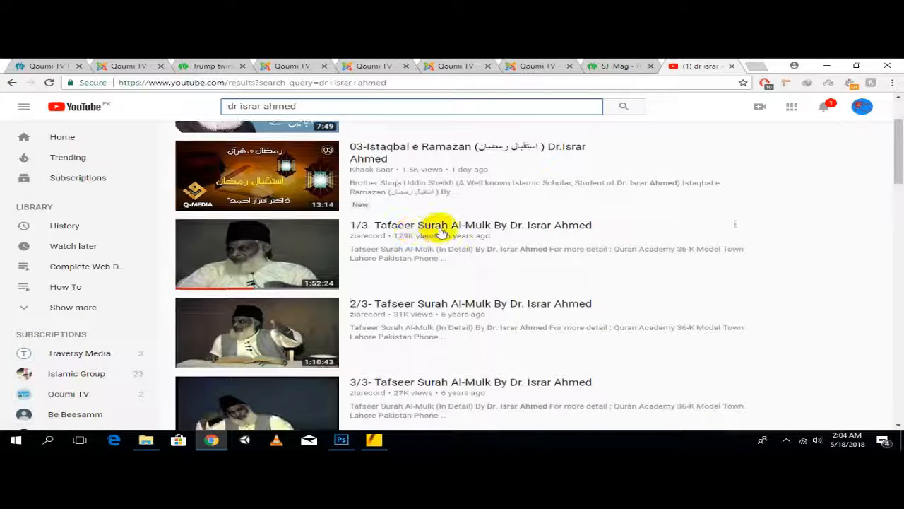
{"action": "scroll", "coordinate": [437, 231], "scroll_direction": "down", "scroll_amount": 3}
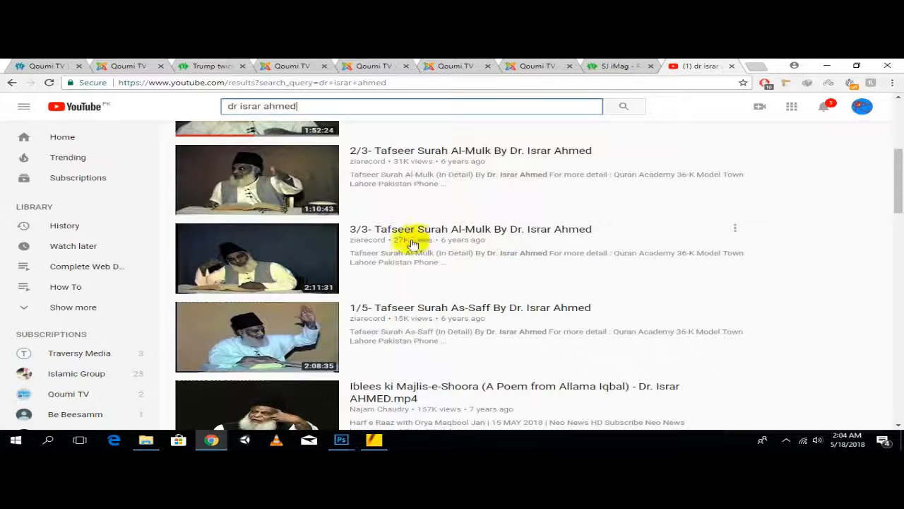
{"action": "scroll", "coordinate": [460, 255], "scroll_direction": "up", "scroll_amount": 2}
{"action": "left_click", "coordinate": [436, 177]}
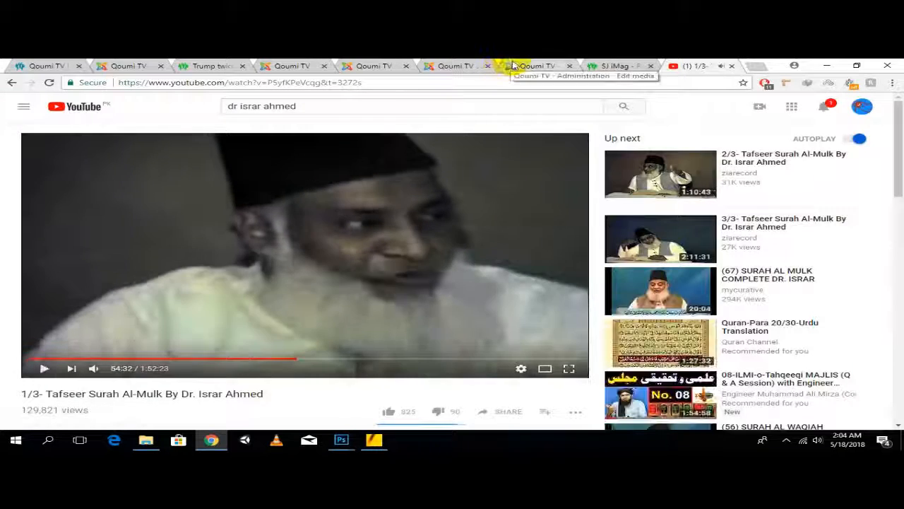
Save the added Harf e Raz media item, starting another, and copy the link of the Surah Al-Mulk video
{"action": "left_click", "coordinate": [512, 66]}
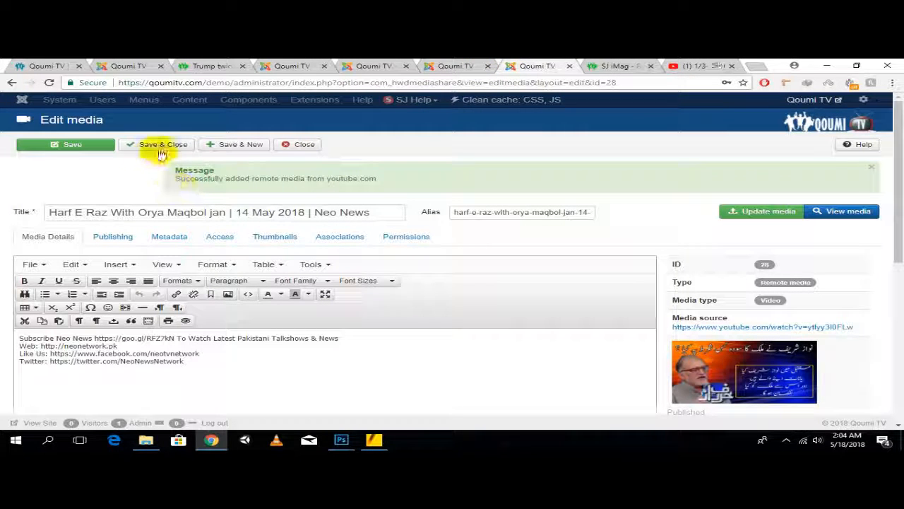
{"action": "left_click", "coordinate": [240, 145]}
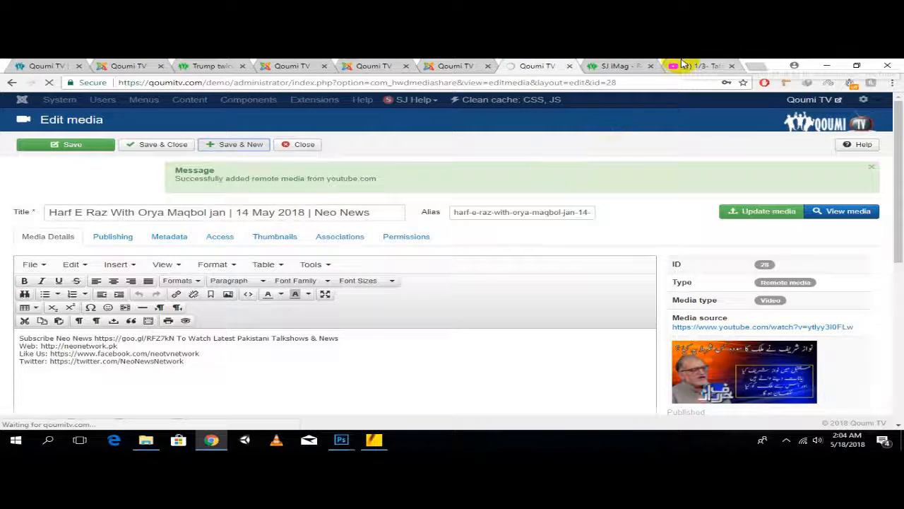
{"action": "left_click", "coordinate": [684, 66]}
{"action": "left_click", "coordinate": [628, 83]}
{"action": "right_click", "coordinate": [631, 83]}
{"action": "left_click", "coordinate": [638, 106]}
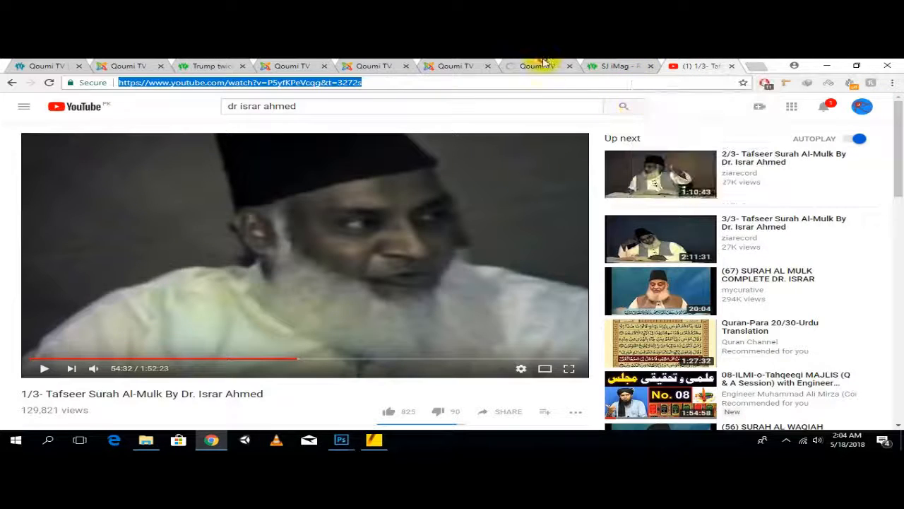
Open a blank HWD MediaShare category form in the browser tab showing the Module Manager
{"action": "left_click", "coordinate": [543, 64]}
{"action": "left_click", "coordinate": [458, 66]}
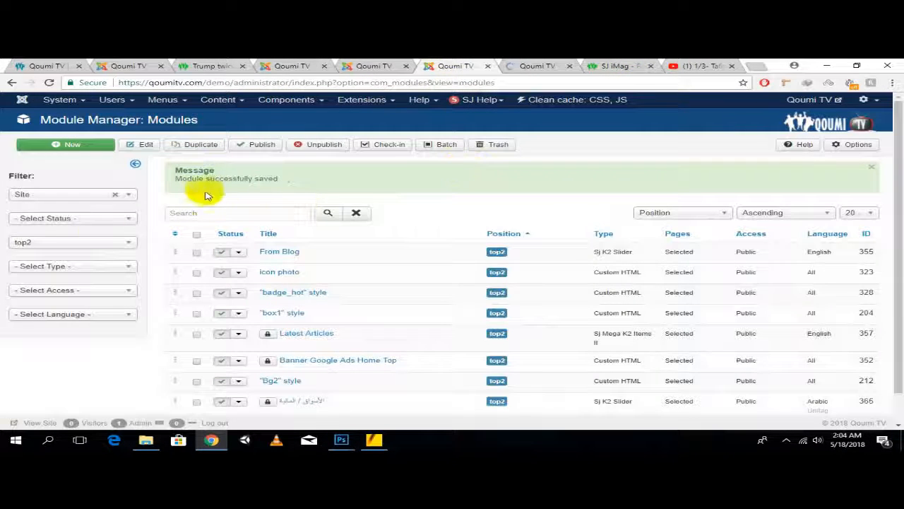
{"action": "left_click", "coordinate": [327, 100]}
{"action": "mouse_move", "coordinate": [327, 166]}
{"action": "left_click", "coordinate": [436, 181]}
{"action": "left_click", "coordinate": [545, 65]}
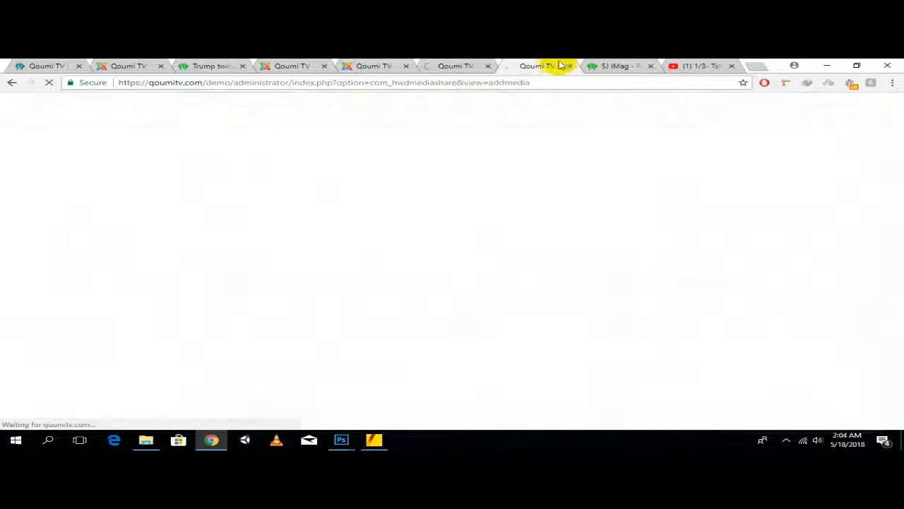
{"action": "left_click", "coordinate": [434, 65]}
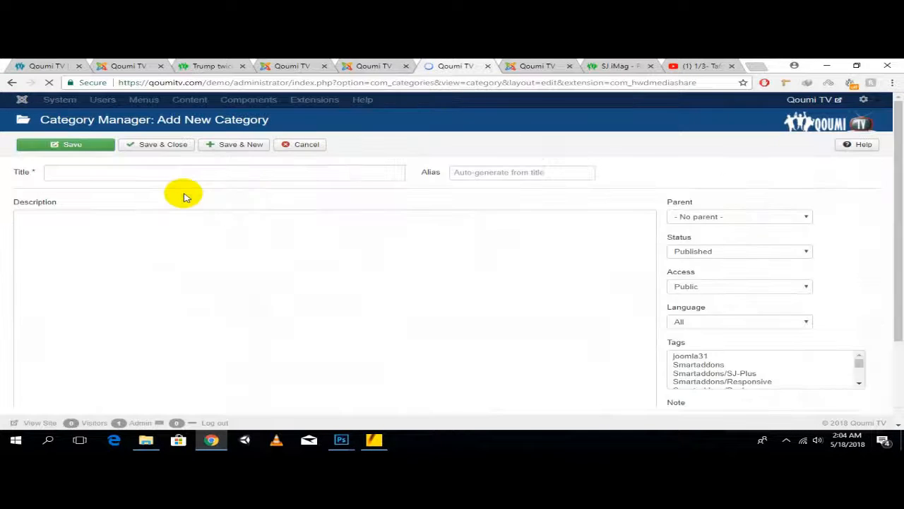
Create a category titled Dr Israr Ahmad with Islamic Bayans as its parent, then save and close it
{"action": "type", "text": "Dr"}
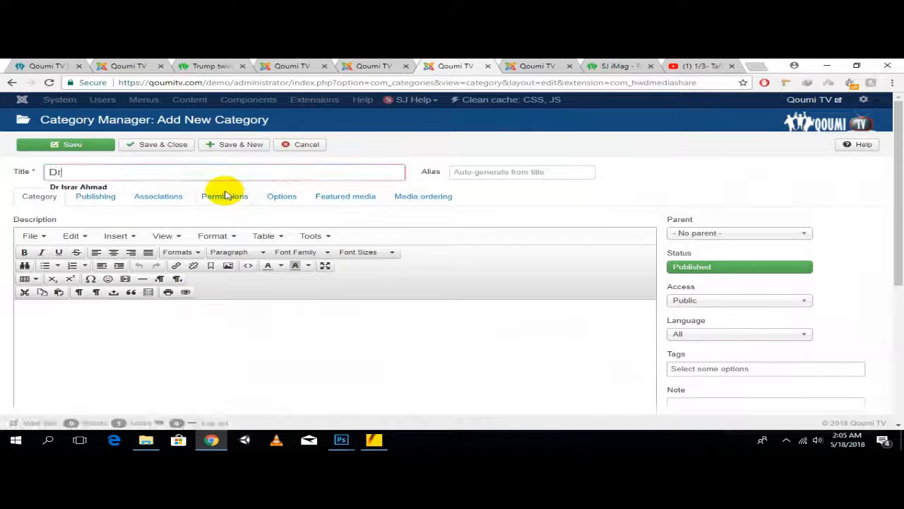
{"action": "key", "text": "Down"}
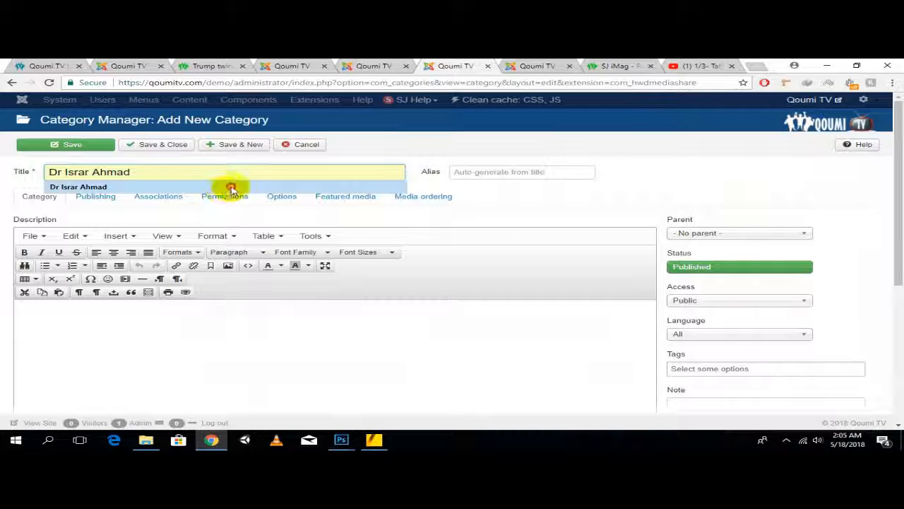
{"action": "left_click", "coordinate": [231, 187]}
{"action": "left_click", "coordinate": [710, 233]}
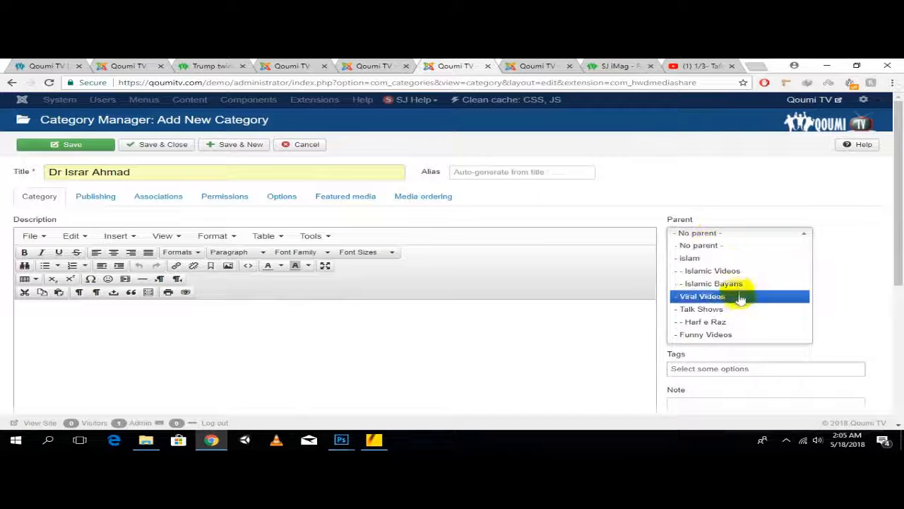
{"action": "left_click", "coordinate": [740, 283]}
{"action": "left_click", "coordinate": [176, 147]}
Return to the Add New Media form and reload it
{"action": "left_click", "coordinate": [530, 66]}
{"action": "left_click", "coordinate": [29, 82]}
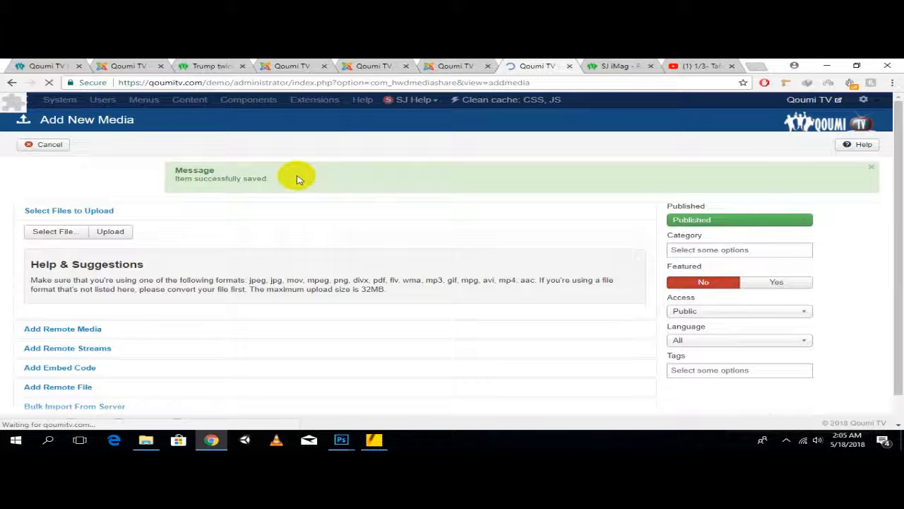
{"action": "left_click", "coordinate": [550, 144]}
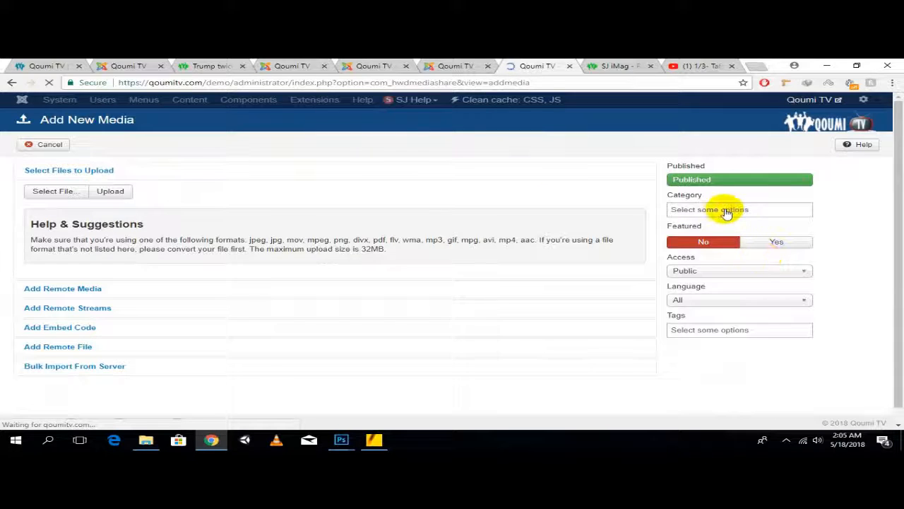
{"action": "left_click", "coordinate": [727, 211]}
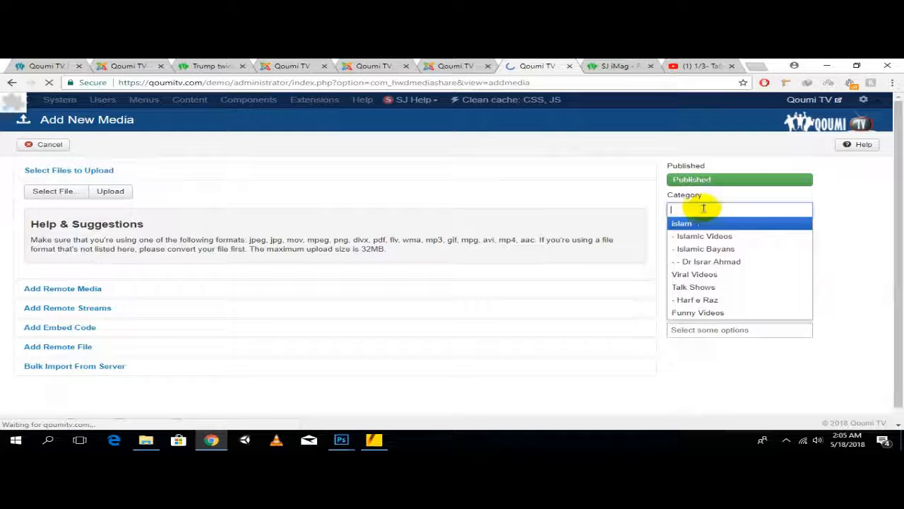
{"action": "left_click", "coordinate": [715, 261]}
{"action": "left_click", "coordinate": [106, 292]}
{"action": "right_click", "coordinate": [163, 244]}
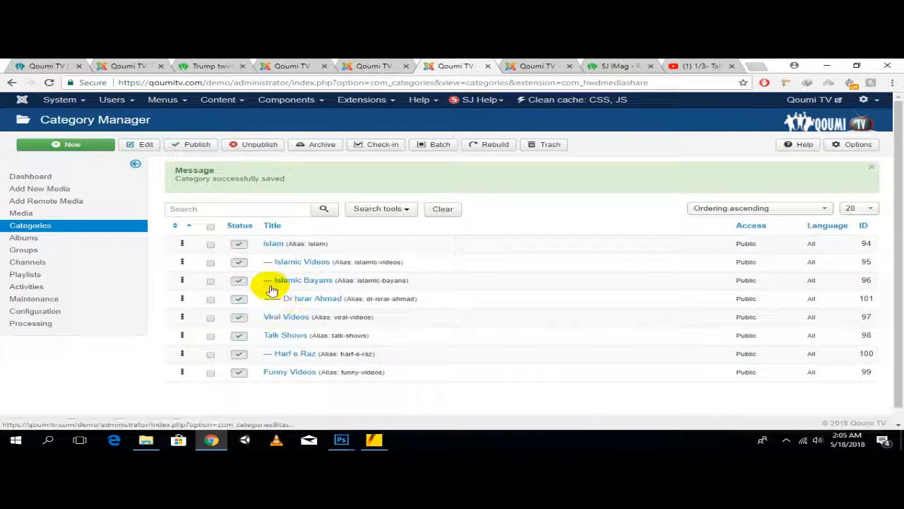
Start a new media category with Dr Israr Ahmad as its parent
{"action": "left_click", "coordinate": [63, 148]}
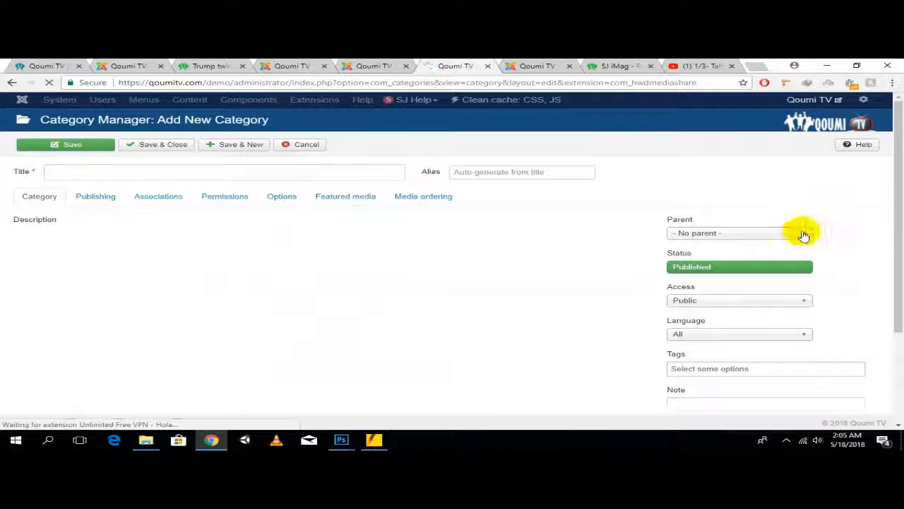
{"action": "left_click", "coordinate": [804, 234]}
{"action": "left_click", "coordinate": [745, 297]}
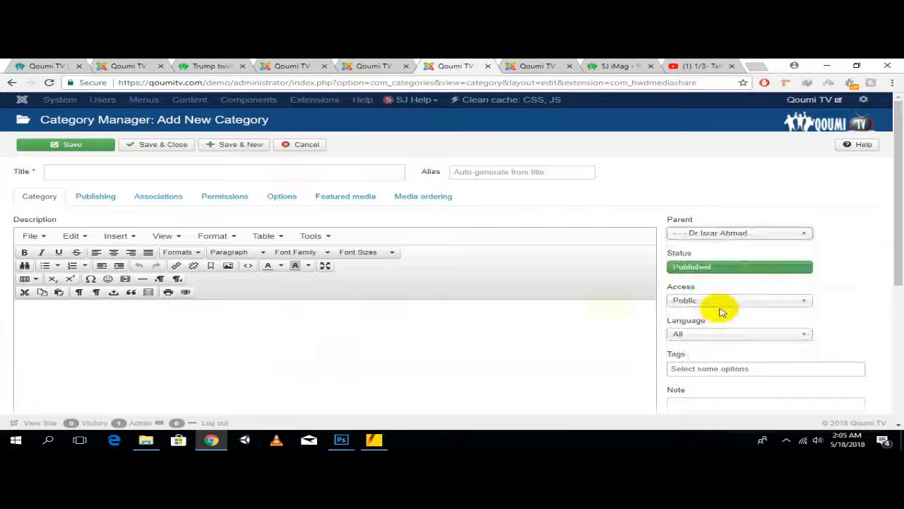
{"action": "left_click", "coordinate": [200, 175]}
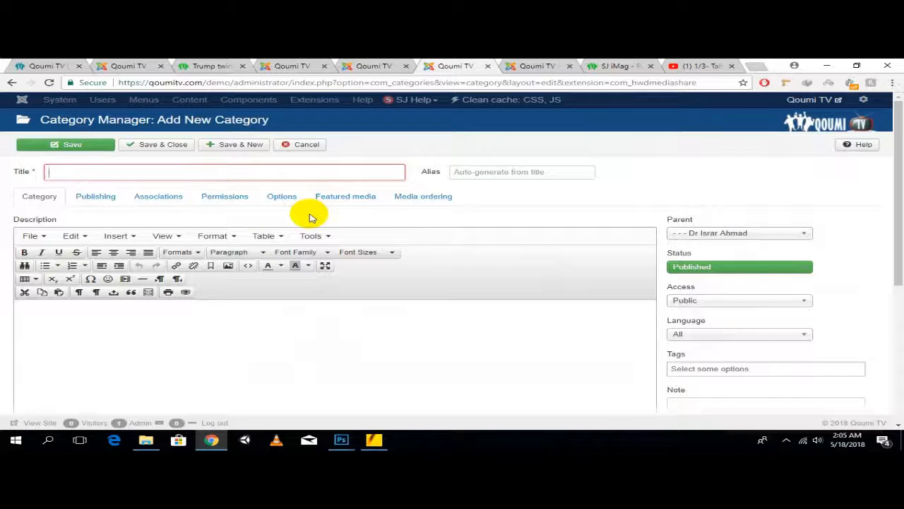
Copy "Tafseer Surah Al-Mulk" from the YouTube video's title into the category title, and save and close the category
{"action": "left_click", "coordinate": [683, 65]}
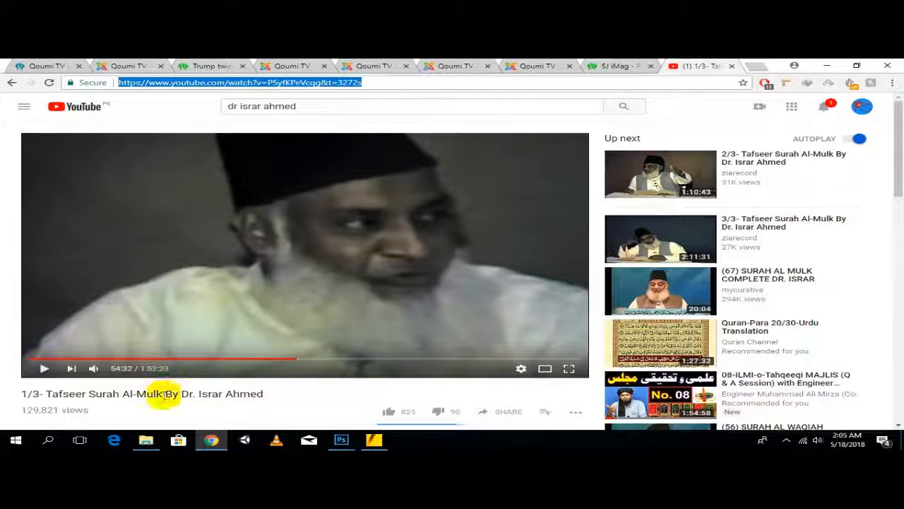
{"action": "left_click_drag", "start_coordinate": [163, 395], "coordinate": [46, 393]}
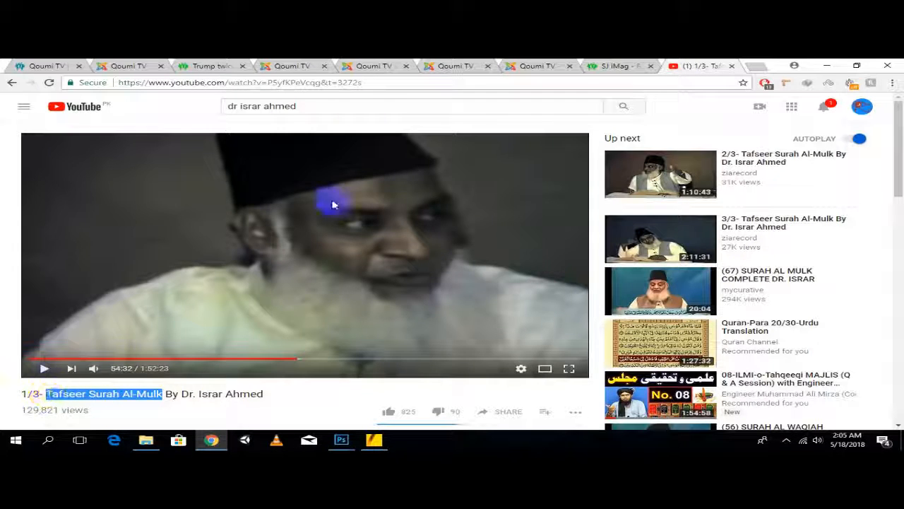
{"action": "left_click", "coordinate": [445, 65]}
{"action": "key", "text": "ctrl+v"}
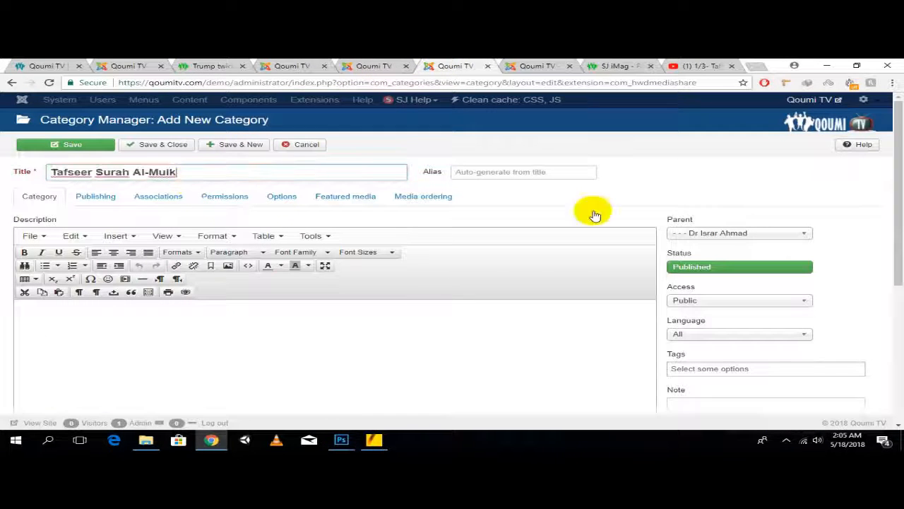
{"action": "left_click", "coordinate": [181, 147]}
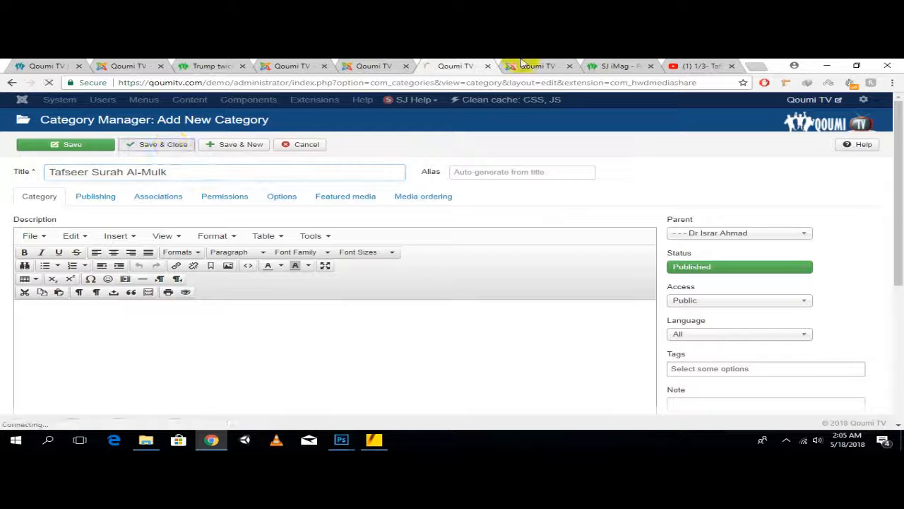
Copy the web address of the "1/3- Tafseer Surah Al-Mulk By Dr. Israr Ahmed" video on YouTube
{"action": "left_click", "coordinate": [693, 65]}
{"action": "left_click", "coordinate": [672, 82]}
{"action": "right_click", "coordinate": [676, 82]}
{"action": "left_click", "coordinate": [702, 119]}
Return to the Add New Media form and assign the new media to the Tafseer Surah Al-Mulk category
{"action": "left_click", "coordinate": [558, 66]}
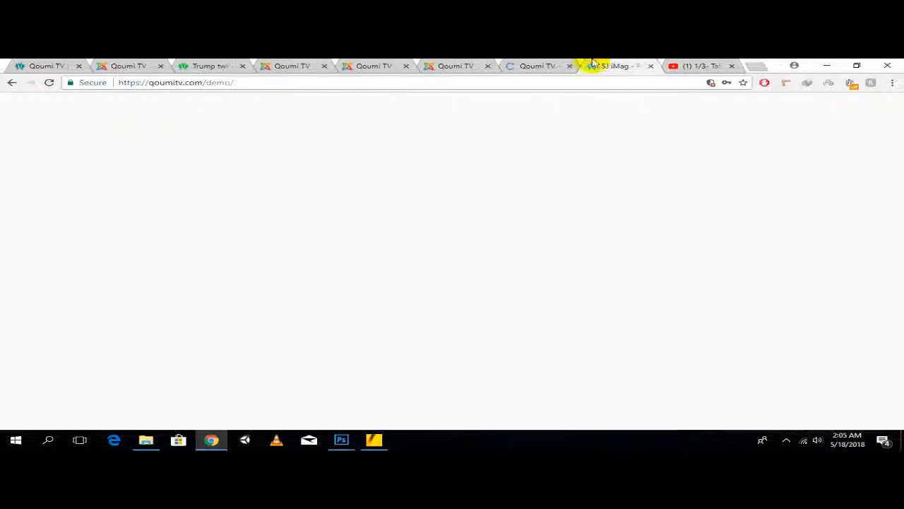
{"action": "left_click", "coordinate": [567, 144]}
{"action": "left_click", "coordinate": [749, 209]}
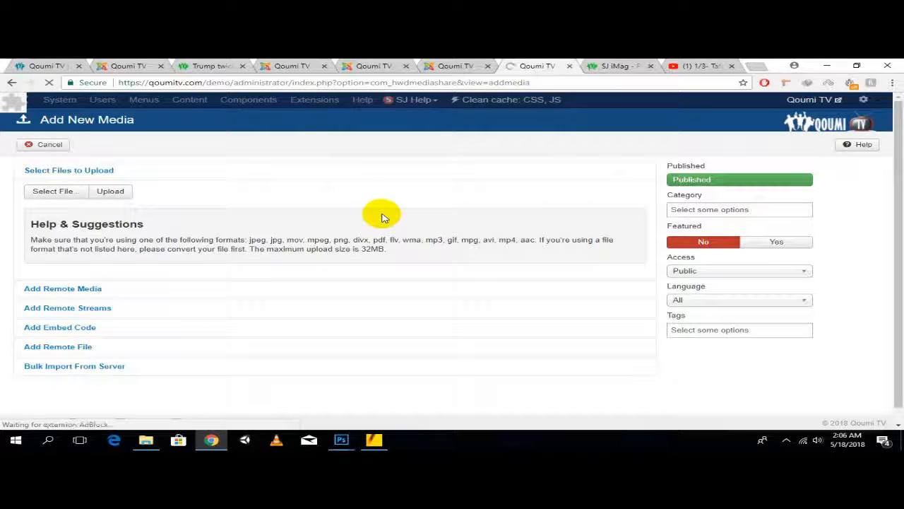
{"action": "left_click", "coordinate": [555, 154]}
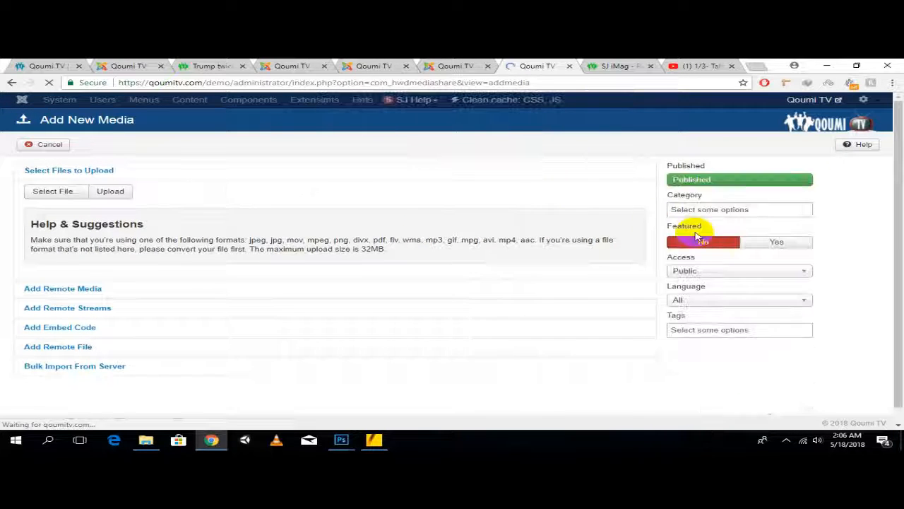
{"action": "left_click", "coordinate": [725, 209]}
{"action": "type", "text": "ta"}
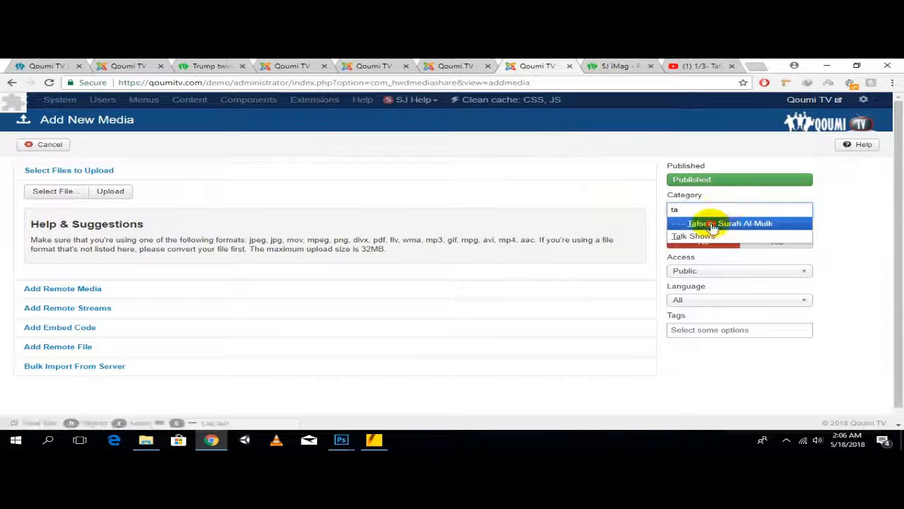
{"action": "left_click", "coordinate": [710, 222]}
Paste the copied 1/3 video link as remote media and add it
{"action": "left_click", "coordinate": [78, 274]}
{"action": "right_click", "coordinate": [134, 228]}
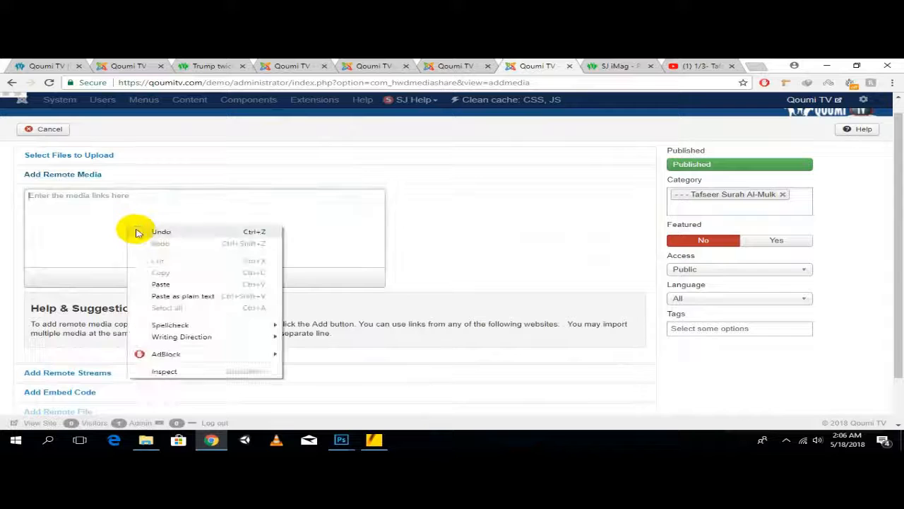
{"action": "left_click", "coordinate": [170, 283]}
{"action": "left_click", "coordinate": [202, 282]}
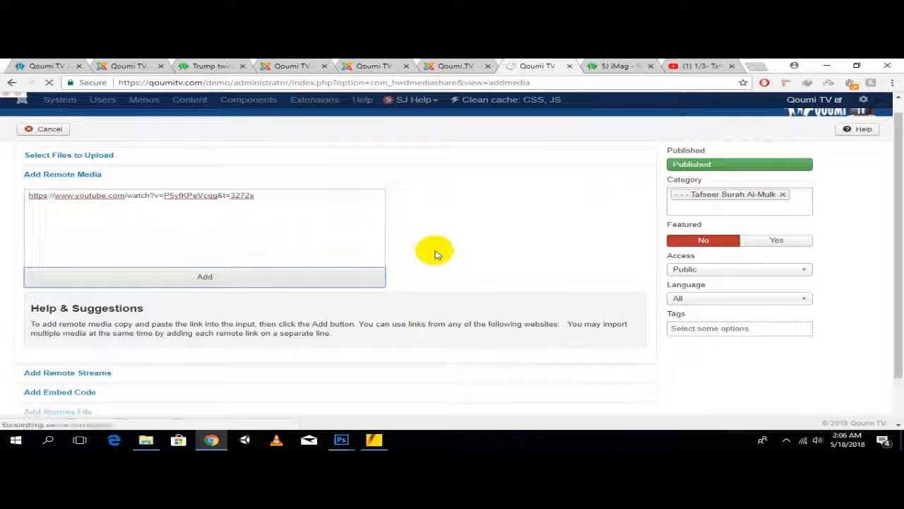
Copy the YouTube address of the 2/3 Tafseer Surah Al-Mulk video, and save the 1/3 media entry to begin a new one
{"action": "left_click", "coordinate": [695, 66]}
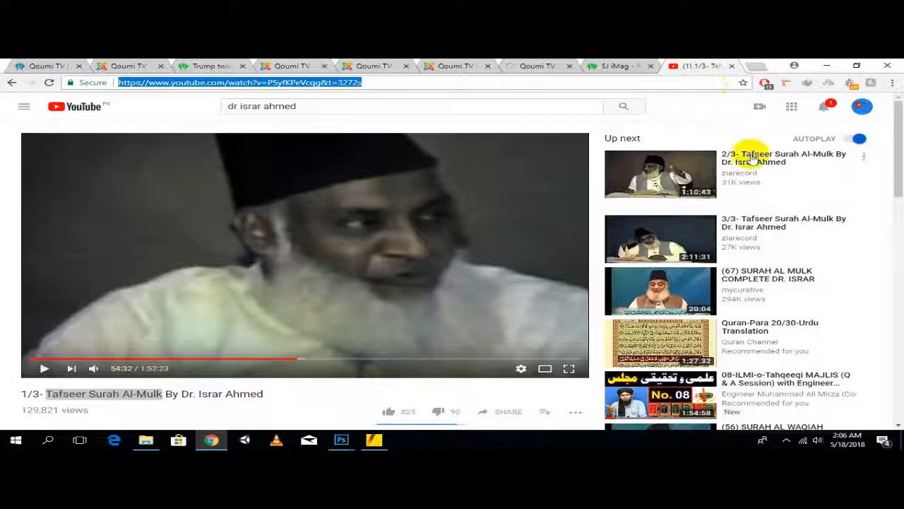
{"action": "right_click", "coordinate": [517, 82]}
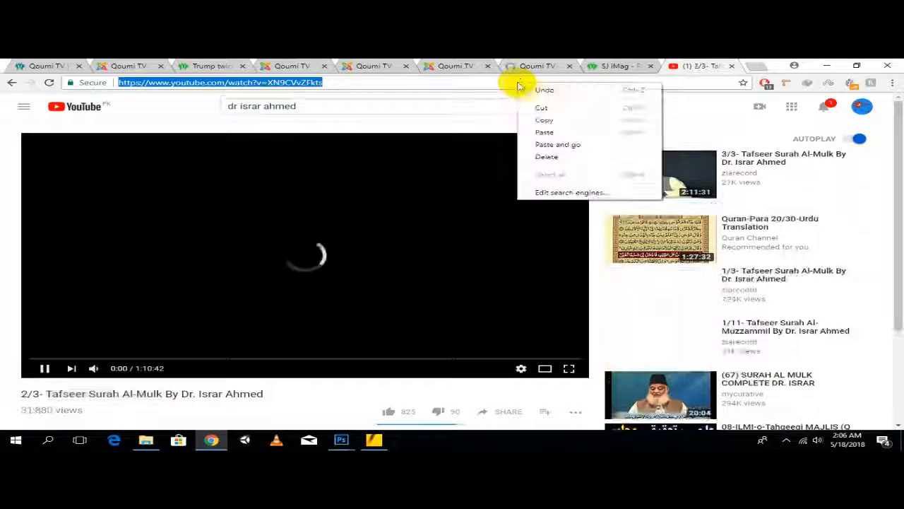
{"action": "left_click", "coordinate": [558, 121]}
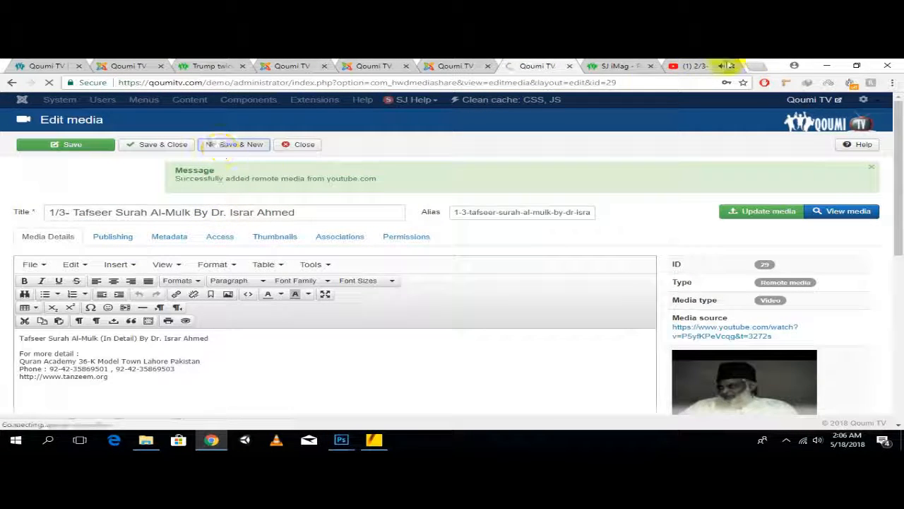
Pause the 2/3 video on YouTube and set the new media item's category to Tafseer Surah Al-Mulk
{"action": "left_click", "coordinate": [700, 65]}
{"action": "left_click", "coordinate": [537, 65]}
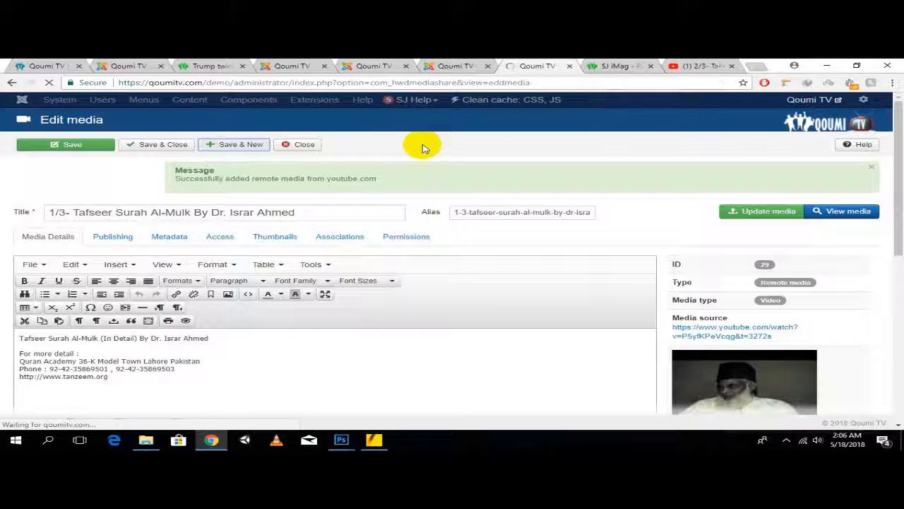
{"action": "left_click", "coordinate": [548, 142]}
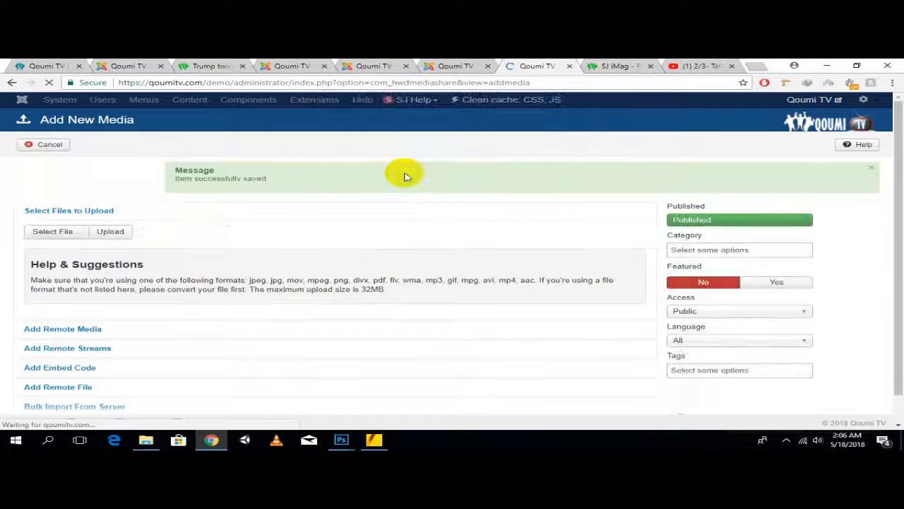
{"action": "scroll", "coordinate": [695, 223], "scroll_direction": "down", "scroll_amount": 1}
{"action": "left_click", "coordinate": [741, 219]}
{"action": "type", "text": "d"}
{"action": "key", "text": "BackSpace"}
{"action": "type", "text": "tar"}
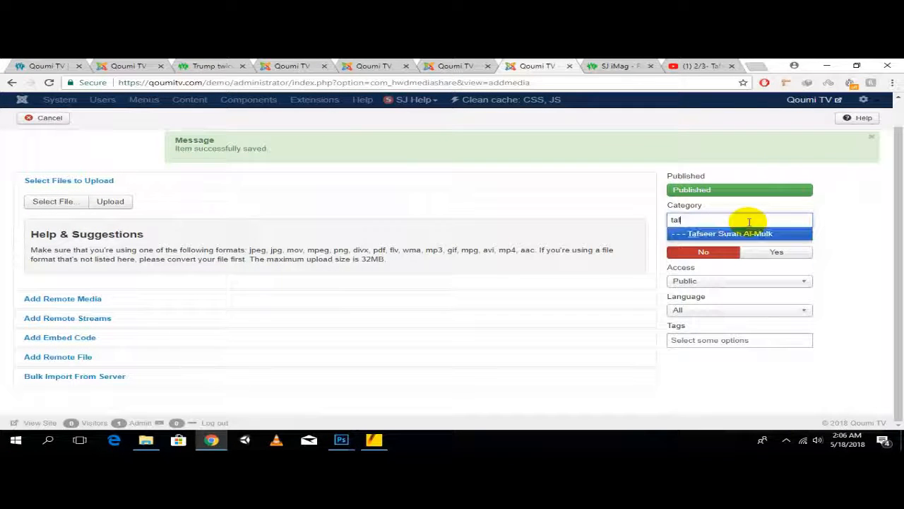
{"action": "left_click", "coordinate": [749, 232]}
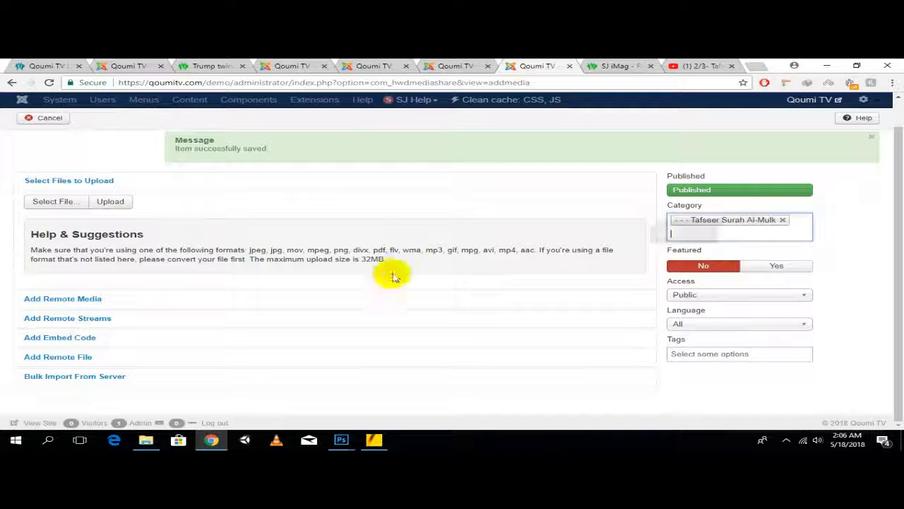
Paste the copied 2/3 video link as remote media and add it
{"action": "left_click", "coordinate": [81, 298]}
{"action": "right_click", "coordinate": [196, 233]}
{"action": "left_click", "coordinate": [212, 292]}
{"action": "left_click", "coordinate": [237, 305]}
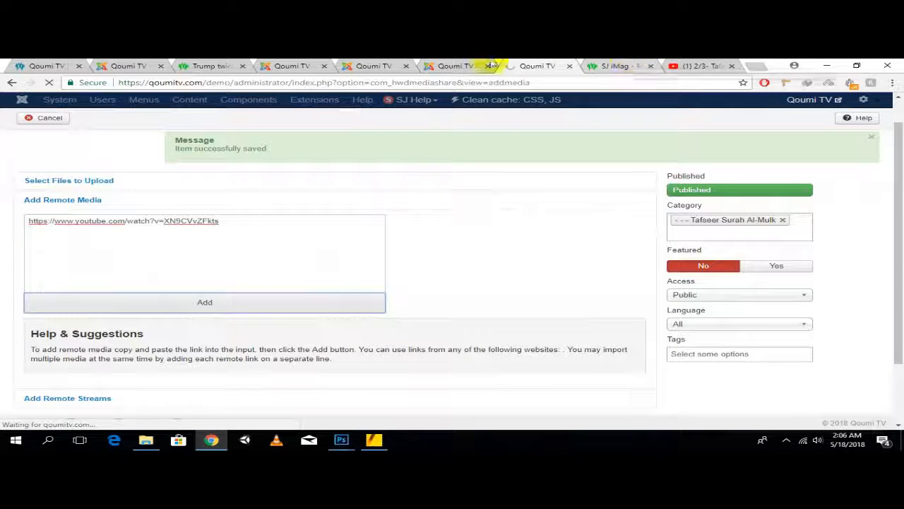
Open the 3/3 Tafseer Surah Al-Mulk video on YouTube and copy its web address
{"action": "left_click", "coordinate": [701, 65]}
{"action": "left_click", "coordinate": [809, 157]}
{"action": "right_click", "coordinate": [585, 82]}
{"action": "left_click", "coordinate": [611, 119]}
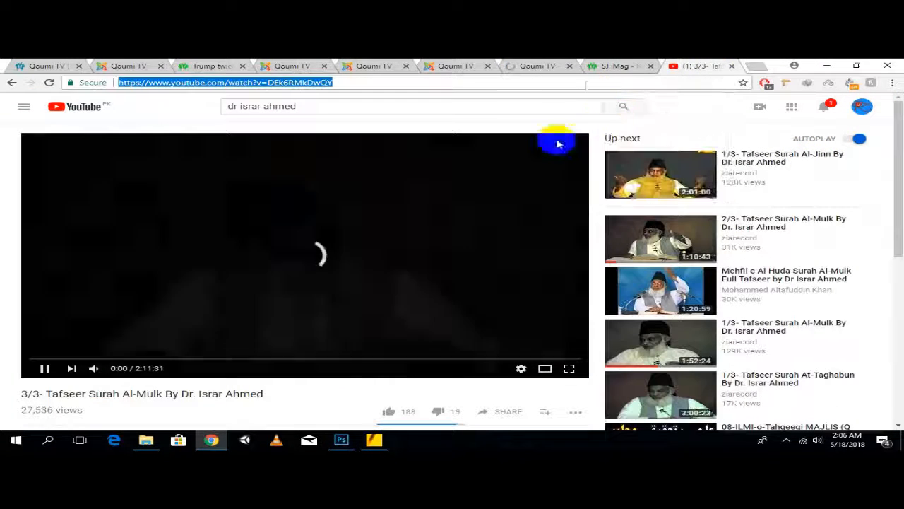
Return to the 2/3 media entry, save it and start a new media item
{"action": "left_click", "coordinate": [537, 65]}
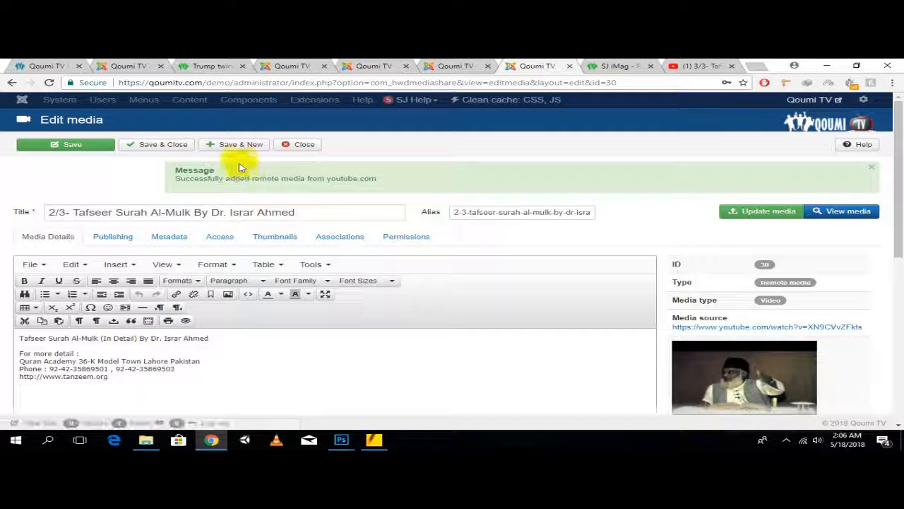
{"action": "left_click", "coordinate": [240, 148]}
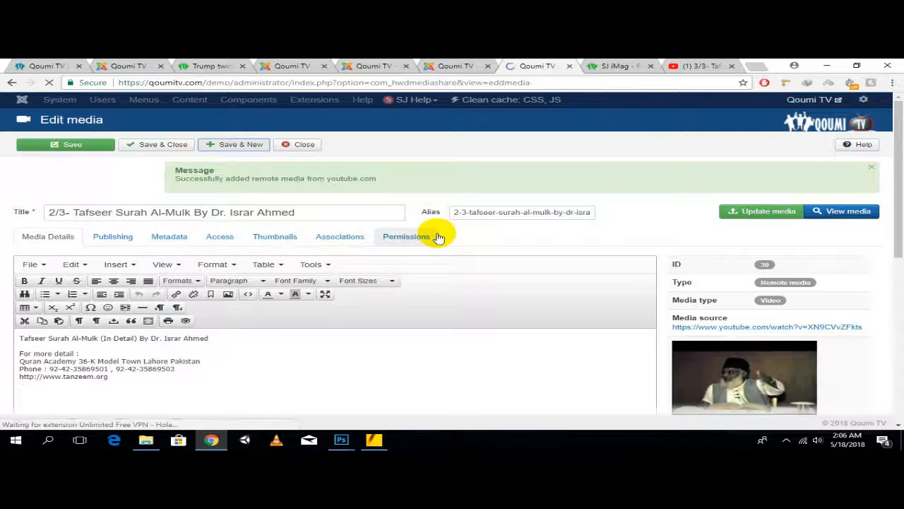
{"action": "left_click", "coordinate": [544, 149]}
Assign the third media item to the Tafseer Surah Al-Mulk category
{"action": "left_click", "coordinate": [720, 251]}
{"action": "type", "text": "tar"}
{"action": "key", "text": "BackSpace"}
{"action": "type", "text": "fseer Surah Al-Mulk"}
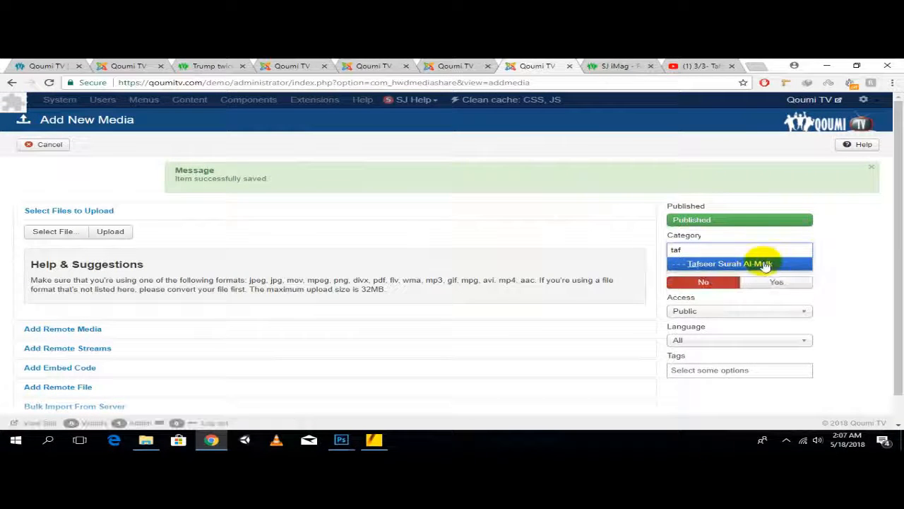
{"action": "left_click", "coordinate": [767, 262]}
Paste the copied 3/3 video link as remote media and add it
{"action": "left_click", "coordinate": [62, 329]}
{"action": "right_click", "coordinate": [113, 339]}
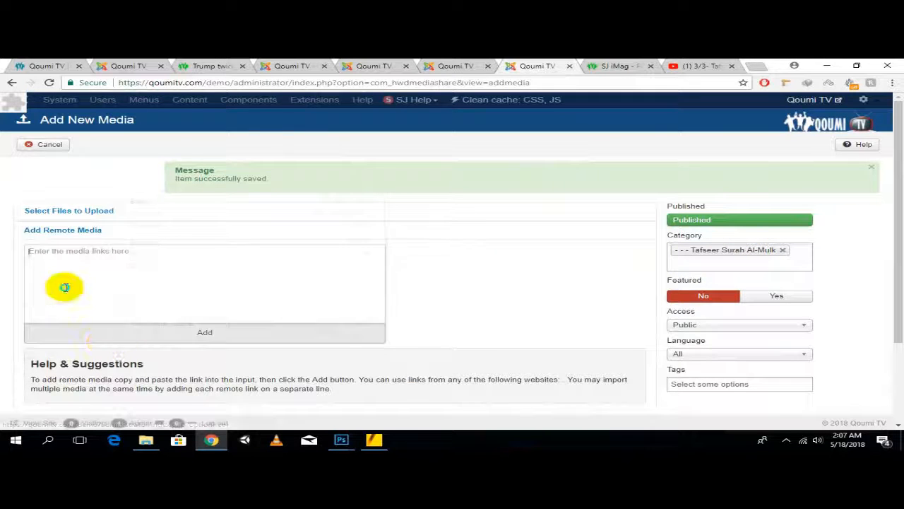
{"action": "right_click", "coordinate": [67, 289]}
{"action": "left_click", "coordinate": [121, 194]}
{"action": "left_click", "coordinate": [228, 328]}
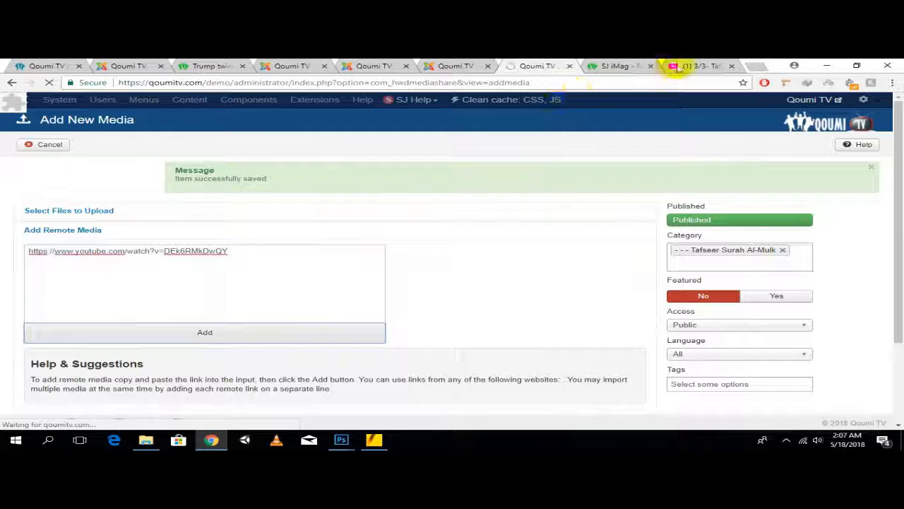
Switch to the YouTube video page and close it
{"action": "left_click", "coordinate": [714, 67]}
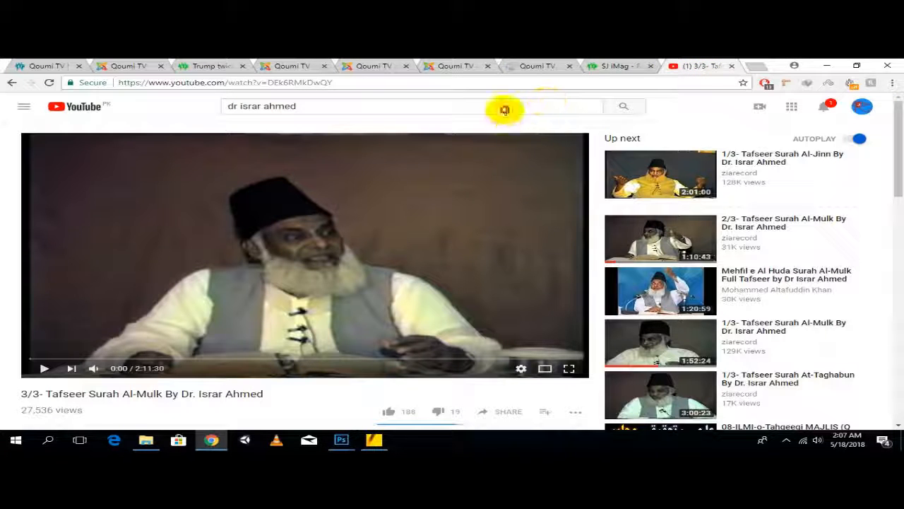
{"action": "left_click_drag", "start_coordinate": [506, 111], "coordinate": [66, 121]}
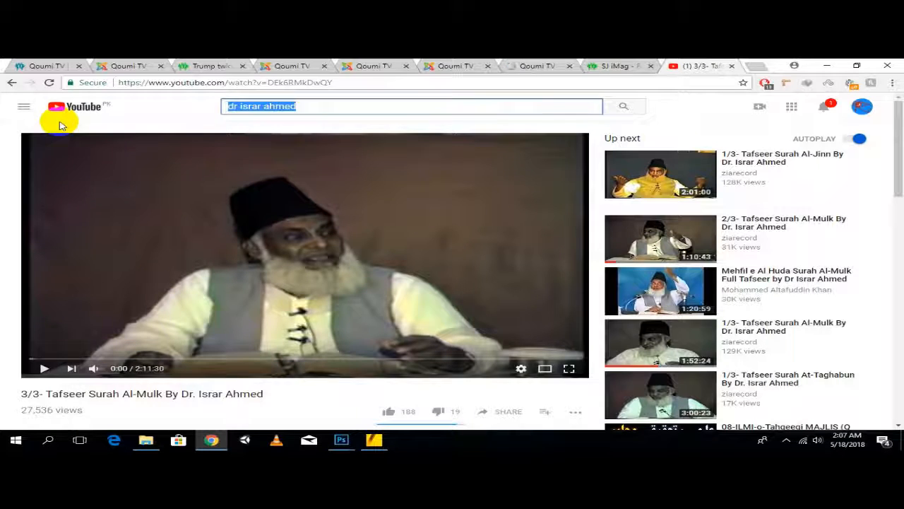
{"action": "left_click", "coordinate": [332, 111]}
{"action": "left_click", "coordinate": [732, 66]}
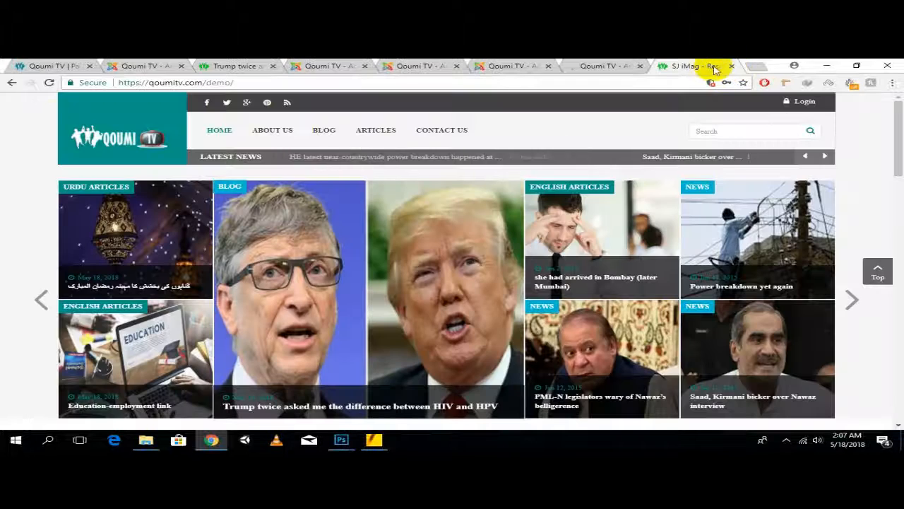
Save and close the 3/3 media entry, and move the Category Manager page after the media page
{"action": "left_click", "coordinate": [572, 66]}
{"action": "left_click", "coordinate": [162, 144]}
{"action": "left_click", "coordinate": [508, 65]}
{"action": "left_click_drag", "start_coordinate": [524, 67], "coordinate": [581, 64]}
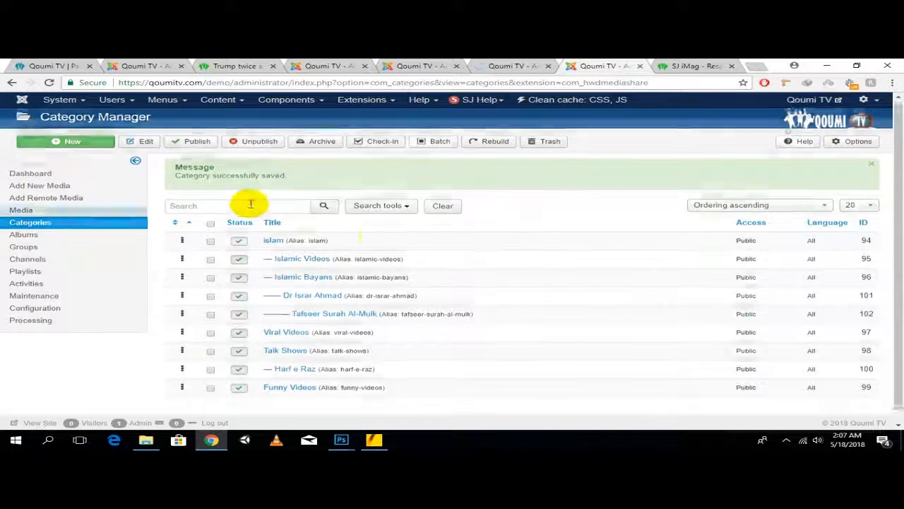
Switch to the demo site's front end and load its home page
{"action": "left_click", "coordinate": [686, 65]}
{"action": "left_click", "coordinate": [215, 130]}
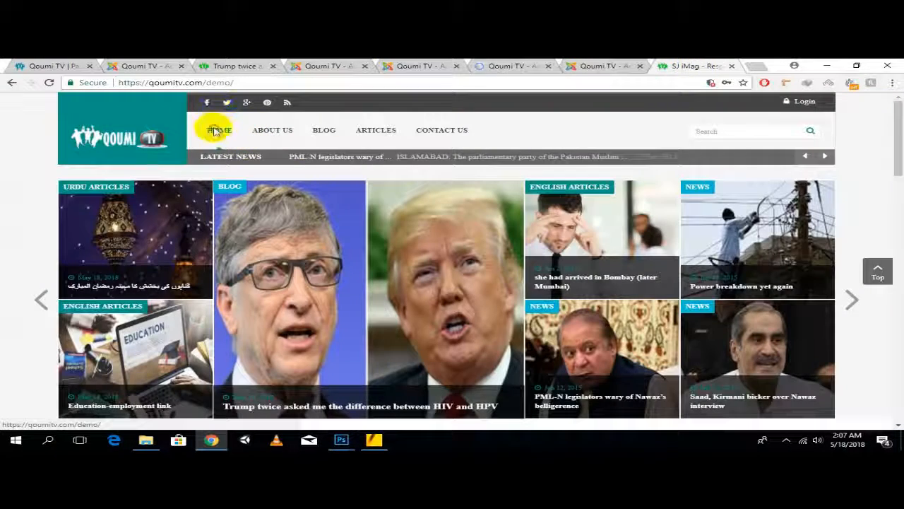
Switch to the administrator's Media page and start a new menu item in Menu - English
{"action": "right_click", "coordinate": [705, 63]}
{"action": "left_click", "coordinate": [704, 63]}
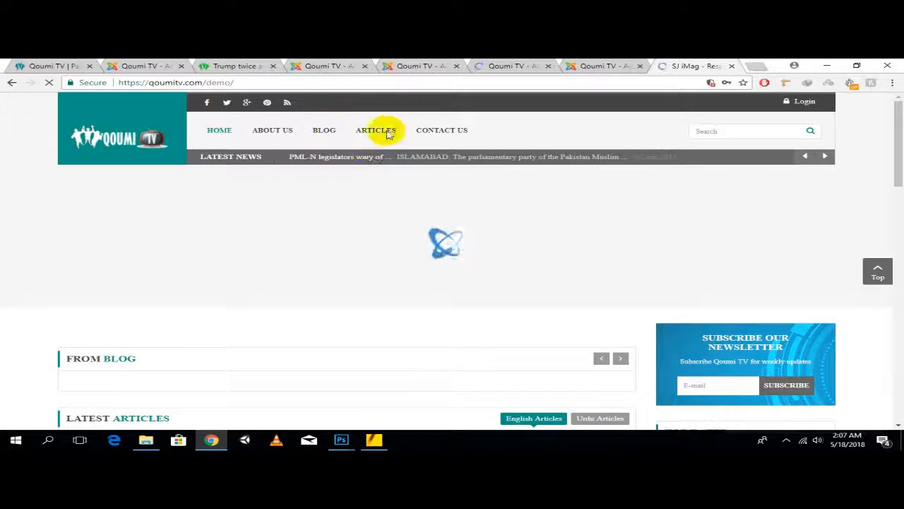
{"action": "left_click", "coordinate": [521, 65]}
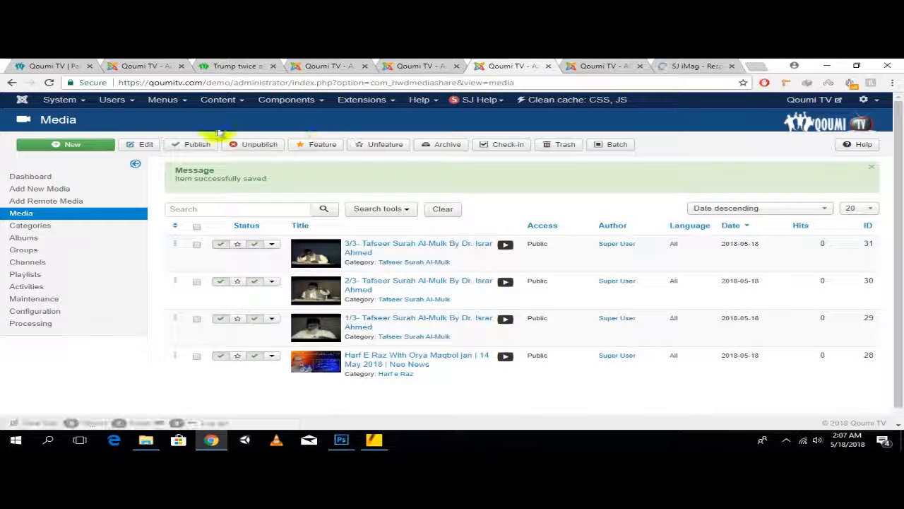
{"action": "left_click", "coordinate": [165, 100]}
{"action": "mouse_move", "coordinate": [192, 176]}
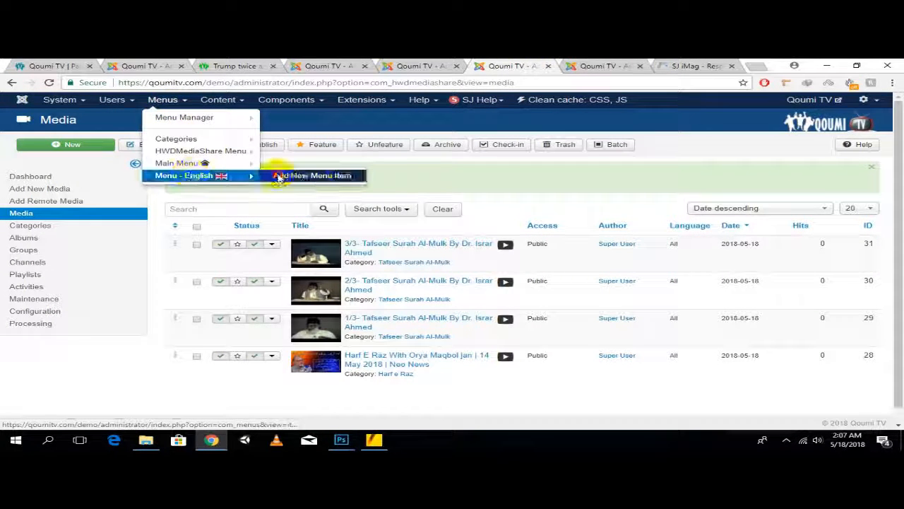
{"action": "left_click", "coordinate": [276, 176]}
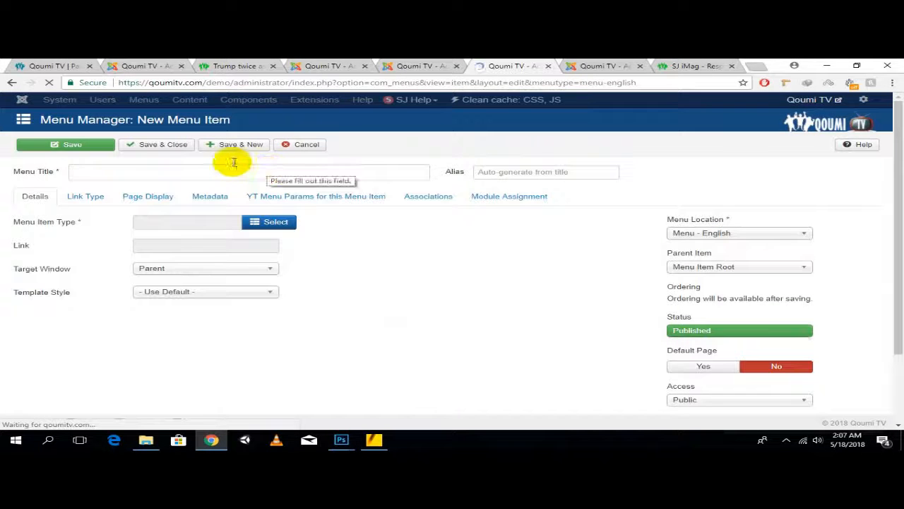
Title the menu item Islam and give it the alias islam
{"action": "type", "text": "Islam"}
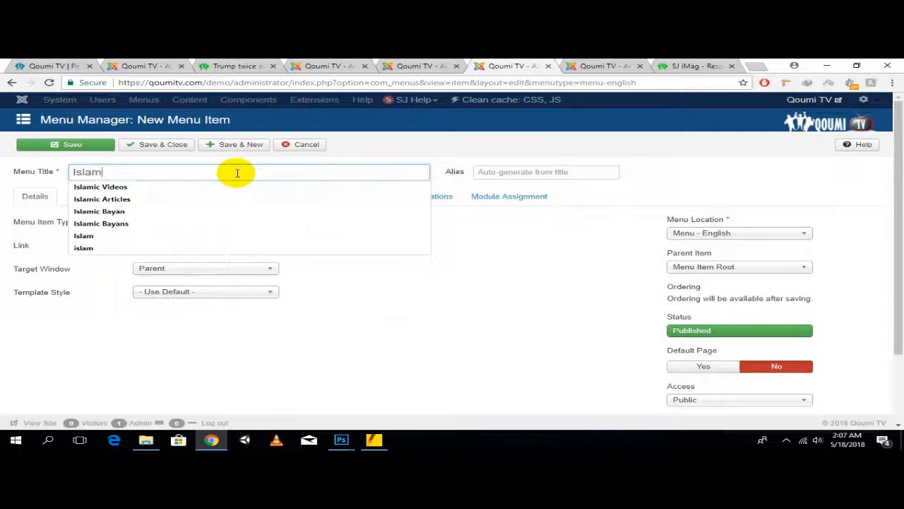
{"action": "key", "text": "Tab"}
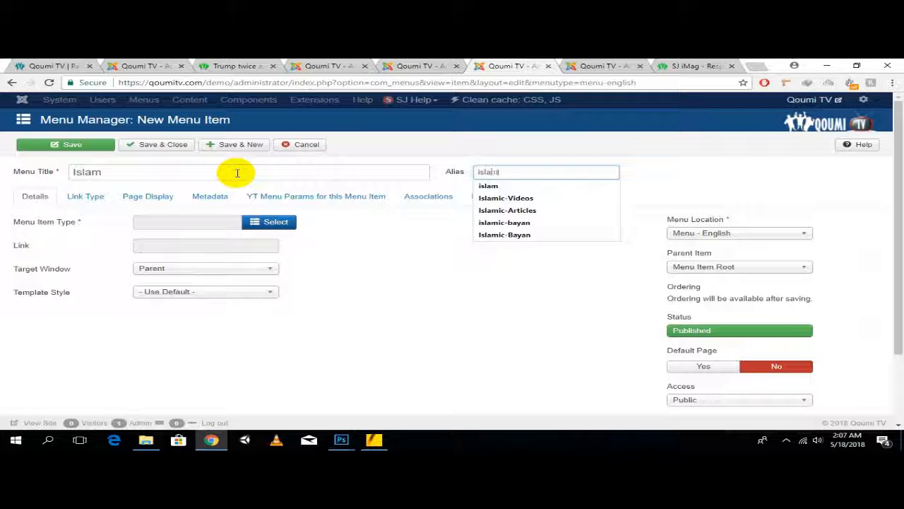
{"action": "left_click", "coordinate": [72, 224]}
Make the Islam menu item an External URL linking to #, and save it with another new item started
{"action": "left_click", "coordinate": [259, 225]}
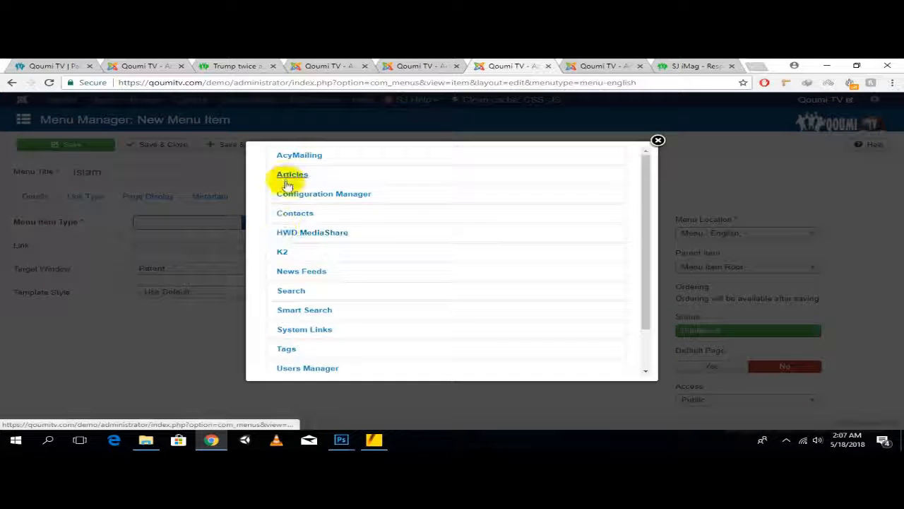
{"action": "scroll", "coordinate": [332, 270], "scroll_direction": "down", "scroll_amount": 1}
{"action": "left_click", "coordinate": [316, 279]}
{"action": "scroll", "coordinate": [339, 260], "scroll_direction": "down", "scroll_amount": 1}
{"action": "left_click", "coordinate": [308, 255]}
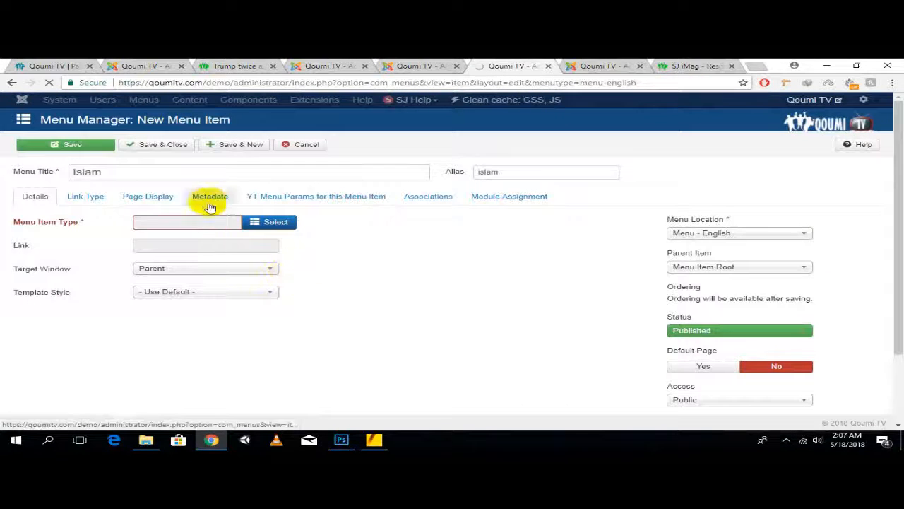
{"action": "left_click", "coordinate": [200, 246]}
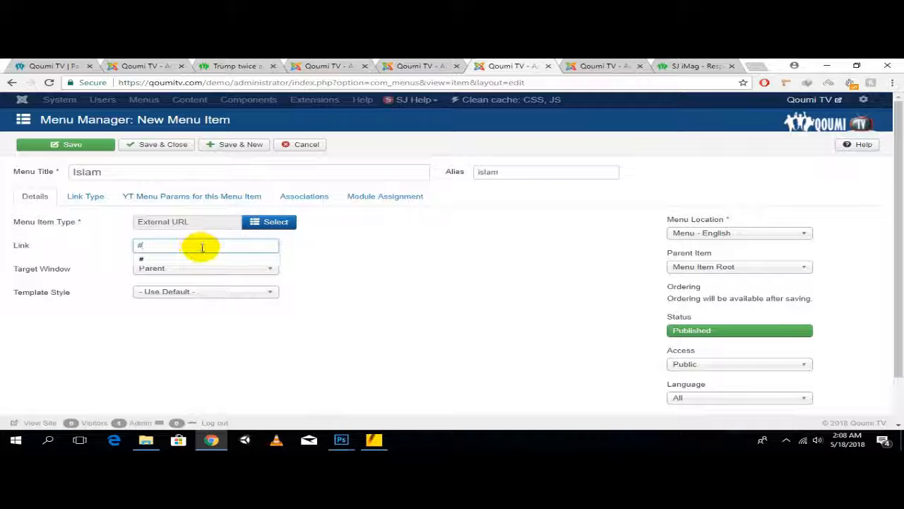
{"action": "left_click", "coordinate": [235, 147]}
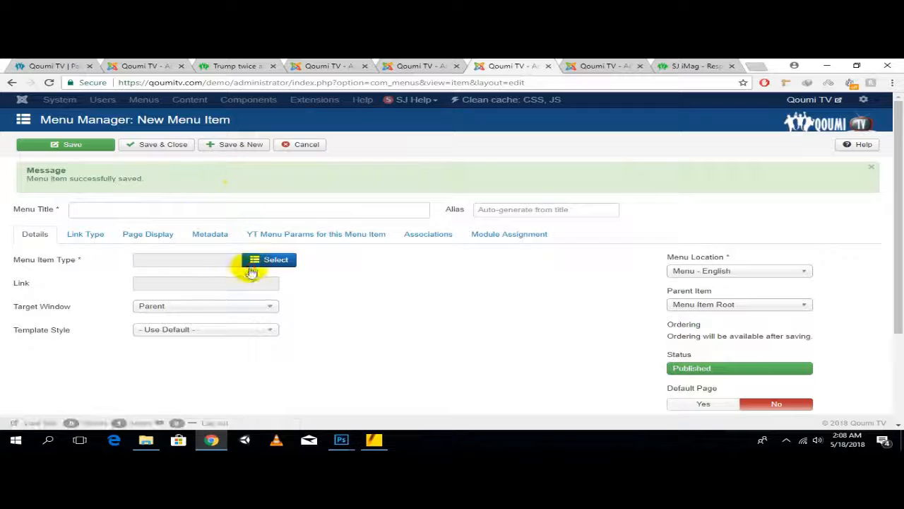
Set the new menu item's type to HWD MediaShare Categories and its parent item to Islam
{"action": "left_click", "coordinate": [252, 267]}
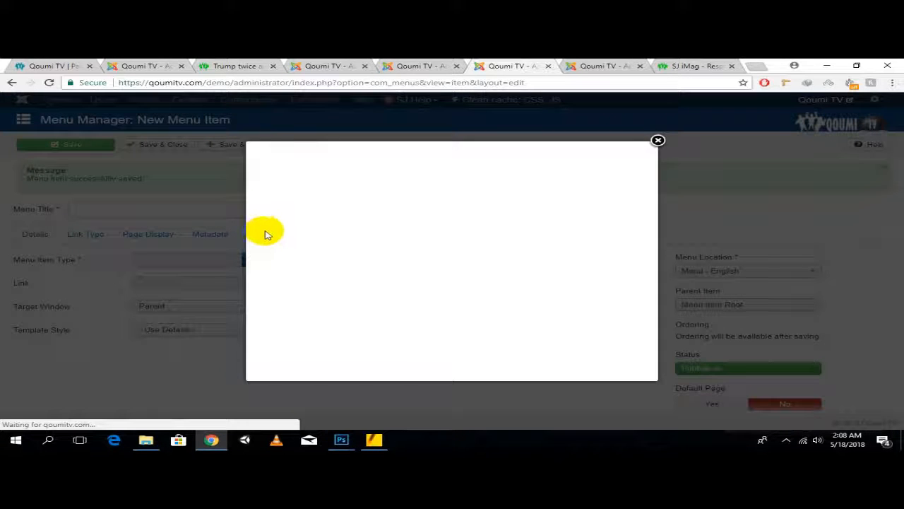
{"action": "left_click", "coordinate": [308, 233]}
{"action": "scroll", "coordinate": [407, 212], "scroll_direction": "down", "scroll_amount": 2}
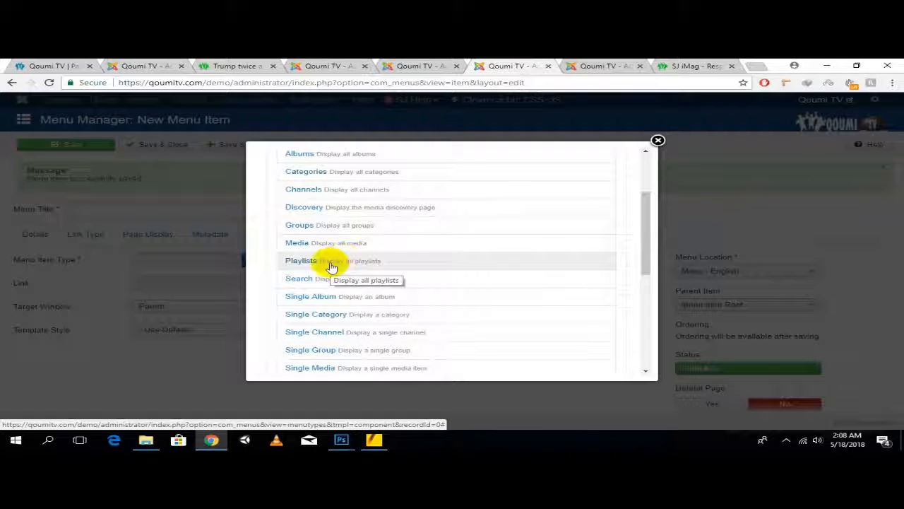
{"action": "left_click", "coordinate": [309, 172]}
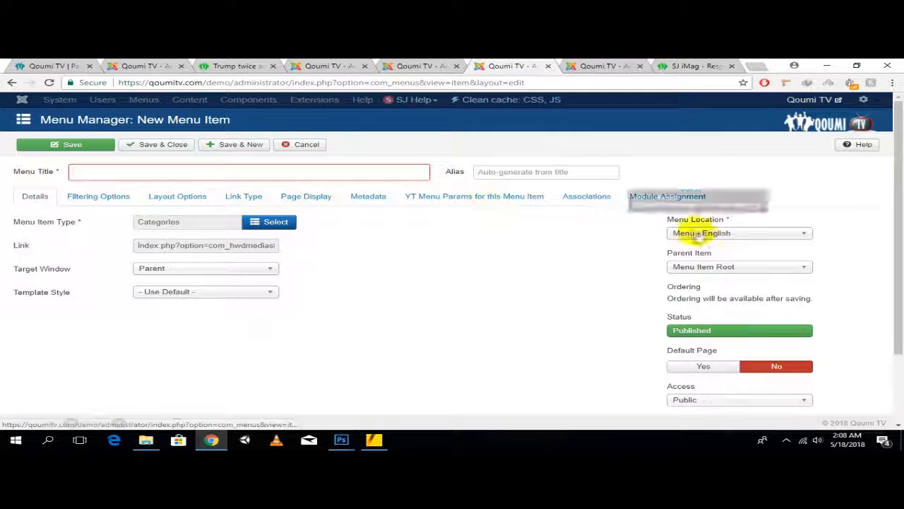
{"action": "left_click", "coordinate": [716, 266]}
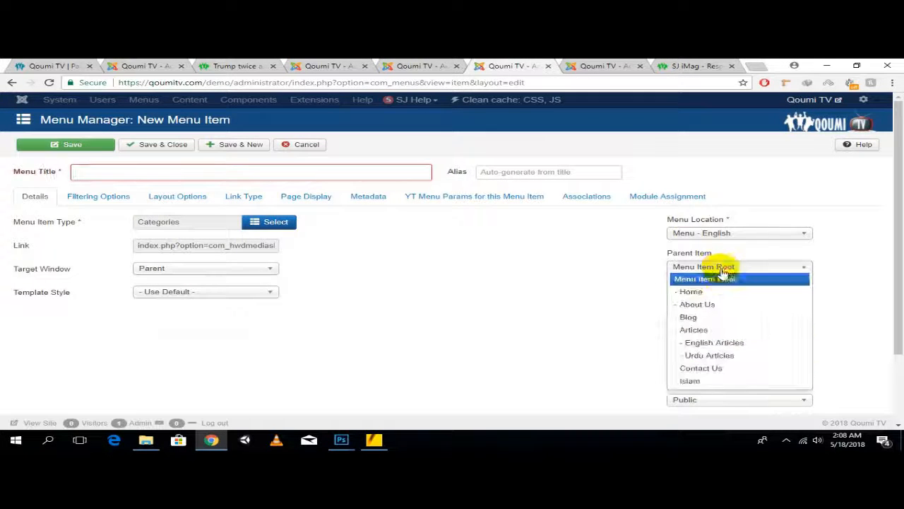
{"action": "left_click", "coordinate": [696, 381]}
Set the parent category in the menu item's filtering options to Islamic Bayans
{"action": "left_click", "coordinate": [136, 200]}
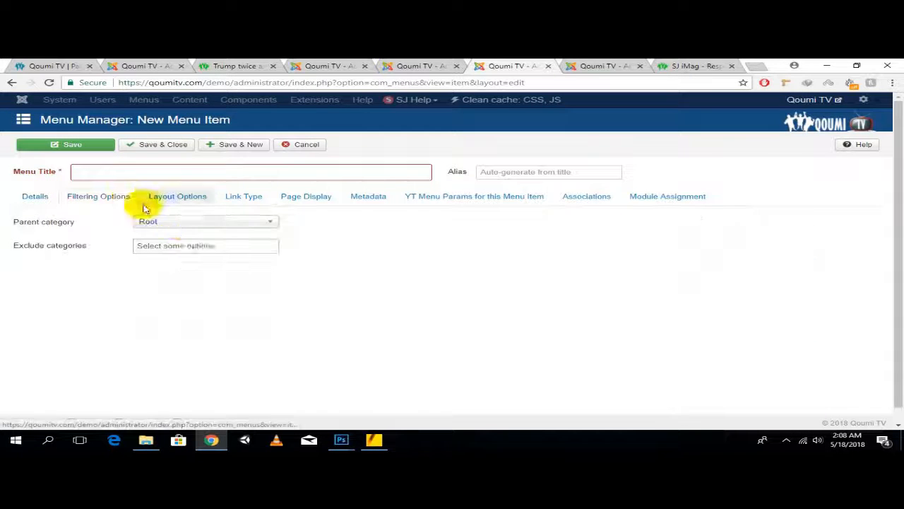
{"action": "left_click", "coordinate": [205, 222]}
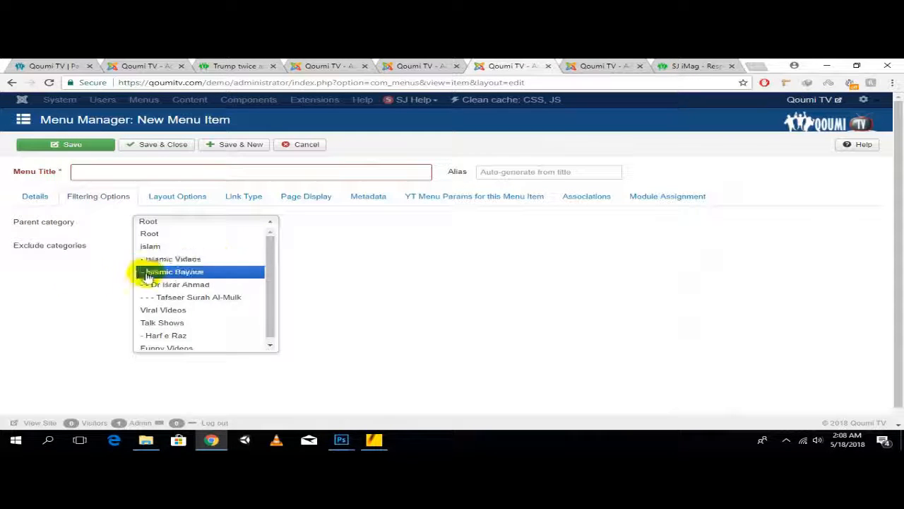
{"action": "left_click", "coordinate": [198, 273]}
Title the menu item Islamic Bayans, check its parent item, and save it with another new item started
{"action": "left_click", "coordinate": [192, 176]}
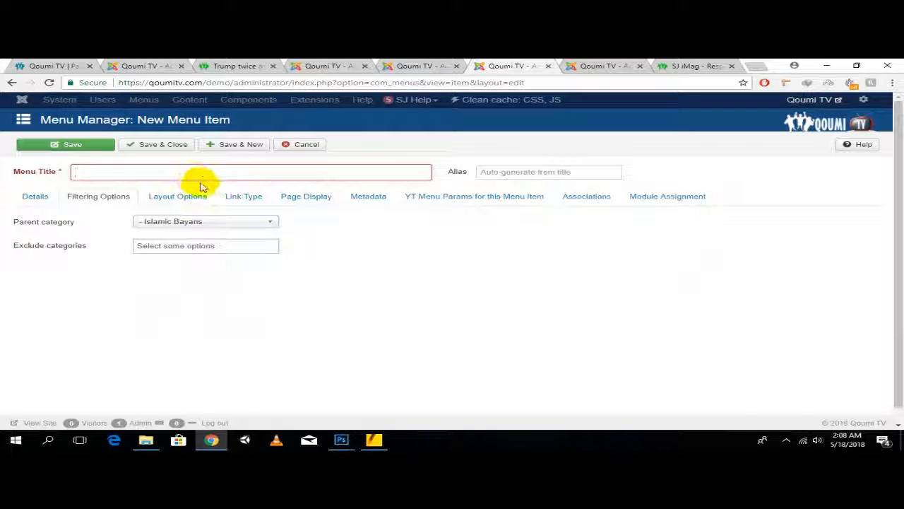
{"action": "type", "text": "Islamic Bayans"}
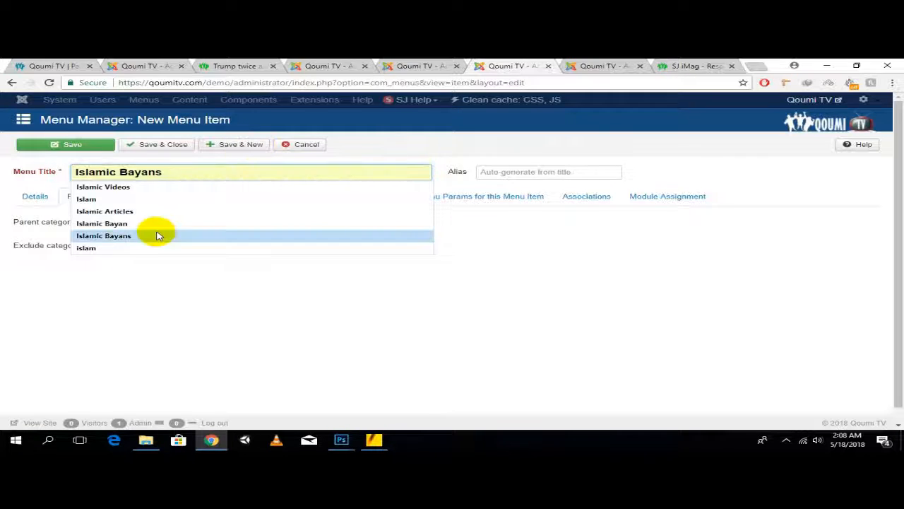
{"action": "left_click", "coordinate": [158, 236]}
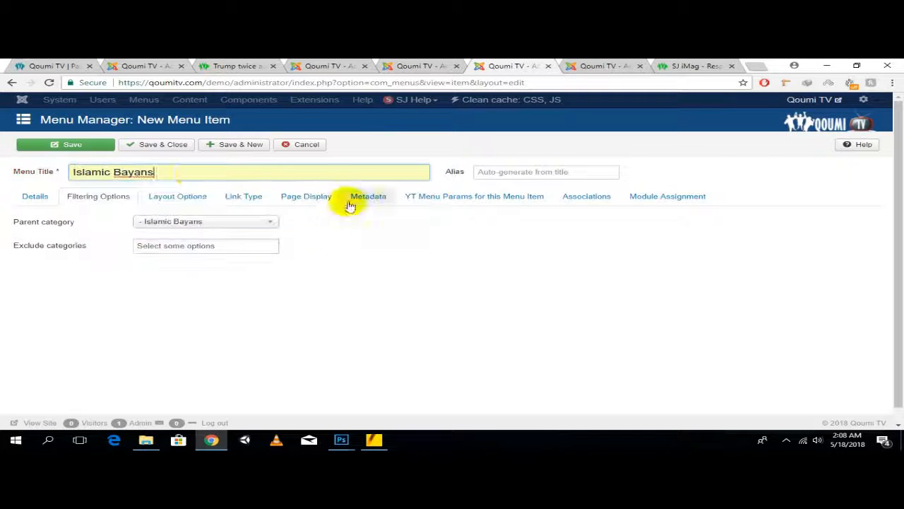
{"action": "left_click", "coordinate": [33, 196]}
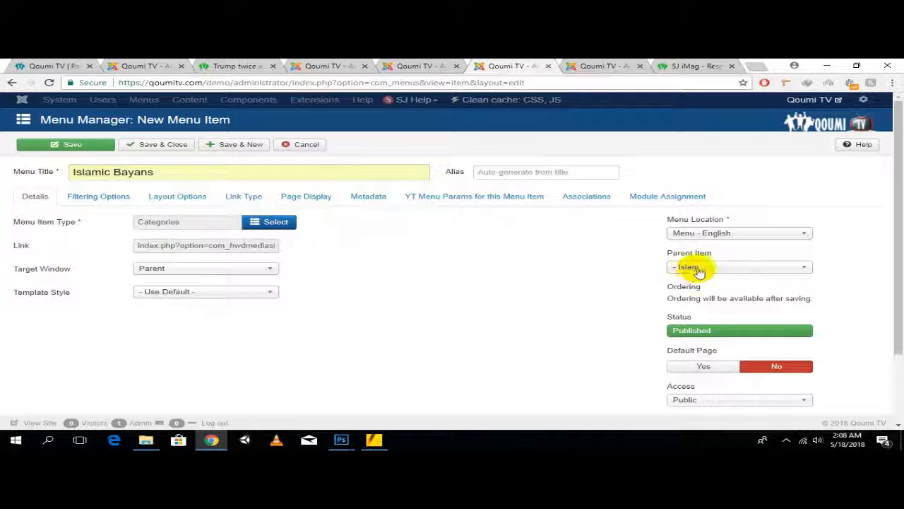
{"action": "left_click", "coordinate": [253, 146]}
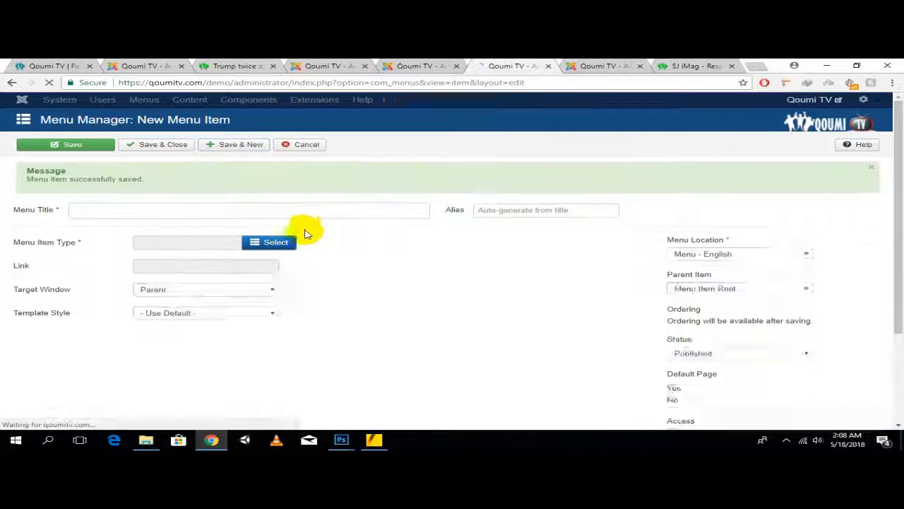
Set the new menu item's type to HWD MediaShare Media and title it Dr Israr Ahmad
{"action": "left_click", "coordinate": [284, 261]}
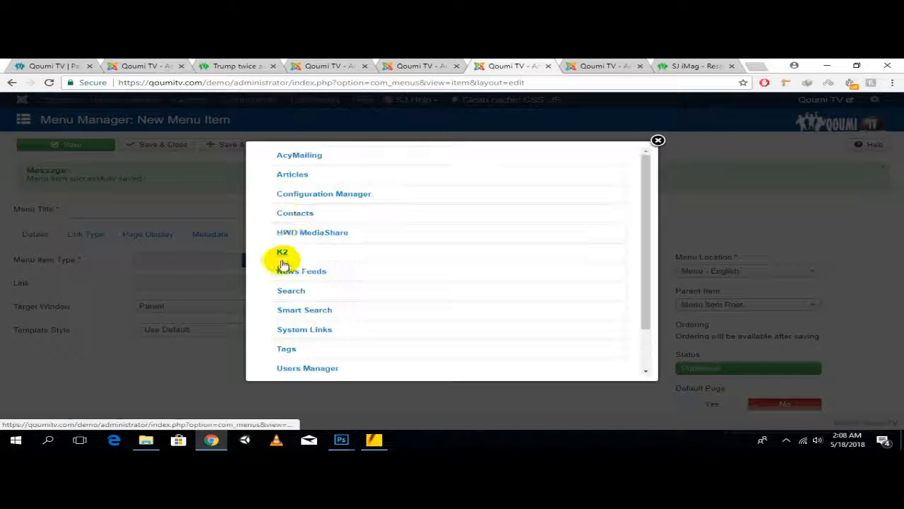
{"action": "left_click", "coordinate": [313, 231]}
{"action": "scroll", "coordinate": [327, 244], "scroll_direction": "down", "scroll_amount": 2}
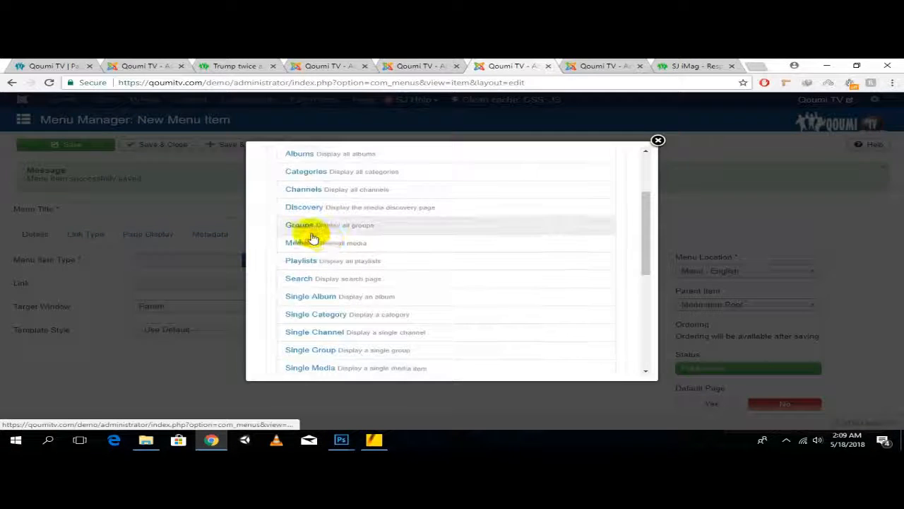
{"action": "left_click", "coordinate": [304, 246]}
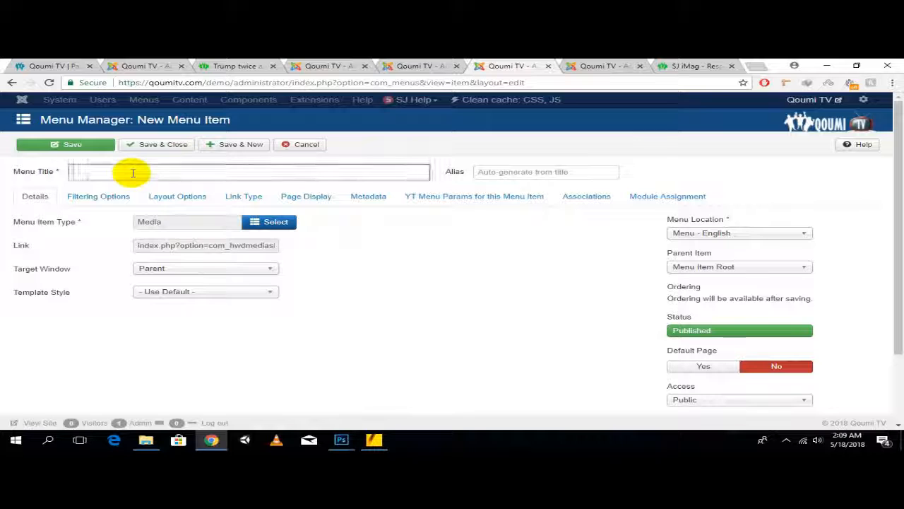
{"action": "left_click", "coordinate": [132, 173]}
{"action": "type", "text": "Dr"}
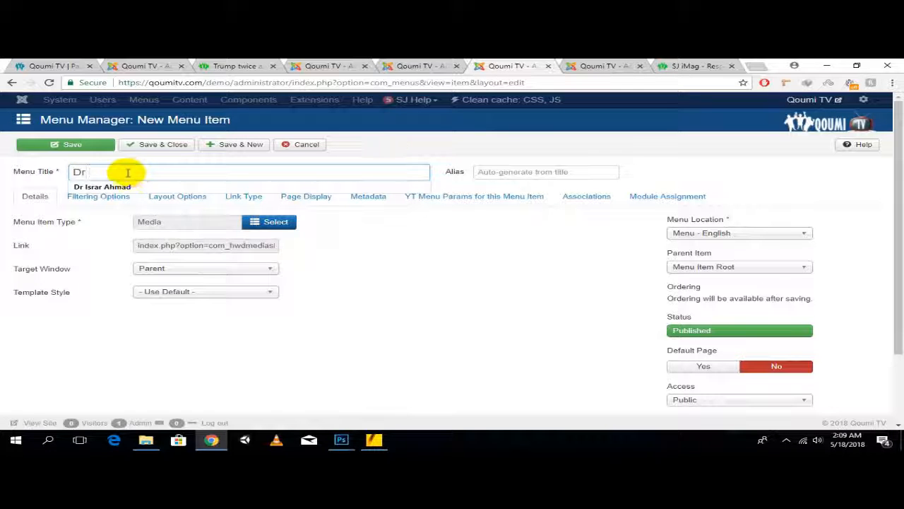
{"action": "left_click", "coordinate": [102, 186]}
{"action": "left_click_drag", "start_coordinate": [71, 195], "coordinate": [179, 220]}
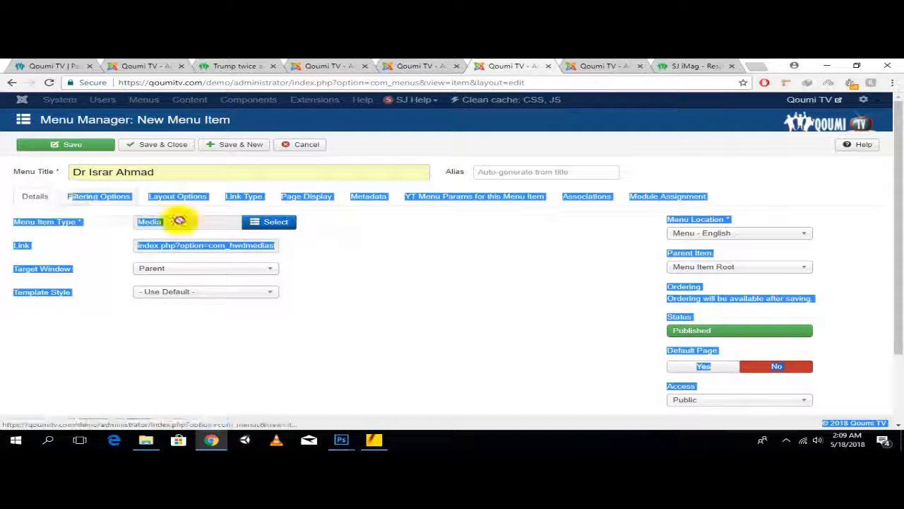
Replace All Categories with the Dr Israr Ahmad category in the menu item's filtering options
{"action": "left_click", "coordinate": [123, 197]}
{"action": "left_click", "coordinate": [286, 294]}
{"action": "scroll", "coordinate": [203, 281], "scroll_direction": "down", "scroll_amount": 1}
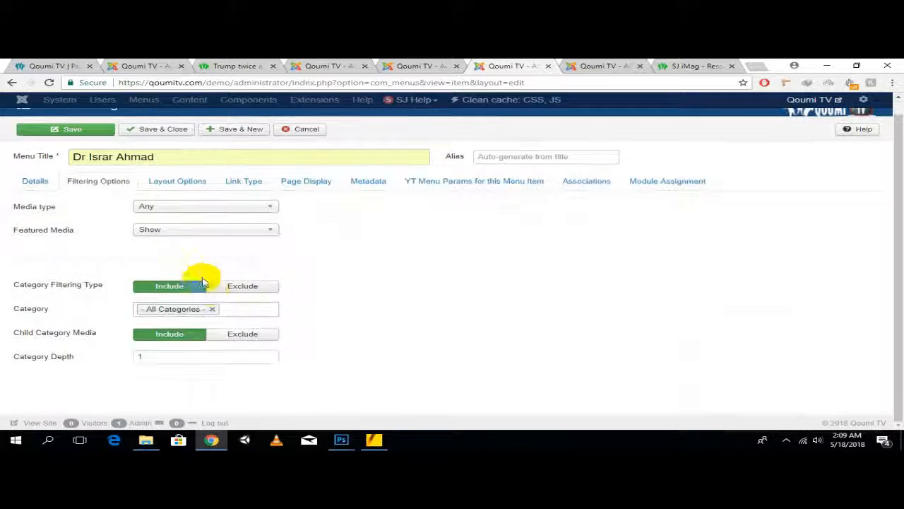
{"action": "left_click", "coordinate": [212, 309]}
{"action": "type", "text": "dr"}
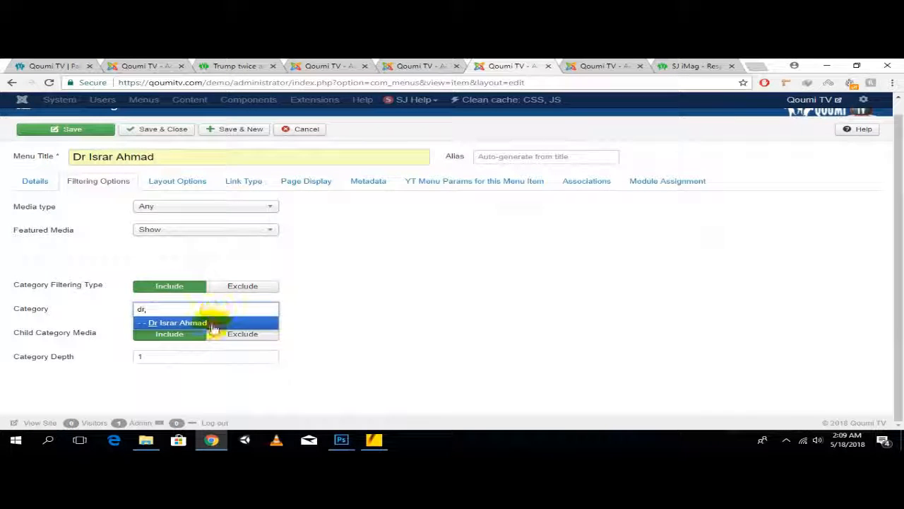
{"action": "left_click", "coordinate": [212, 323]}
{"action": "scroll", "coordinate": [339, 212], "scroll_direction": "up", "scroll_amount": 1}
Set the Dr Israr Ahmad item's parent to Islamic Bayans and save it with another new item started
{"action": "left_click", "coordinate": [24, 196]}
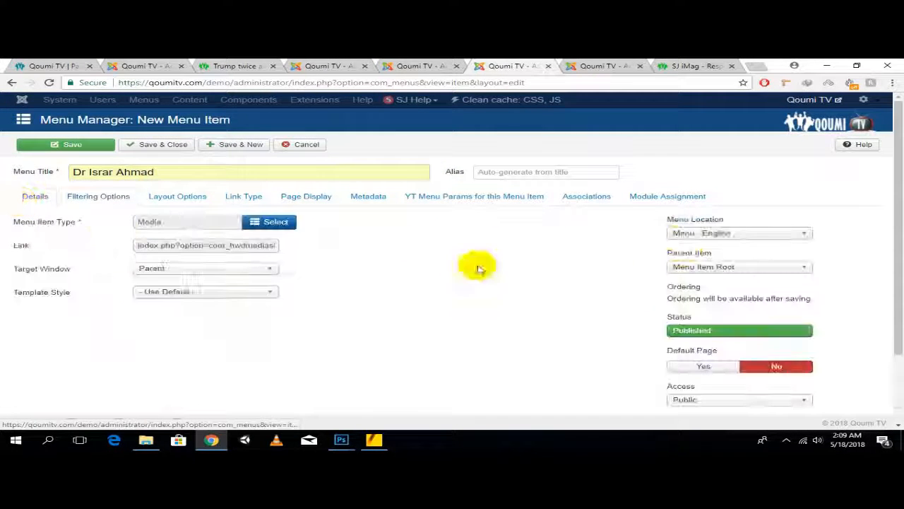
{"action": "left_click", "coordinate": [763, 267]}
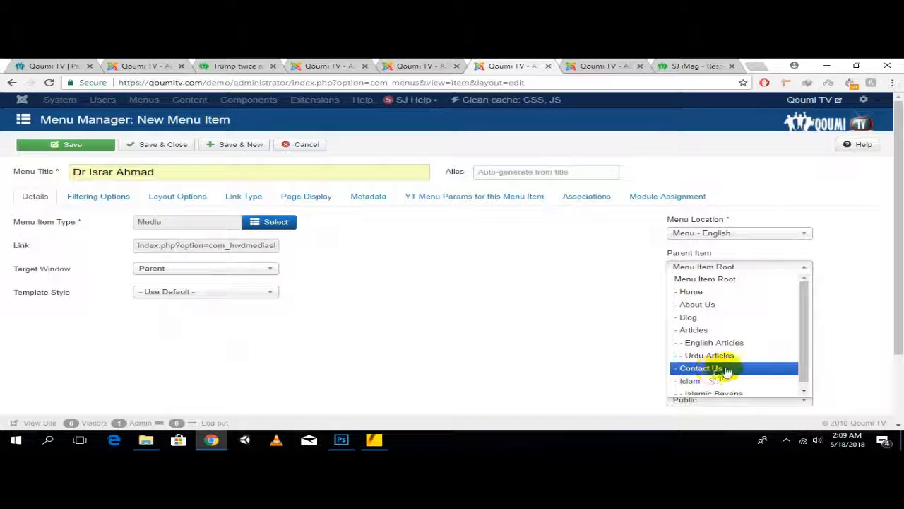
{"action": "left_click", "coordinate": [735, 389]}
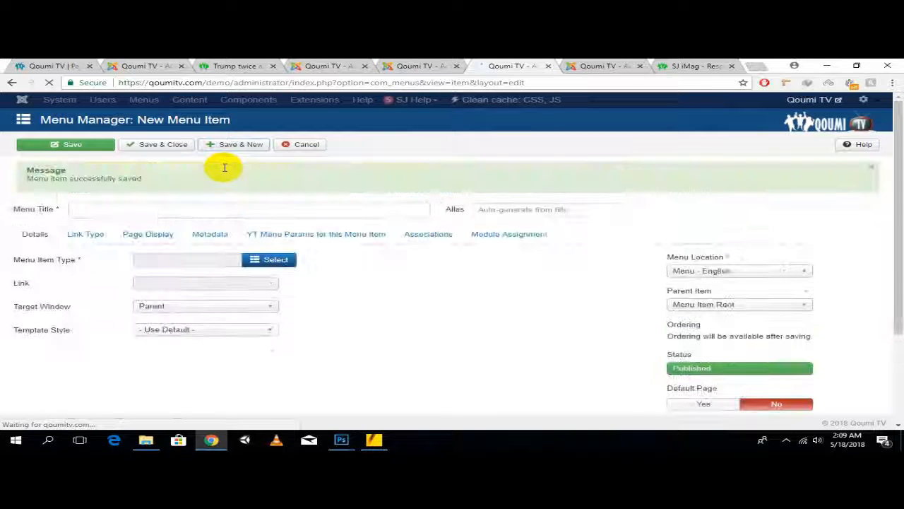
Set the new menu item's type to HWD MediaShare Media
{"action": "left_click", "coordinate": [267, 260]}
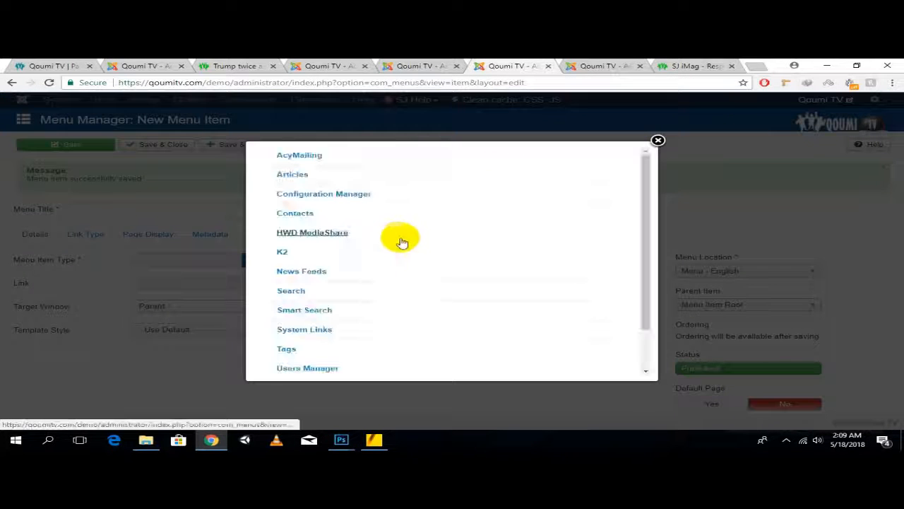
{"action": "left_click", "coordinate": [300, 235]}
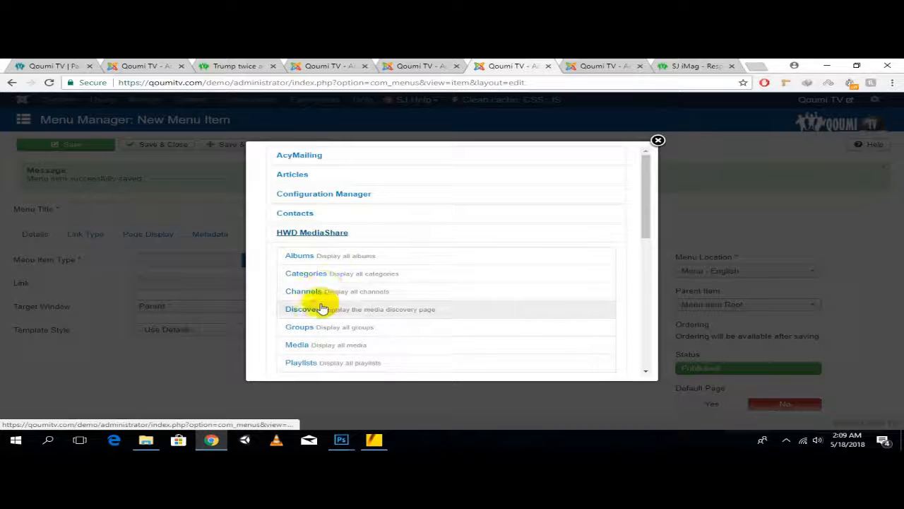
{"action": "scroll", "coordinate": [317, 306], "scroll_direction": "down", "scroll_amount": 1}
{"action": "left_click", "coordinate": [292, 292]}
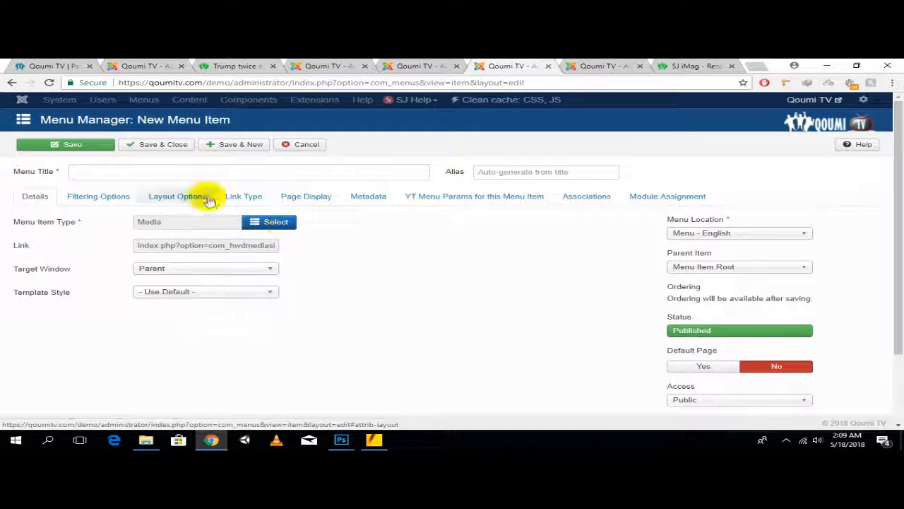
Filter the menu item to the Tafseer Surah Al-Mulk category and title it Tafseer Surah Al-Mulk
{"action": "left_click", "coordinate": [110, 196]}
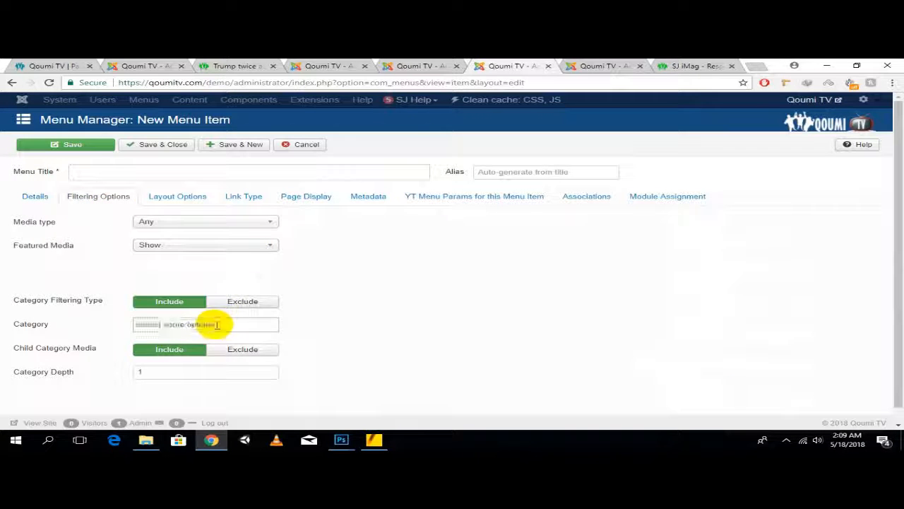
{"action": "left_click", "coordinate": [218, 325]}
{"action": "type", "text": "ta"}
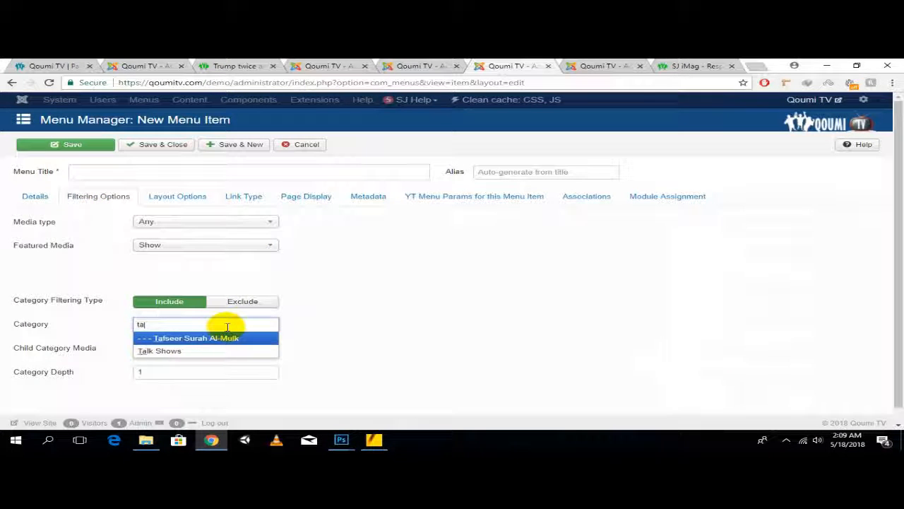
{"action": "left_click", "coordinate": [227, 337]}
{"action": "left_click", "coordinate": [84, 149]}
{"action": "left_click", "coordinate": [115, 174]}
{"action": "type", "text": "Tafseer Surah Al-Mulk"}
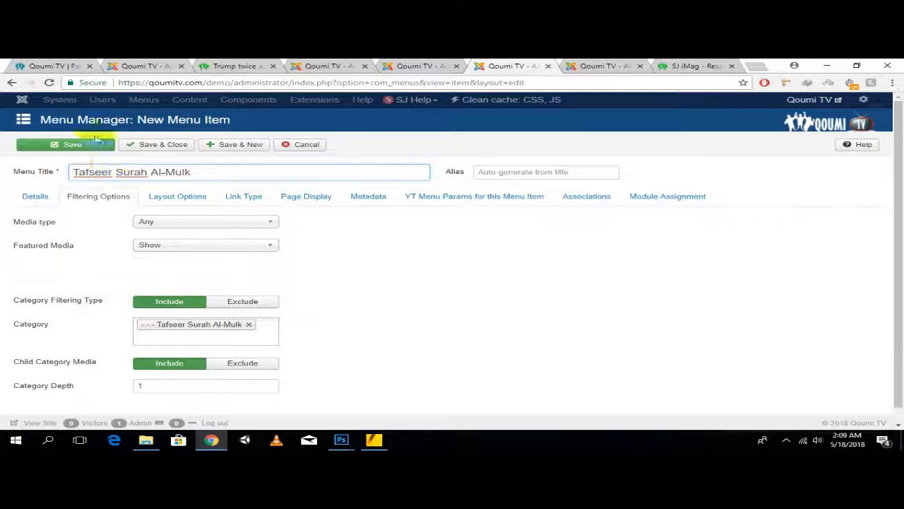
Set the Tafseer Surah Al-Mulk item's parent to Dr Israr Ahmad, then save and close it
{"action": "left_click", "coordinate": [35, 196]}
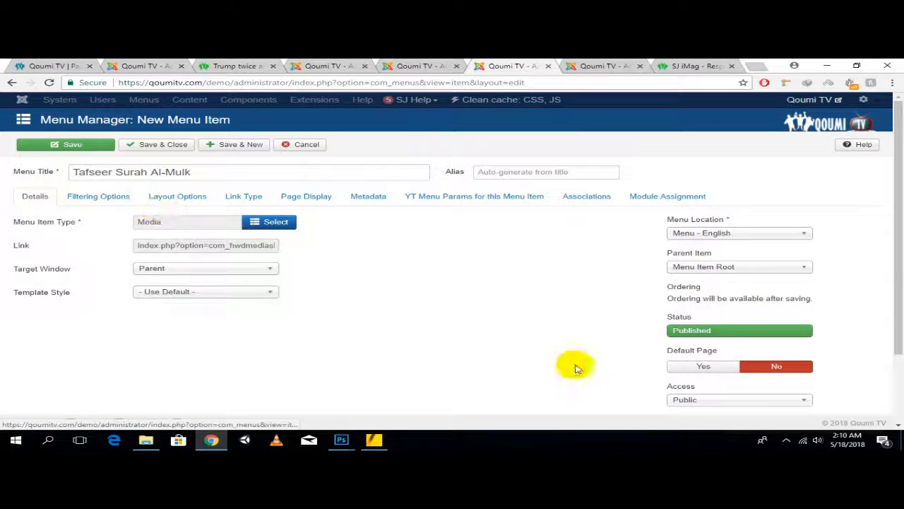
{"action": "left_click", "coordinate": [702, 266]}
{"action": "type", "text": "dr"}
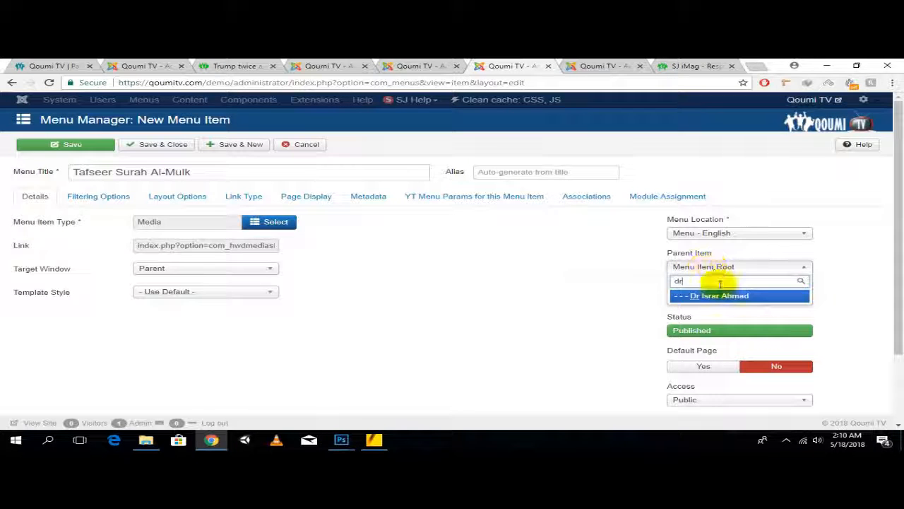
{"action": "left_click", "coordinate": [722, 297]}
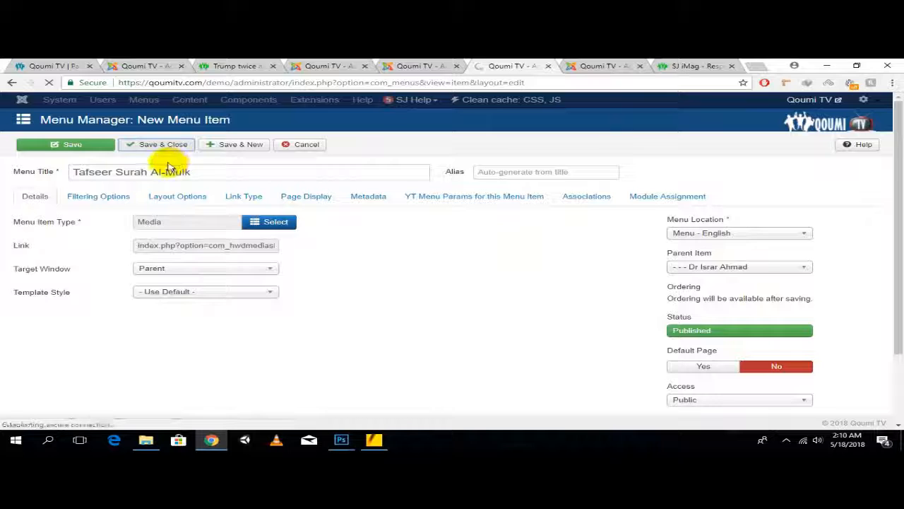
Reload the demo site's home page and open Tafseer Surah Al-Mulk through Islam, Islamic Bayans and Dr Israr Ahmad
{"action": "left_click", "coordinate": [671, 65]}
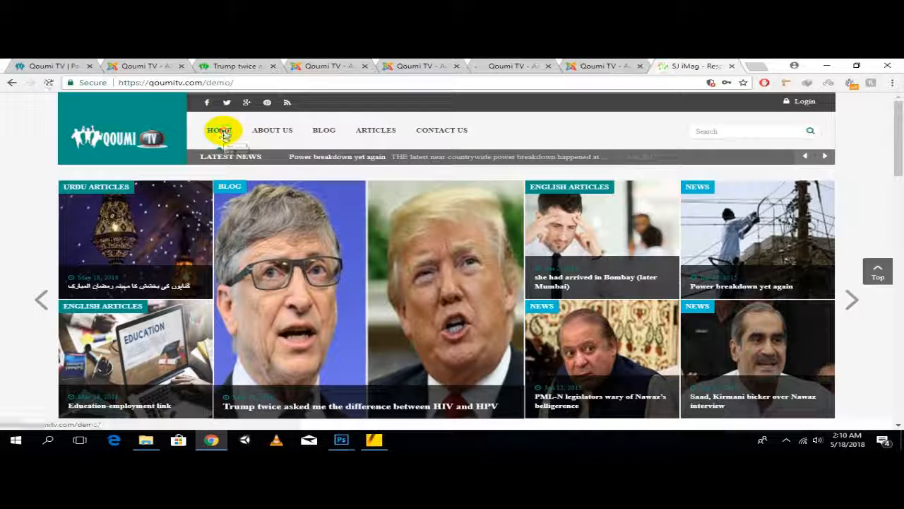
{"action": "right_click", "coordinate": [711, 66]}
{"action": "left_click", "coordinate": [715, 63]}
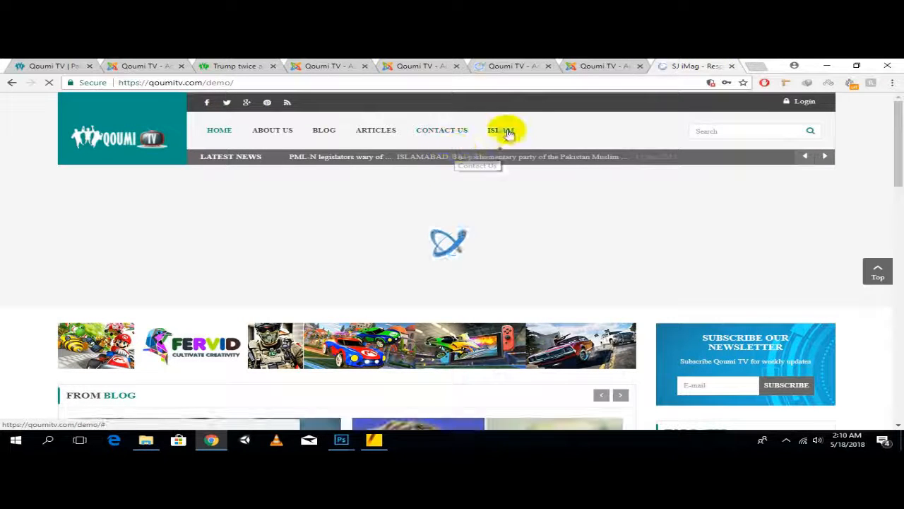
{"action": "mouse_move", "coordinate": [508, 133]}
{"action": "mouse_move", "coordinate": [502, 157]}
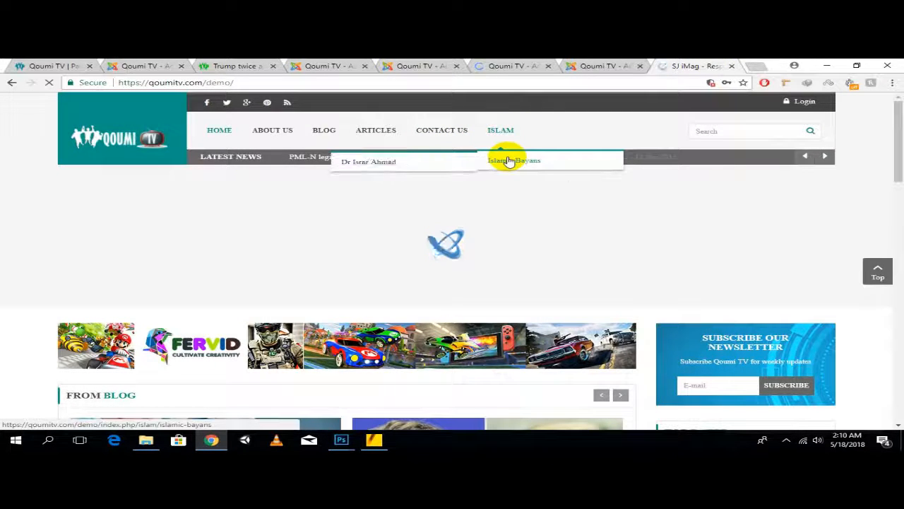
{"action": "mouse_move", "coordinate": [381, 164]}
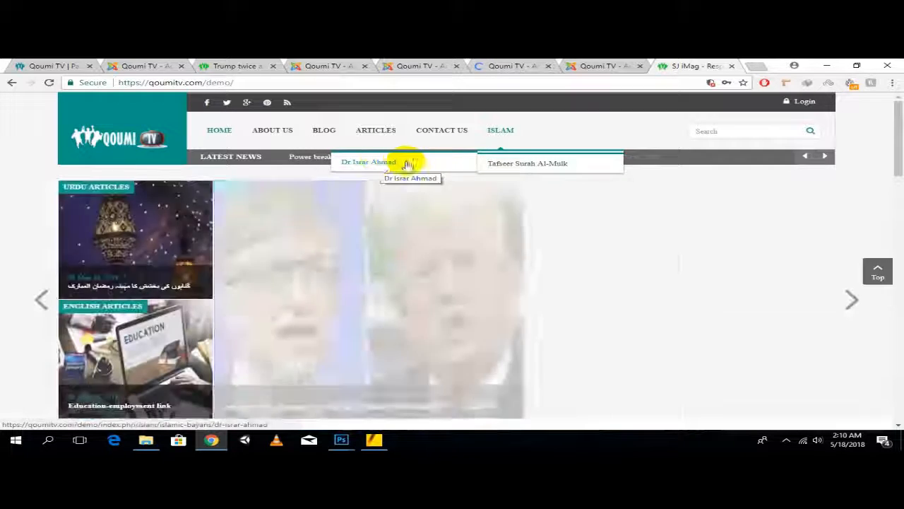
{"action": "left_click", "coordinate": [500, 166]}
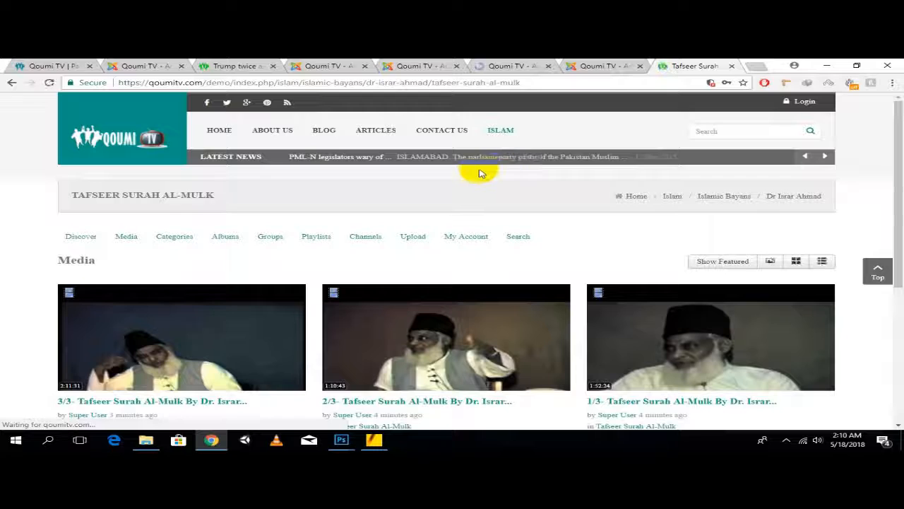
Look over the Tafseer Surah Al-Mulk media listing and open the 3/3 video's page to check its player
{"action": "scroll", "coordinate": [529, 184], "scroll_direction": "down", "scroll_amount": 3}
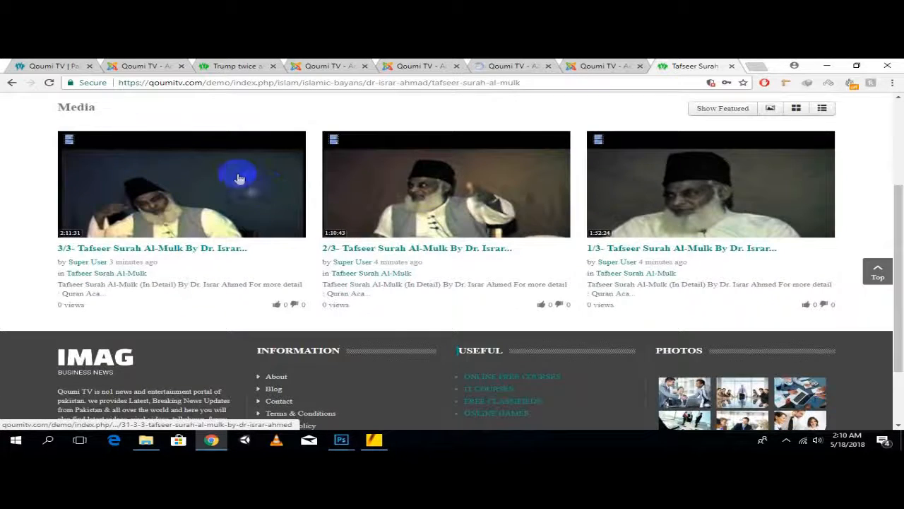
{"action": "scroll", "coordinate": [689, 215], "scroll_direction": "up", "scroll_amount": 3}
{"action": "scroll", "coordinate": [14, 283], "scroll_direction": "down", "scroll_amount": 2}
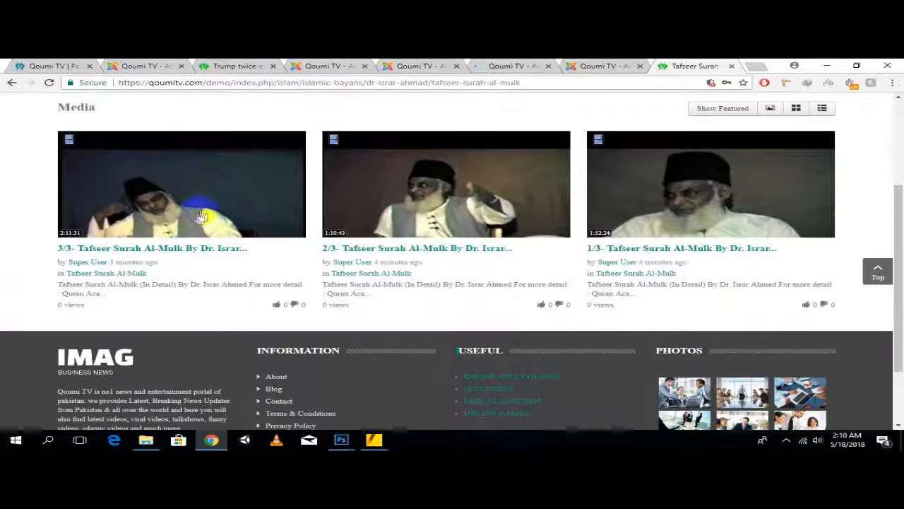
{"action": "left_click", "coordinate": [201, 214]}
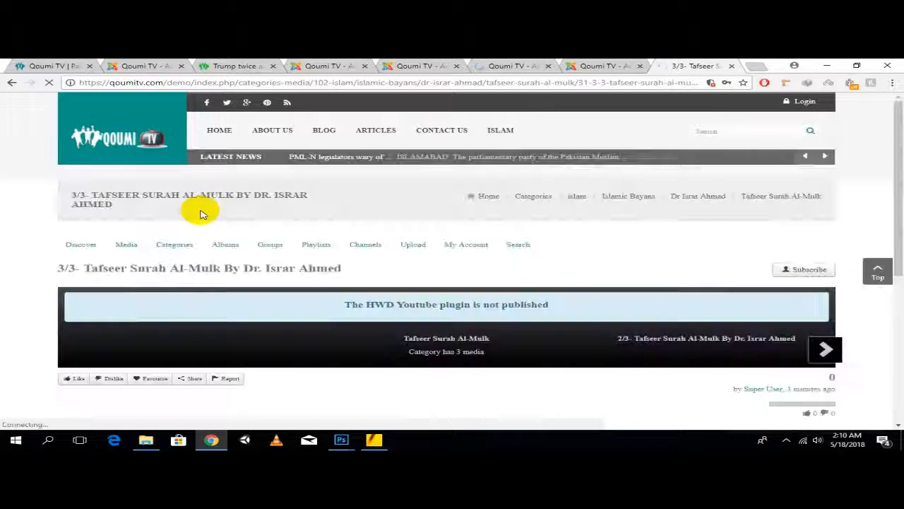
{"action": "scroll", "coordinate": [282, 254], "scroll_direction": "down", "scroll_amount": 1}
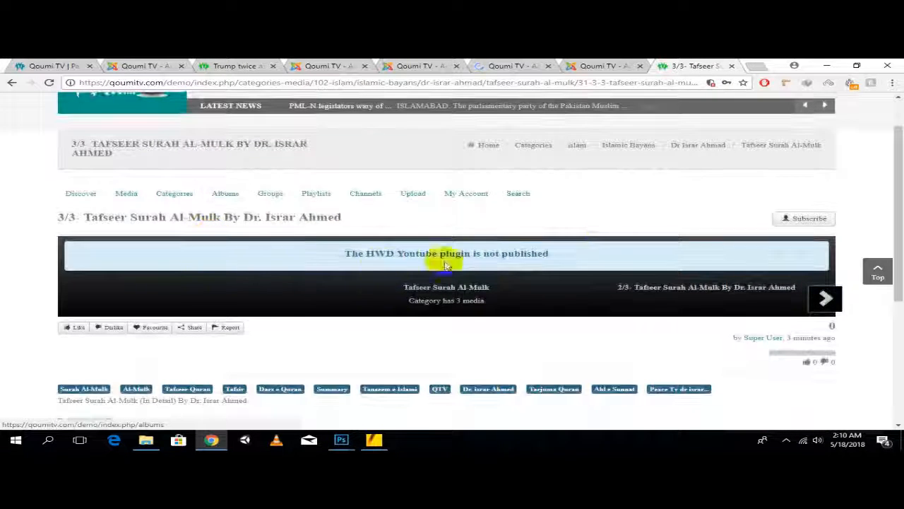
{"action": "scroll", "coordinate": [368, 233], "scroll_direction": "down", "scroll_amount": 3}
{"action": "scroll", "coordinate": [297, 212], "scroll_direction": "up", "scroll_amount": 3}
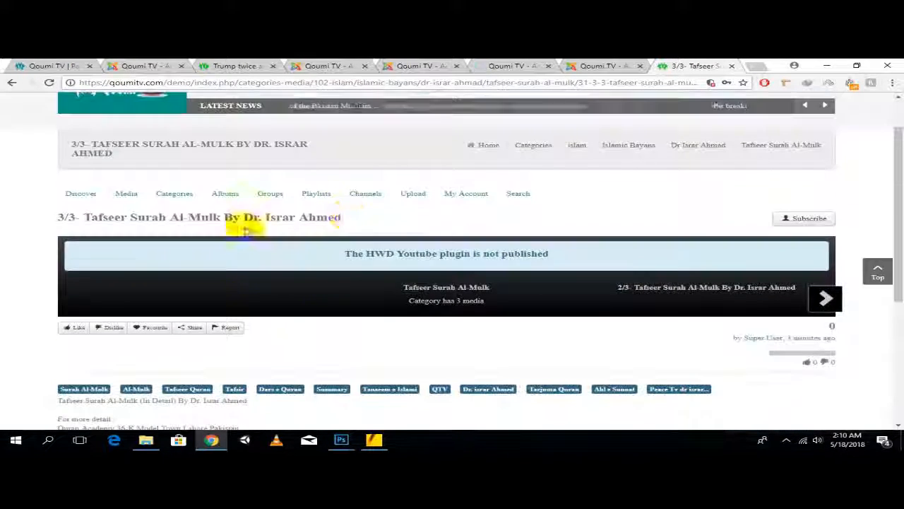
Open the Plugin Manager in the Joomla administration, filter by hwd, and enable all plugins on the first results page
{"action": "left_click", "coordinate": [606, 65]}
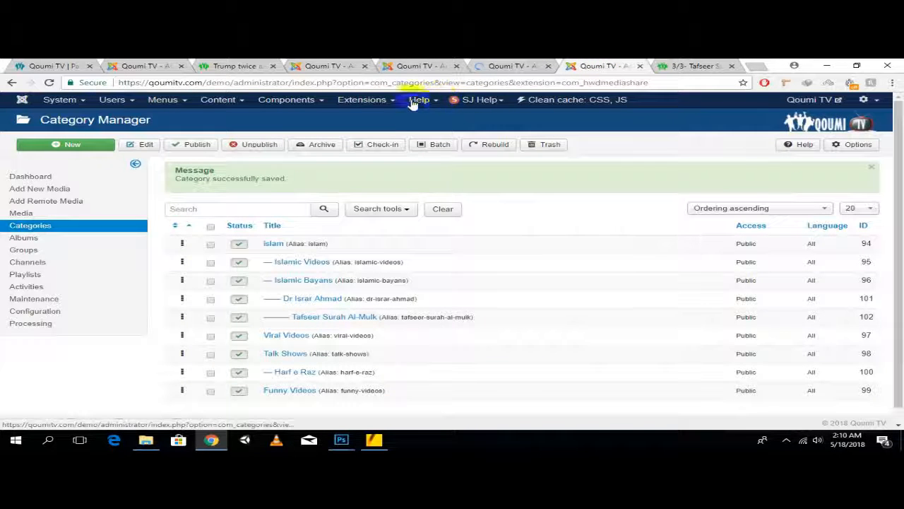
{"action": "left_click", "coordinate": [379, 100]}
{"action": "left_click", "coordinate": [371, 150]}
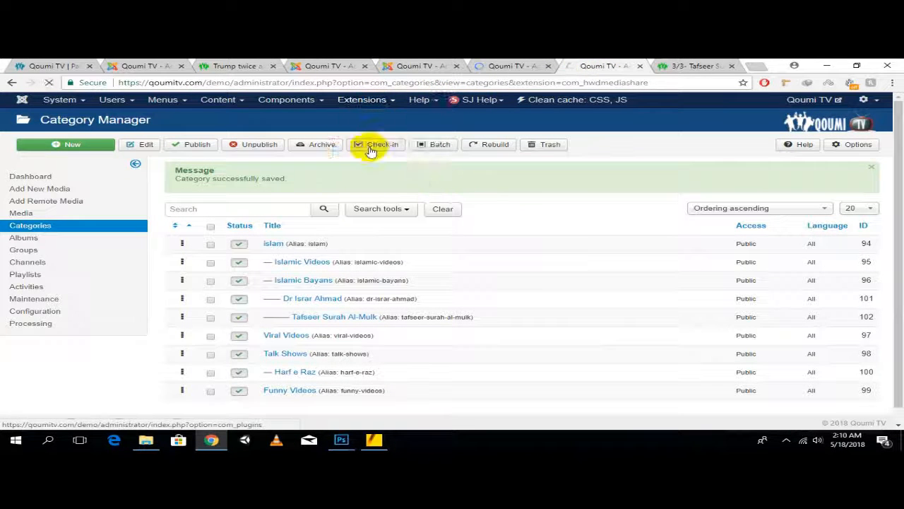
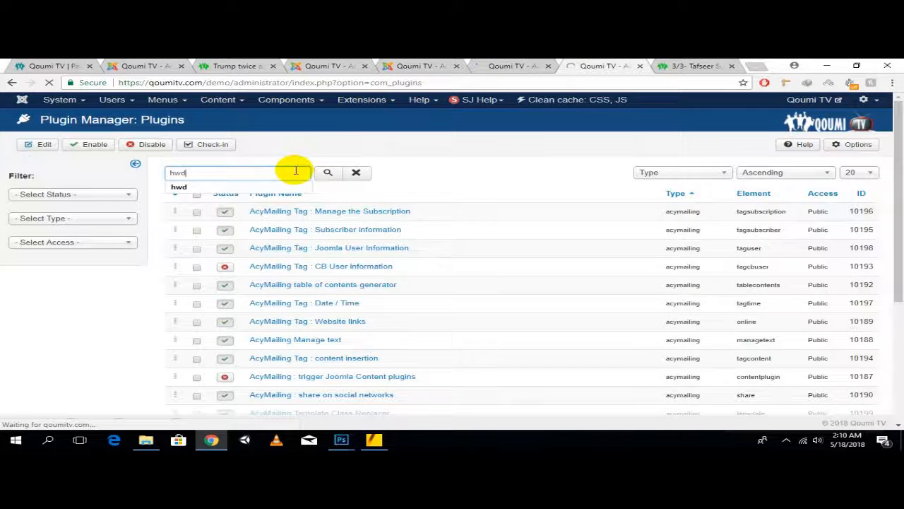
{"action": "left_click", "coordinate": [97, 145]}
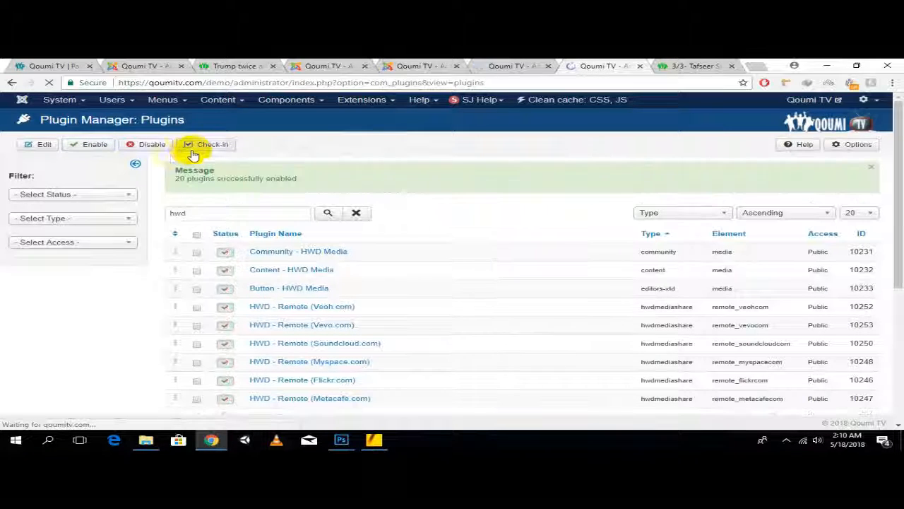
Enable all the remaining hwd plugins on the second results page
{"action": "scroll", "coordinate": [212, 282], "scroll_direction": "down", "scroll_amount": 5}
{"action": "left_click", "coordinate": [262, 381]}
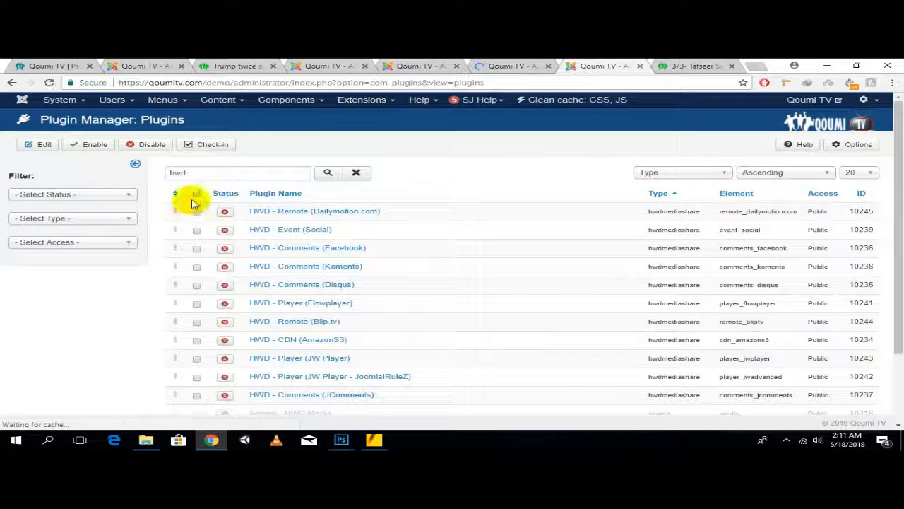
{"action": "left_click", "coordinate": [197, 193]}
{"action": "left_click", "coordinate": [92, 146]}
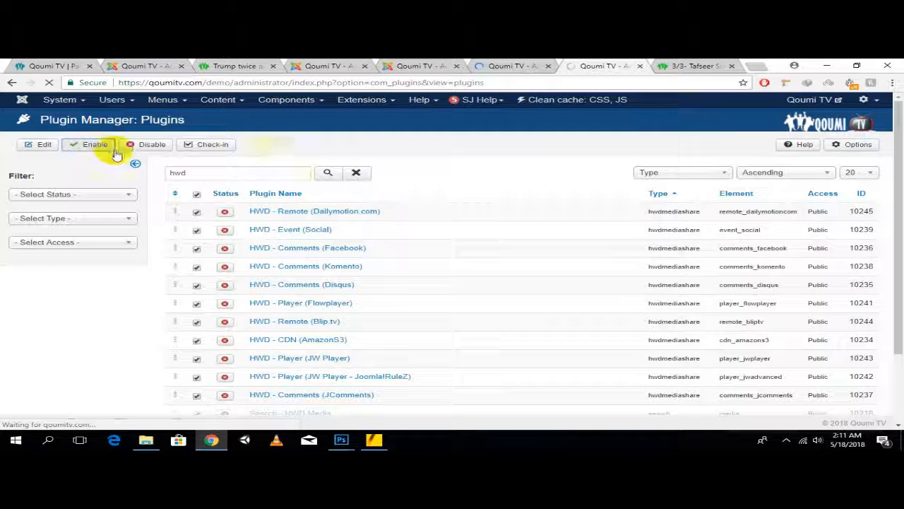
Return to the site's 3/3 Tafseer Surah Al-Mulk page, reload it, play the video, and check the page's content
{"action": "left_click", "coordinate": [698, 65]}
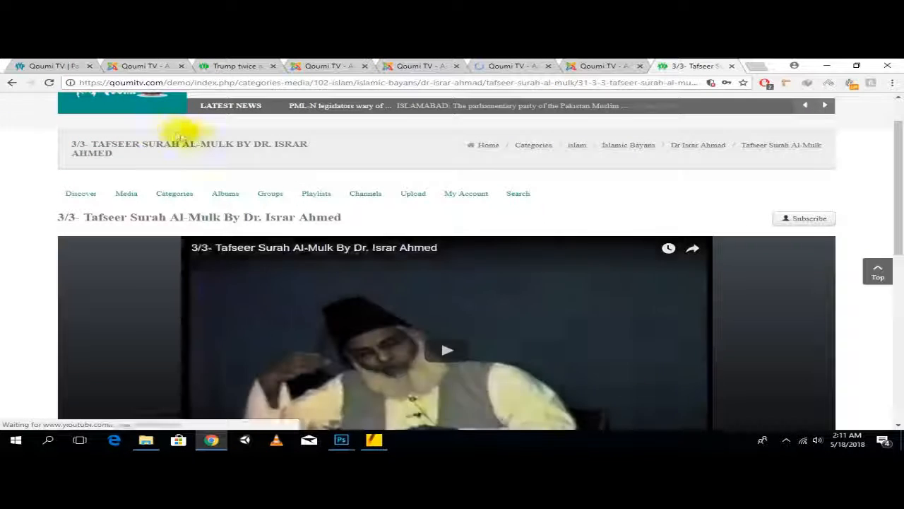
{"action": "scroll", "coordinate": [529, 226], "scroll_direction": "down", "scroll_amount": 3}
{"action": "left_click", "coordinate": [295, 194]}
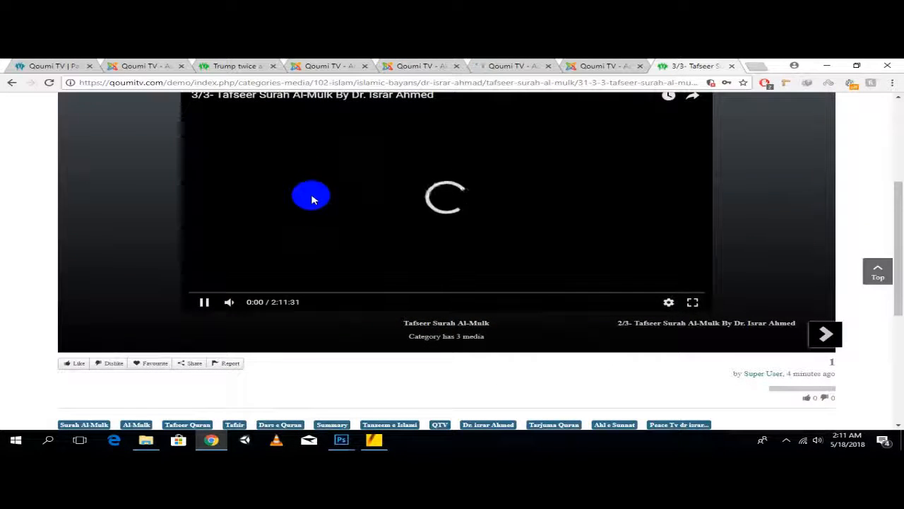
{"action": "scroll", "coordinate": [311, 199], "scroll_direction": "up", "scroll_amount": 2}
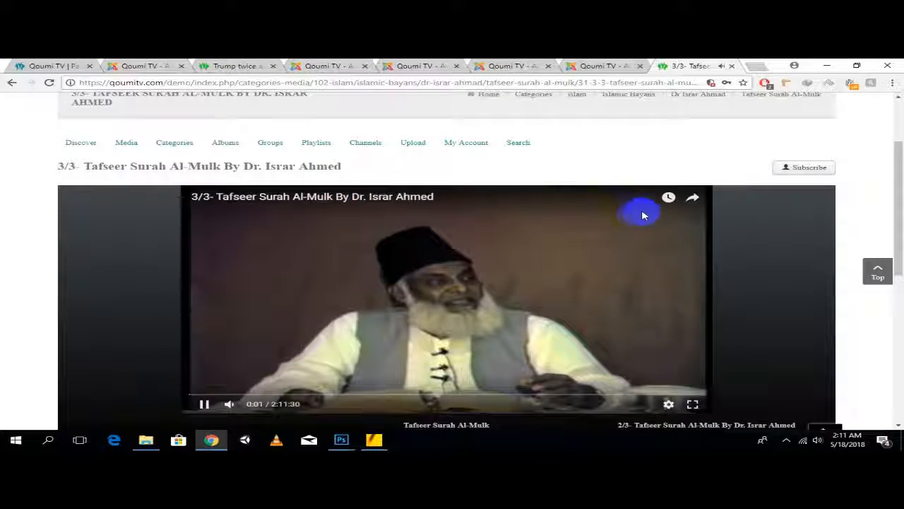
{"action": "scroll", "coordinate": [641, 215], "scroll_direction": "down", "scroll_amount": 2}
{"action": "scroll", "coordinate": [333, 251], "scroll_direction": "down", "scroll_amount": 4}
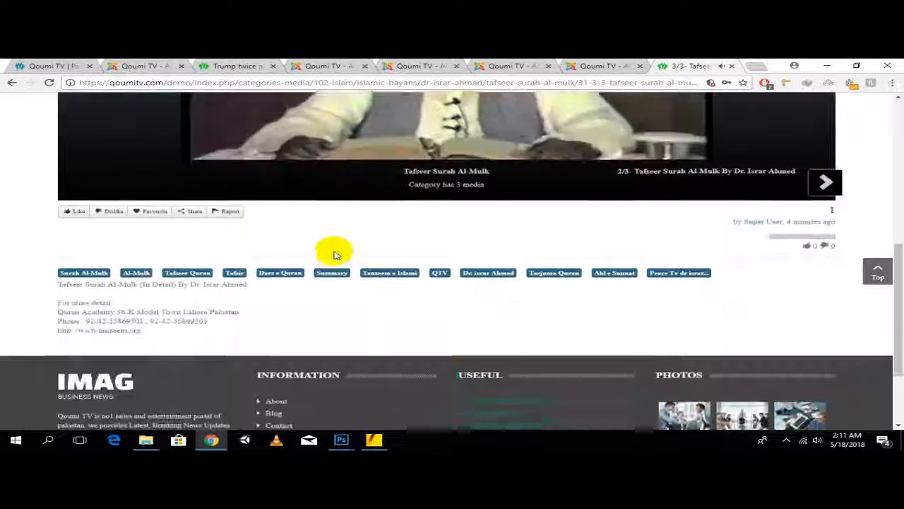
{"action": "scroll", "coordinate": [334, 251], "scroll_direction": "up", "scroll_amount": 2}
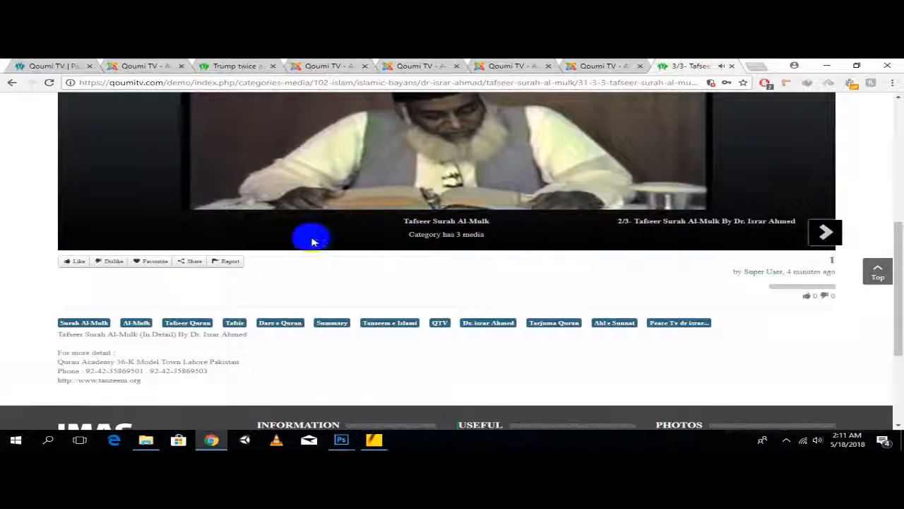
{"action": "scroll", "coordinate": [311, 238], "scroll_direction": "up", "scroll_amount": 5}
{"action": "scroll", "coordinate": [317, 247], "scroll_direction": "down", "scroll_amount": 4}
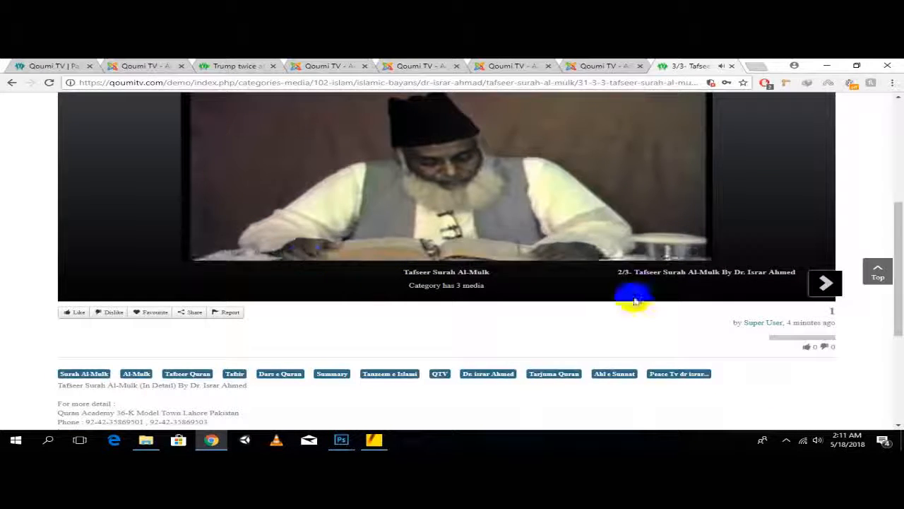
Go to the 2/3 Tafseer Surah Al-Mulk video and back to the 3/3 video with the player's media navigation
{"action": "left_click", "coordinate": [822, 283]}
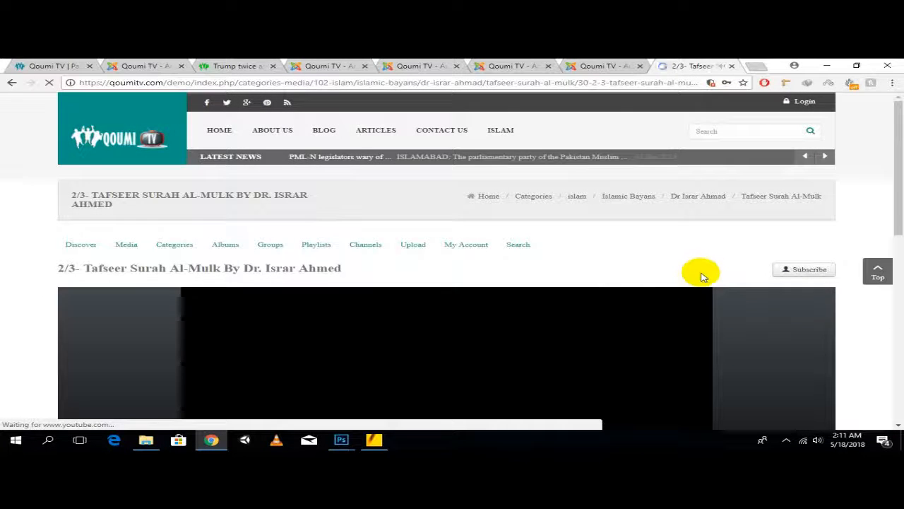
{"action": "scroll", "coordinate": [660, 287], "scroll_direction": "down", "scroll_amount": 5}
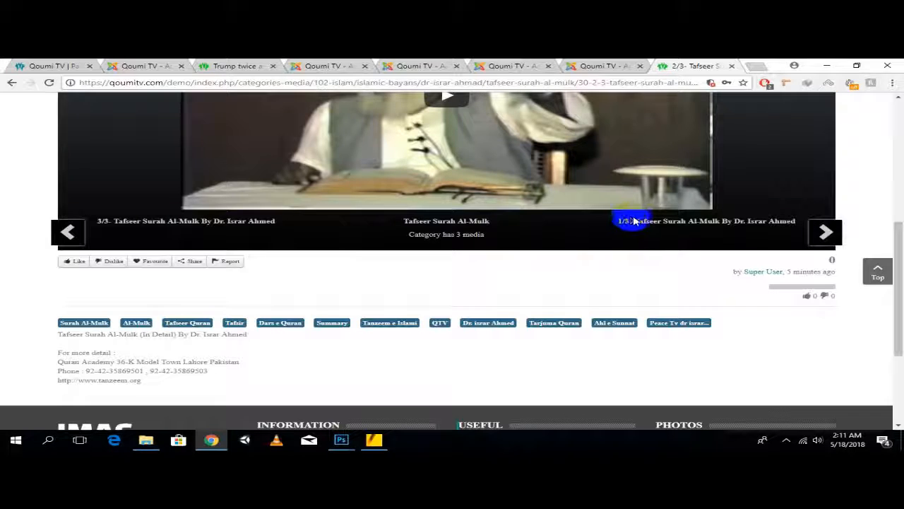
{"action": "left_click", "coordinate": [239, 223]}
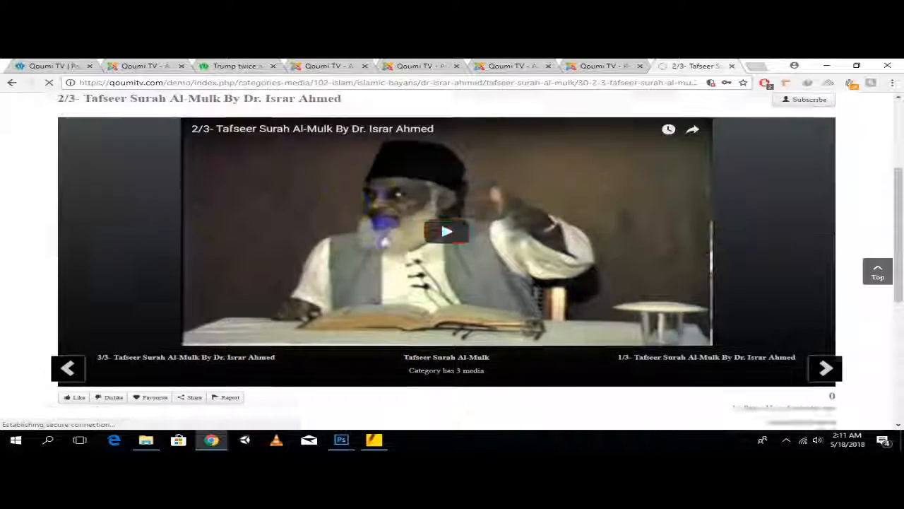
{"action": "scroll", "coordinate": [379, 236], "scroll_direction": "down", "scroll_amount": 5}
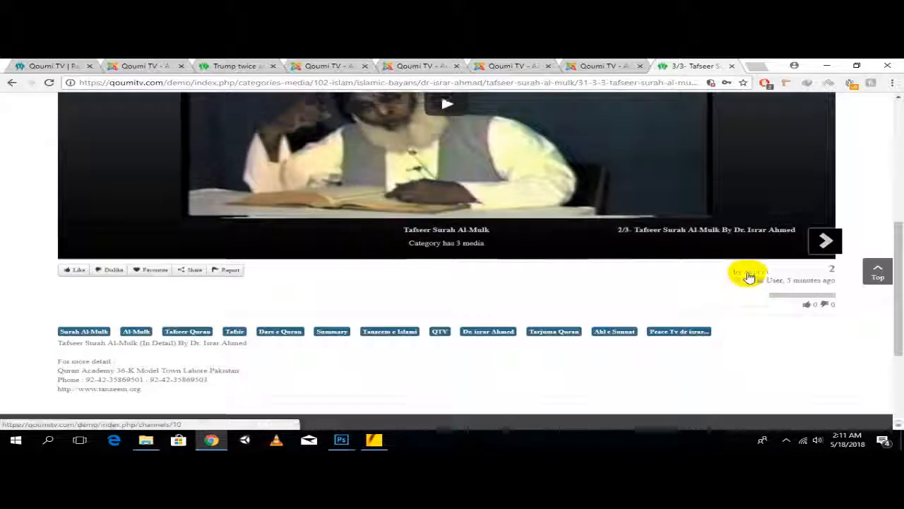
Look over the 3/3 Tafseer Surah Al-Mulk video page and like the video
{"action": "scroll", "coordinate": [742, 274], "scroll_direction": "up", "scroll_amount": 3}
{"action": "scroll", "coordinate": [597, 275], "scroll_direction": "down", "scroll_amount": 1}
{"action": "scroll", "coordinate": [597, 272], "scroll_direction": "up", "scroll_amount": 3}
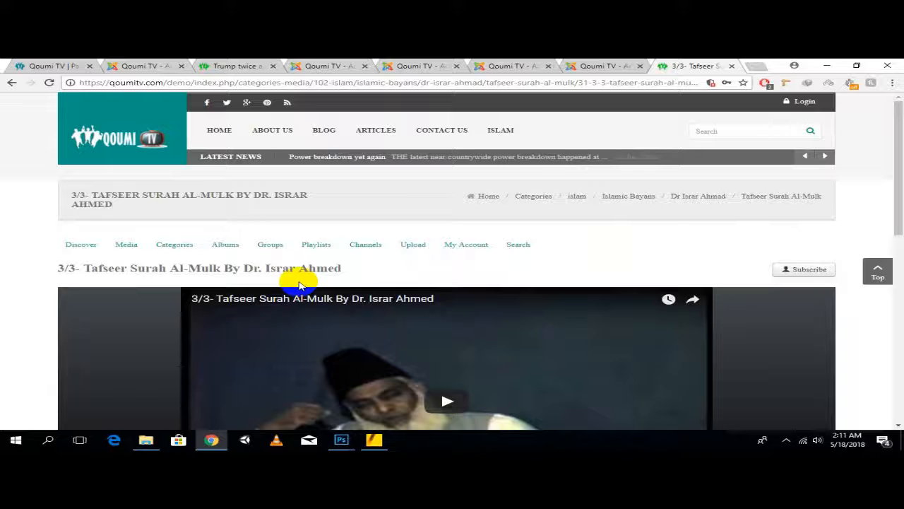
{"action": "scroll", "coordinate": [385, 277], "scroll_direction": "down", "scroll_amount": 8}
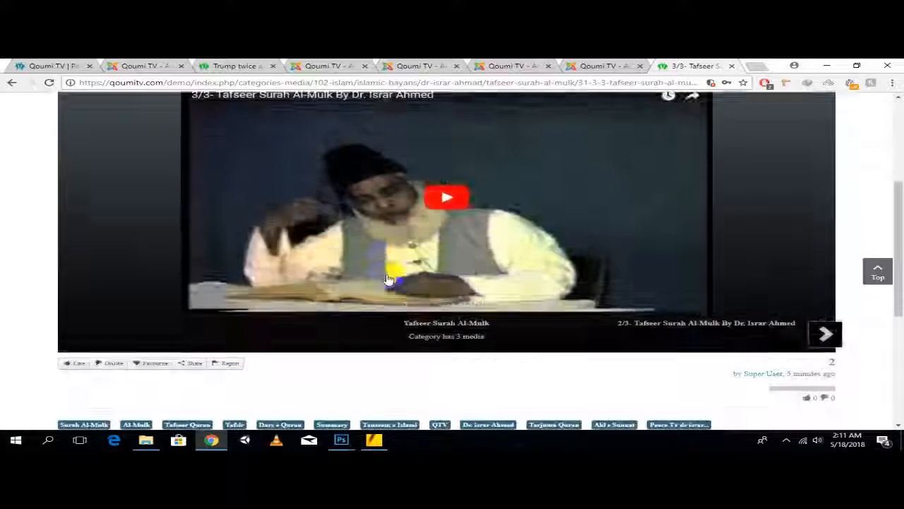
{"action": "scroll", "coordinate": [385, 279], "scroll_direction": "up", "scroll_amount": 3}
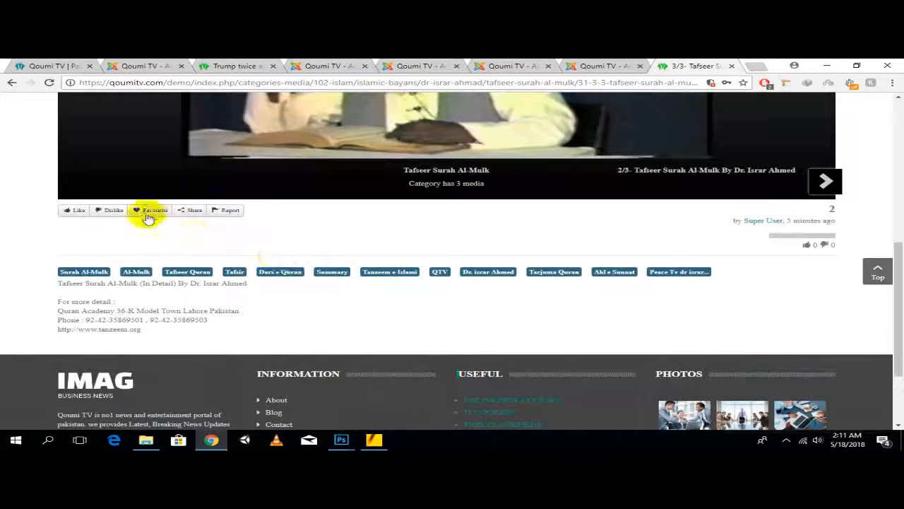
{"action": "left_click", "coordinate": [83, 211]}
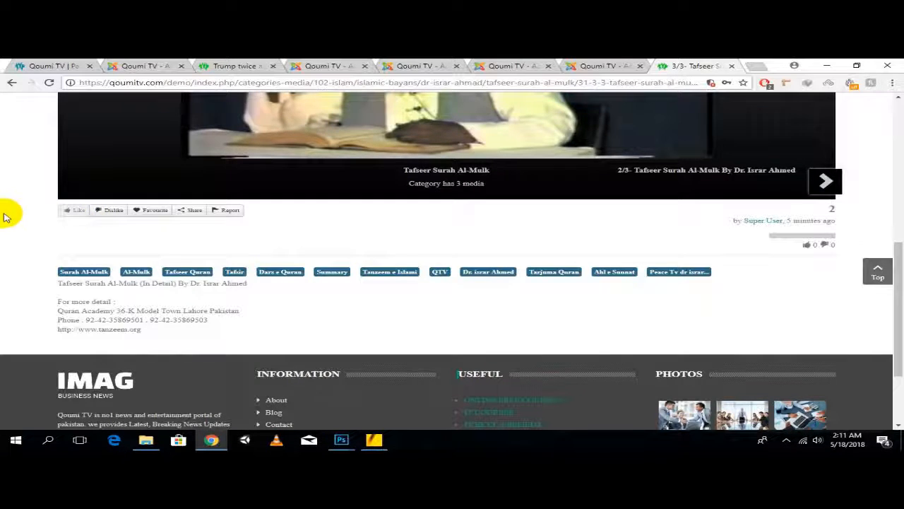
Review the video page and examine the row of media navigation links, from Discover to Search, above the video title
{"action": "scroll", "coordinate": [370, 238], "scroll_direction": "up", "scroll_amount": 3}
{"action": "scroll", "coordinate": [371, 244], "scroll_direction": "down", "scroll_amount": 2}
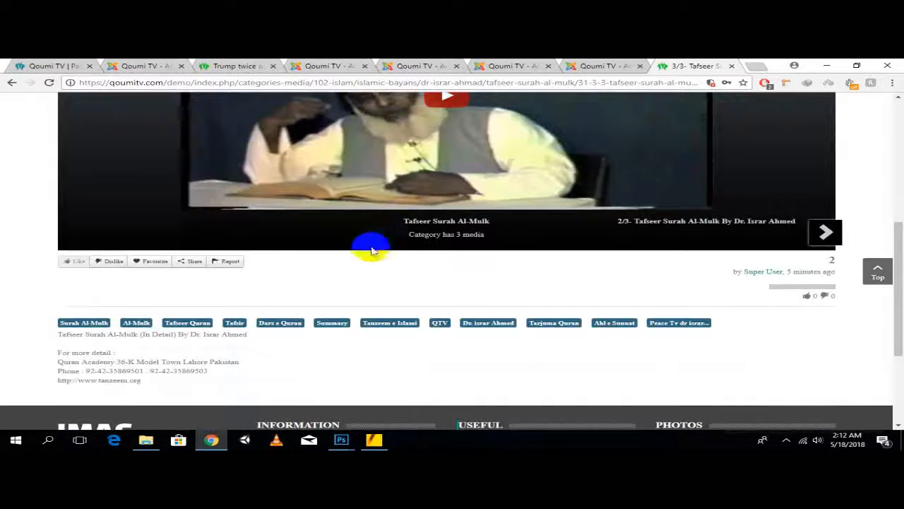
{"action": "scroll", "coordinate": [436, 261], "scroll_direction": "up", "scroll_amount": 3}
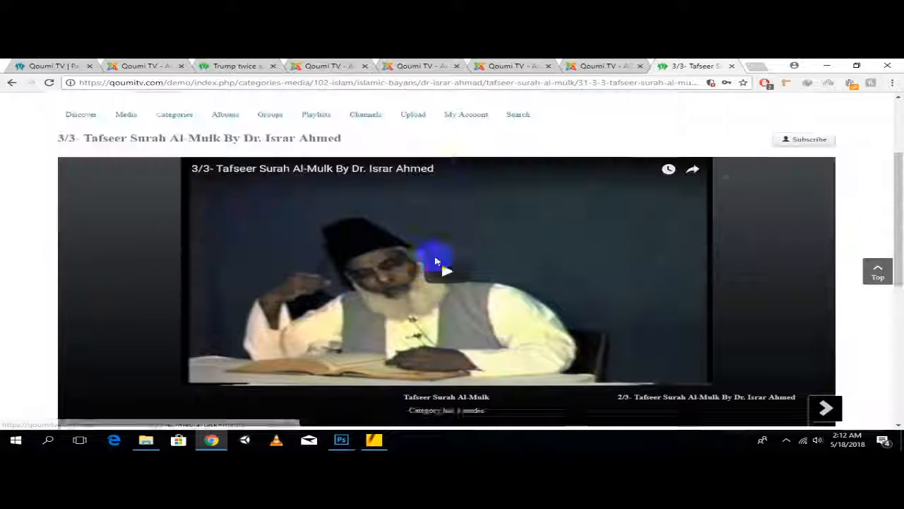
{"action": "scroll", "coordinate": [551, 152], "scroll_direction": "up", "scroll_amount": 2}
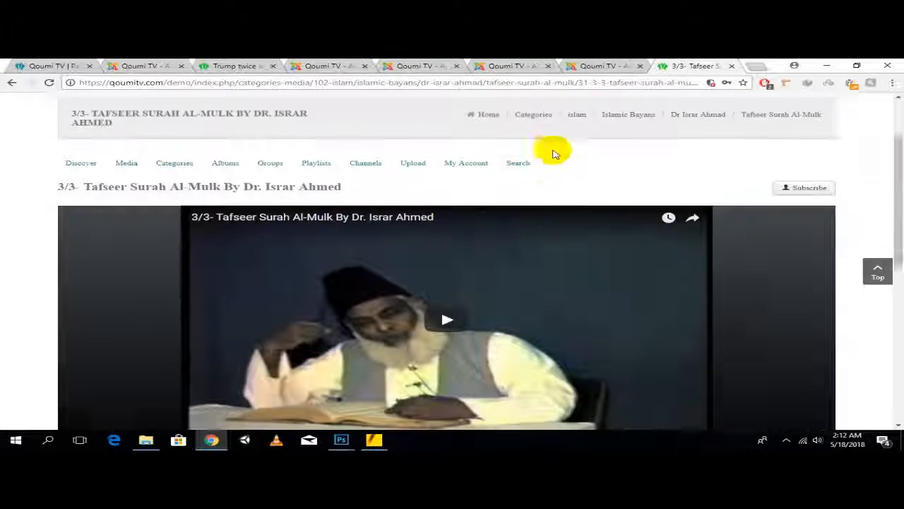
{"action": "scroll", "coordinate": [558, 160], "scroll_direction": "down", "scroll_amount": 5}
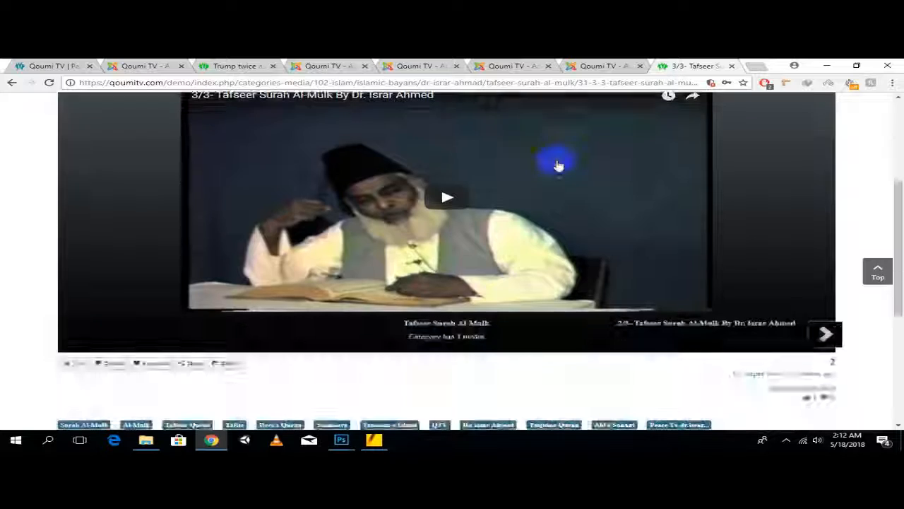
{"action": "scroll", "coordinate": [844, 218], "scroll_direction": "up", "scroll_amount": 10}
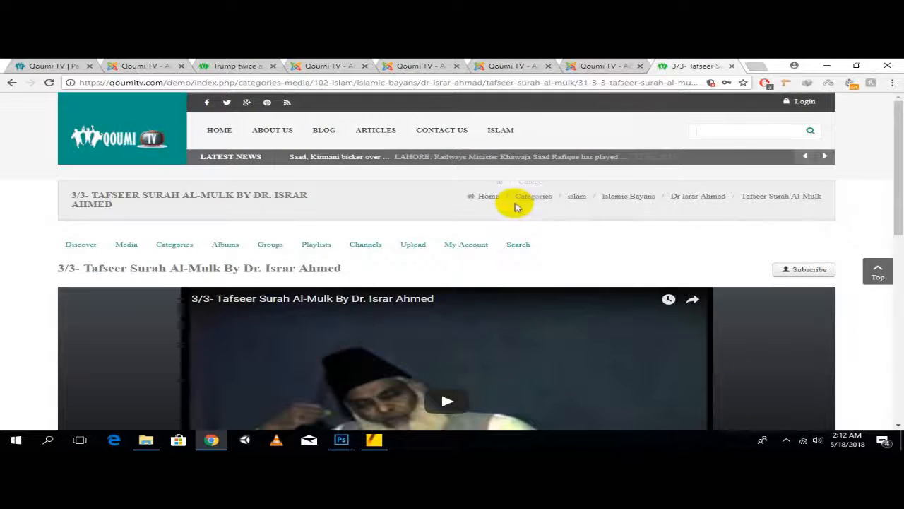
{"action": "left_click", "coordinate": [523, 244]}
{"action": "left_click_drag", "start_coordinate": [57, 246], "coordinate": [62, 245]}
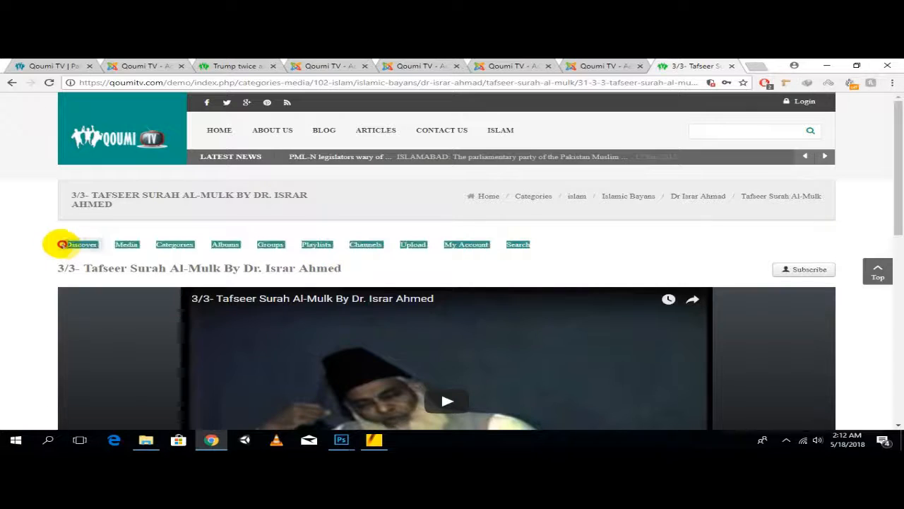
{"action": "left_click_drag", "start_coordinate": [565, 242], "coordinate": [71, 245]}
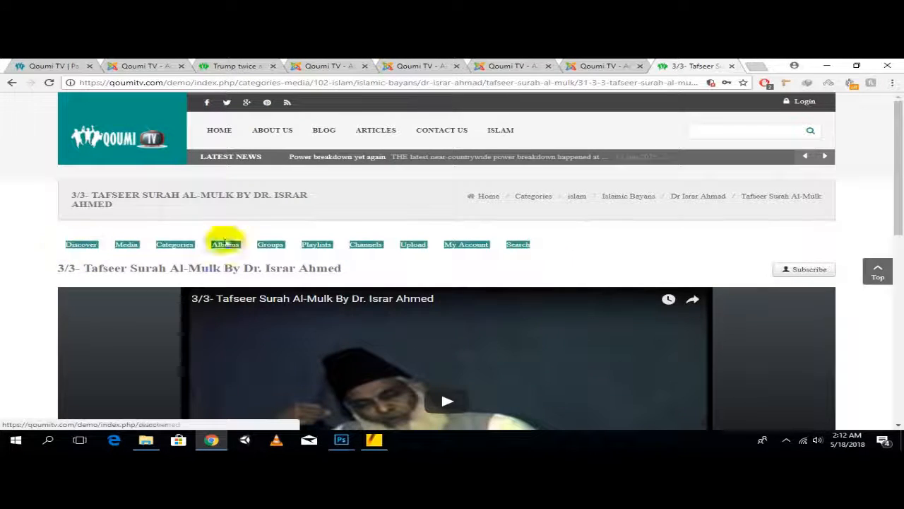
{"action": "left_click", "coordinate": [553, 245]}
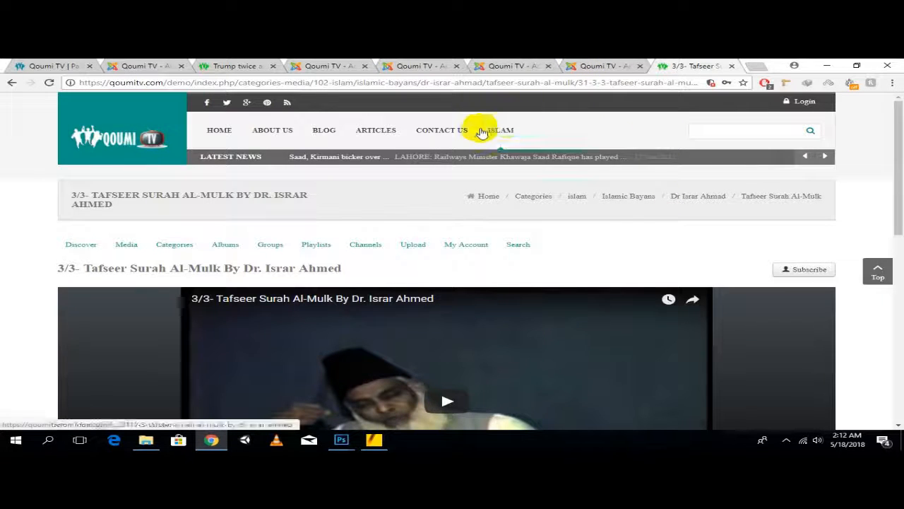
Open the site's Tafseer Surah Al-Mulk category under Islam, Islamic Bayans, and look over its video listing
{"action": "mouse_move", "coordinate": [500, 131]}
{"action": "mouse_move", "coordinate": [424, 157]}
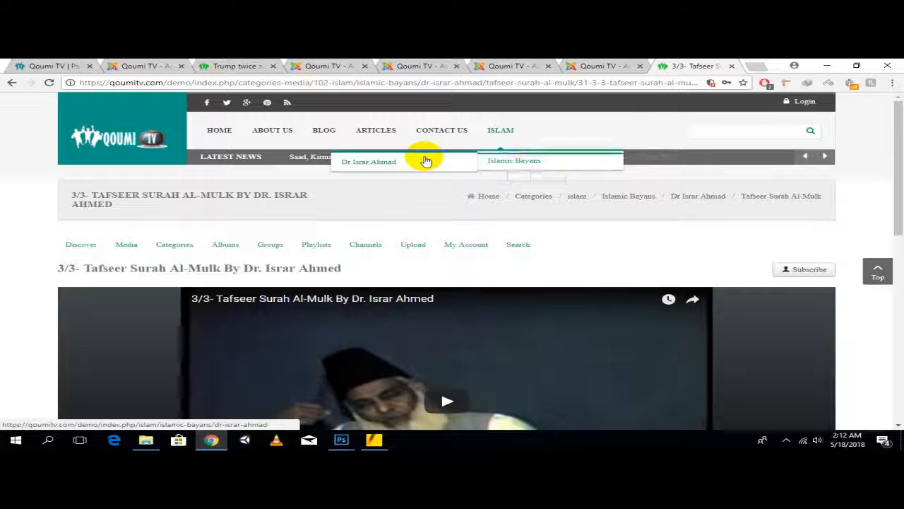
{"action": "left_click", "coordinate": [535, 164]}
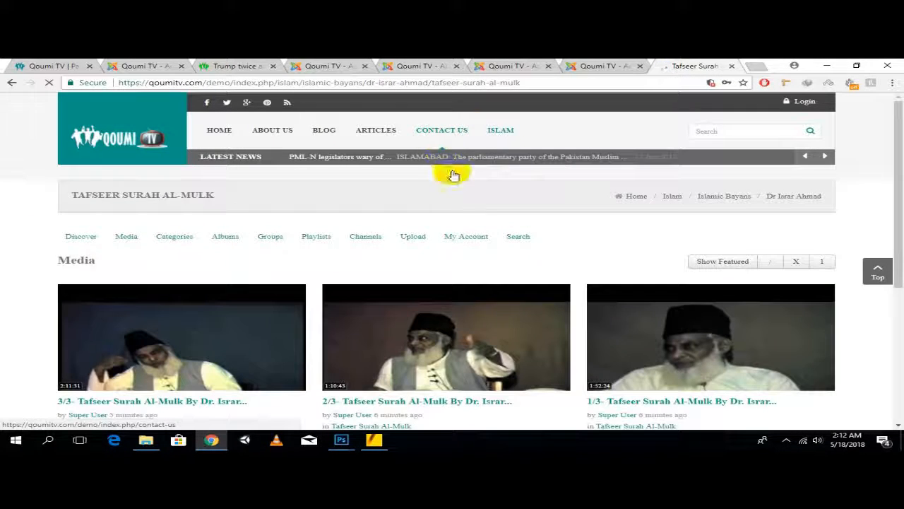
{"action": "scroll", "coordinate": [222, 307], "scroll_direction": "down", "scroll_amount": 2}
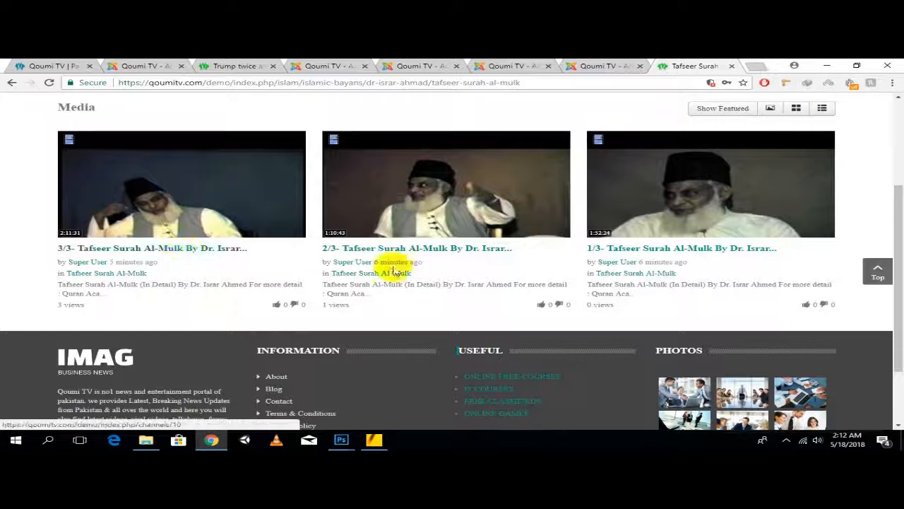
Open the HWD MediaShare configuration in the Joomla administration and set Internal navigation to Hide
{"action": "left_click", "coordinate": [601, 66]}
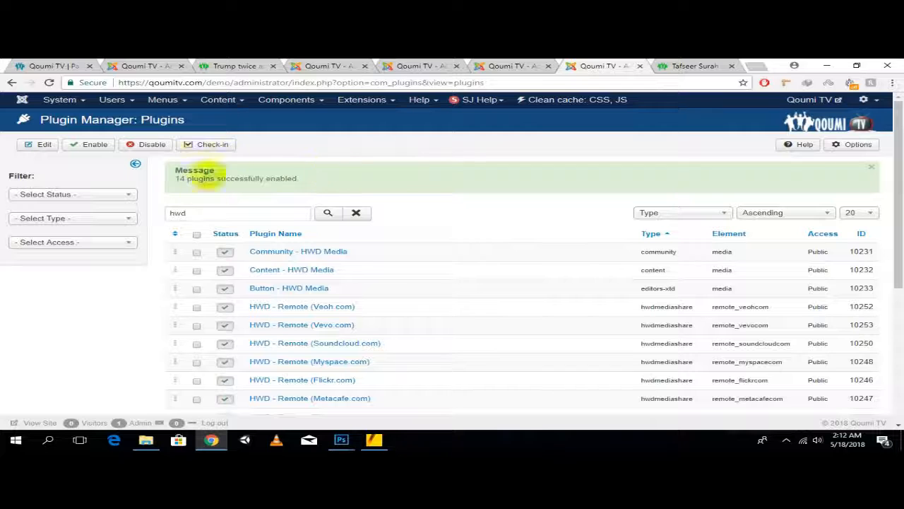
{"action": "left_click", "coordinate": [317, 100]}
{"action": "mouse_move", "coordinate": [318, 167]}
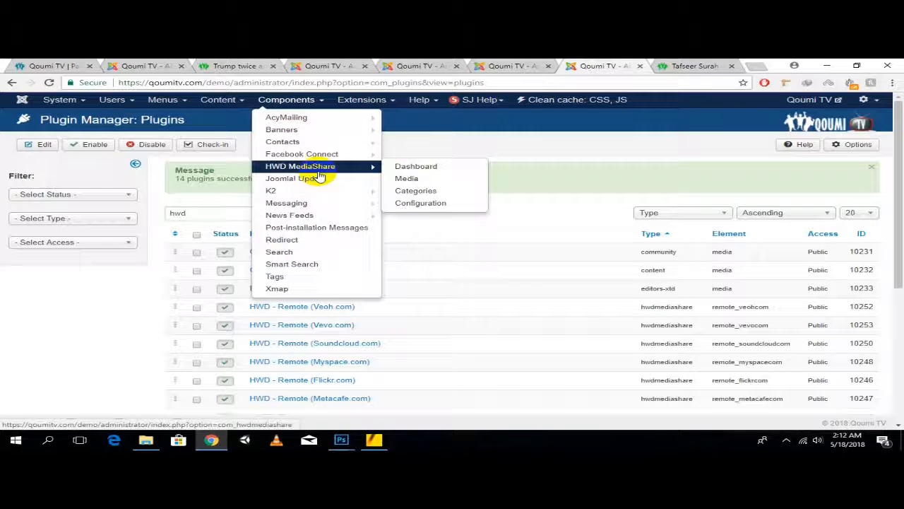
{"action": "left_click", "coordinate": [413, 192]}
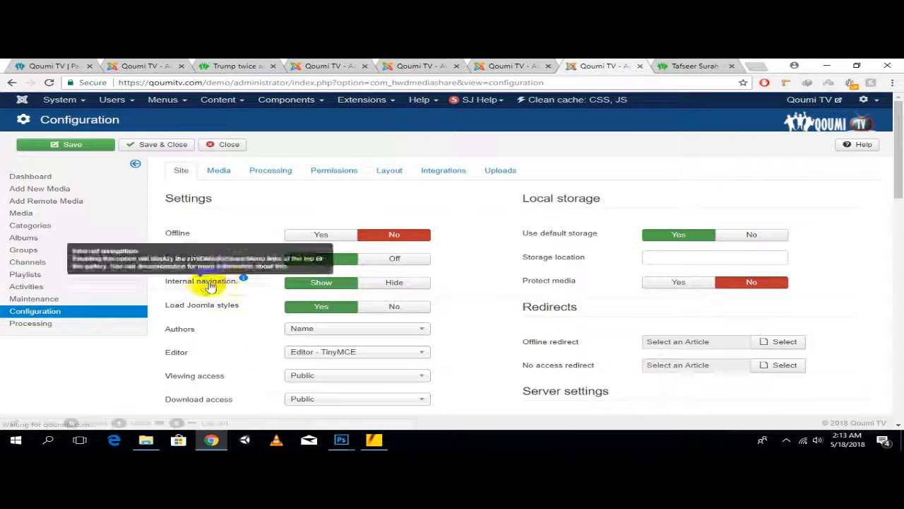
{"action": "left_click", "coordinate": [389, 284]}
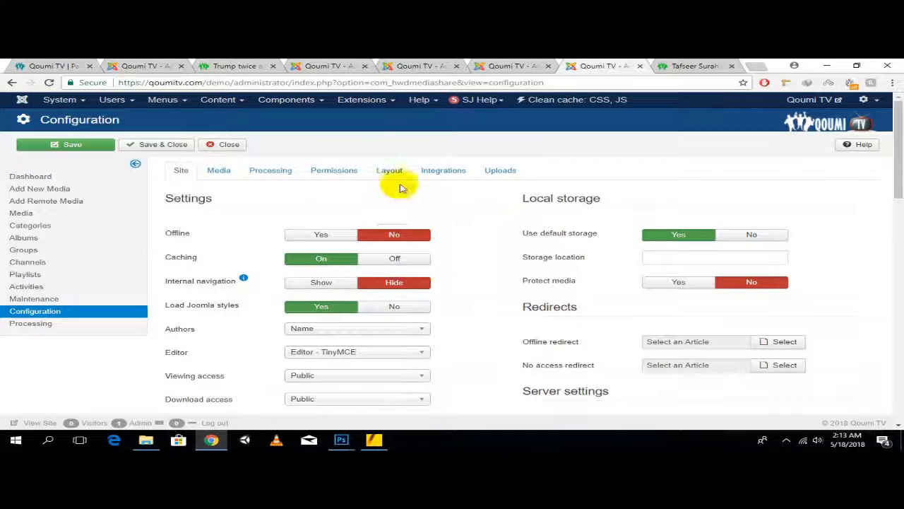
Review the remaining site settings and set the media player to JW Player in the media delivery settings
{"action": "scroll", "coordinate": [272, 197], "scroll_direction": "down", "scroll_amount": 2}
{"action": "scroll", "coordinate": [269, 203], "scroll_direction": "down", "scroll_amount": 6}
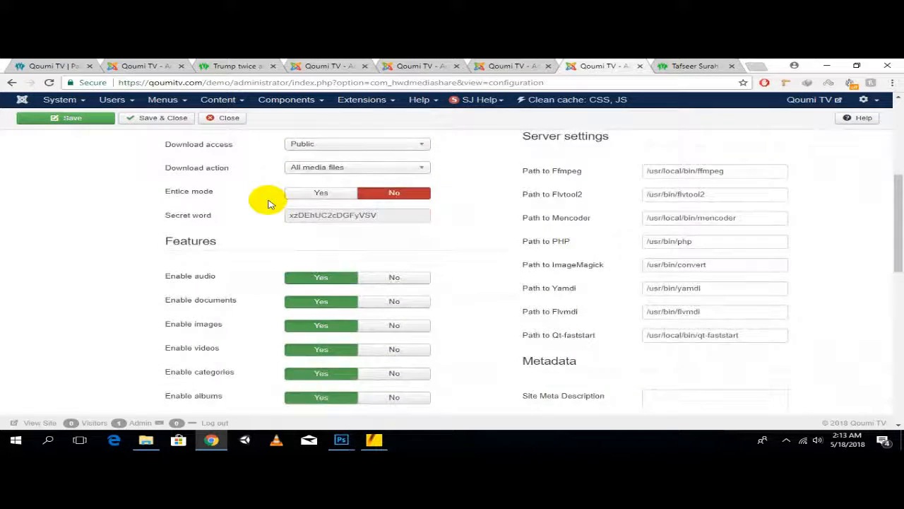
{"action": "scroll", "coordinate": [268, 204], "scroll_direction": "down", "scroll_amount": 4}
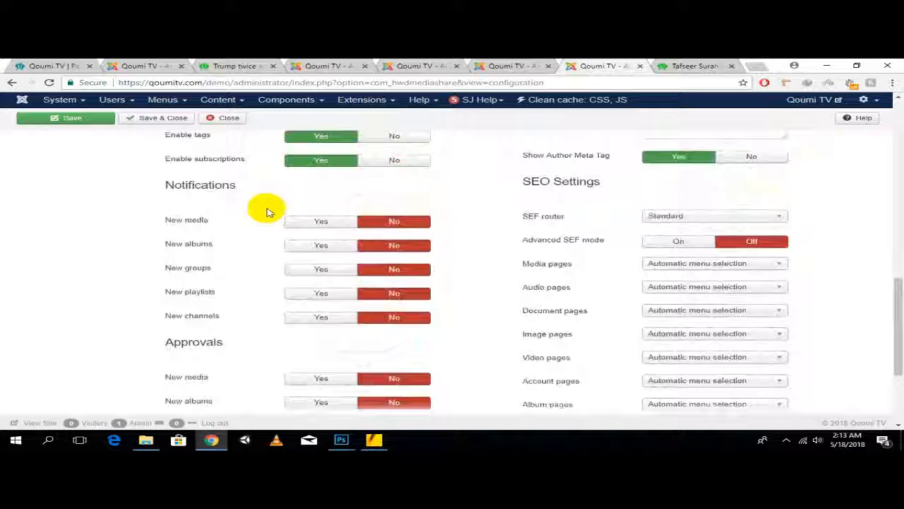
{"action": "scroll", "coordinate": [261, 213], "scroll_direction": "up", "scroll_amount": 10}
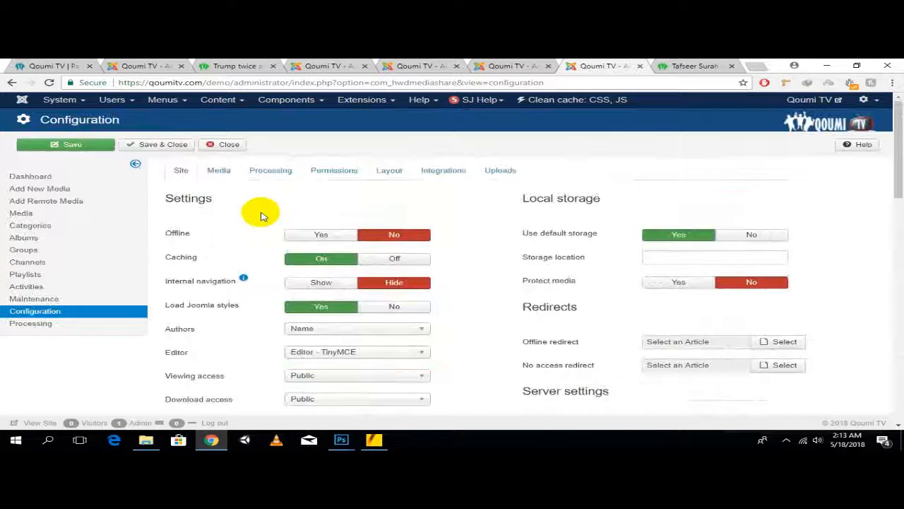
{"action": "left_click", "coordinate": [220, 178]}
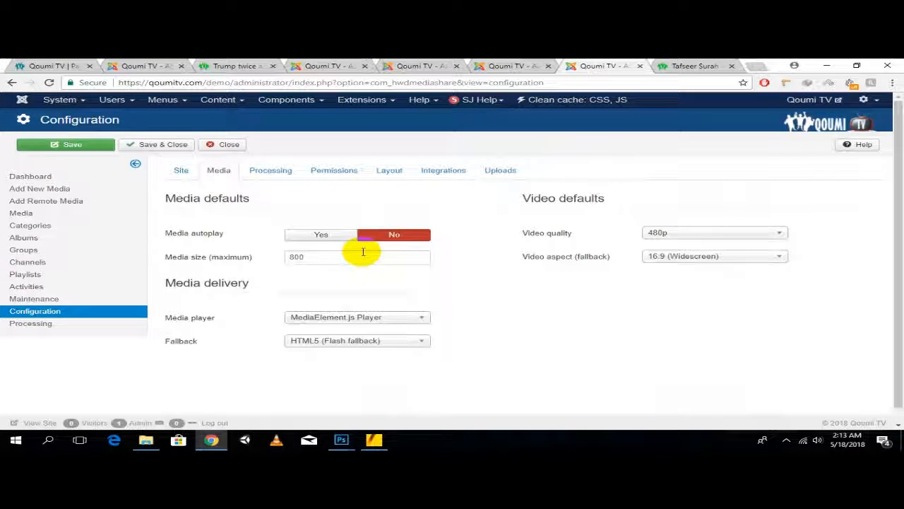
{"action": "scroll", "coordinate": [357, 251], "scroll_direction": "down", "scroll_amount": 1}
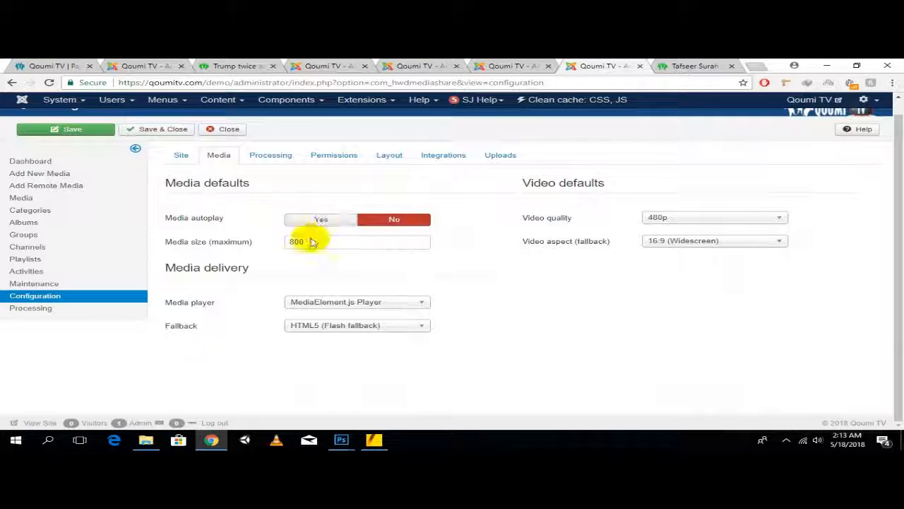
{"action": "left_click", "coordinate": [354, 301]}
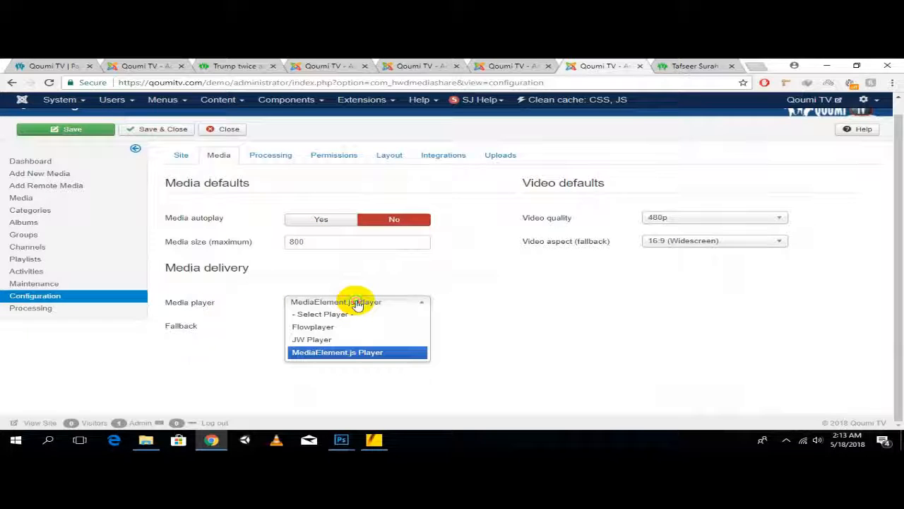
{"action": "left_click", "coordinate": [311, 340]}
{"action": "left_click", "coordinate": [313, 302]}
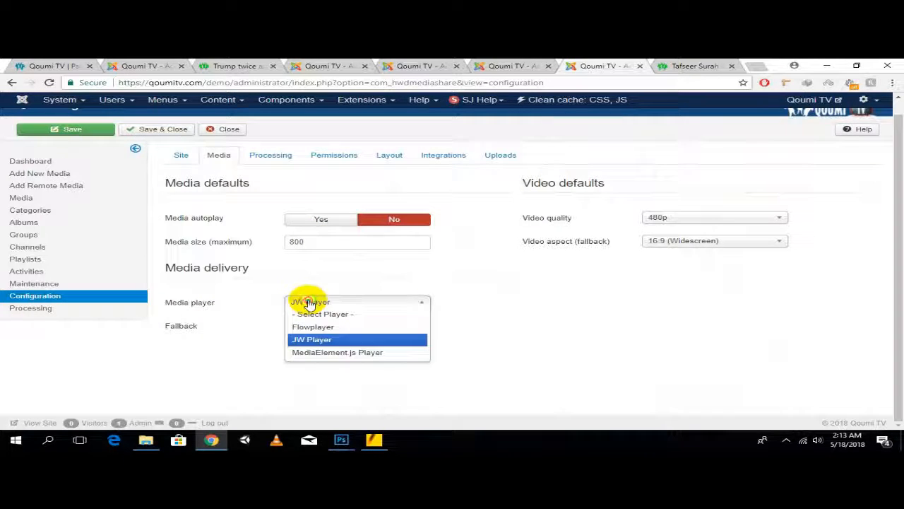
{"action": "left_click", "coordinate": [308, 339]}
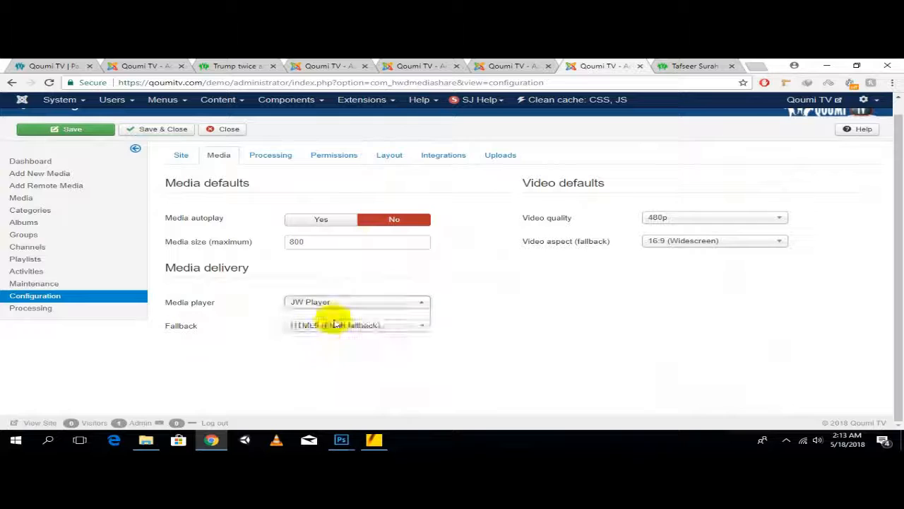
Enable Add watermark in the processing settings and insert images/forfavicon.png as the watermark image
{"action": "left_click", "coordinate": [283, 161]}
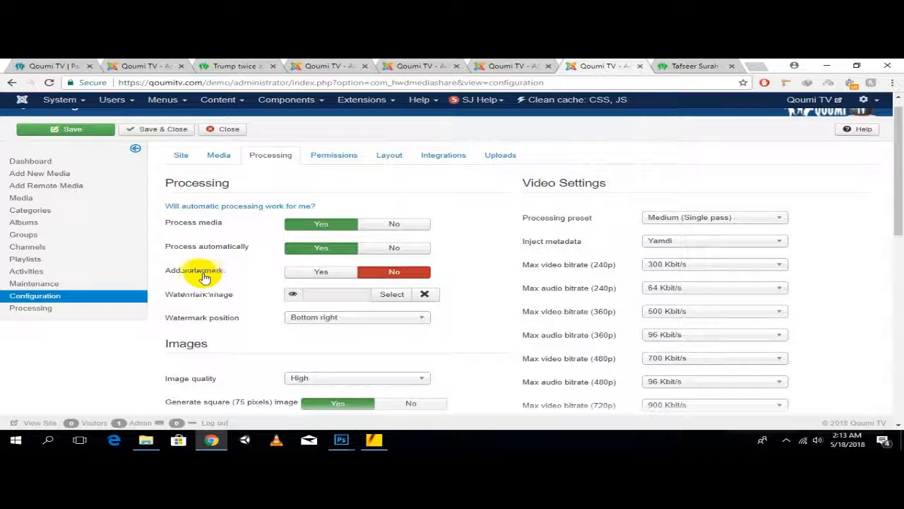
{"action": "left_click", "coordinate": [319, 272]}
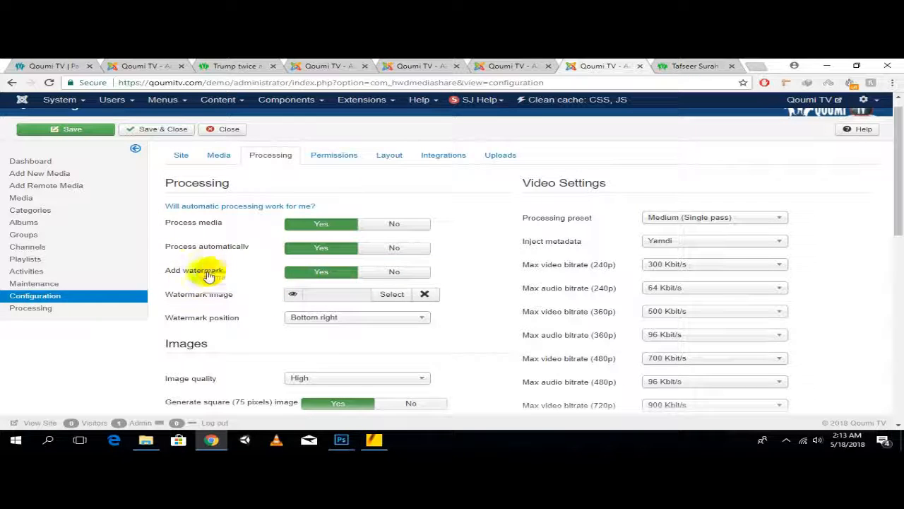
{"action": "left_click", "coordinate": [392, 296]}
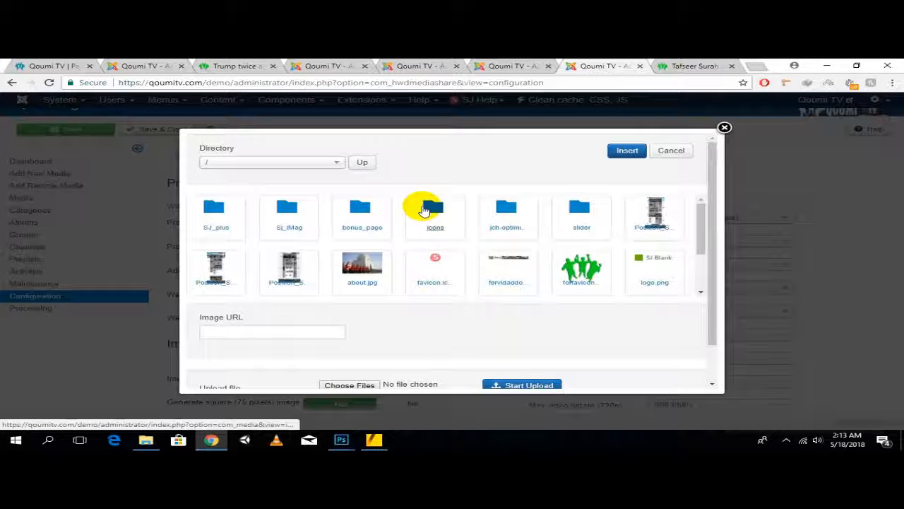
{"action": "left_click", "coordinate": [579, 267]}
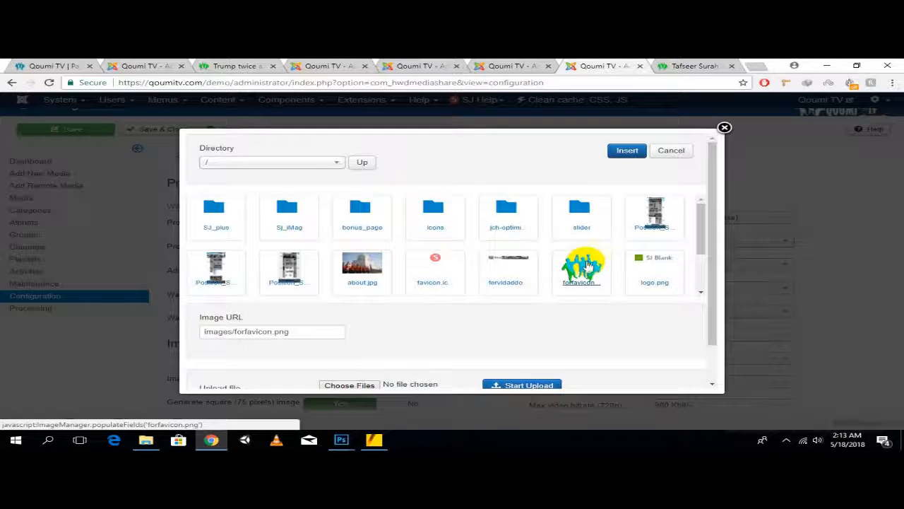
{"action": "left_click", "coordinate": [626, 150]}
Choose Bottom right as the watermark position and review the remaining image, audio and video processing settings
{"action": "scroll", "coordinate": [273, 282], "scroll_direction": "down", "scroll_amount": 2}
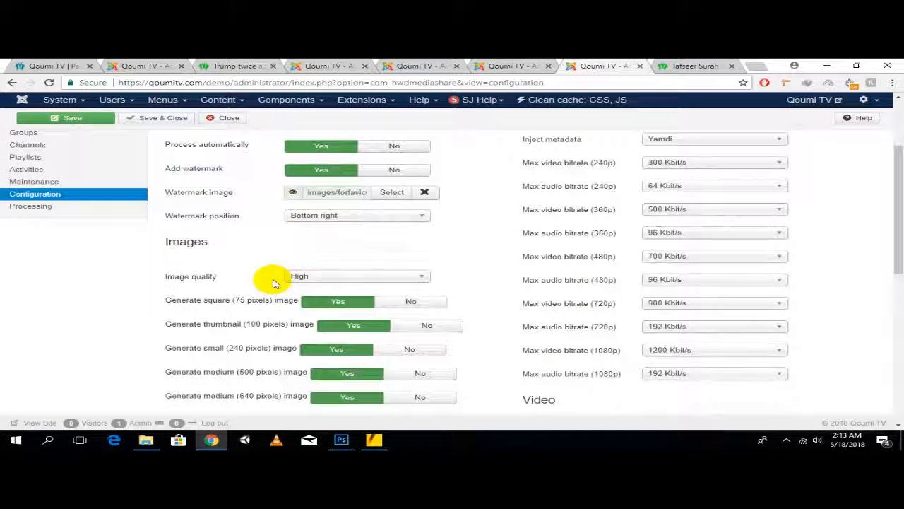
{"action": "left_click", "coordinate": [381, 220]}
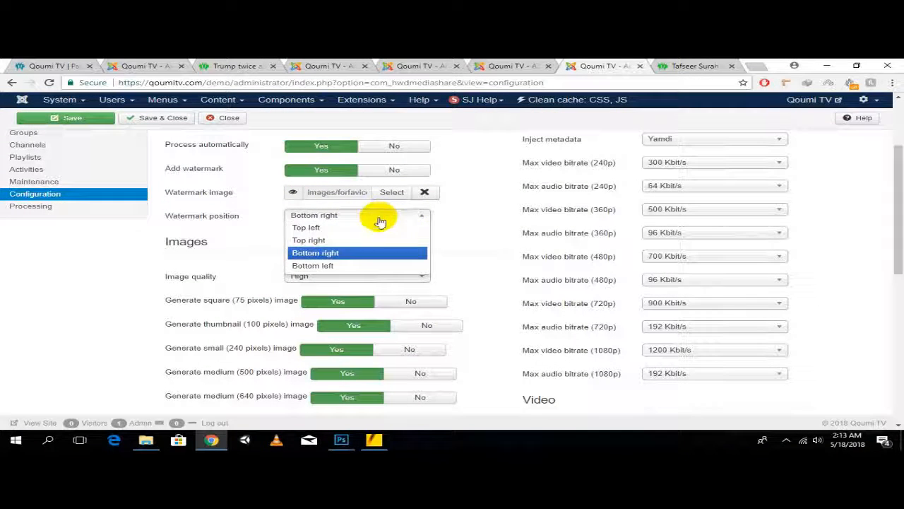
{"action": "left_click", "coordinate": [336, 253]}
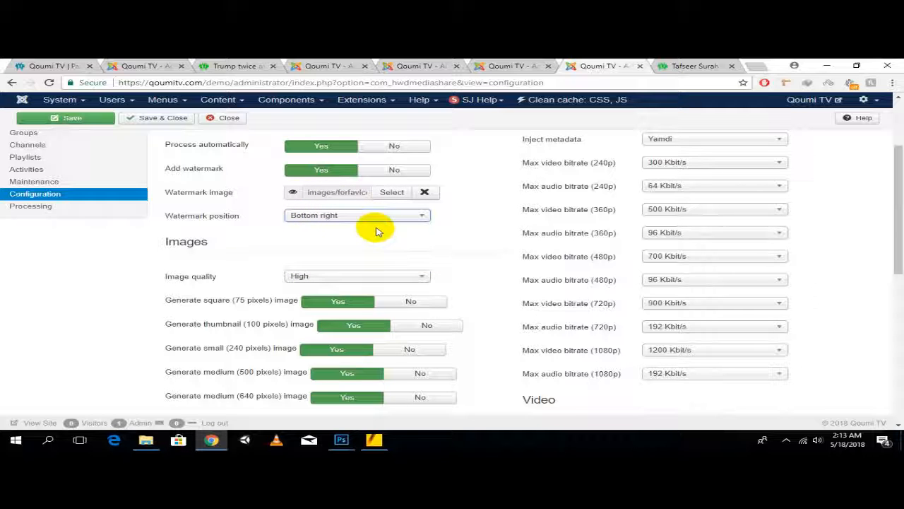
{"action": "scroll", "coordinate": [484, 242], "scroll_direction": "down", "scroll_amount": 4}
{"action": "scroll", "coordinate": [485, 242], "scroll_direction": "up", "scroll_amount": 3}
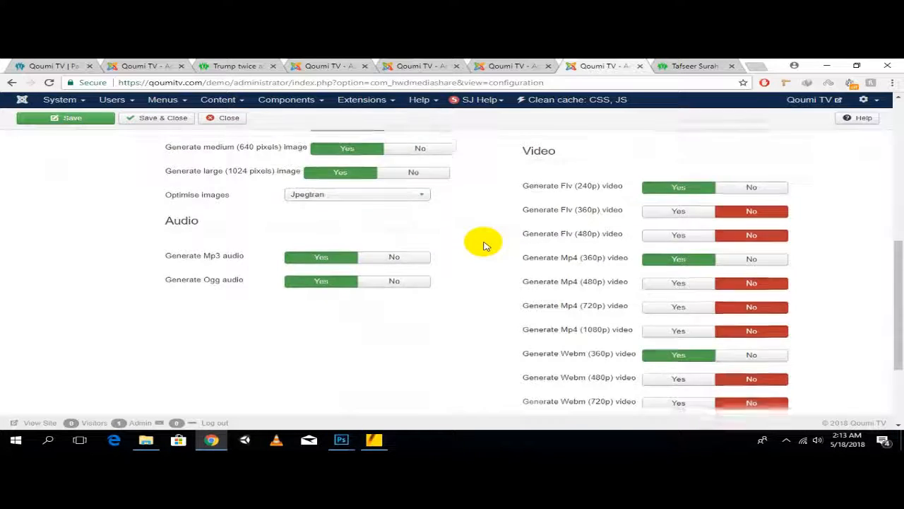
Save the media configuration with the watermark settings and recheck the processing options
{"action": "scroll", "coordinate": [485, 242], "scroll_direction": "up", "scroll_amount": 5}
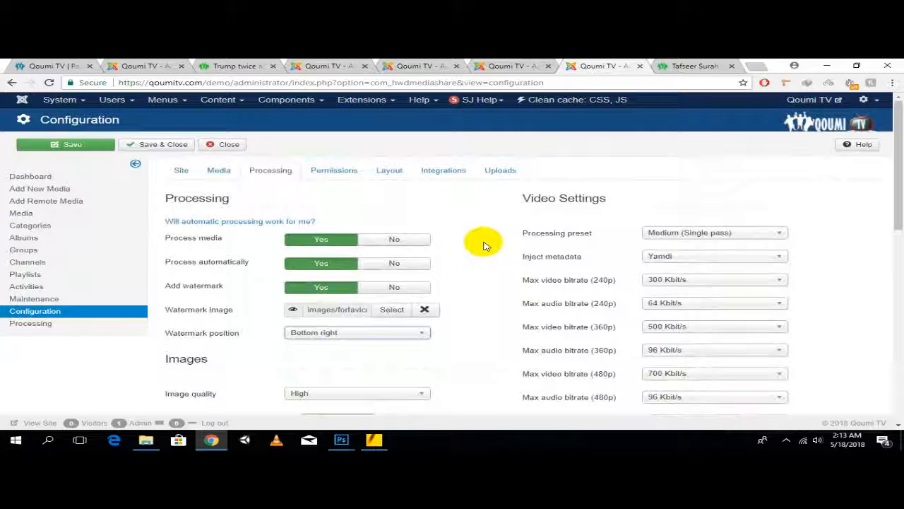
{"action": "left_click", "coordinate": [91, 147]}
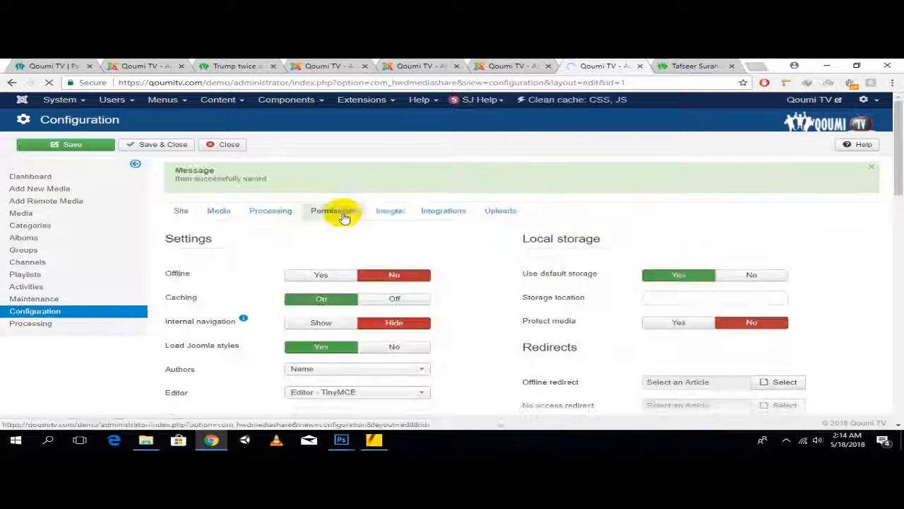
{"action": "scroll", "coordinate": [361, 198], "scroll_direction": "down", "scroll_amount": 2}
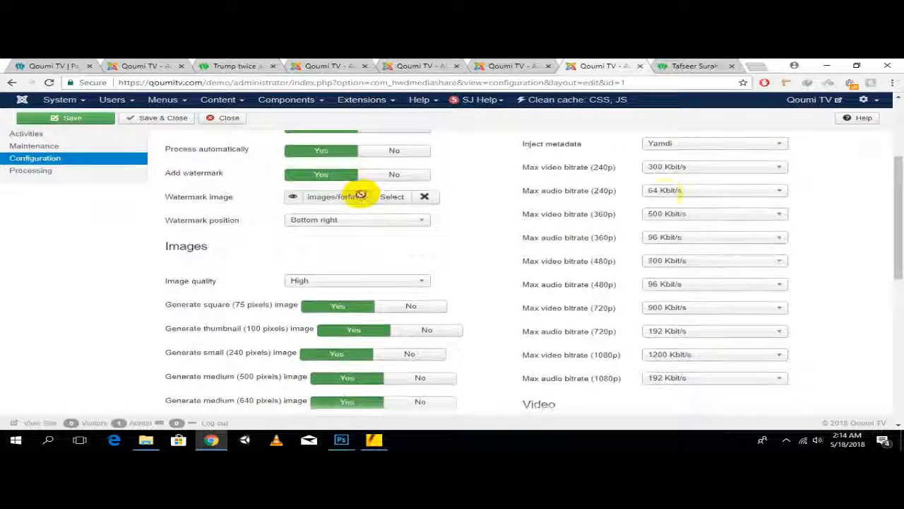
{"action": "scroll", "coordinate": [428, 208], "scroll_direction": "up", "scroll_amount": 2}
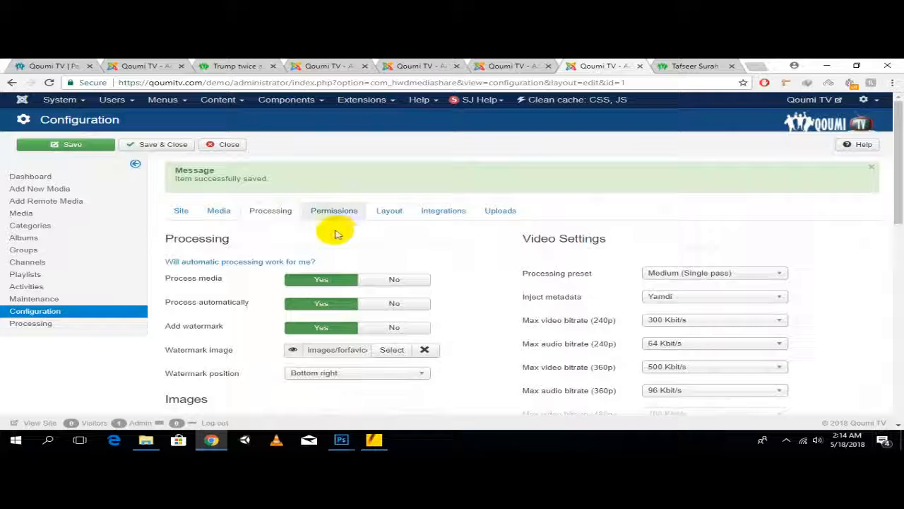
Set the Like/Dislike permission of the Public user group to Allowed in the configuration's permission settings
{"action": "left_click", "coordinate": [332, 212]}
{"action": "scroll", "coordinate": [393, 212], "scroll_direction": "down", "scroll_amount": 2}
{"action": "scroll", "coordinate": [361, 219], "scroll_direction": "down", "scroll_amount": 2}
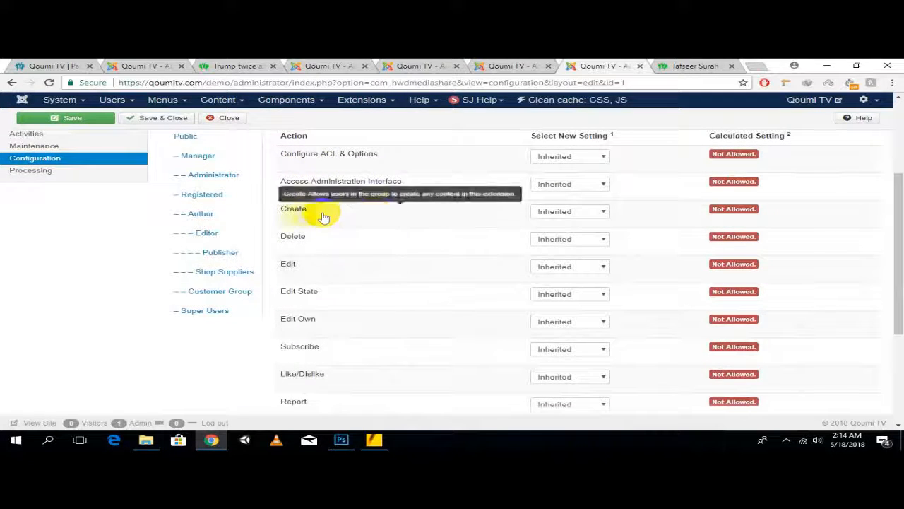
{"action": "scroll", "coordinate": [363, 221], "scroll_direction": "down", "scroll_amount": 2}
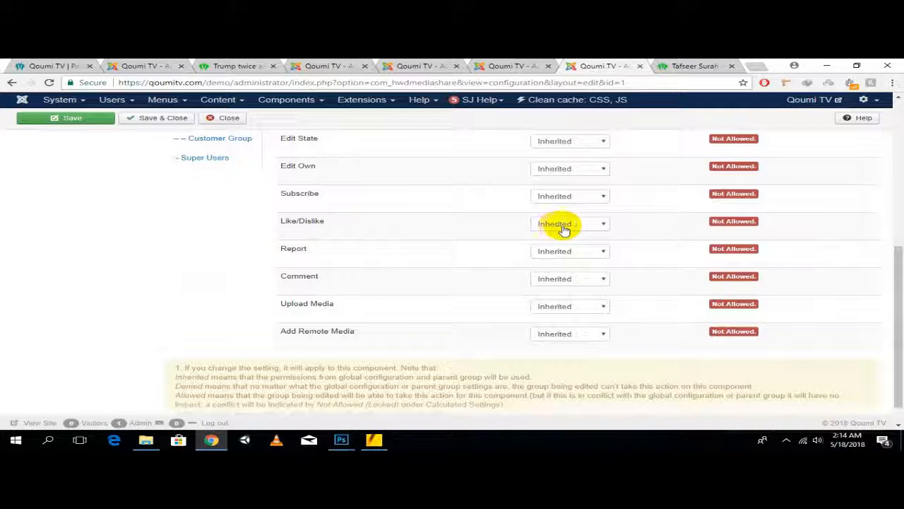
{"action": "left_click", "coordinate": [555, 243]}
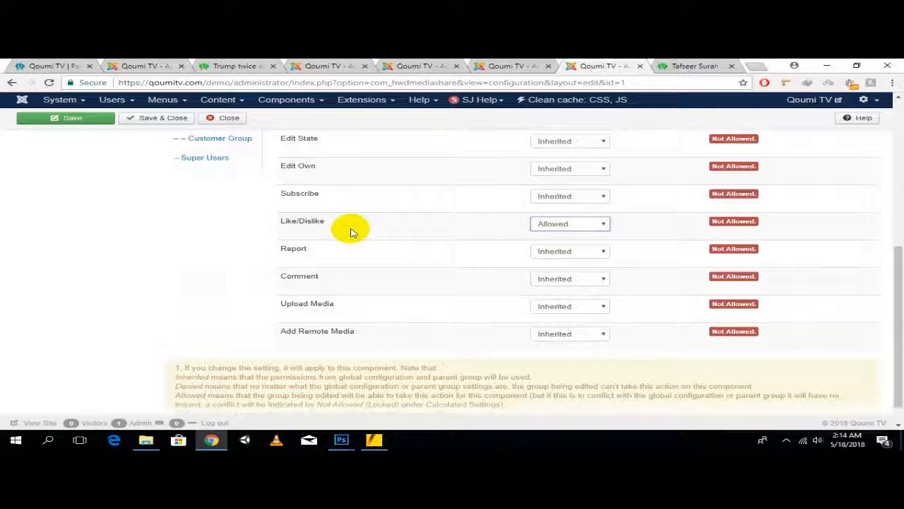
{"action": "scroll", "coordinate": [356, 239], "scroll_direction": "up", "scroll_amount": 5}
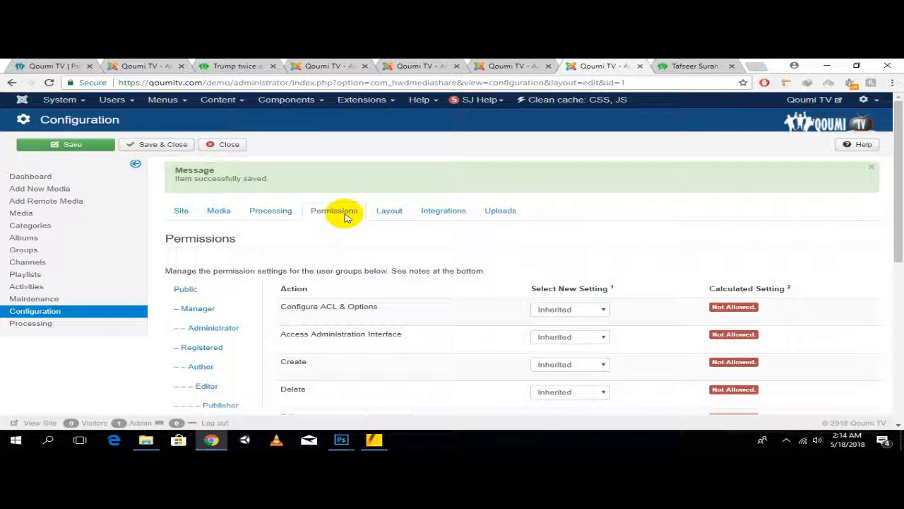
Set the global list layout to 5 columns with a list limit of 15, keeping the Details display style
{"action": "left_click", "coordinate": [388, 212]}
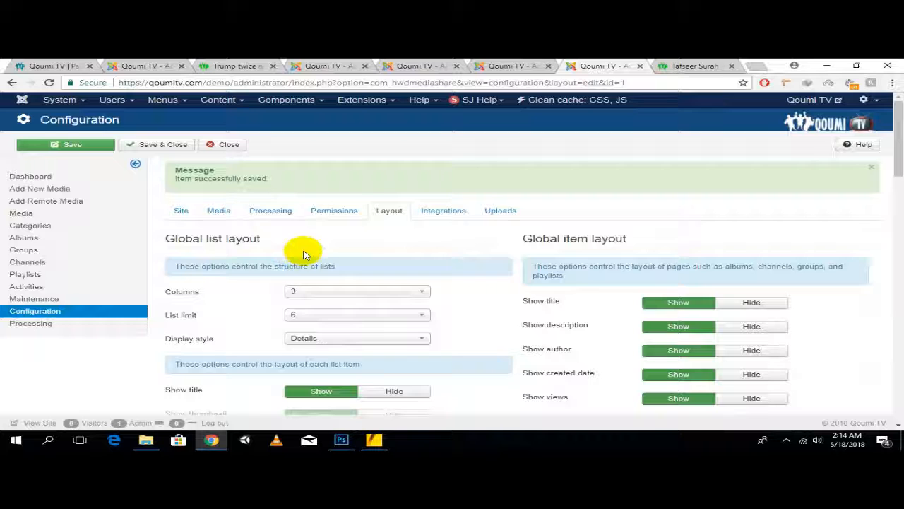
{"action": "scroll", "coordinate": [268, 254], "scroll_direction": "down", "scroll_amount": 2}
{"action": "left_click", "coordinate": [325, 191]}
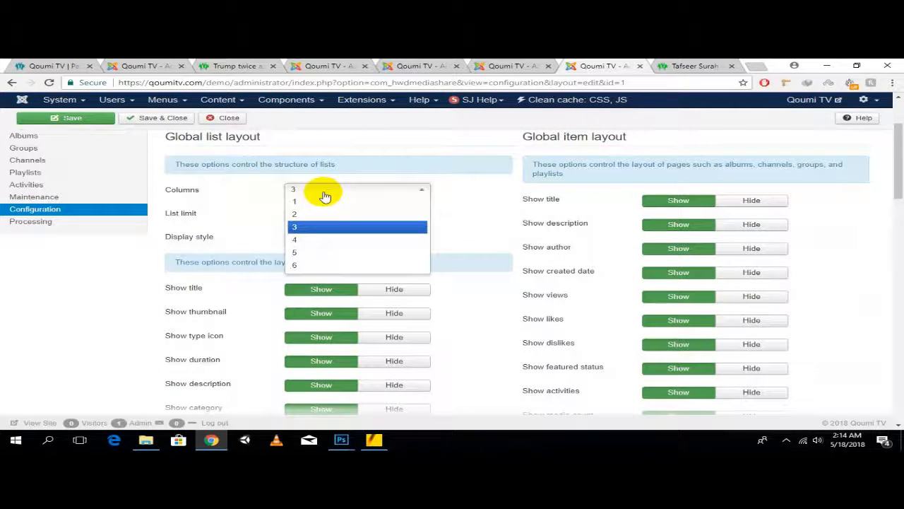
{"action": "left_click", "coordinate": [320, 253]}
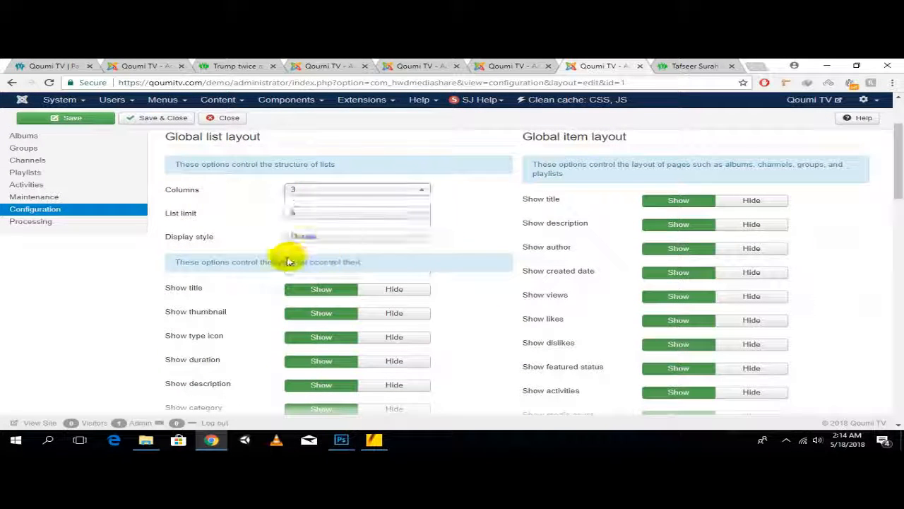
{"action": "left_click", "coordinate": [315, 218]}
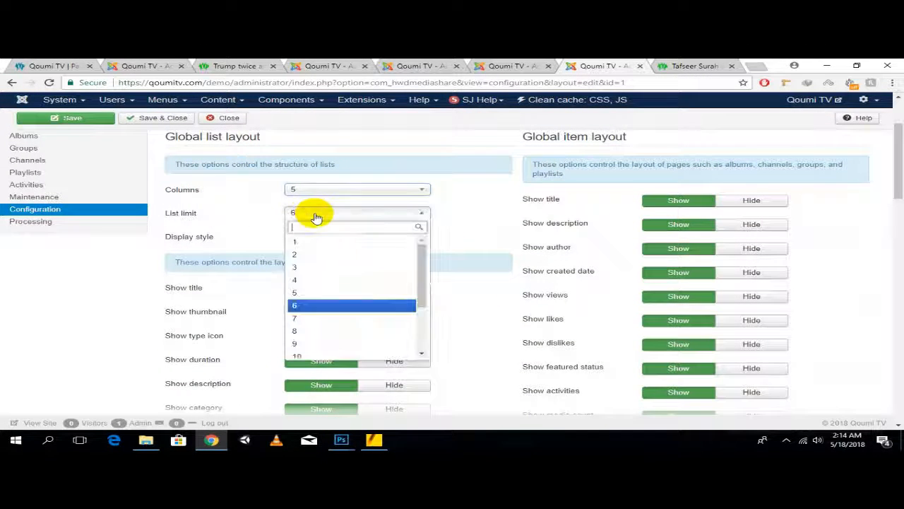
{"action": "left_click", "coordinate": [331, 349]}
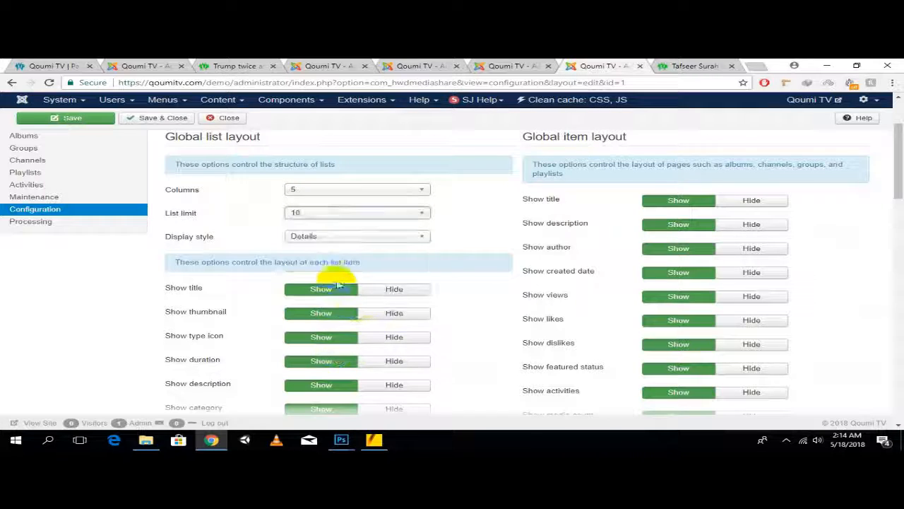
{"action": "left_click", "coordinate": [316, 224]}
{"action": "scroll", "coordinate": [319, 297], "scroll_direction": "down", "scroll_amount": 1}
{"action": "left_click", "coordinate": [323, 315]}
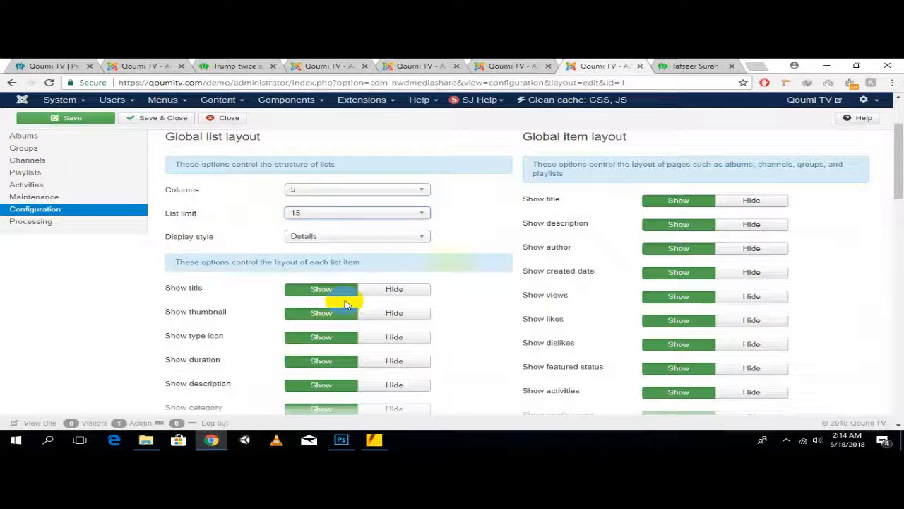
{"action": "left_click", "coordinate": [310, 237]}
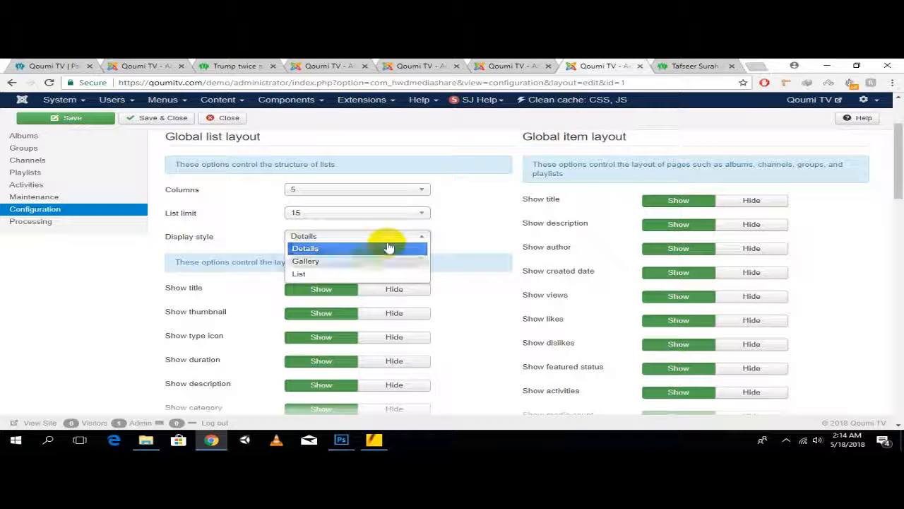
{"action": "left_click", "coordinate": [228, 204]}
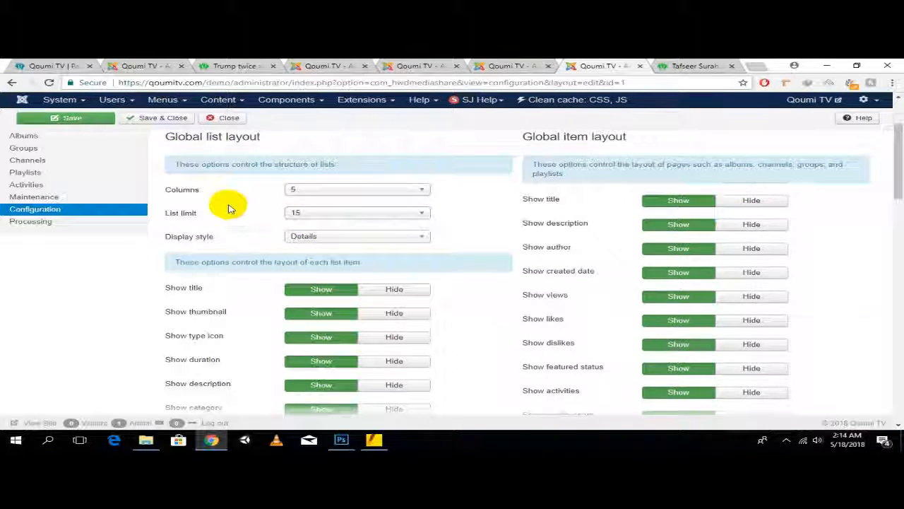
Hide the description, category, author and created date for each item in the global list layout
{"action": "scroll", "coordinate": [229, 204], "scroll_direction": "down", "scroll_amount": 1}
{"action": "scroll", "coordinate": [228, 209], "scroll_direction": "up", "scroll_amount": 1}
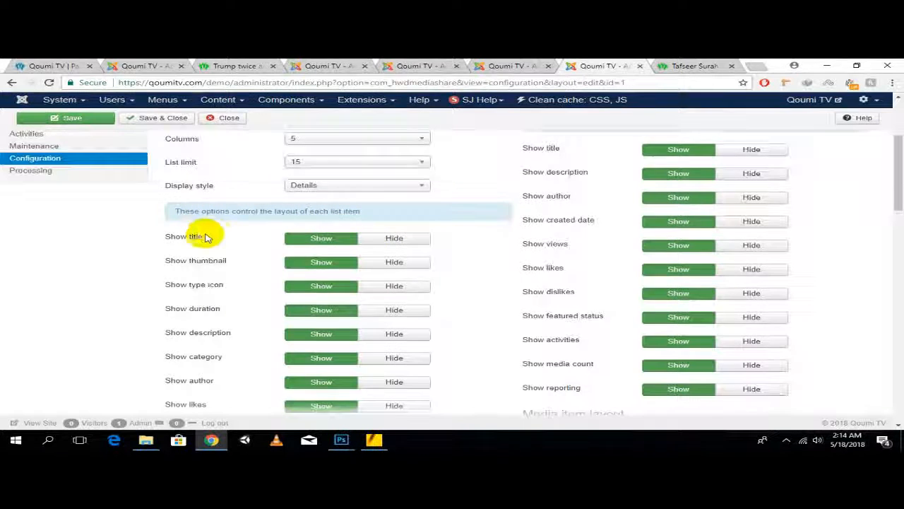
{"action": "scroll", "coordinate": [212, 234], "scroll_direction": "down", "scroll_amount": 3}
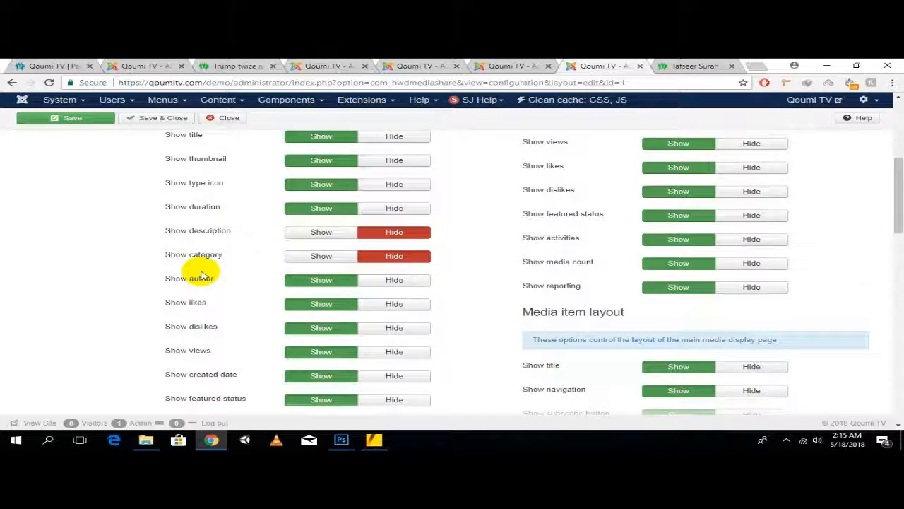
{"action": "scroll", "coordinate": [201, 276], "scroll_direction": "down", "scroll_amount": 2}
{"action": "scroll", "coordinate": [226, 242], "scroll_direction": "down", "scroll_amount": 1}
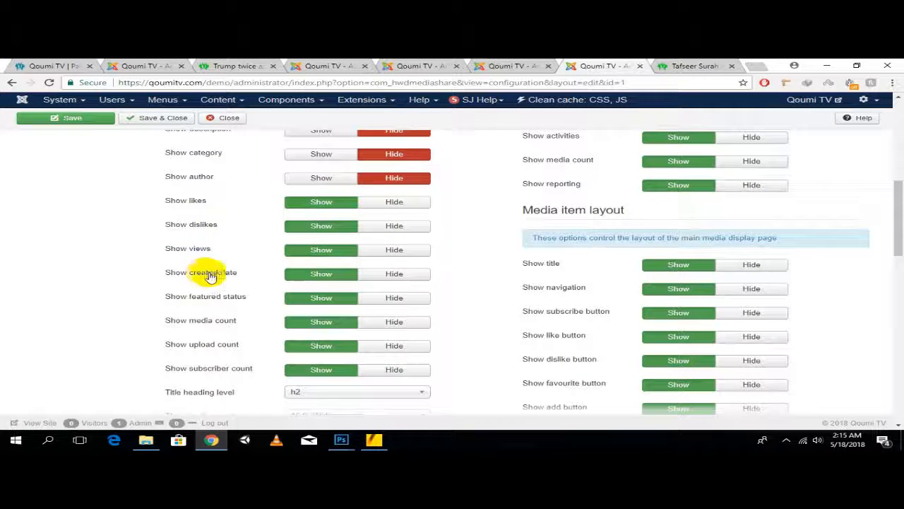
{"action": "left_click", "coordinate": [393, 275]}
Hide the subscriber count and upload count for each list item
{"action": "scroll", "coordinate": [238, 297], "scroll_direction": "down", "scroll_amount": 2}
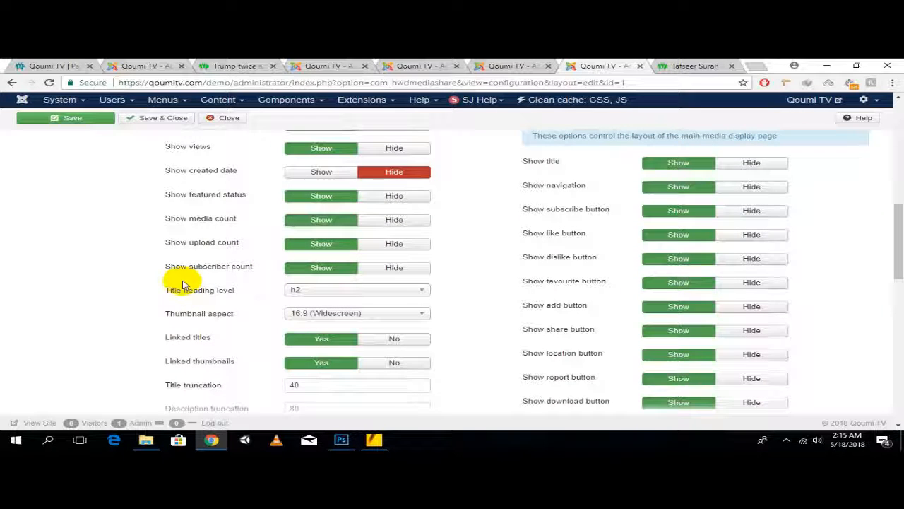
{"action": "left_click", "coordinate": [374, 266]}
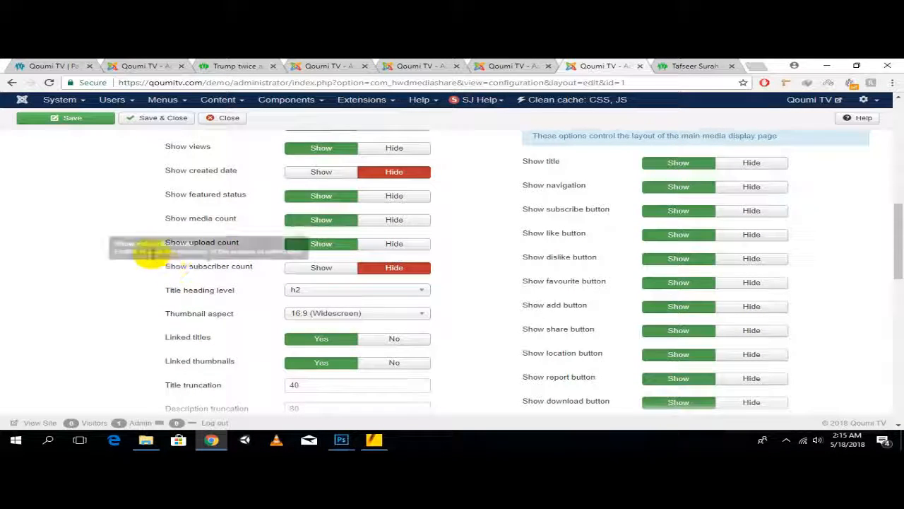
{"action": "scroll", "coordinate": [143, 252], "scroll_direction": "down", "scroll_amount": 1}
{"action": "left_click", "coordinate": [390, 192]}
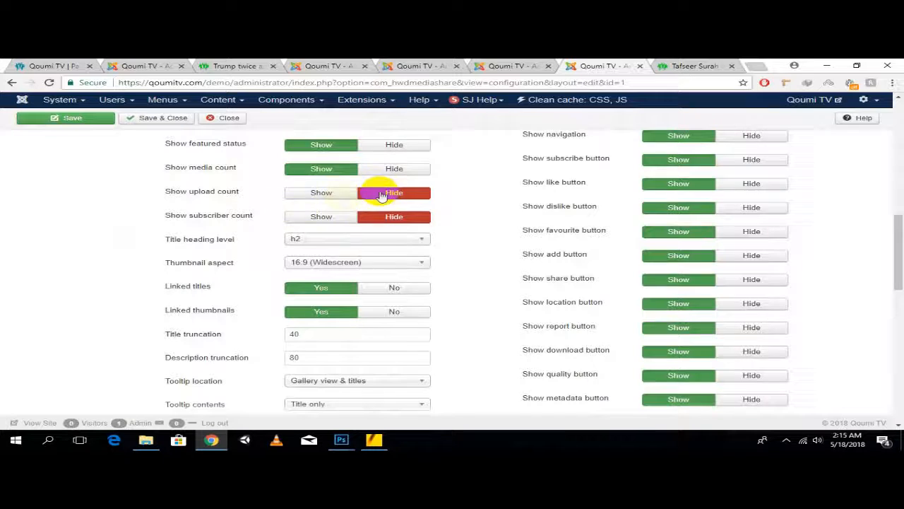
Set the title truncation of list items to 30 and open the description truncation value for editing
{"action": "scroll", "coordinate": [275, 262], "scroll_direction": "down", "scroll_amount": 1}
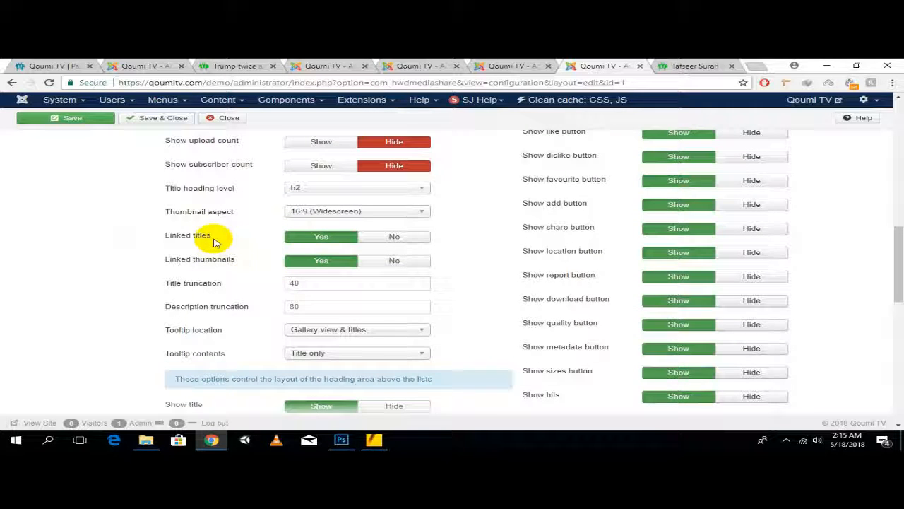
{"action": "scroll", "coordinate": [214, 242], "scroll_direction": "down", "scroll_amount": 1}
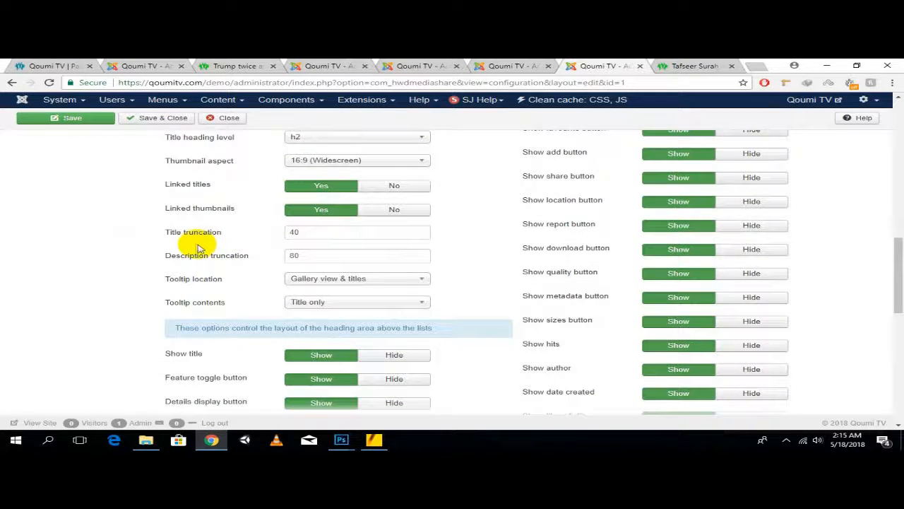
{"action": "scroll", "coordinate": [197, 245], "scroll_direction": "down", "scroll_amount": 1}
{"action": "scroll", "coordinate": [198, 245], "scroll_direction": "down", "scroll_amount": 1}
{"action": "left_click_drag", "start_coordinate": [340, 185], "coordinate": [238, 183]}
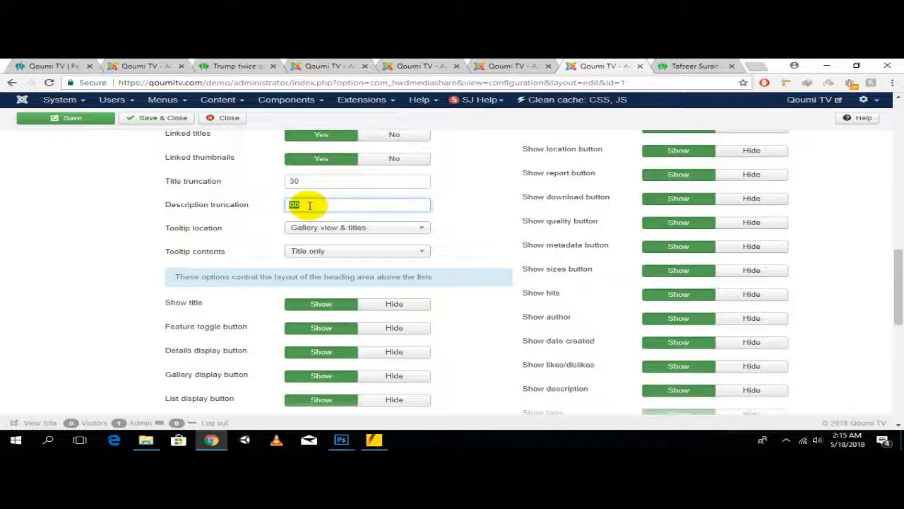
{"action": "left_click_drag", "start_coordinate": [322, 207], "coordinate": [141, 205]}
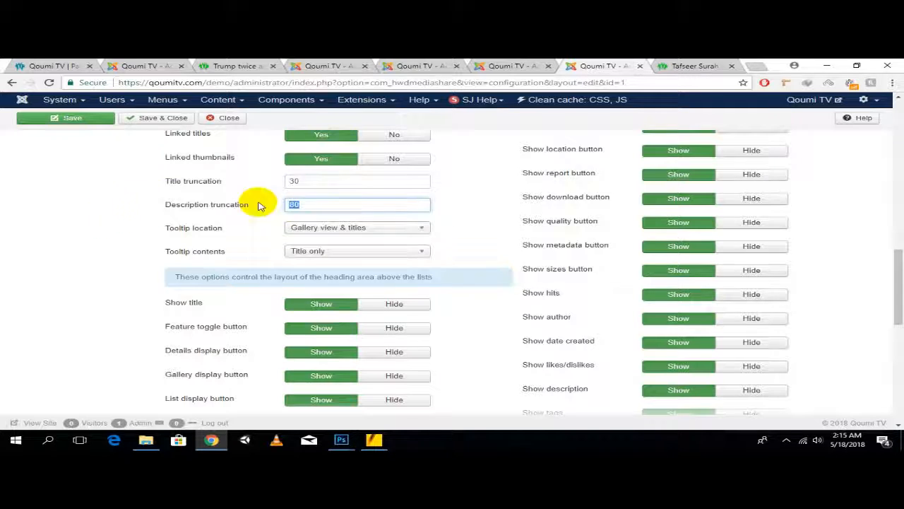
Review the list heading, category list and group item layout settings, and save the configuration
{"action": "scroll", "coordinate": [143, 209], "scroll_direction": "down", "scroll_amount": 2}
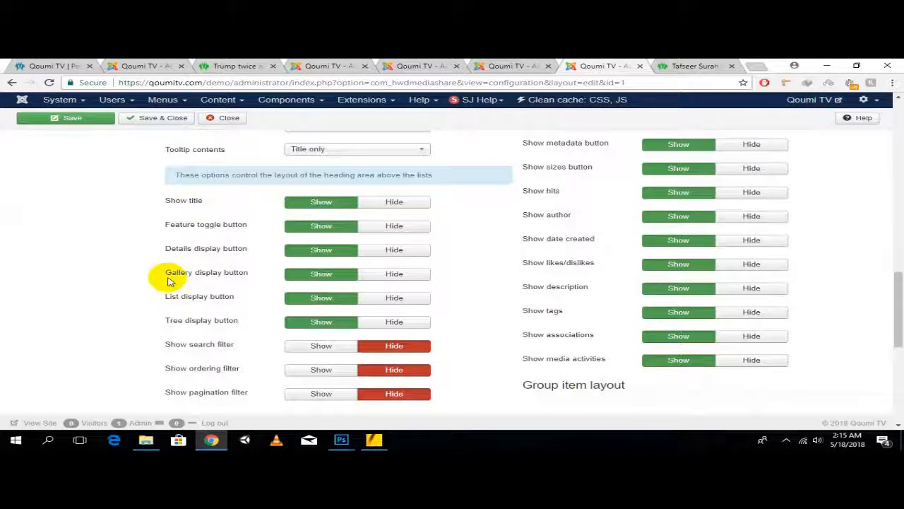
{"action": "scroll", "coordinate": [171, 278], "scroll_direction": "down", "scroll_amount": 4}
{"action": "scroll", "coordinate": [169, 281], "scroll_direction": "down", "scroll_amount": 2}
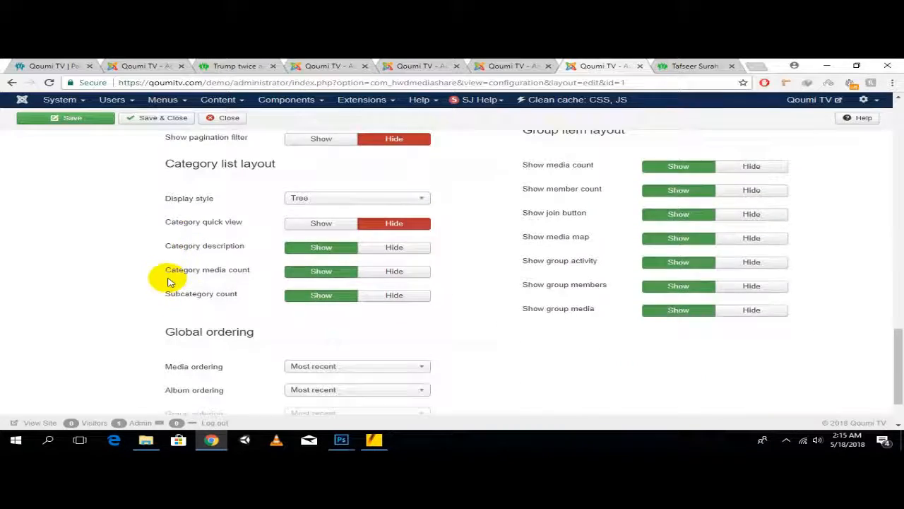
{"action": "scroll", "coordinate": [749, 319], "scroll_direction": "up", "scroll_amount": 5}
{"action": "scroll", "coordinate": [752, 321], "scroll_direction": "up", "scroll_amount": 10}
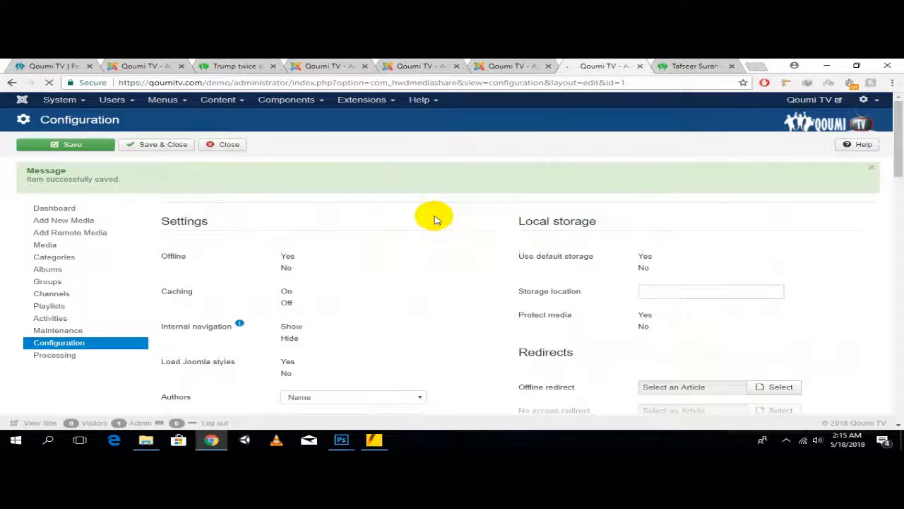
Open the integration settings and review the community avatar options, keeping Gravatar
{"action": "left_click", "coordinate": [439, 220]}
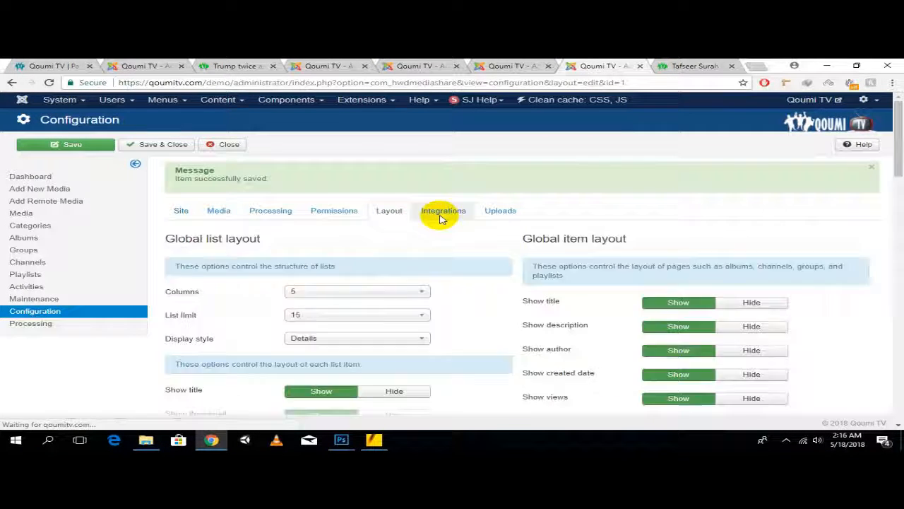
{"action": "scroll", "coordinate": [205, 250], "scroll_direction": "down", "scroll_amount": 2}
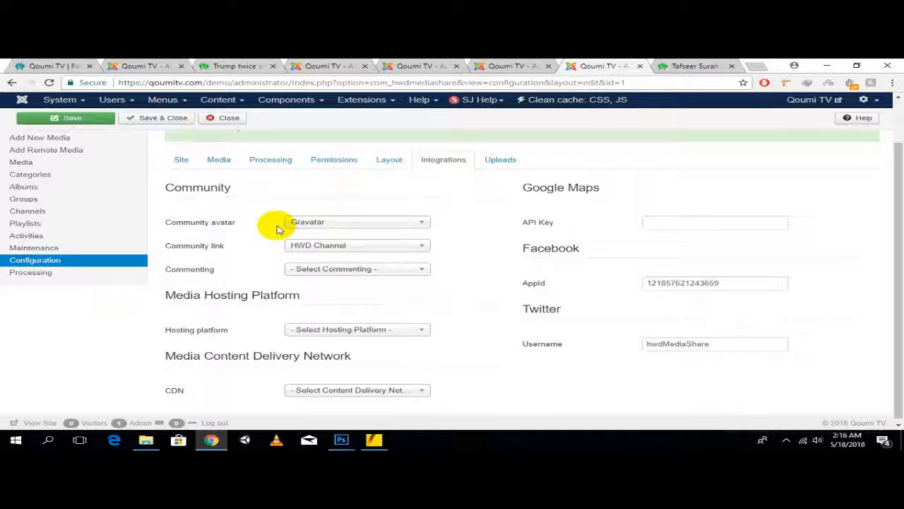
{"action": "left_click", "coordinate": [341, 223]}
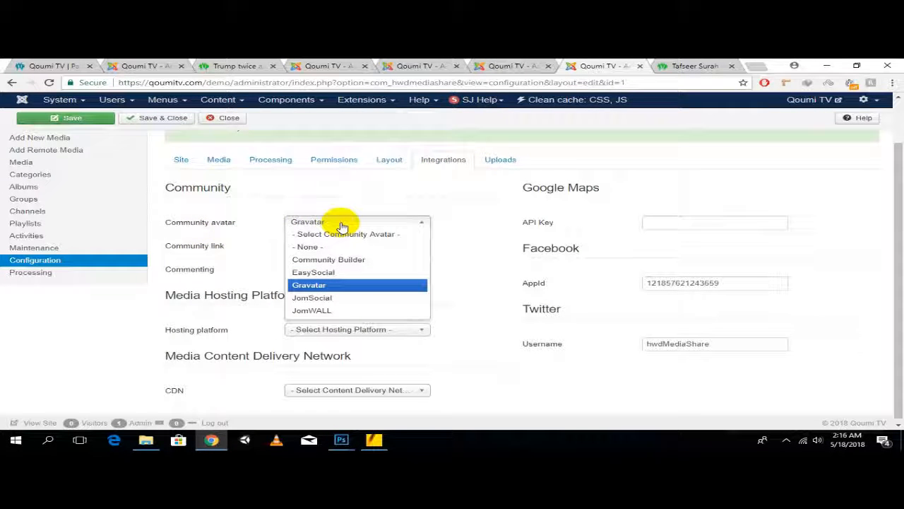
{"action": "left_click", "coordinate": [340, 248]}
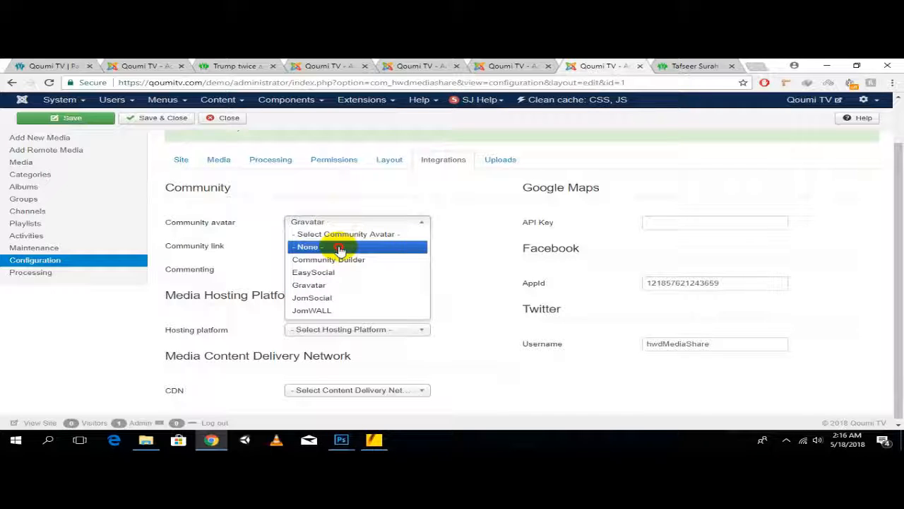
{"action": "left_click", "coordinate": [332, 285]}
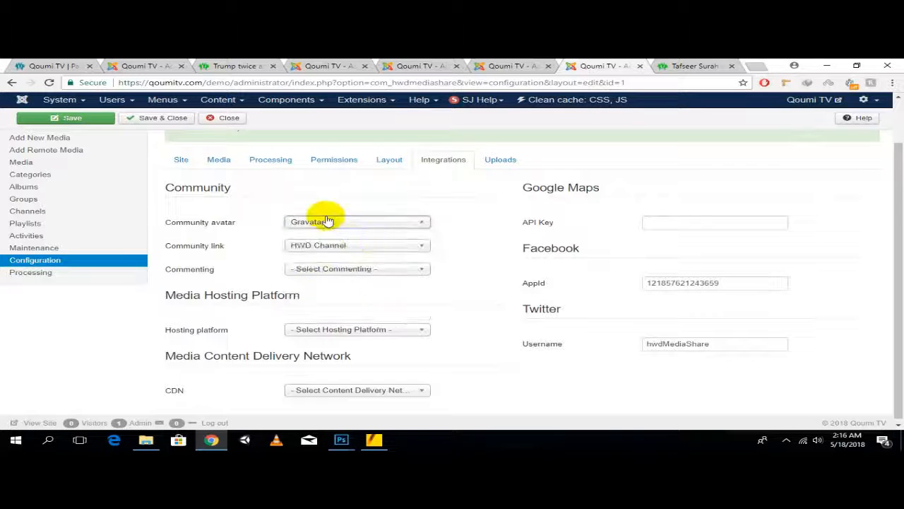
{"action": "right_click", "coordinate": [619, 66]}
{"action": "left_click", "coordinate": [605, 70]}
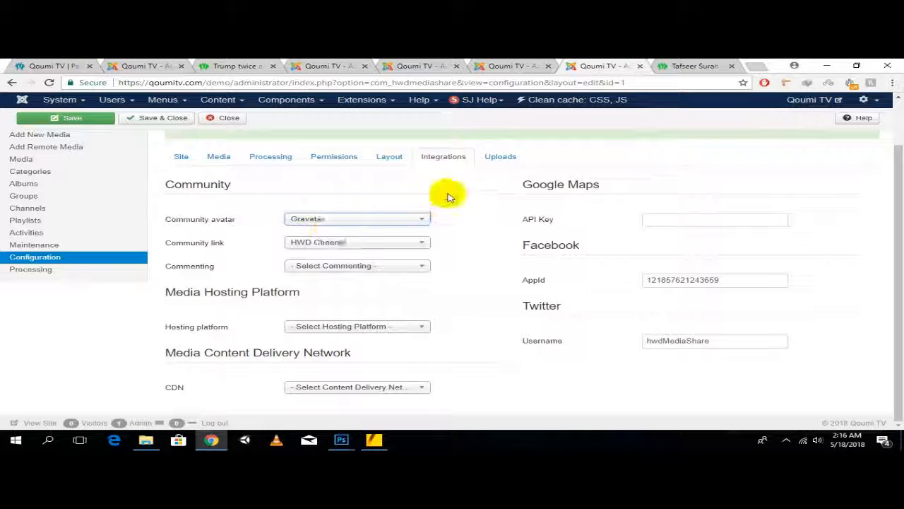
Review the community link options, keeping HWD Channel, and set commenting to Facebook
{"action": "mouse_move", "coordinate": [222, 244]}
{"action": "left_click", "coordinate": [329, 242]}
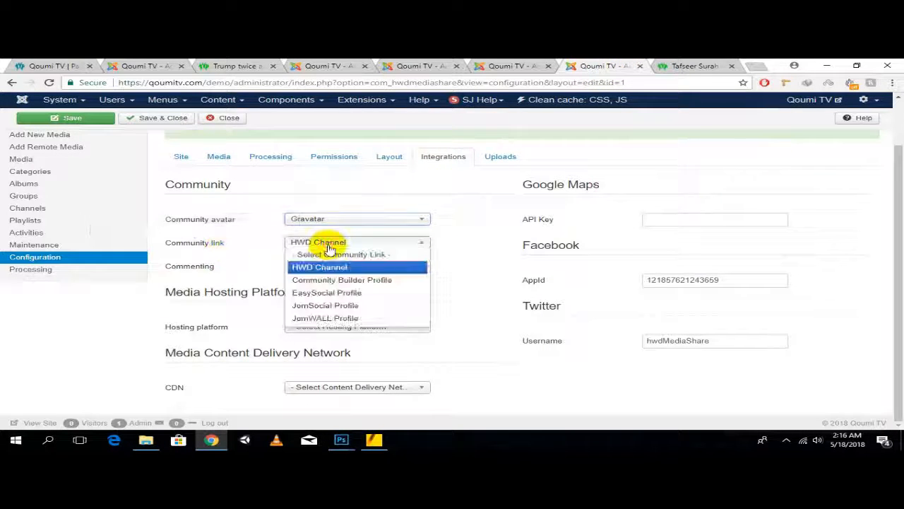
{"action": "left_click", "coordinate": [411, 206]}
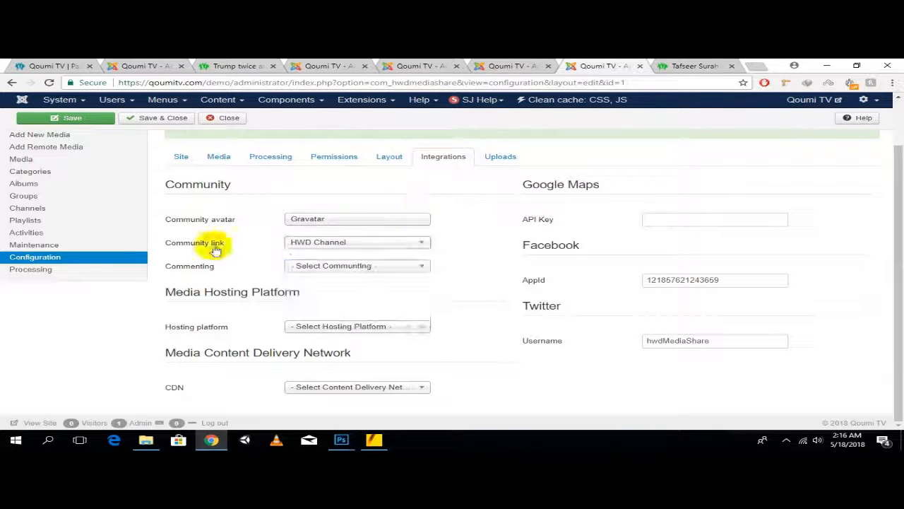
{"action": "left_click", "coordinate": [325, 267]}
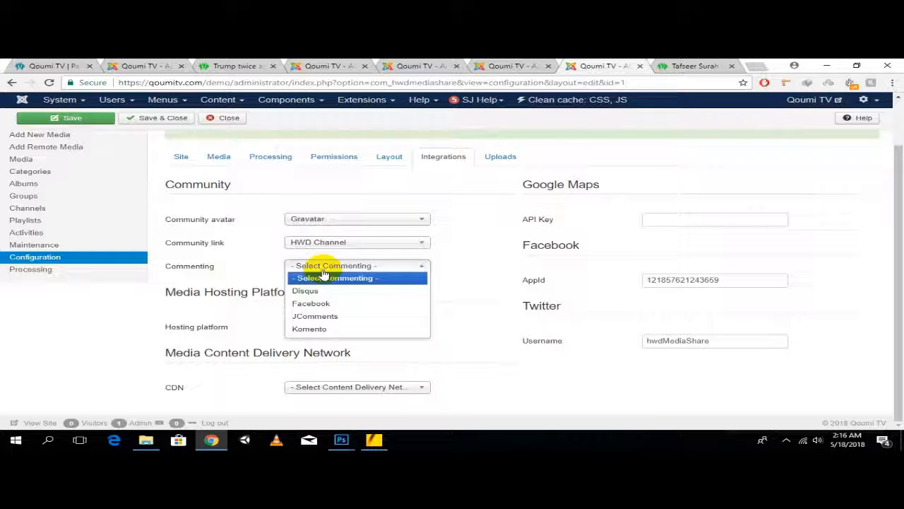
{"action": "left_click", "coordinate": [323, 305]}
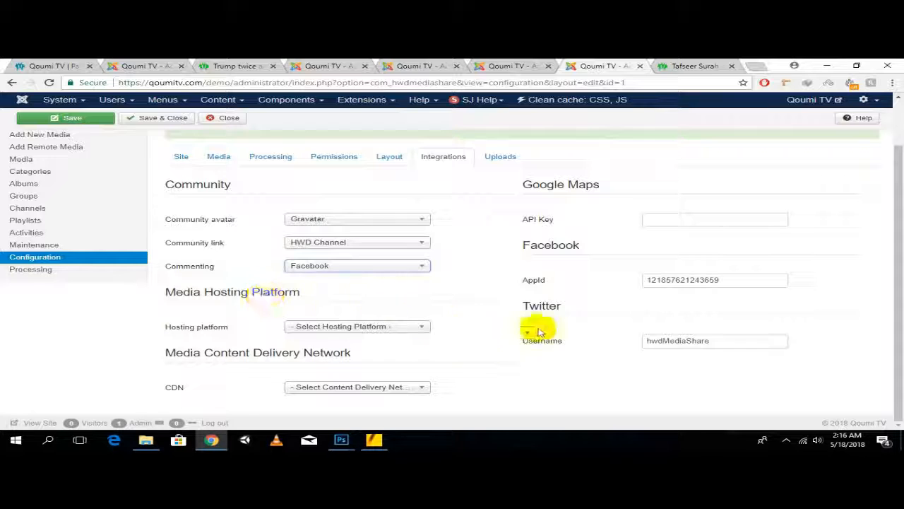
Review the Google Maps API key, Facebook app ID and Twitter username fields of the integration settings
{"action": "scroll", "coordinate": [571, 320], "scroll_direction": "up", "scroll_amount": 2}
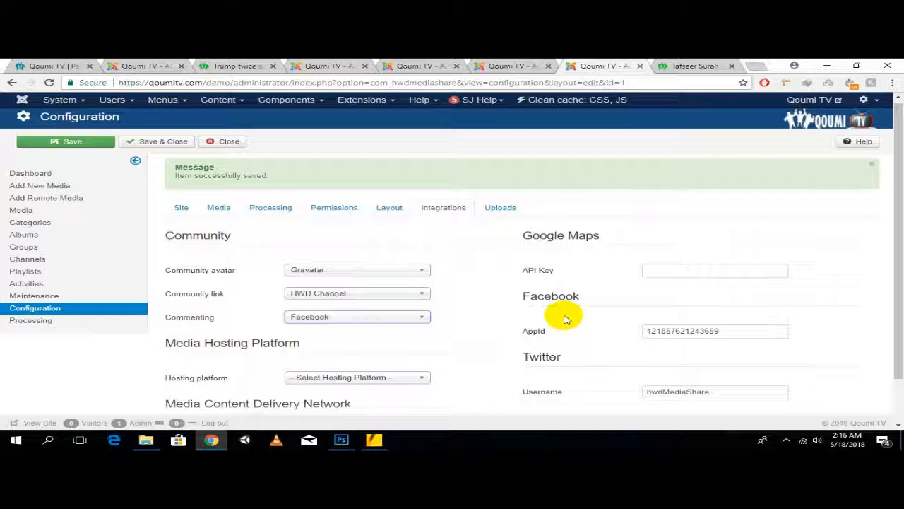
{"action": "left_click", "coordinate": [675, 276]}
{"action": "scroll", "coordinate": [650, 278], "scroll_direction": "down", "scroll_amount": 1}
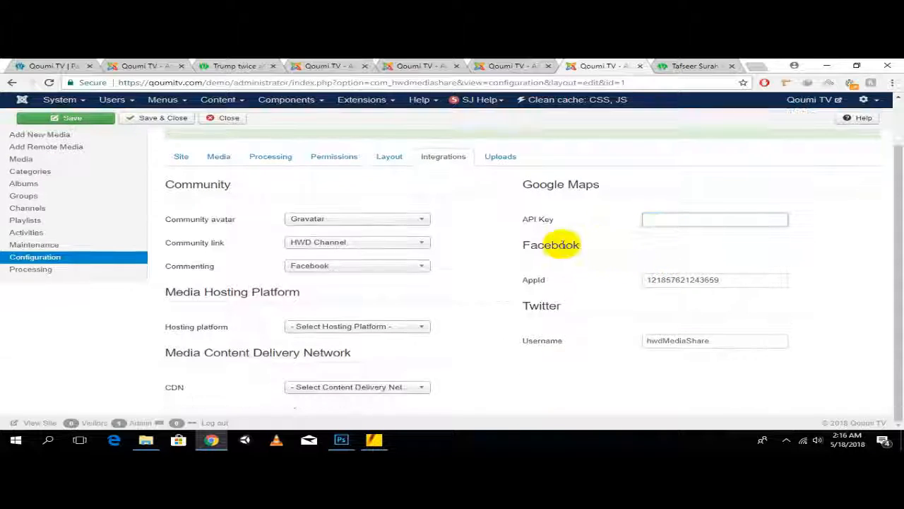
{"action": "left_click_drag", "start_coordinate": [751, 280], "coordinate": [622, 280]}
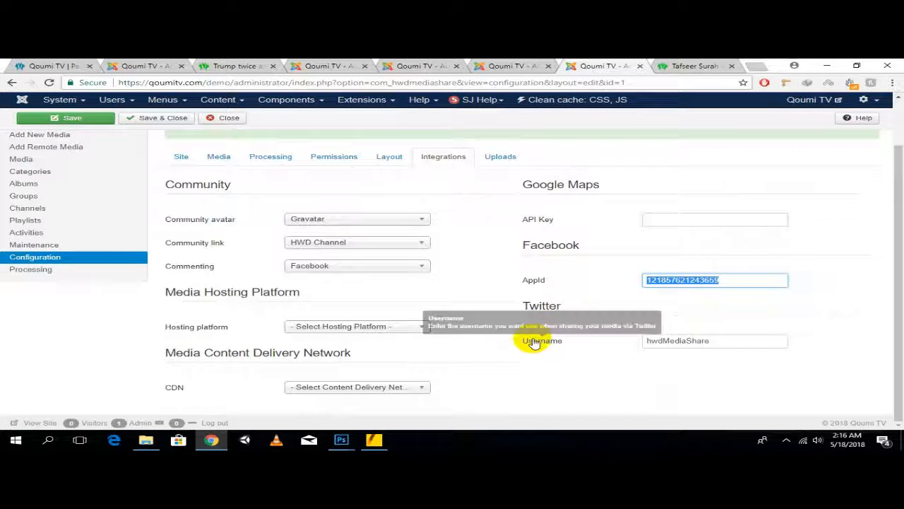
{"action": "left_click_drag", "start_coordinate": [725, 343], "coordinate": [577, 342]}
{"action": "left_click", "coordinate": [699, 267]}
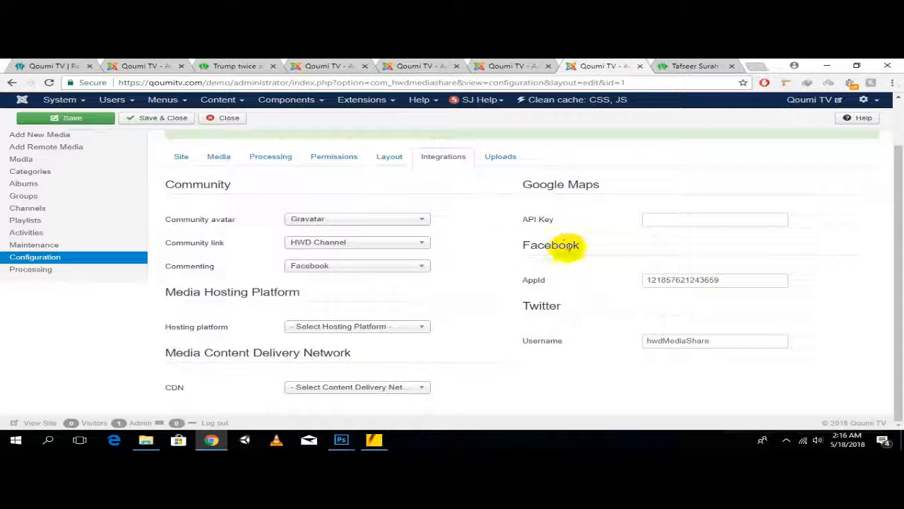
{"action": "left_click_drag", "start_coordinate": [727, 281], "coordinate": [568, 283]}
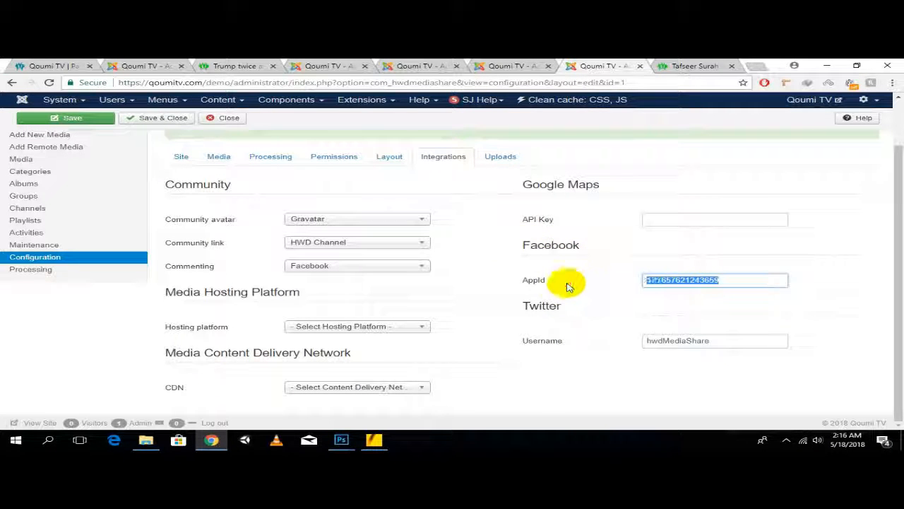
Open the upload settings and review the upload methods, upload workflow and Perl upload options, keeping Quick multi uploads
{"action": "left_click", "coordinate": [491, 162]}
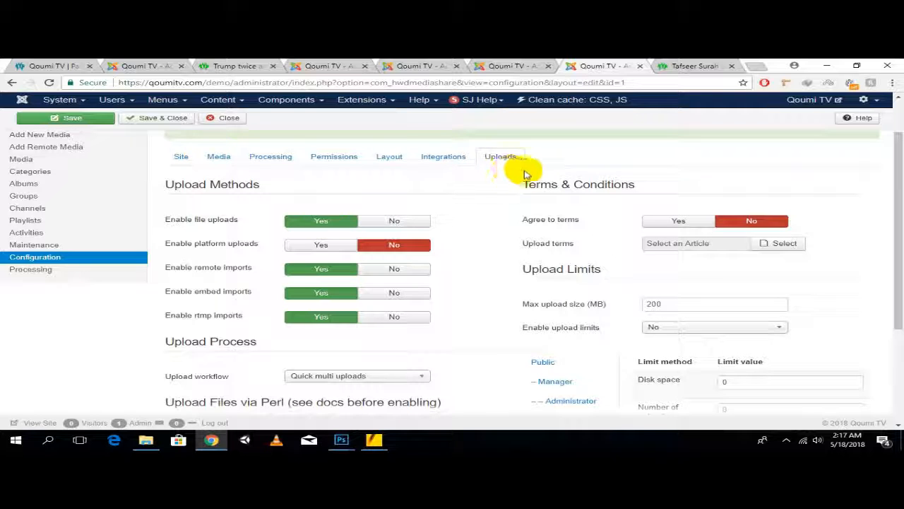
{"action": "mouse_move", "coordinate": [212, 221]}
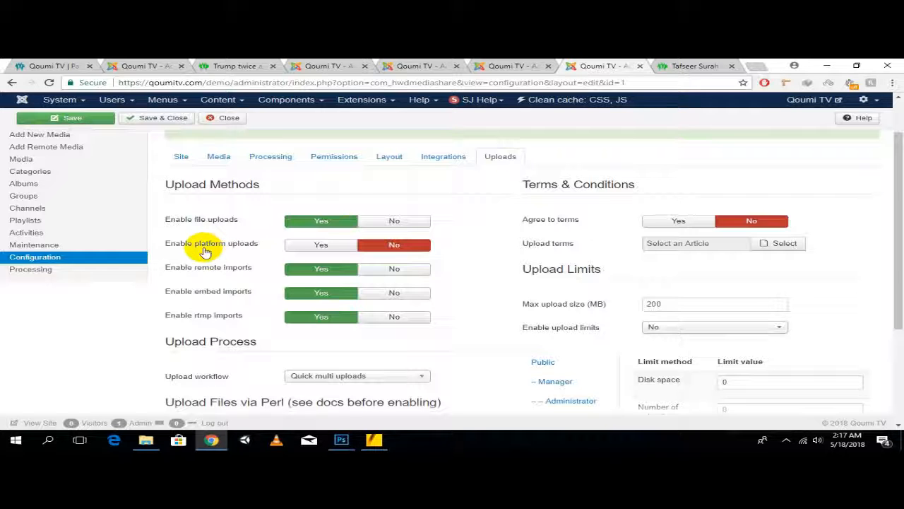
{"action": "scroll", "coordinate": [194, 269], "scroll_direction": "down", "scroll_amount": 2}
{"action": "left_click", "coordinate": [362, 279]}
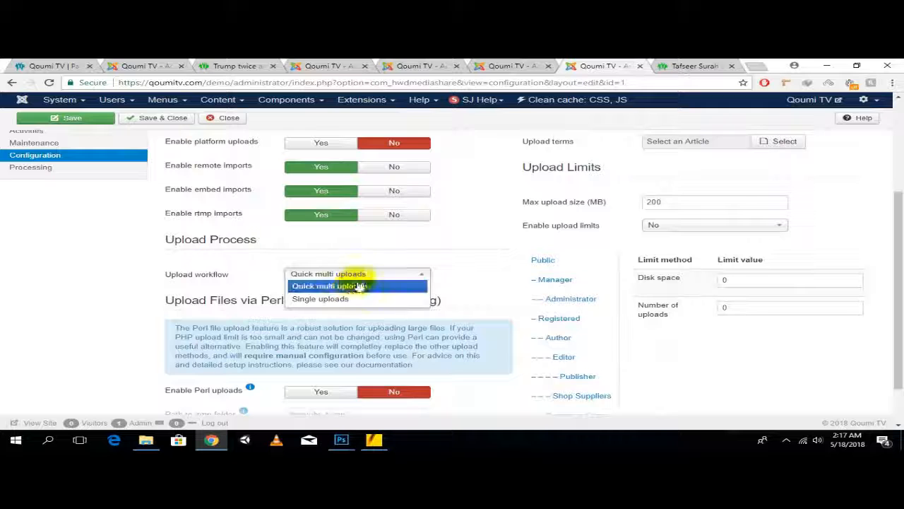
{"action": "left_click", "coordinate": [360, 286]}
{"action": "scroll", "coordinate": [426, 265], "scroll_direction": "down", "scroll_amount": 1}
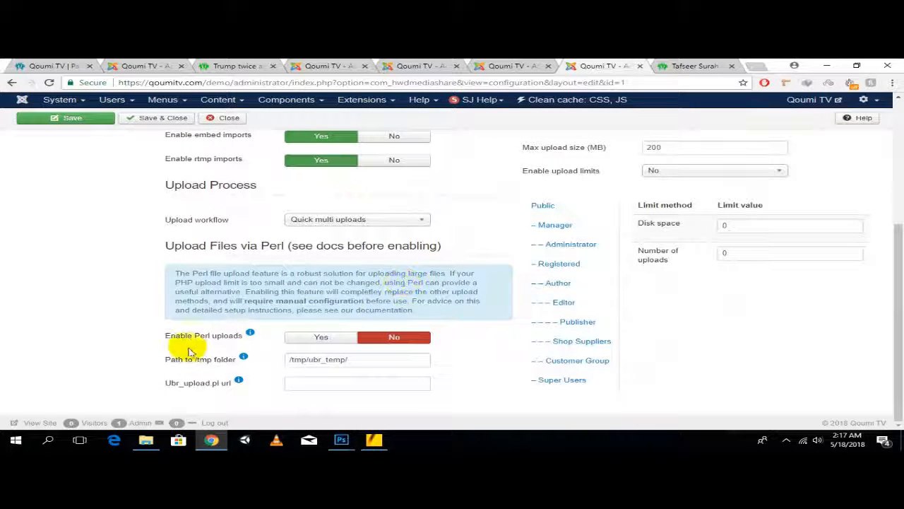
{"action": "mouse_move", "coordinate": [226, 344]}
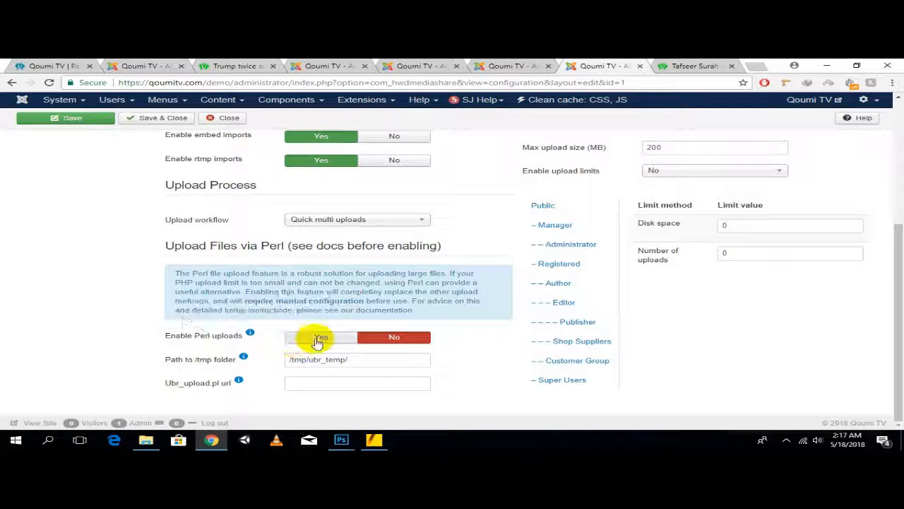
Examine the maximum upload size, the upload limit options and the limits per user group
{"action": "scroll", "coordinate": [316, 342], "scroll_direction": "up", "scroll_amount": 3}
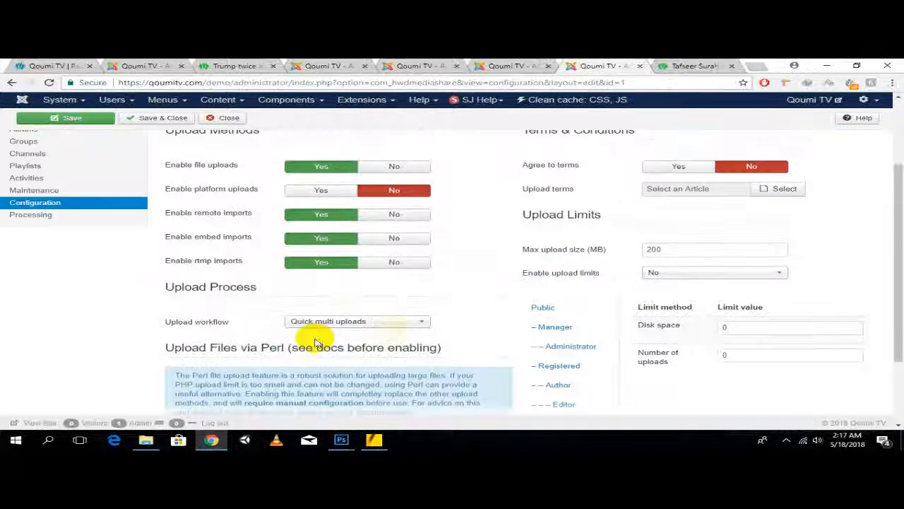
{"action": "scroll", "coordinate": [585, 214], "scroll_direction": "down", "scroll_amount": 1}
{"action": "left_click_drag", "start_coordinate": [611, 220], "coordinate": [530, 223]}
{"action": "left_click", "coordinate": [580, 232]}
{"action": "left_click_drag", "start_coordinate": [663, 251], "coordinate": [609, 253]}
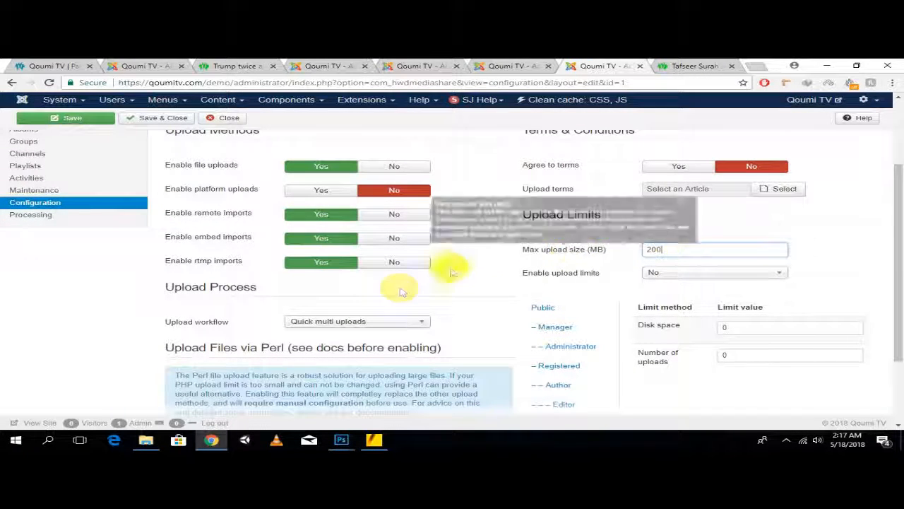
{"action": "scroll", "coordinate": [445, 267], "scroll_direction": "down", "scroll_amount": 2}
{"action": "scroll", "coordinate": [286, 344], "scroll_direction": "up", "scroll_amount": 3}
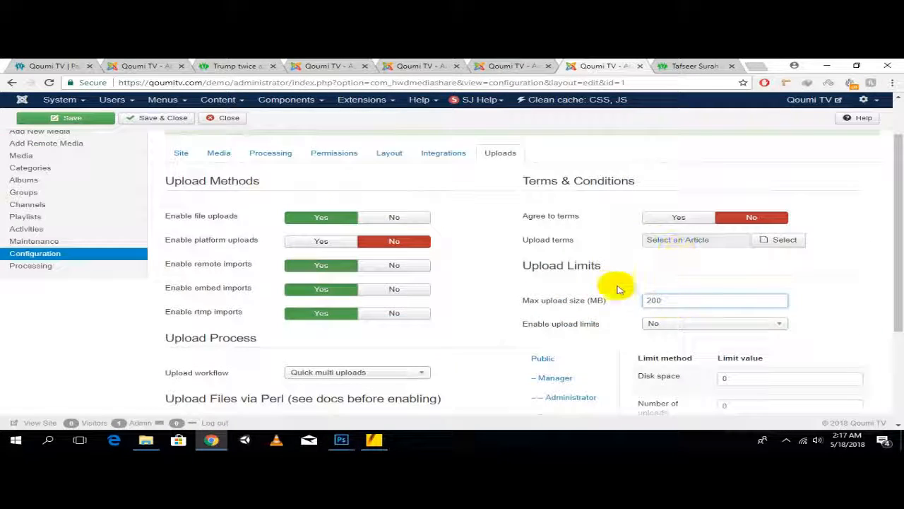
{"action": "scroll", "coordinate": [608, 282], "scroll_direction": "down", "scroll_amount": 2}
{"action": "left_click", "coordinate": [667, 222]}
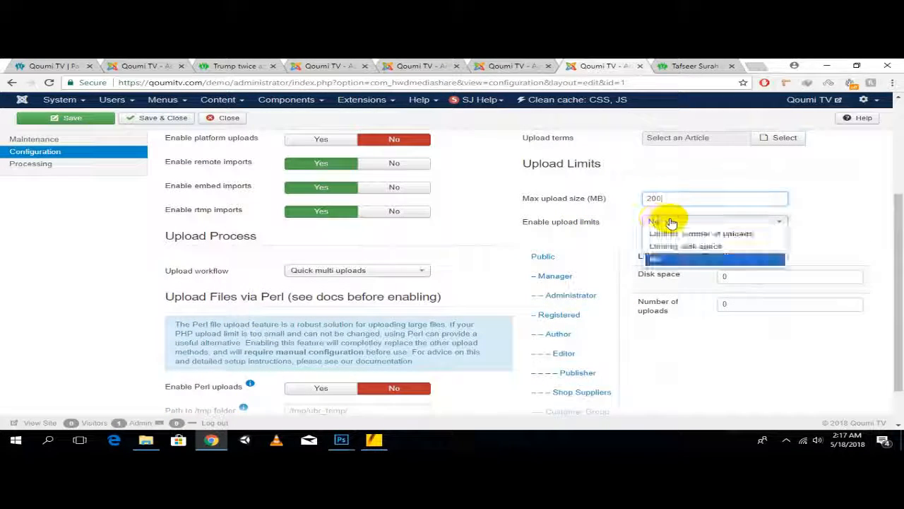
{"action": "left_click", "coordinate": [848, 221]}
{"action": "scroll", "coordinate": [678, 270], "scroll_direction": "down", "scroll_amount": 1}
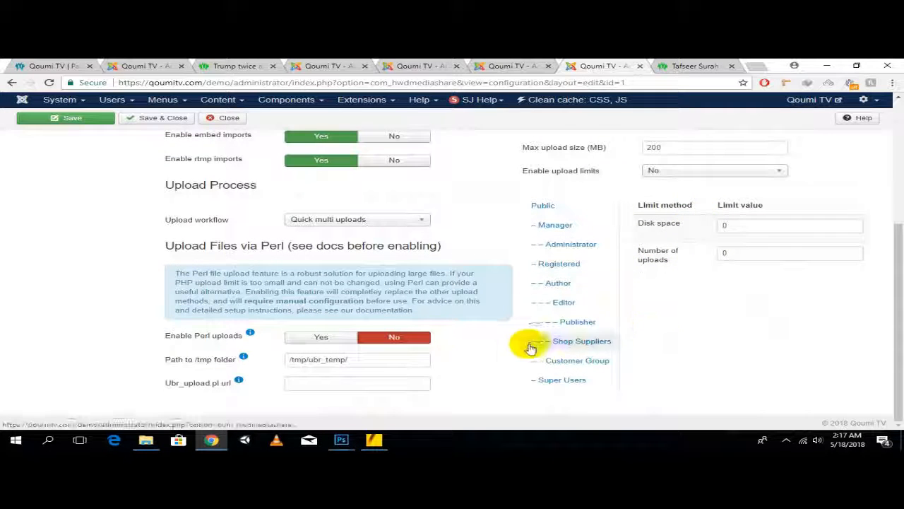
{"action": "scroll", "coordinate": [651, 234], "scroll_direction": "up", "scroll_amount": 1}
{"action": "scroll", "coordinate": [652, 234], "scroll_direction": "up", "scroll_amount": 2}
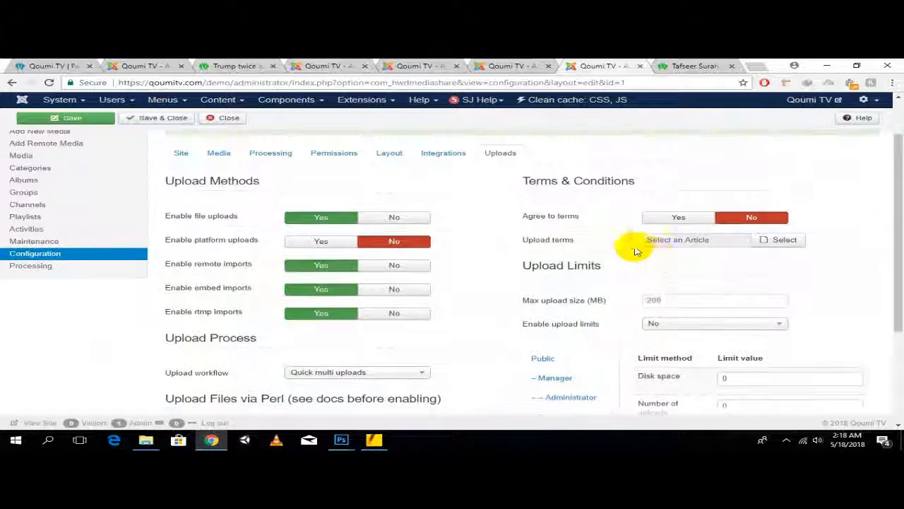
Try requiring agreement to terms for uploads and browse the articles that can serve as upload terms
{"action": "left_click_drag", "start_coordinate": [642, 182], "coordinate": [501, 186]}
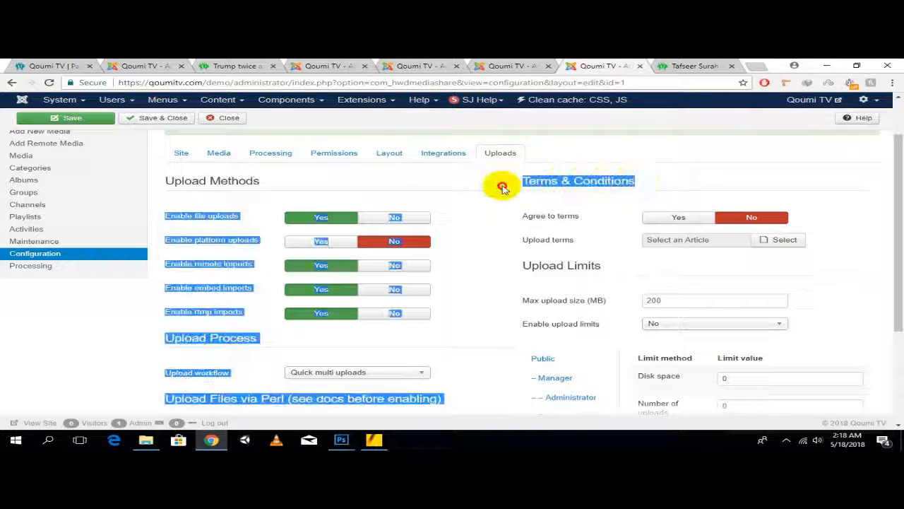
{"action": "left_click", "coordinate": [519, 231]}
{"action": "right_click", "coordinate": [585, 67]}
{"action": "left_click", "coordinate": [594, 69]}
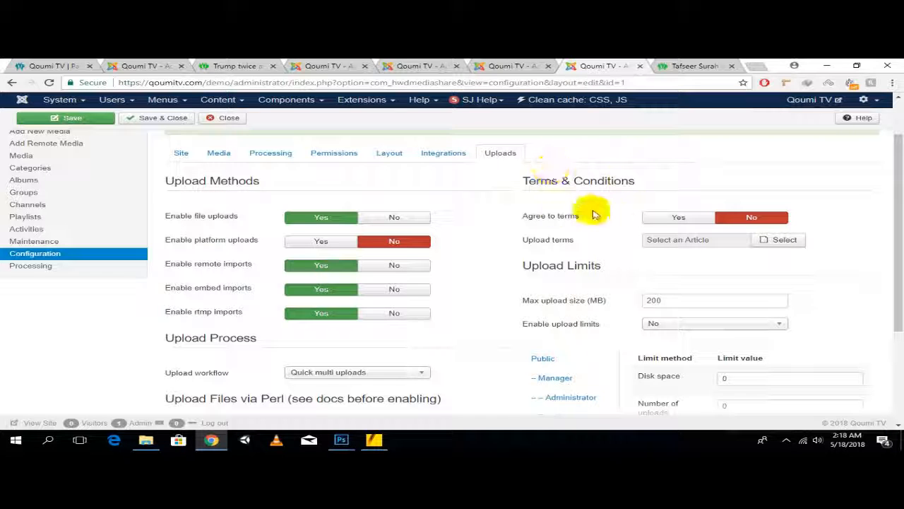
{"action": "left_click", "coordinate": [662, 218]}
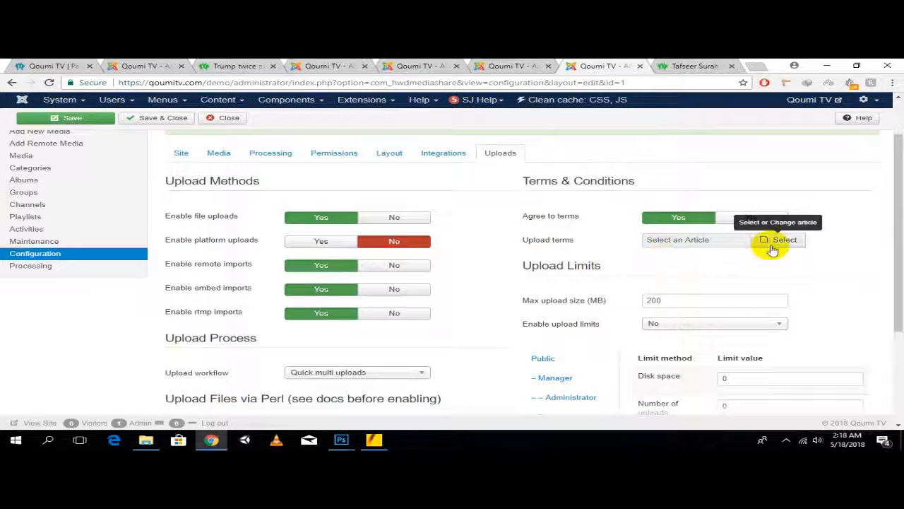
{"action": "left_click", "coordinate": [235, 103]}
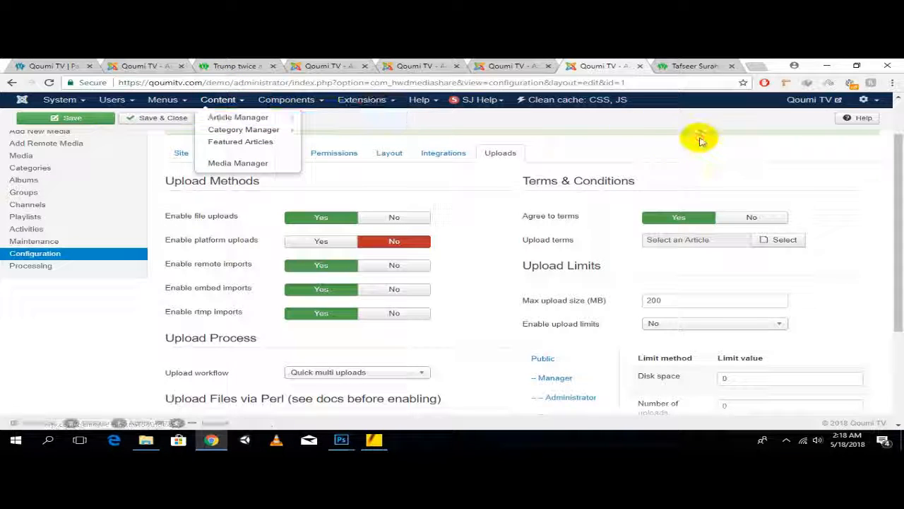
{"action": "left_click", "coordinate": [779, 240]}
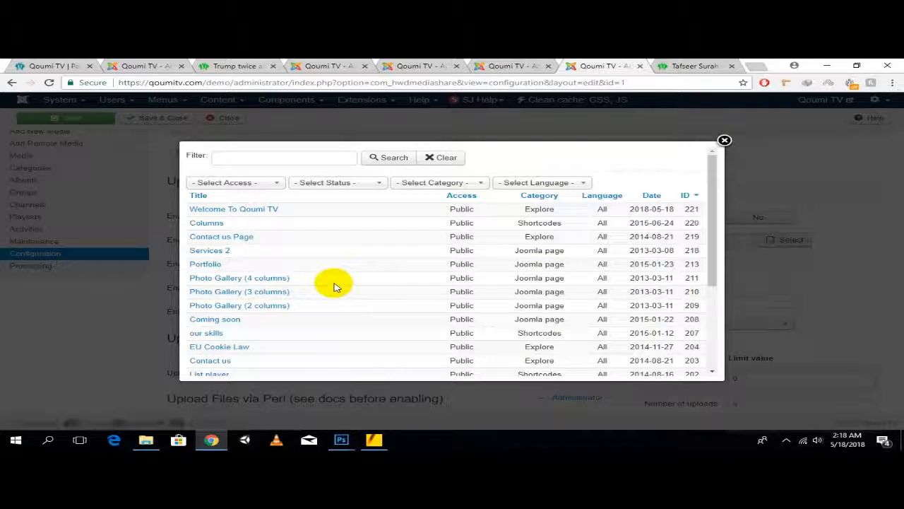
{"action": "left_click", "coordinate": [722, 140]}
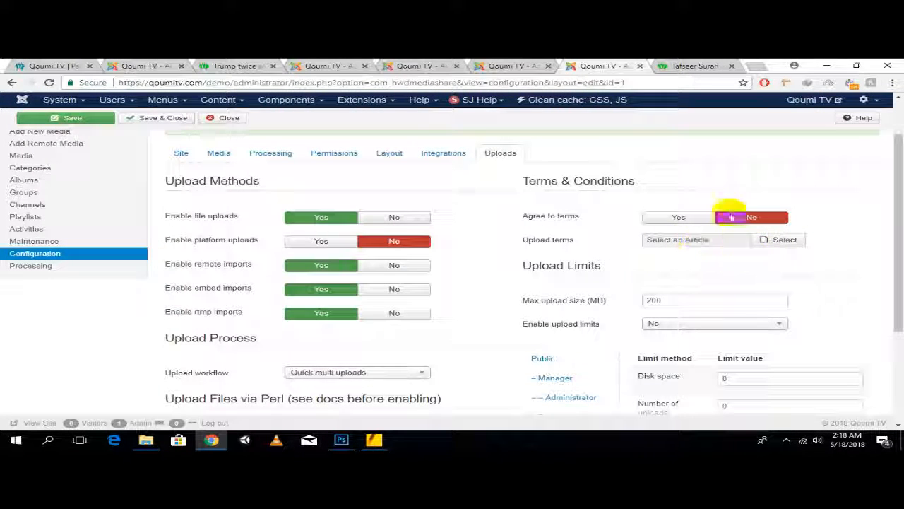
Save the configuration and reload the site's Tafseer Surah Al-Mulk page to check the updated video list
{"action": "scroll", "coordinate": [732, 190], "scroll_direction": "up", "scroll_amount": 2}
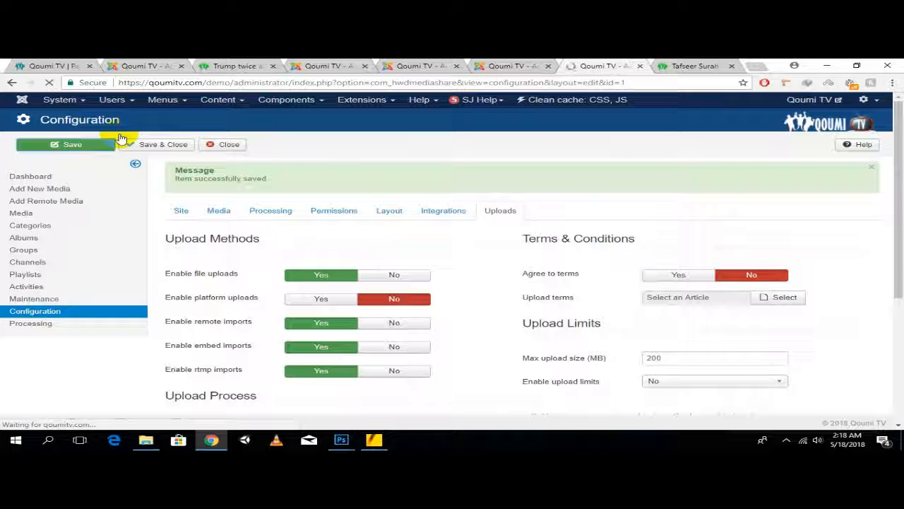
{"action": "left_click", "coordinate": [695, 68]}
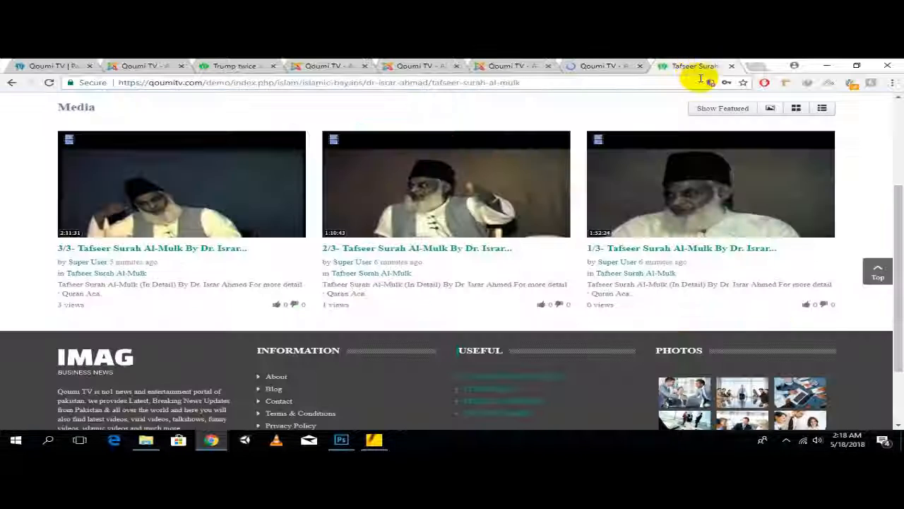
{"action": "scroll", "coordinate": [226, 106], "scroll_direction": "up", "scroll_amount": 3}
{"action": "left_click", "coordinate": [50, 82]}
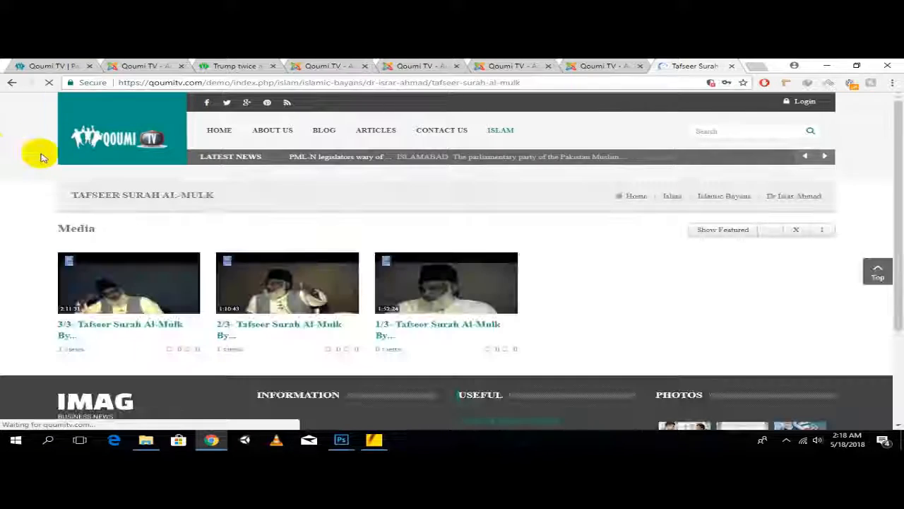
{"action": "scroll", "coordinate": [802, 278], "scroll_direction": "down", "scroll_amount": 2}
{"action": "scroll", "coordinate": [801, 278], "scroll_direction": "up", "scroll_amount": 2}
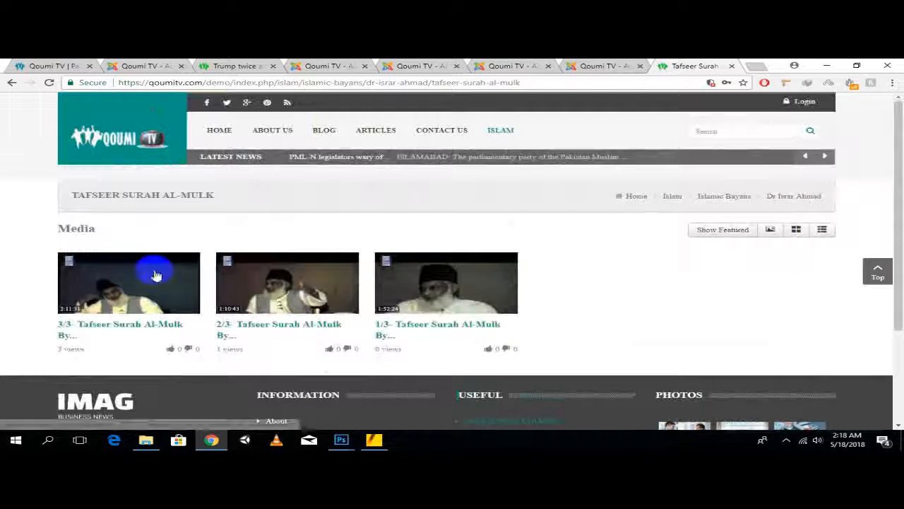
{"action": "scroll", "coordinate": [358, 236], "scroll_direction": "down", "scroll_amount": 2}
{"action": "scroll", "coordinate": [318, 233], "scroll_direction": "up", "scroll_amount": 2}
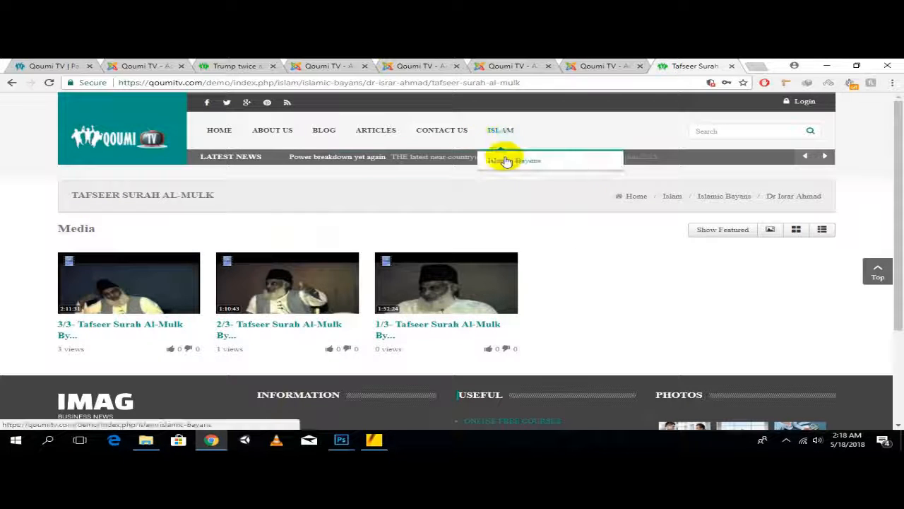
Open the site's Islamic Bayans page and its Dr Israr Ahmad subpage to examine how categories and videos are laid out
{"action": "left_click", "coordinate": [504, 162]}
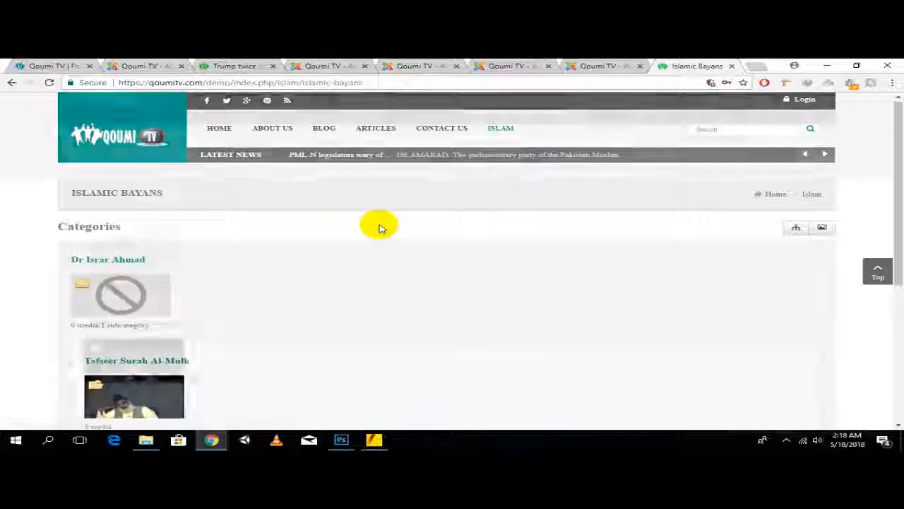
{"action": "scroll", "coordinate": [380, 226], "scroll_direction": "down", "scroll_amount": 2}
{"action": "scroll", "coordinate": [382, 236], "scroll_direction": "up", "scroll_amount": 2}
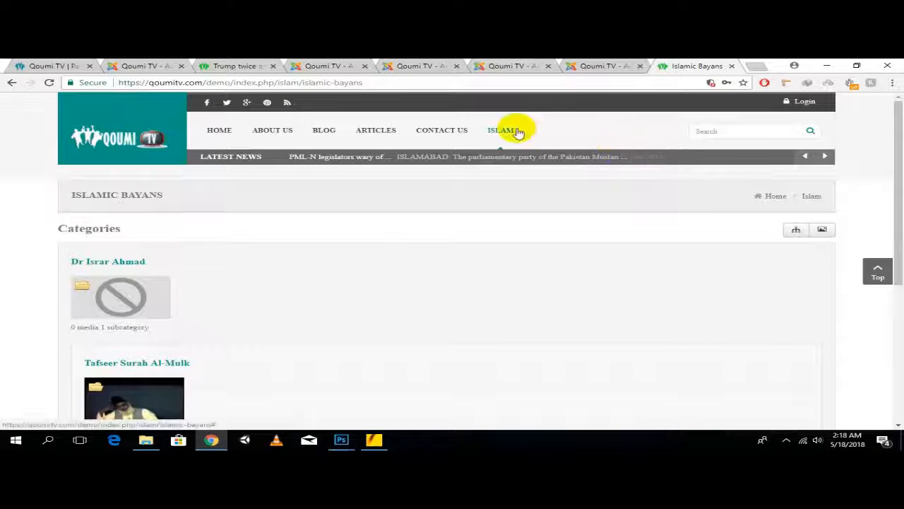
{"action": "mouse_move", "coordinate": [516, 131]}
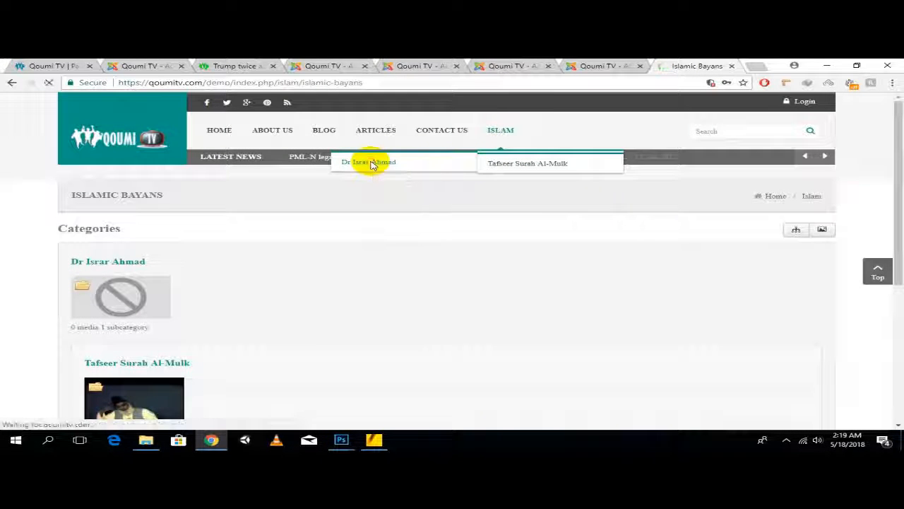
{"action": "left_click", "coordinate": [372, 163]}
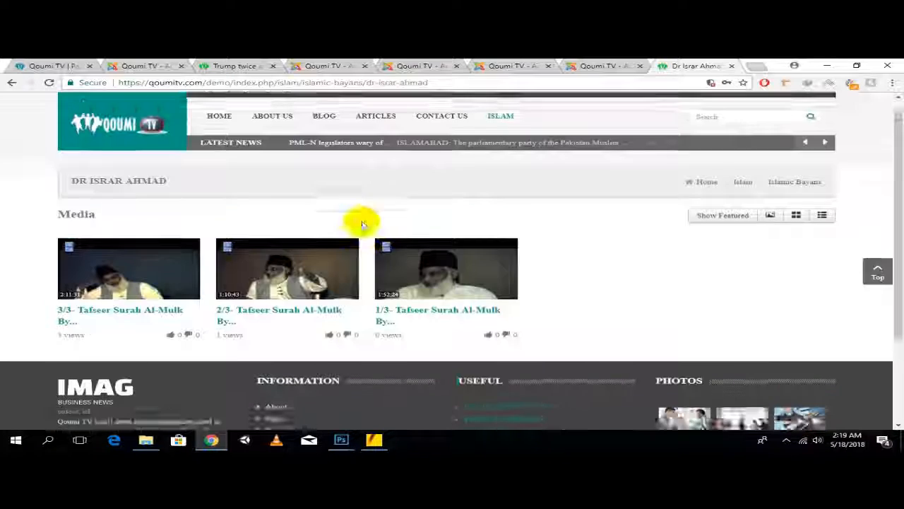
{"action": "scroll", "coordinate": [605, 325], "scroll_direction": "up", "scroll_amount": 1}
{"action": "scroll", "coordinate": [606, 327], "scroll_direction": "down", "scroll_amount": 3}
{"action": "scroll", "coordinate": [551, 297], "scroll_direction": "up", "scroll_amount": 3}
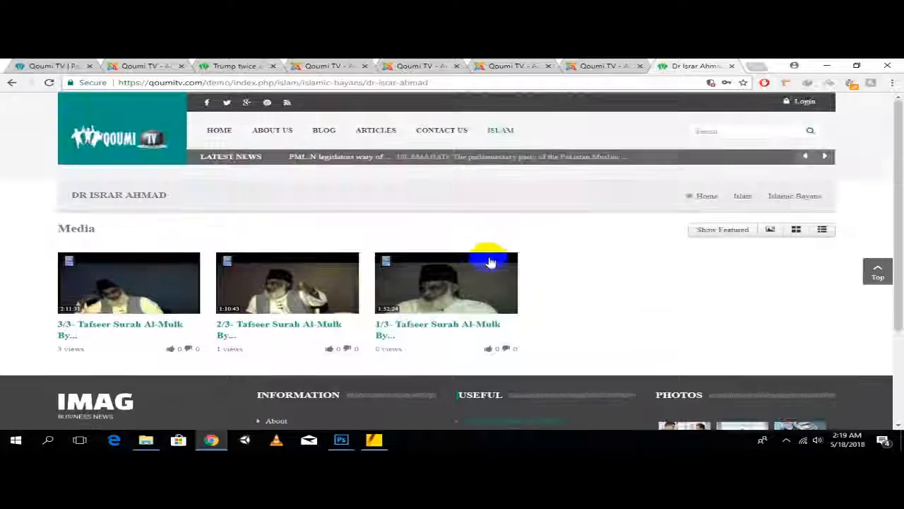